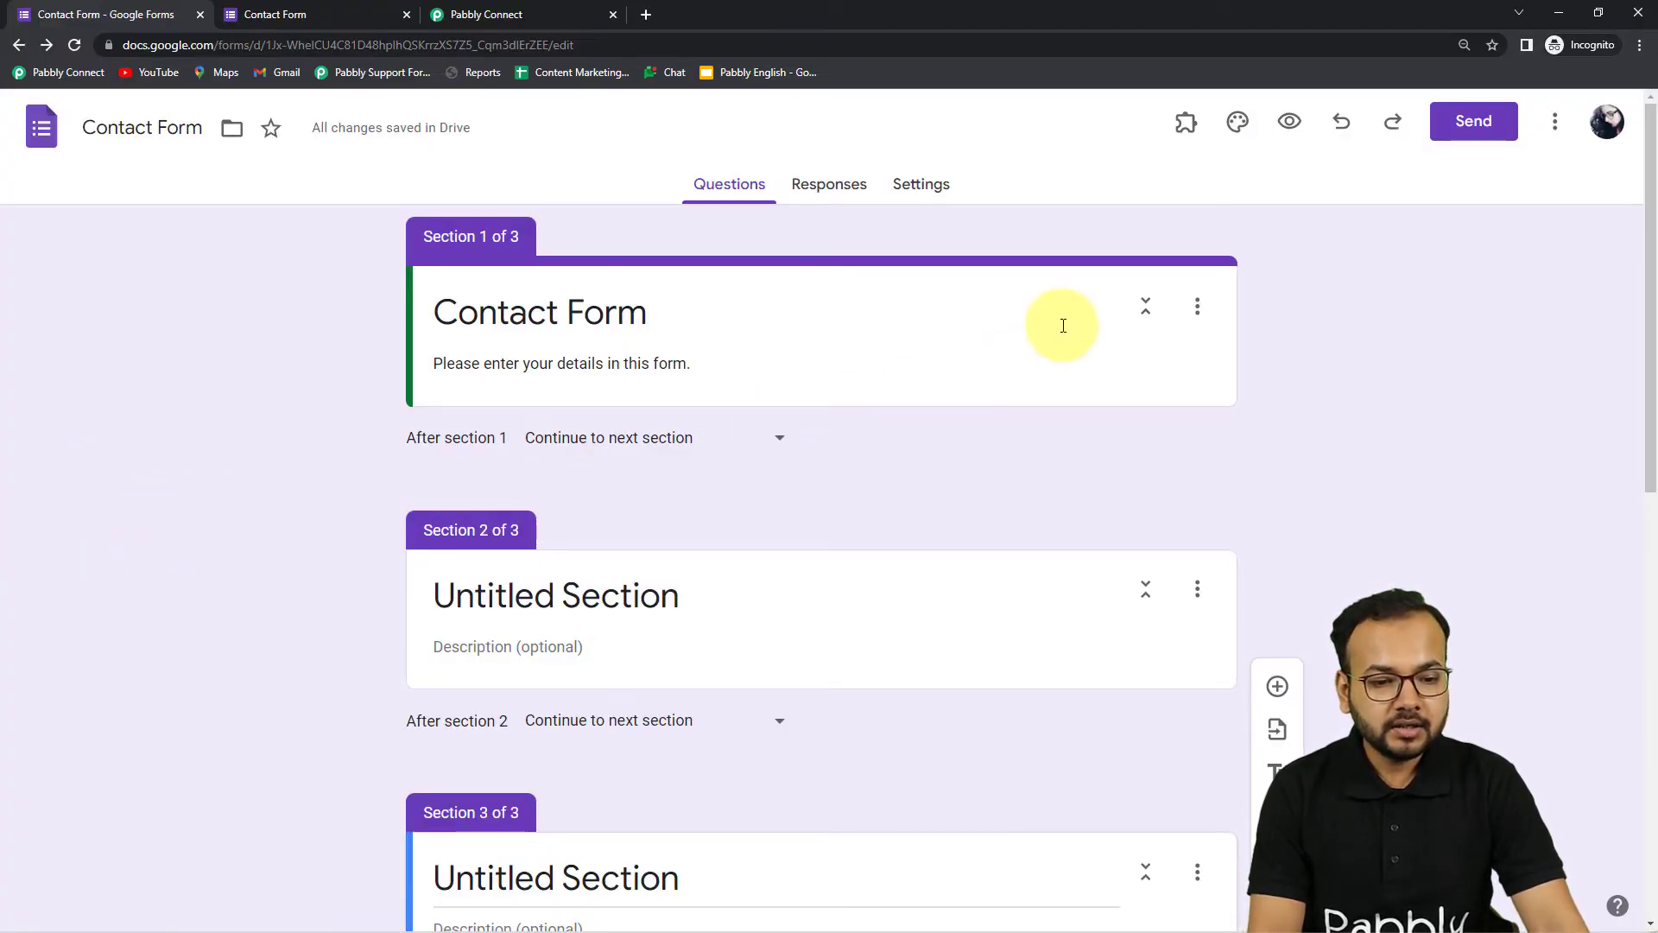
Review the Contact Form's Responses tab options, then switch to the Pabbly Connect dashboard tab
click(834, 184)
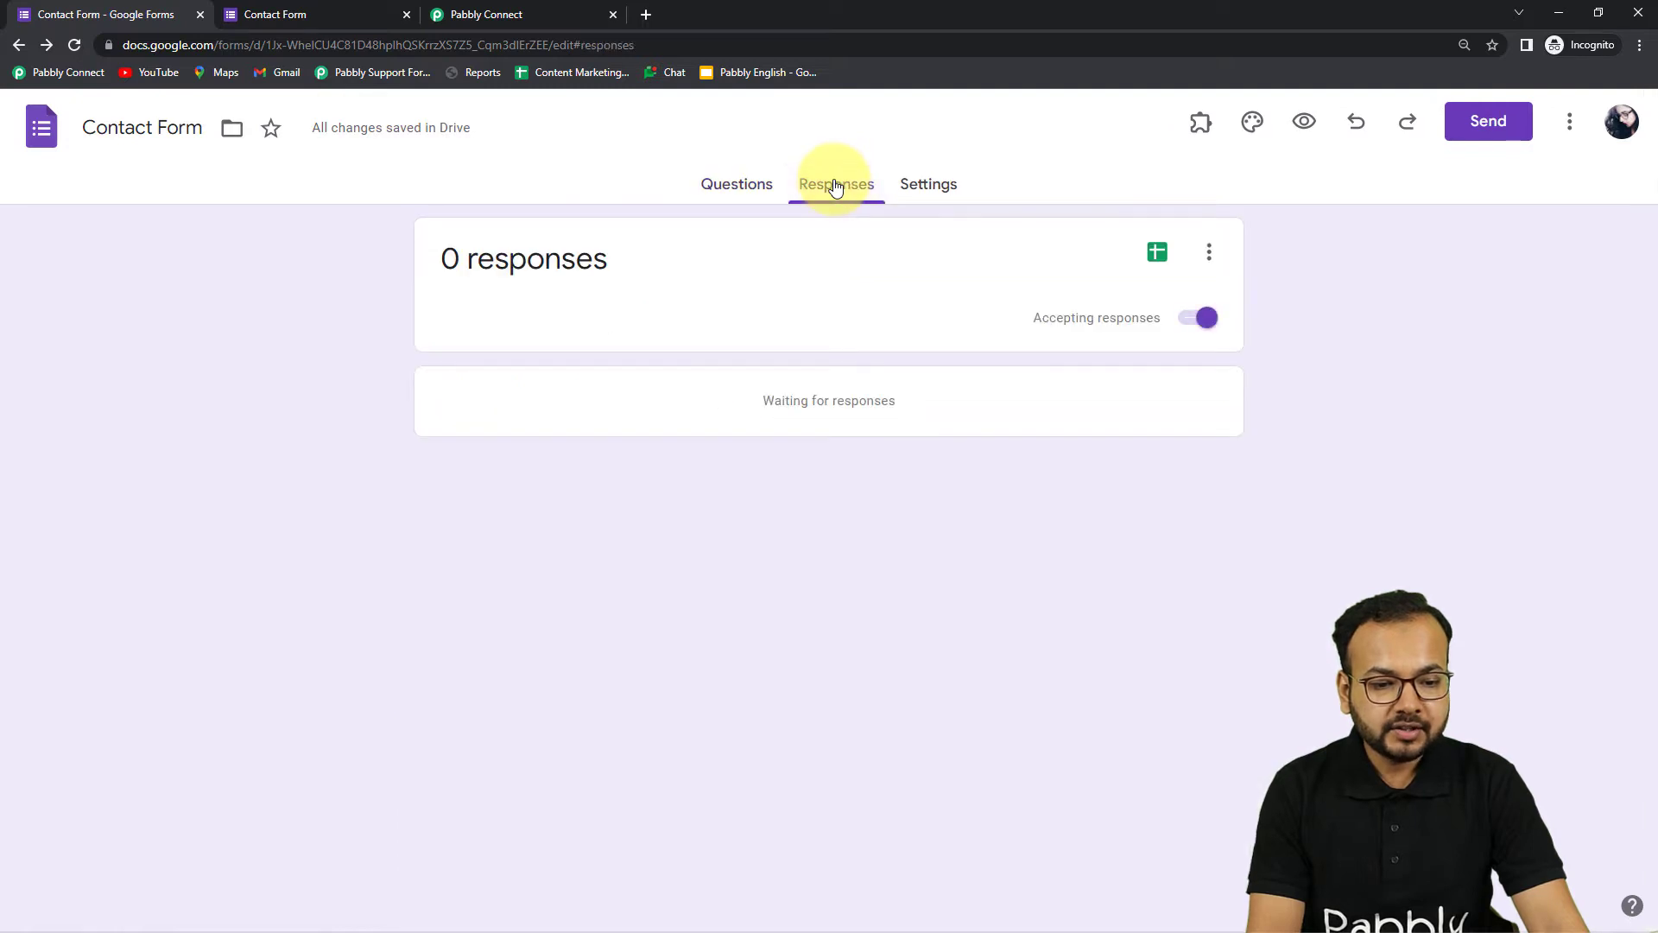
click(1208, 250)
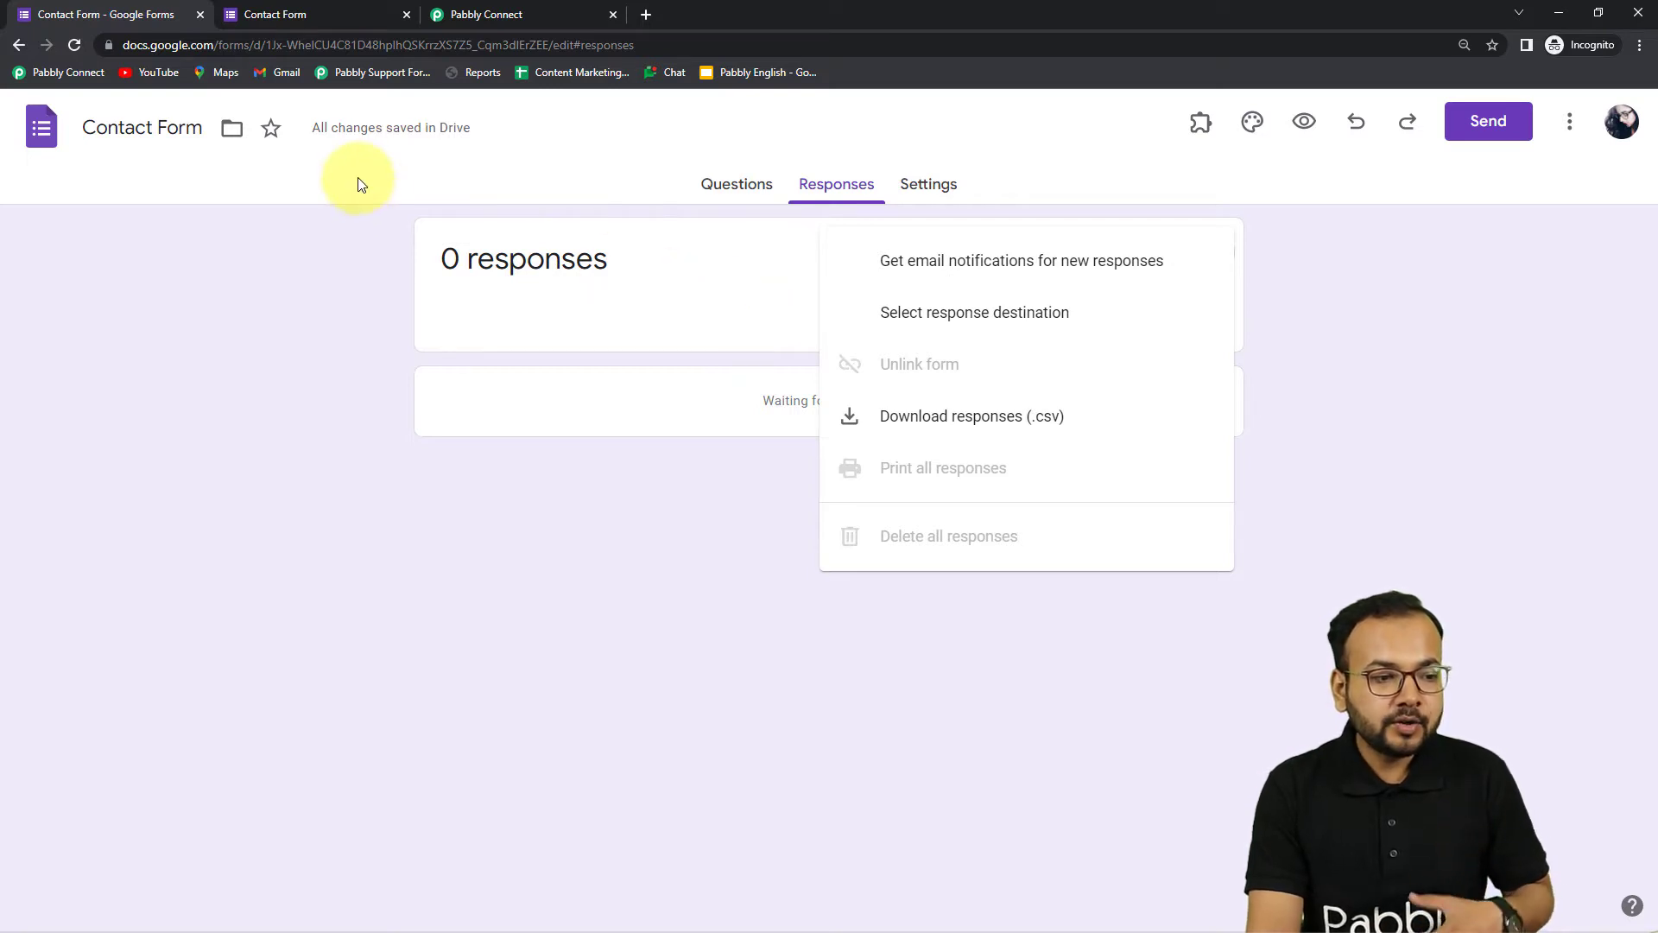
click(579, 22)
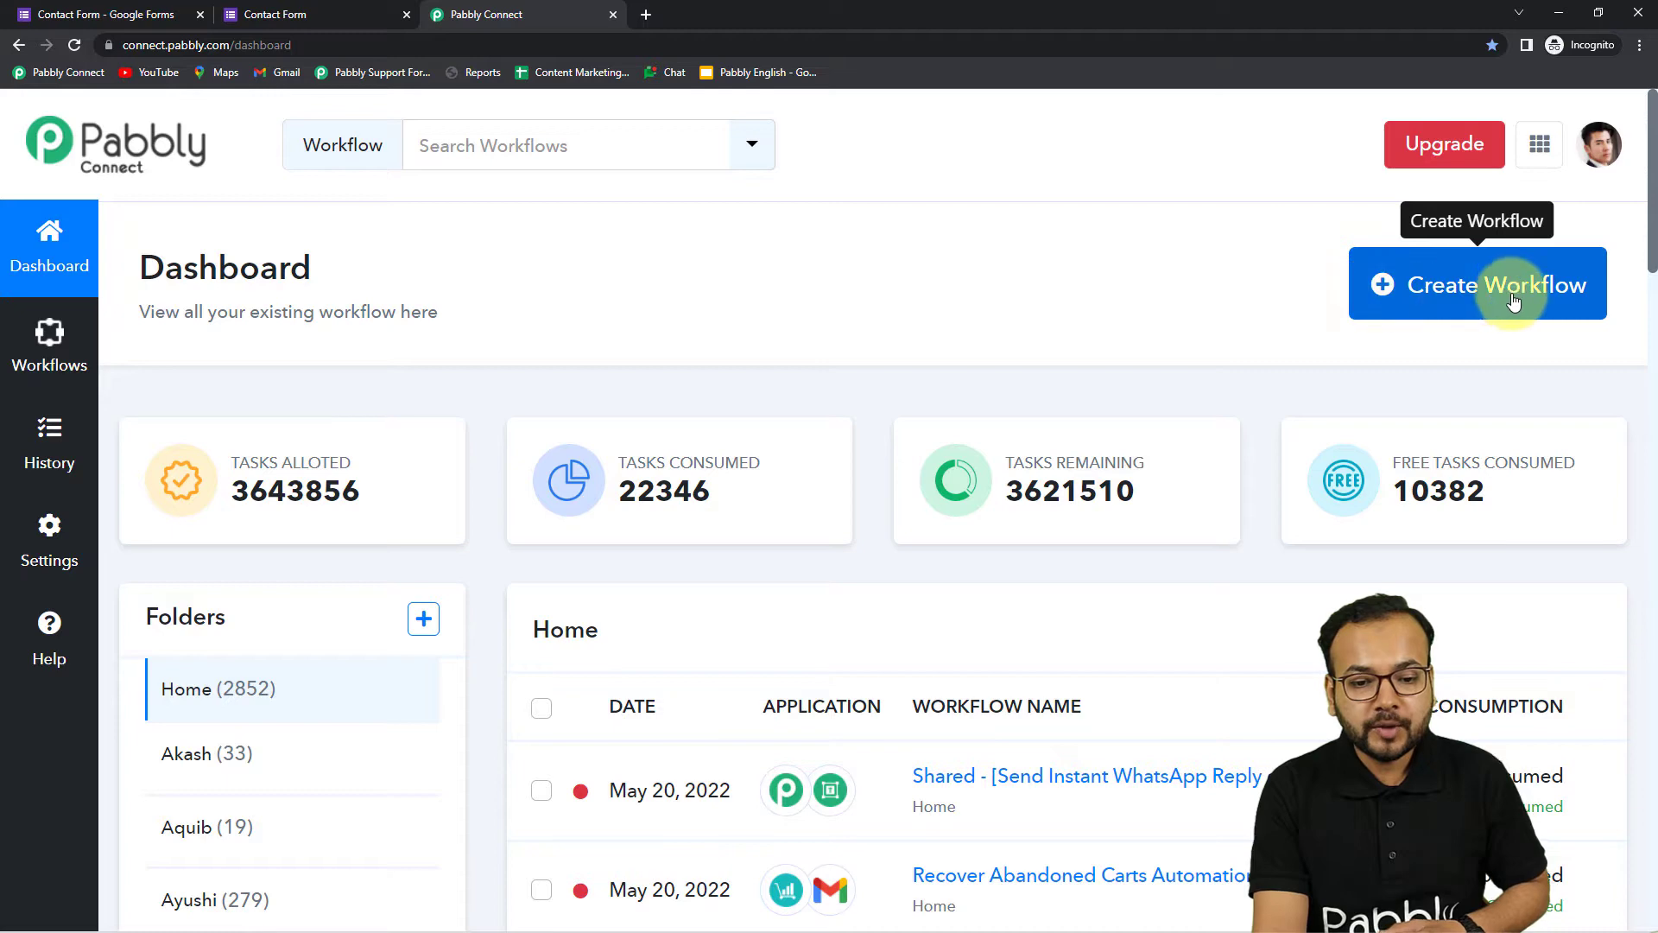
Create a new workflow named 'Google Forms Responses to Multiple Email'
click(1480, 290)
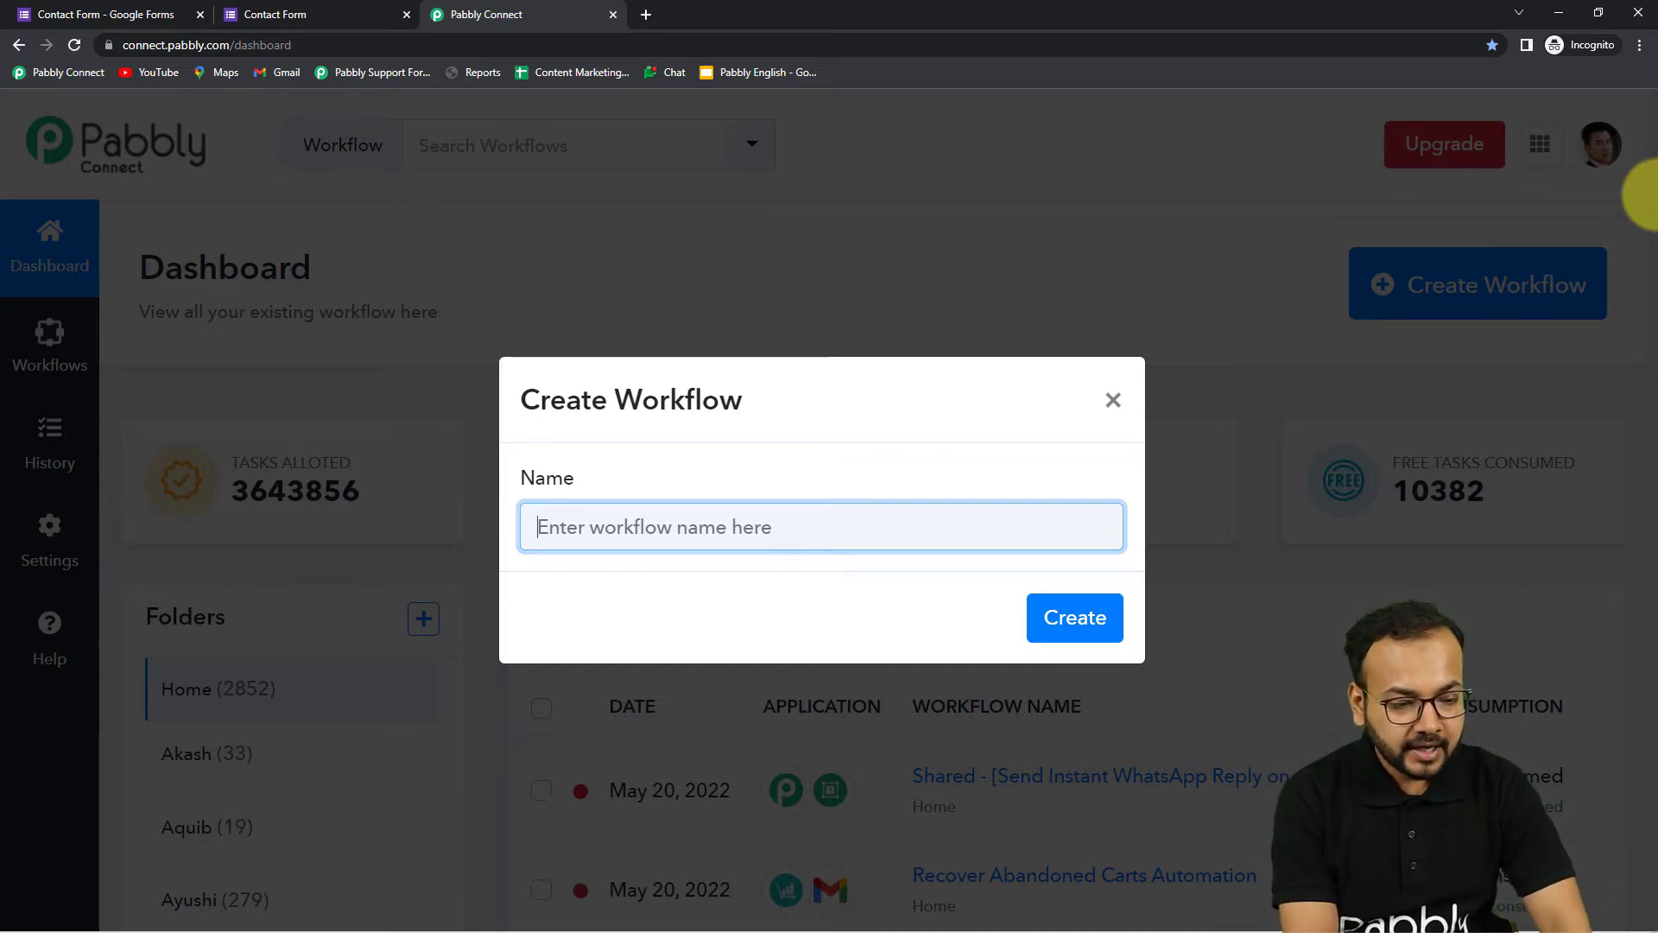
text(Google Forms Re)
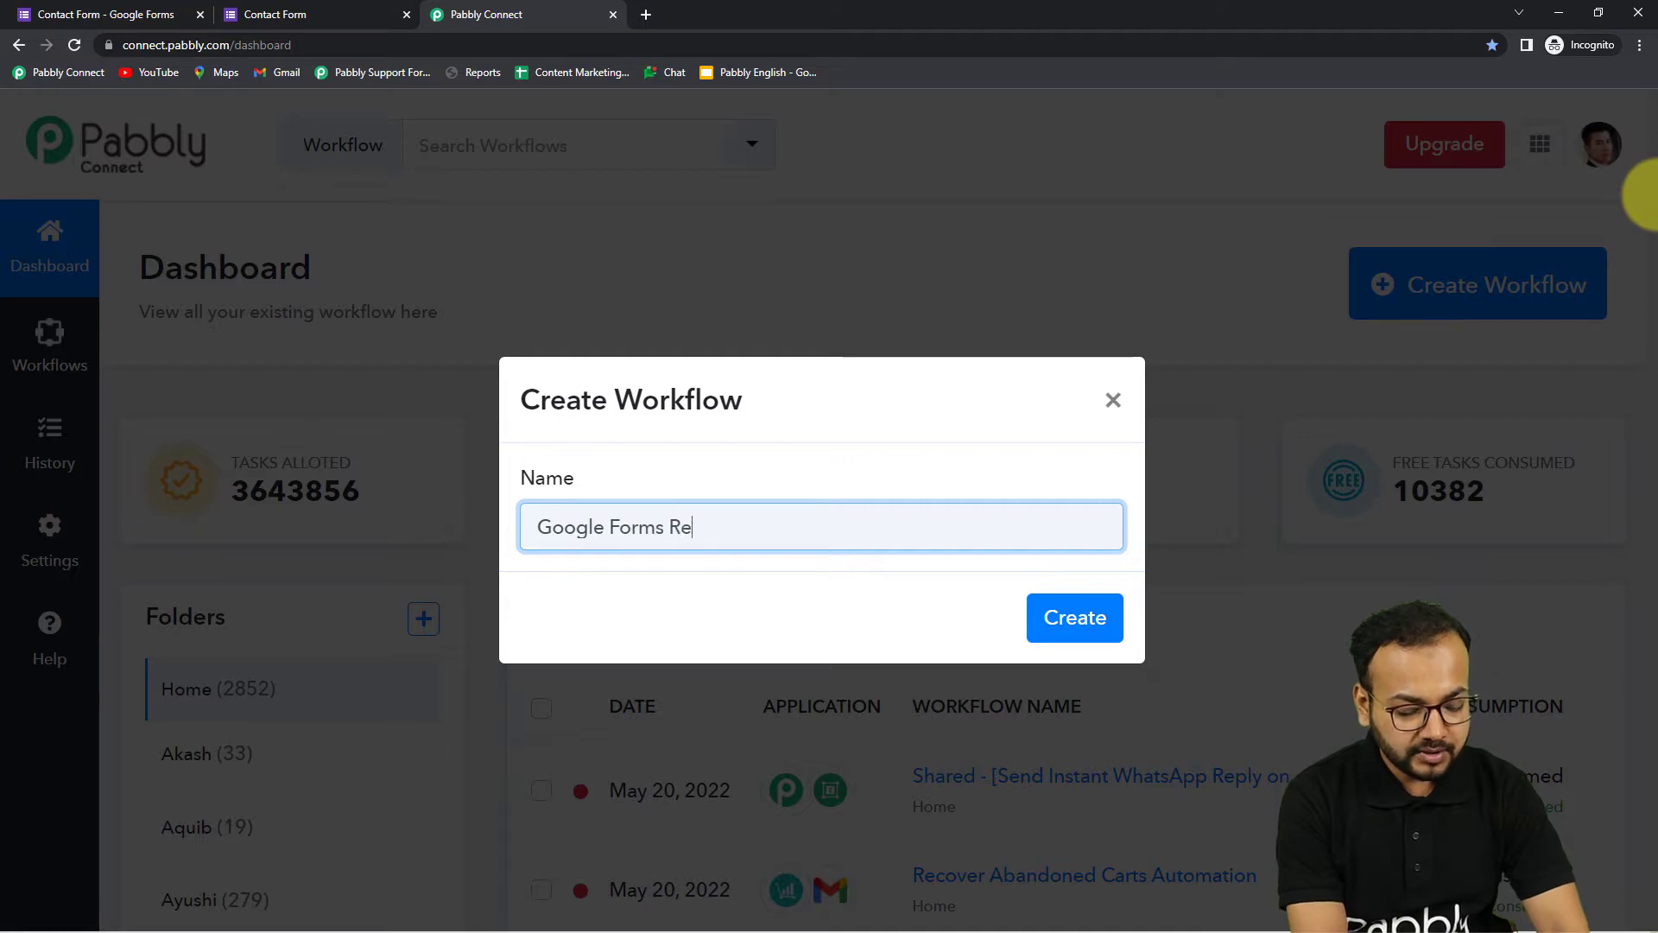
text(sponses to )
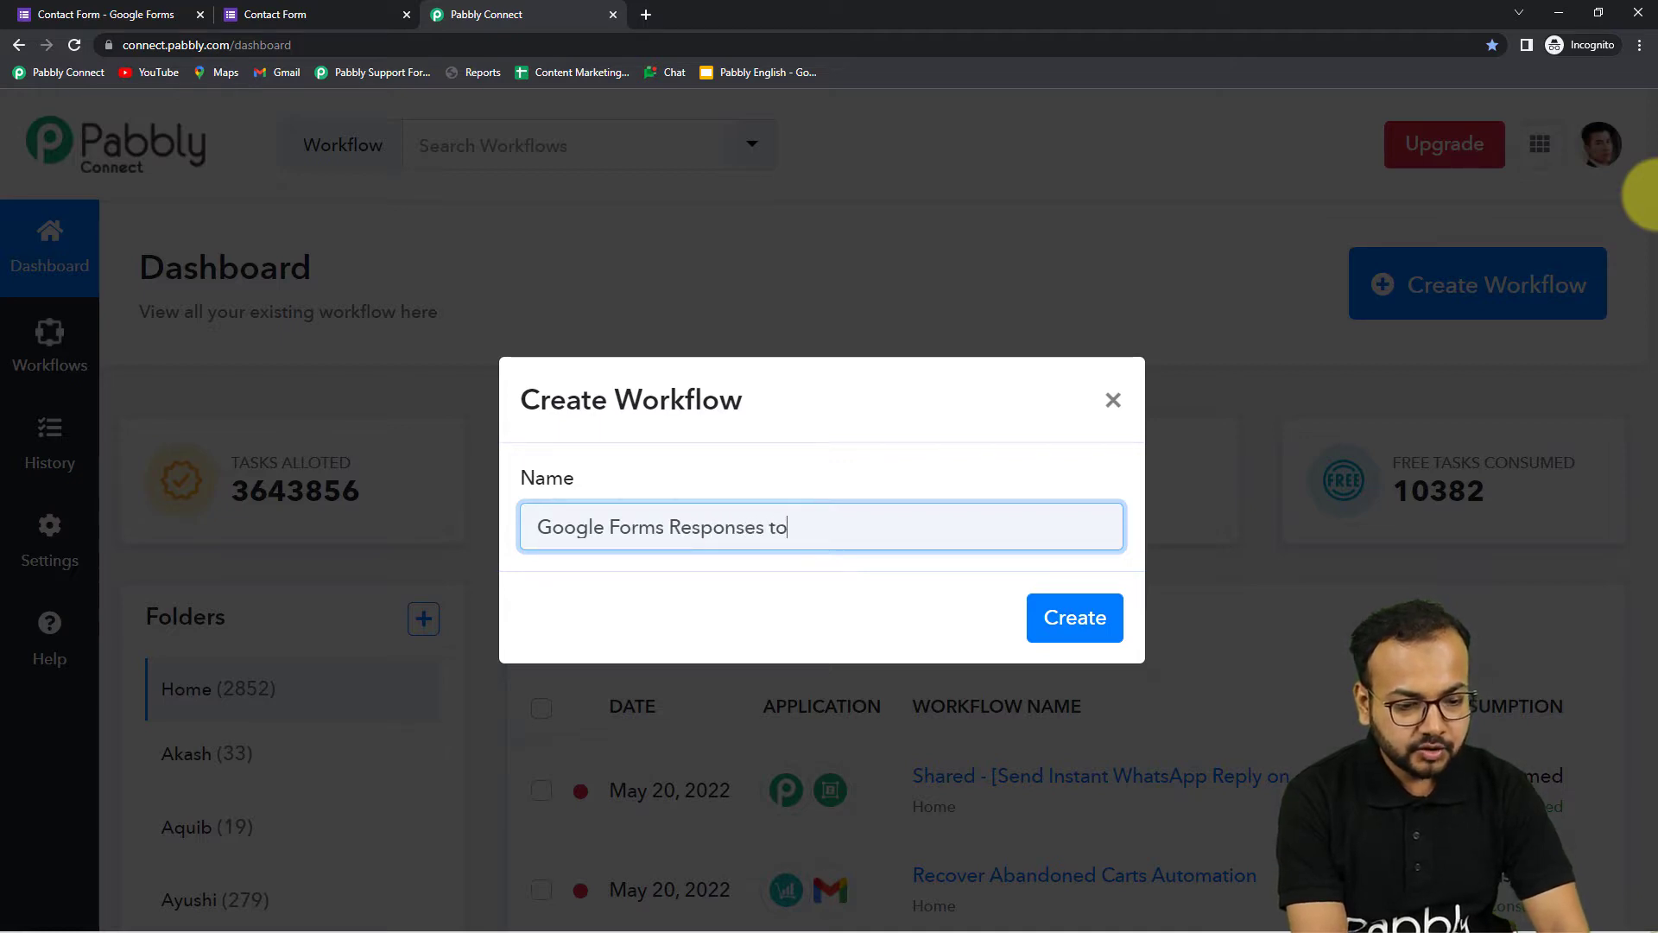
text(Mu)
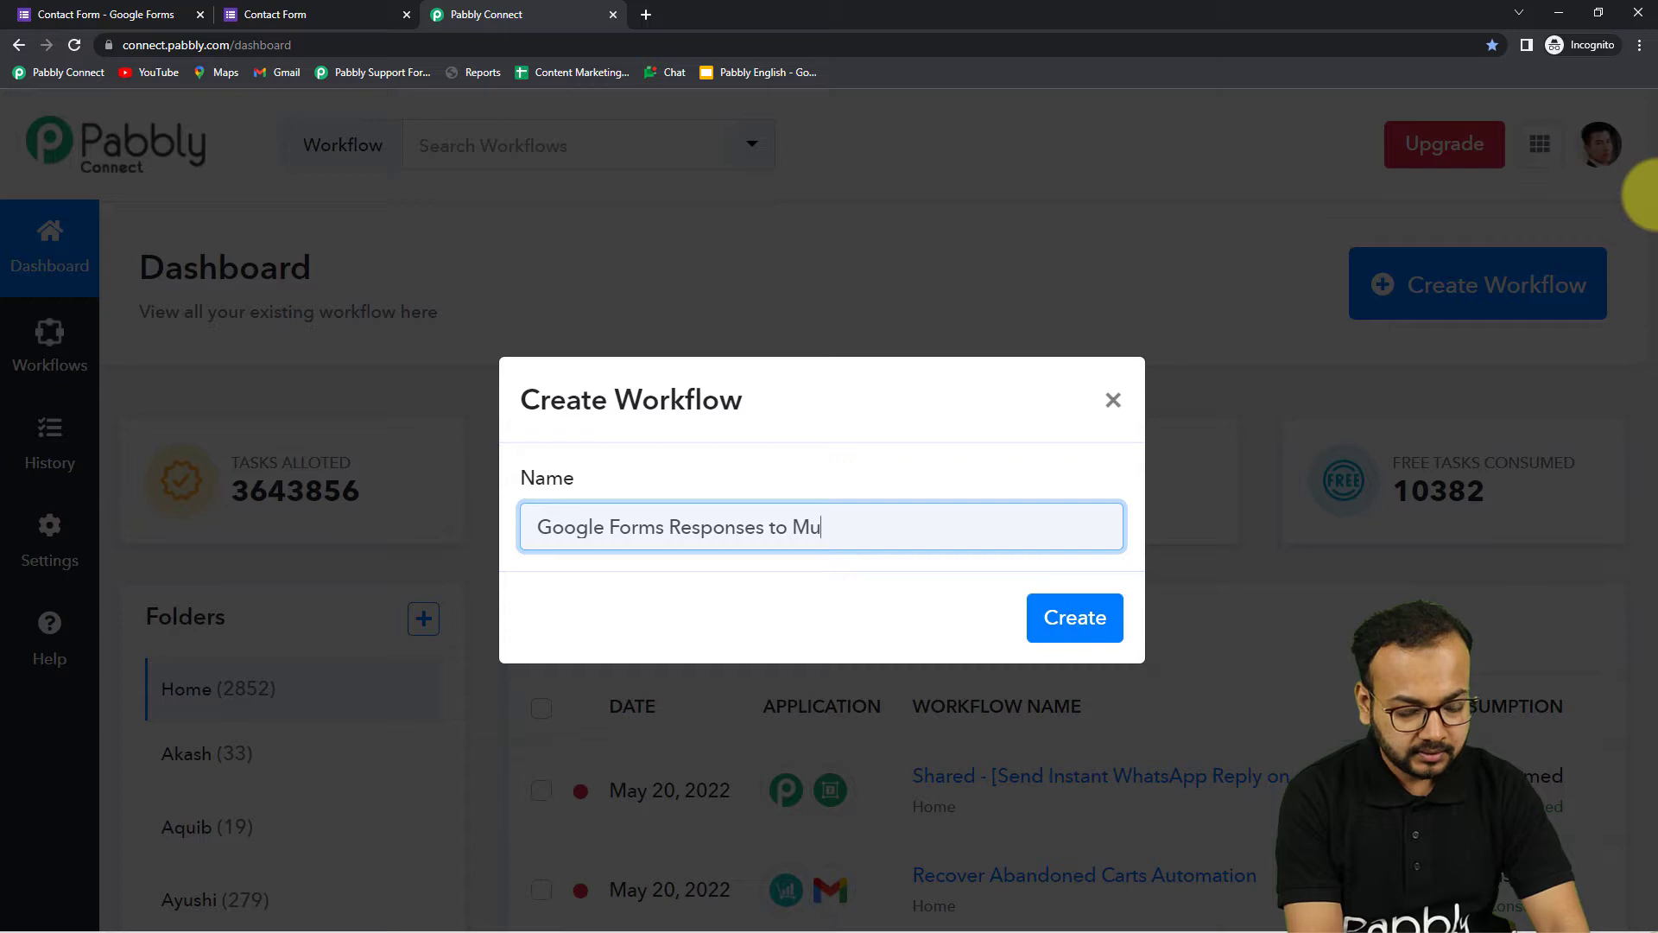
text(ltiple Emails)
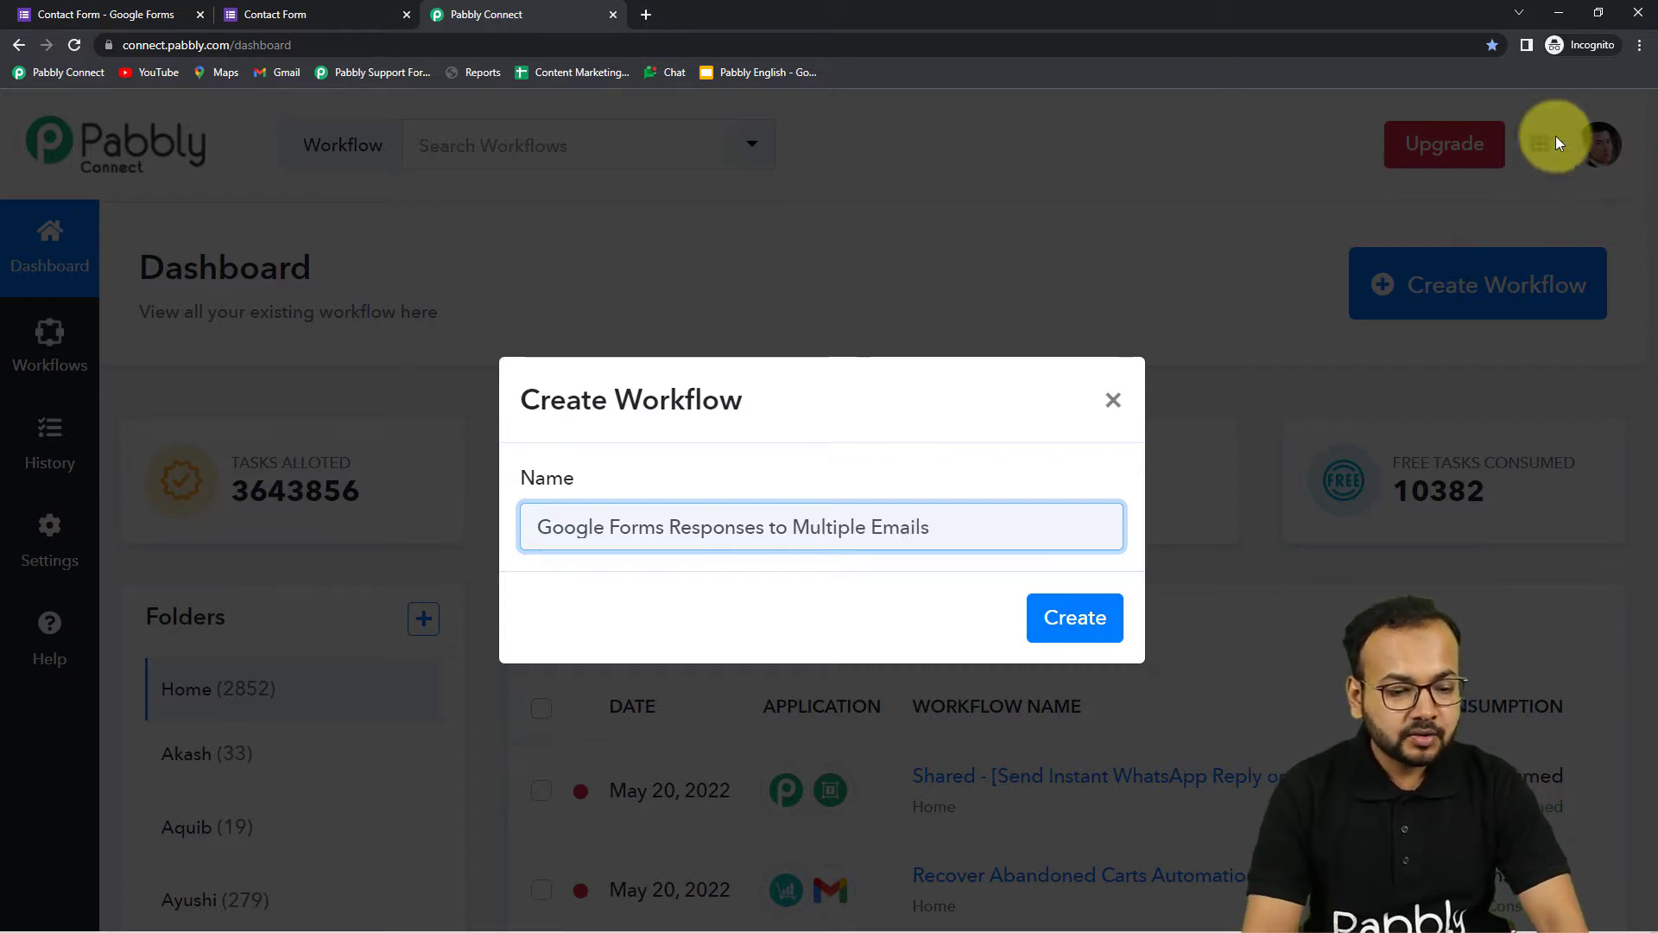
click(1085, 606)
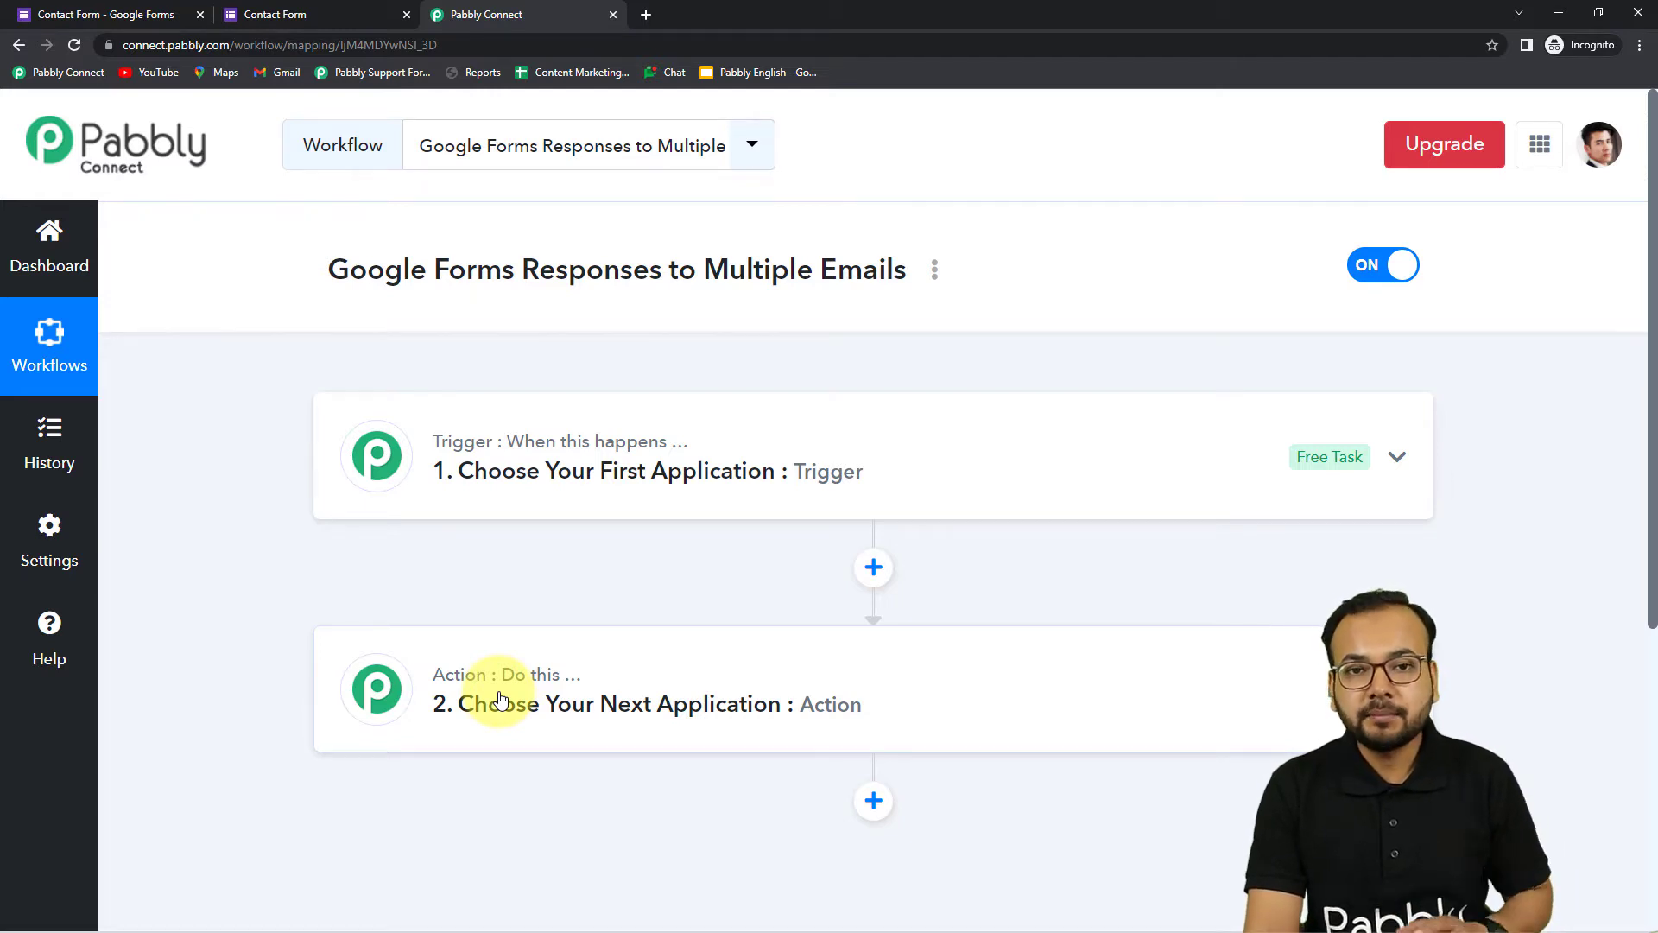
Set the trigger app to Google Forms with the New Response Received event
click(512, 493)
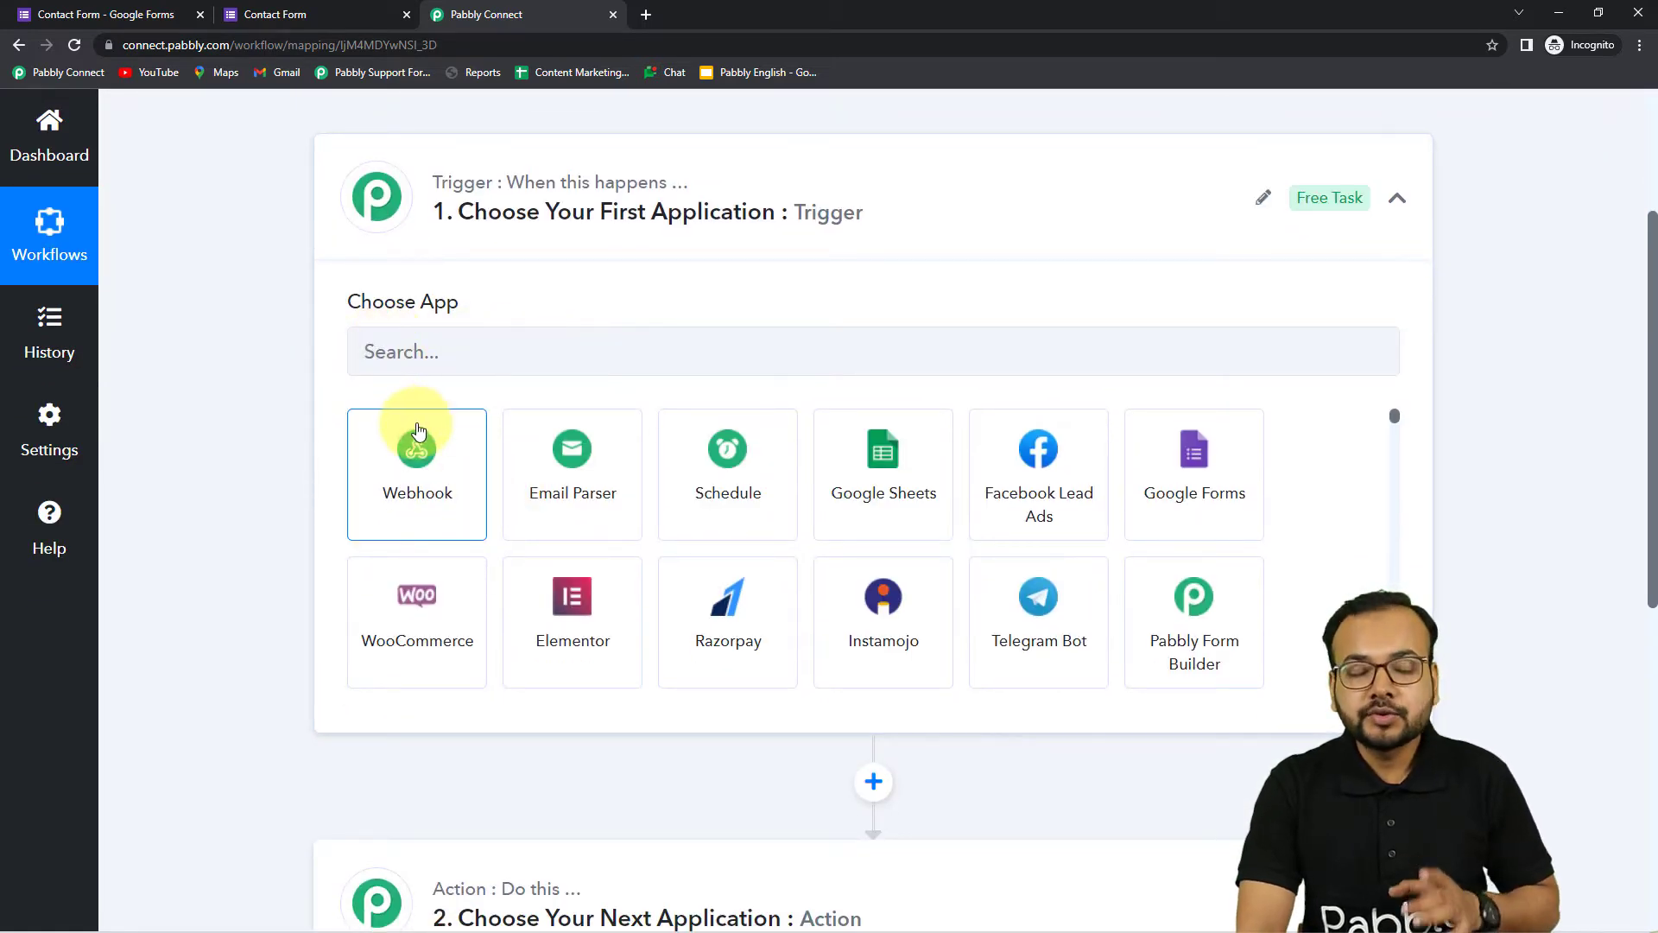
click(533, 357)
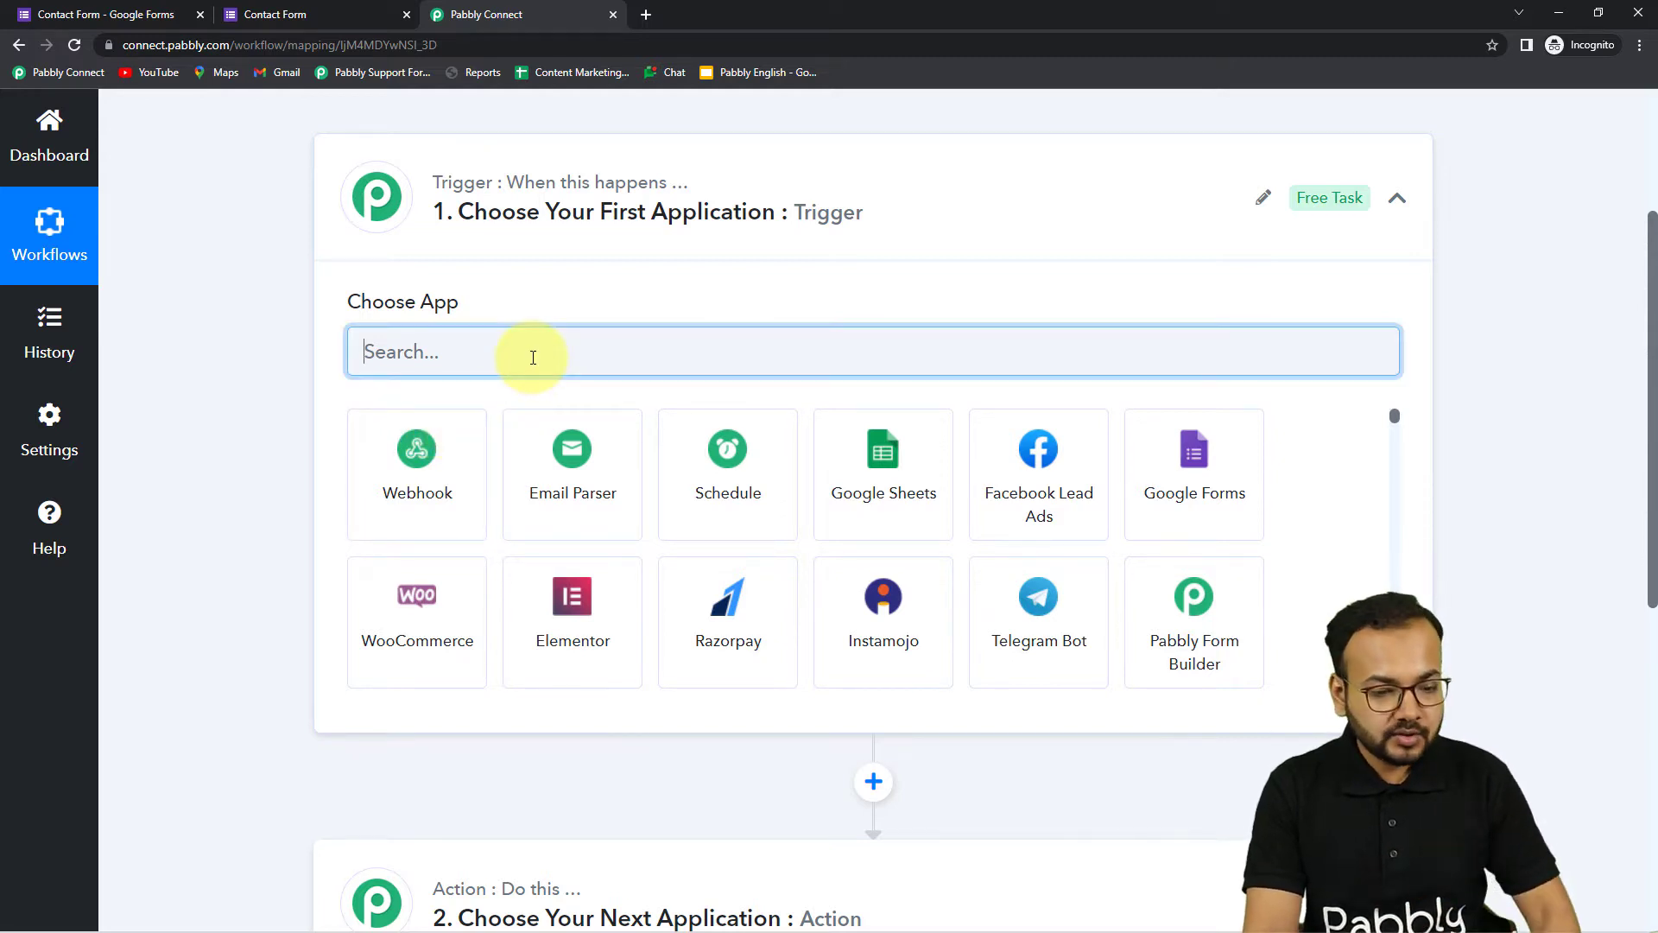
text(g)
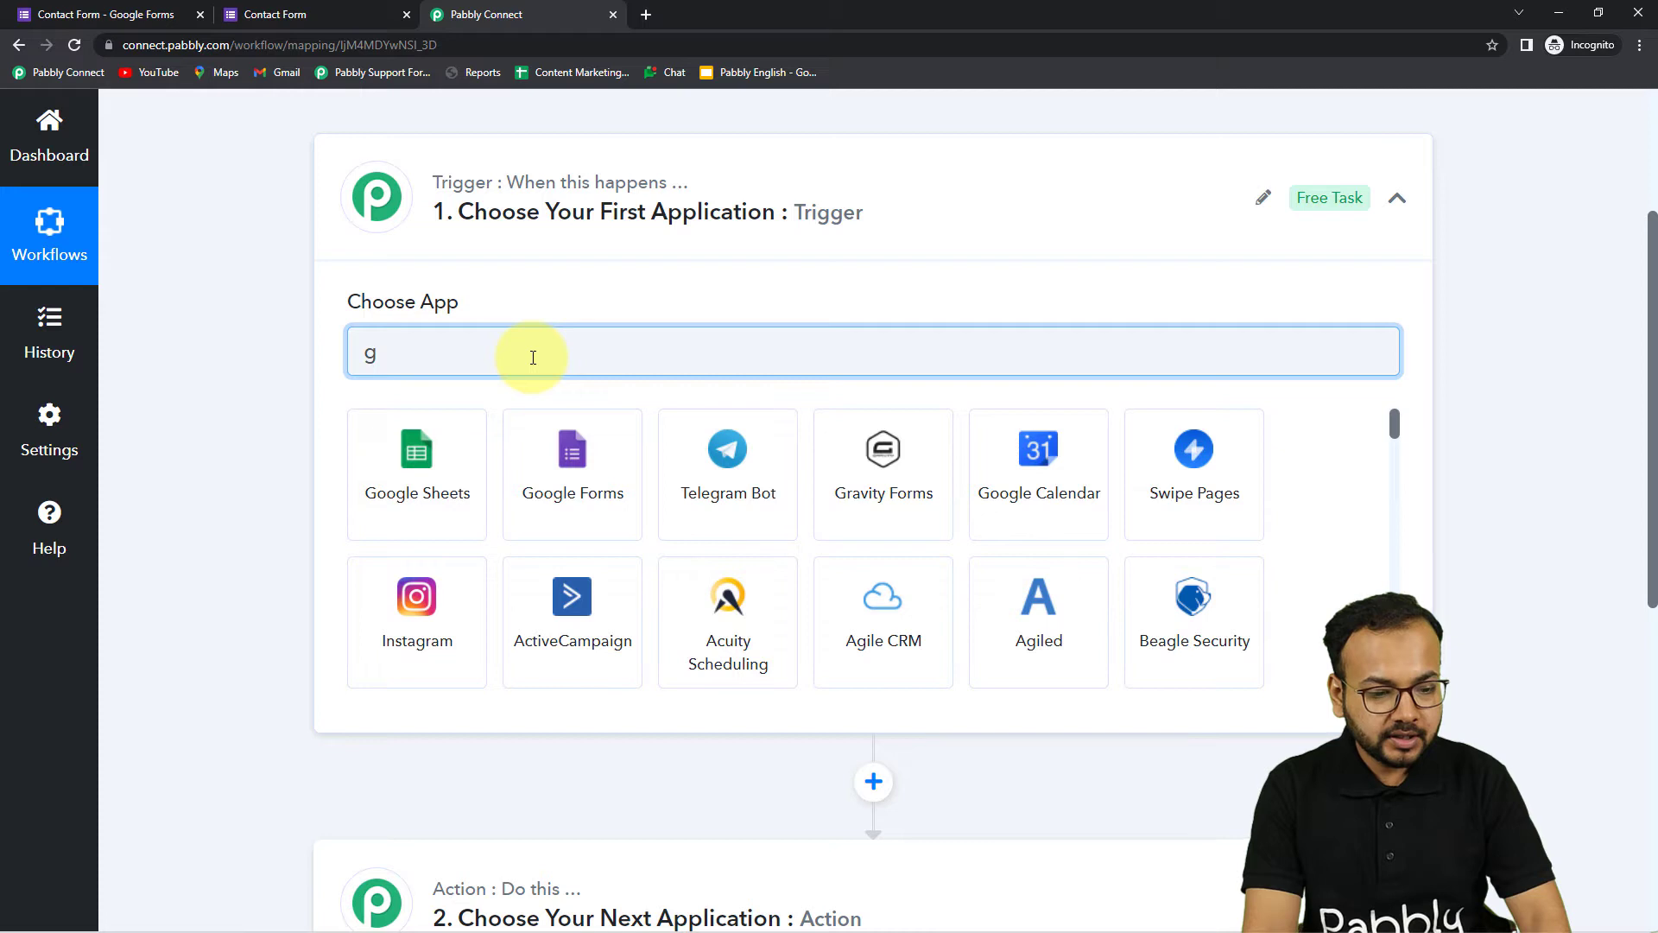
click(580, 515)
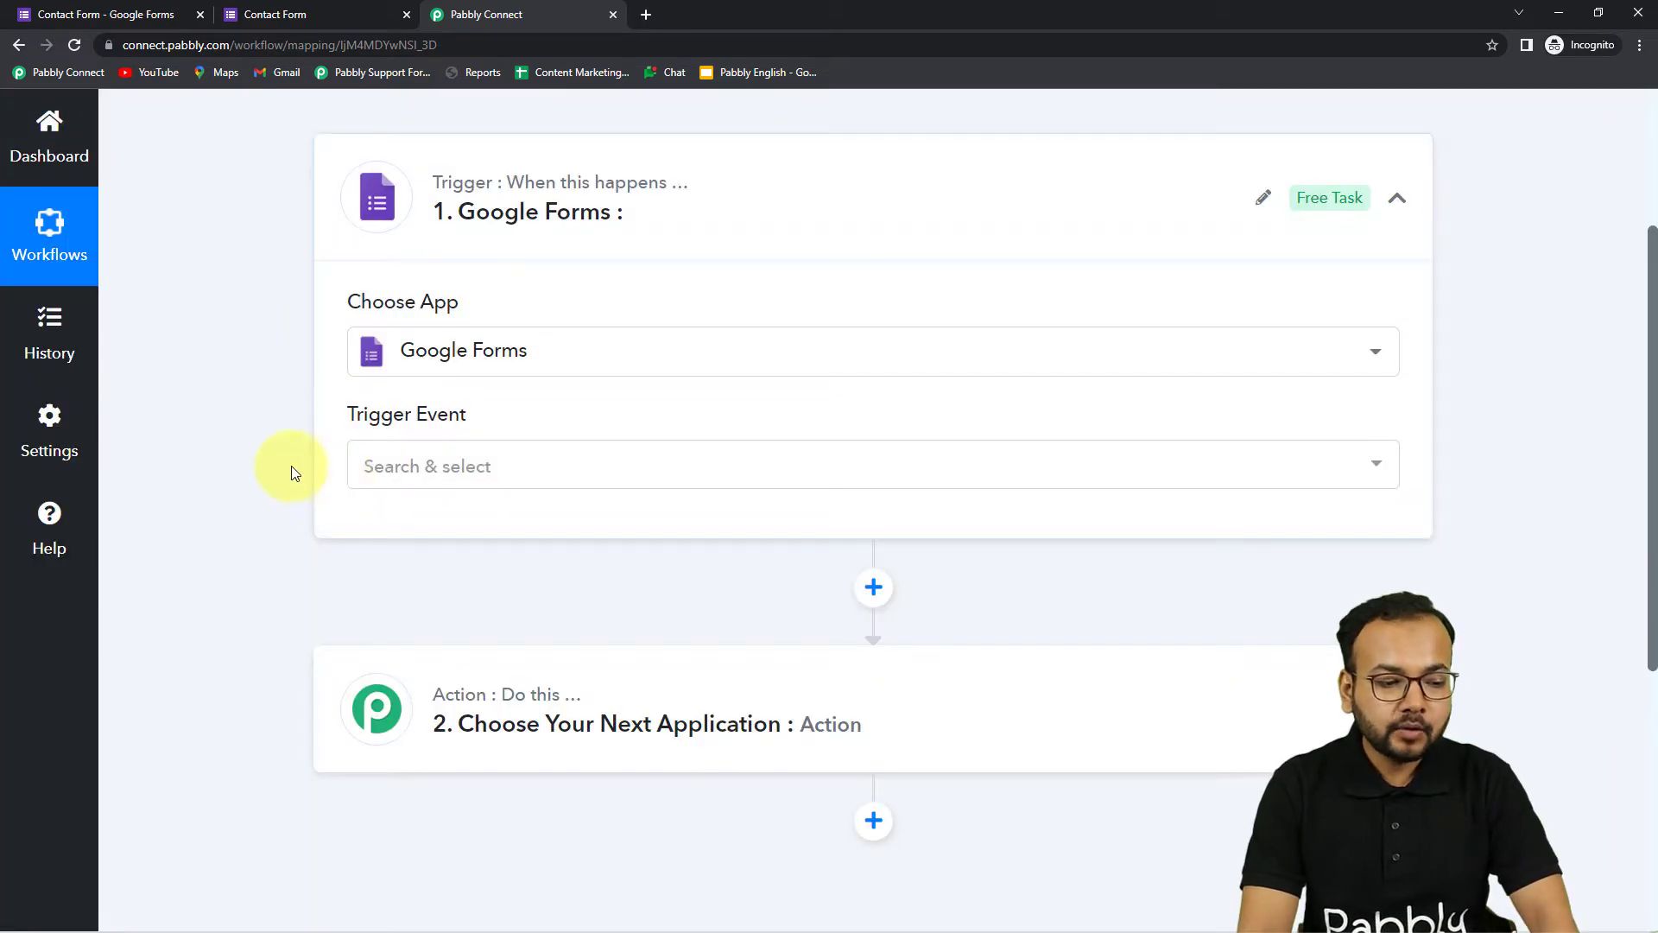
click(474, 317)
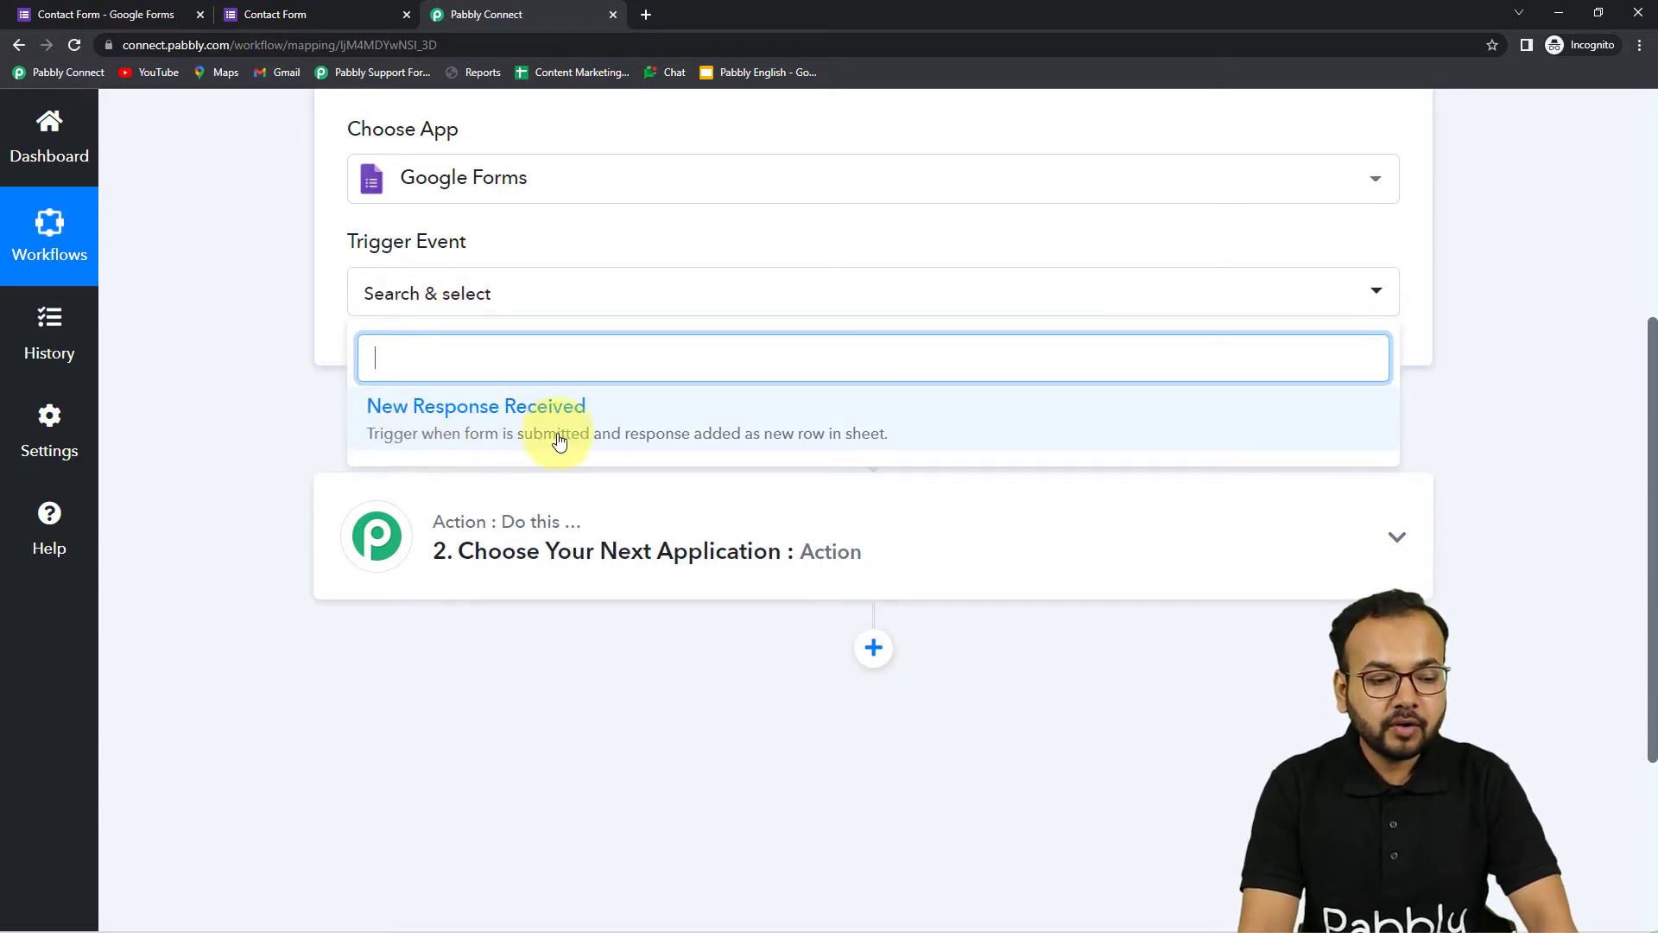
click(583, 419)
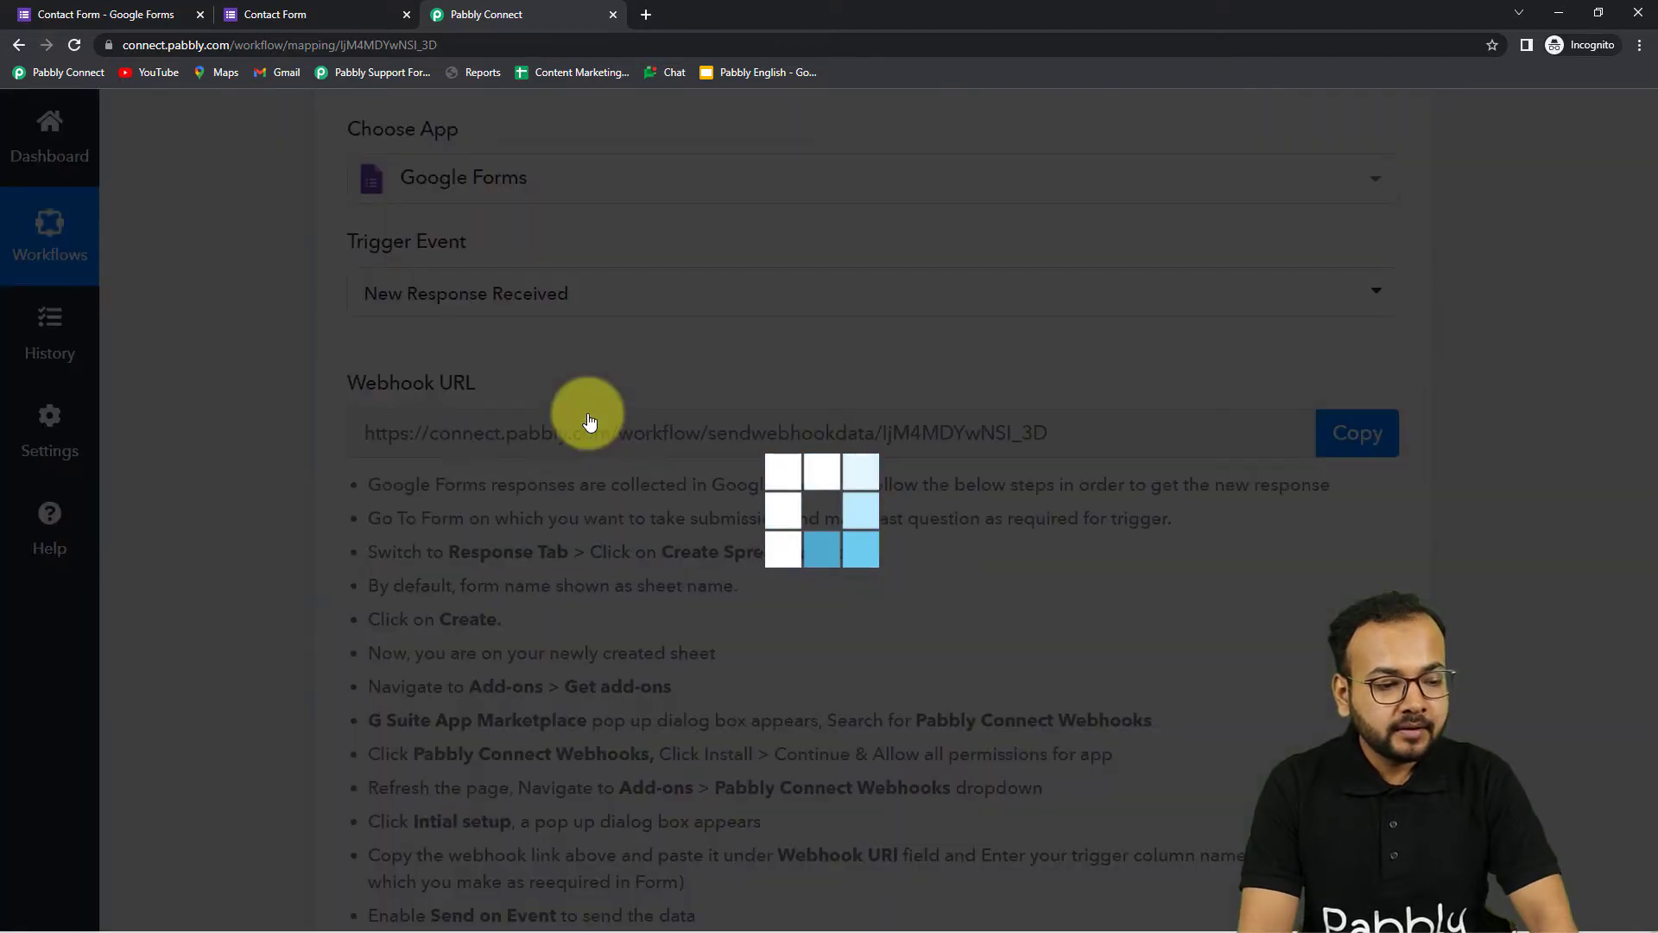
scroll(590, 420, down, 2)
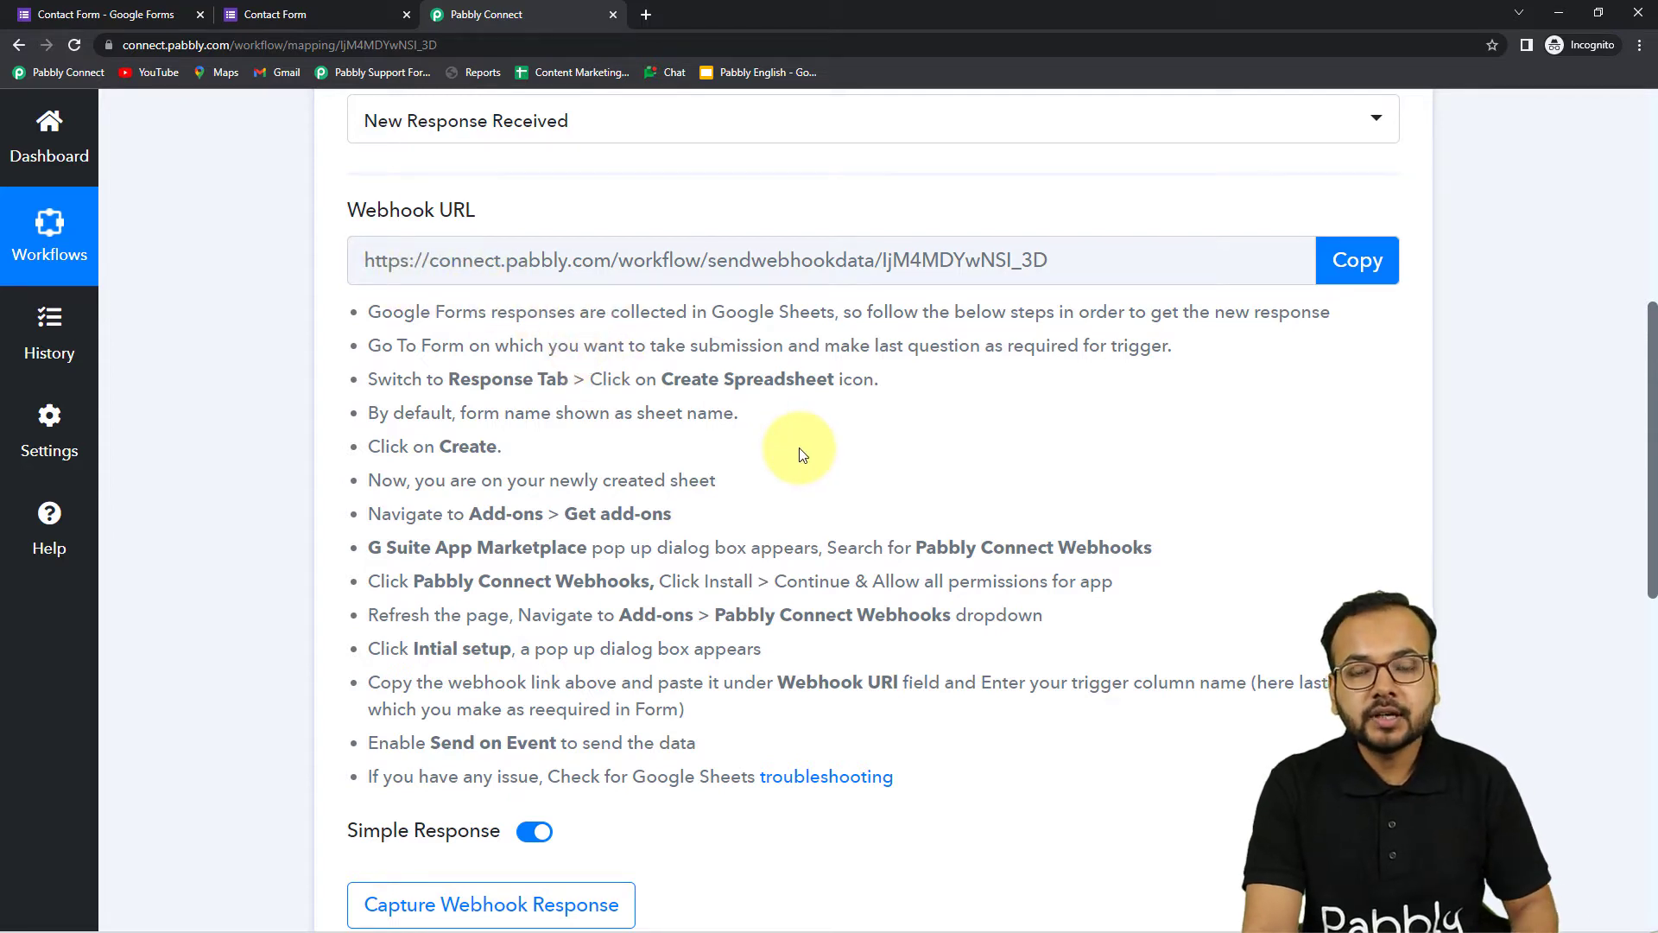
scroll(433, 510, down, 3)
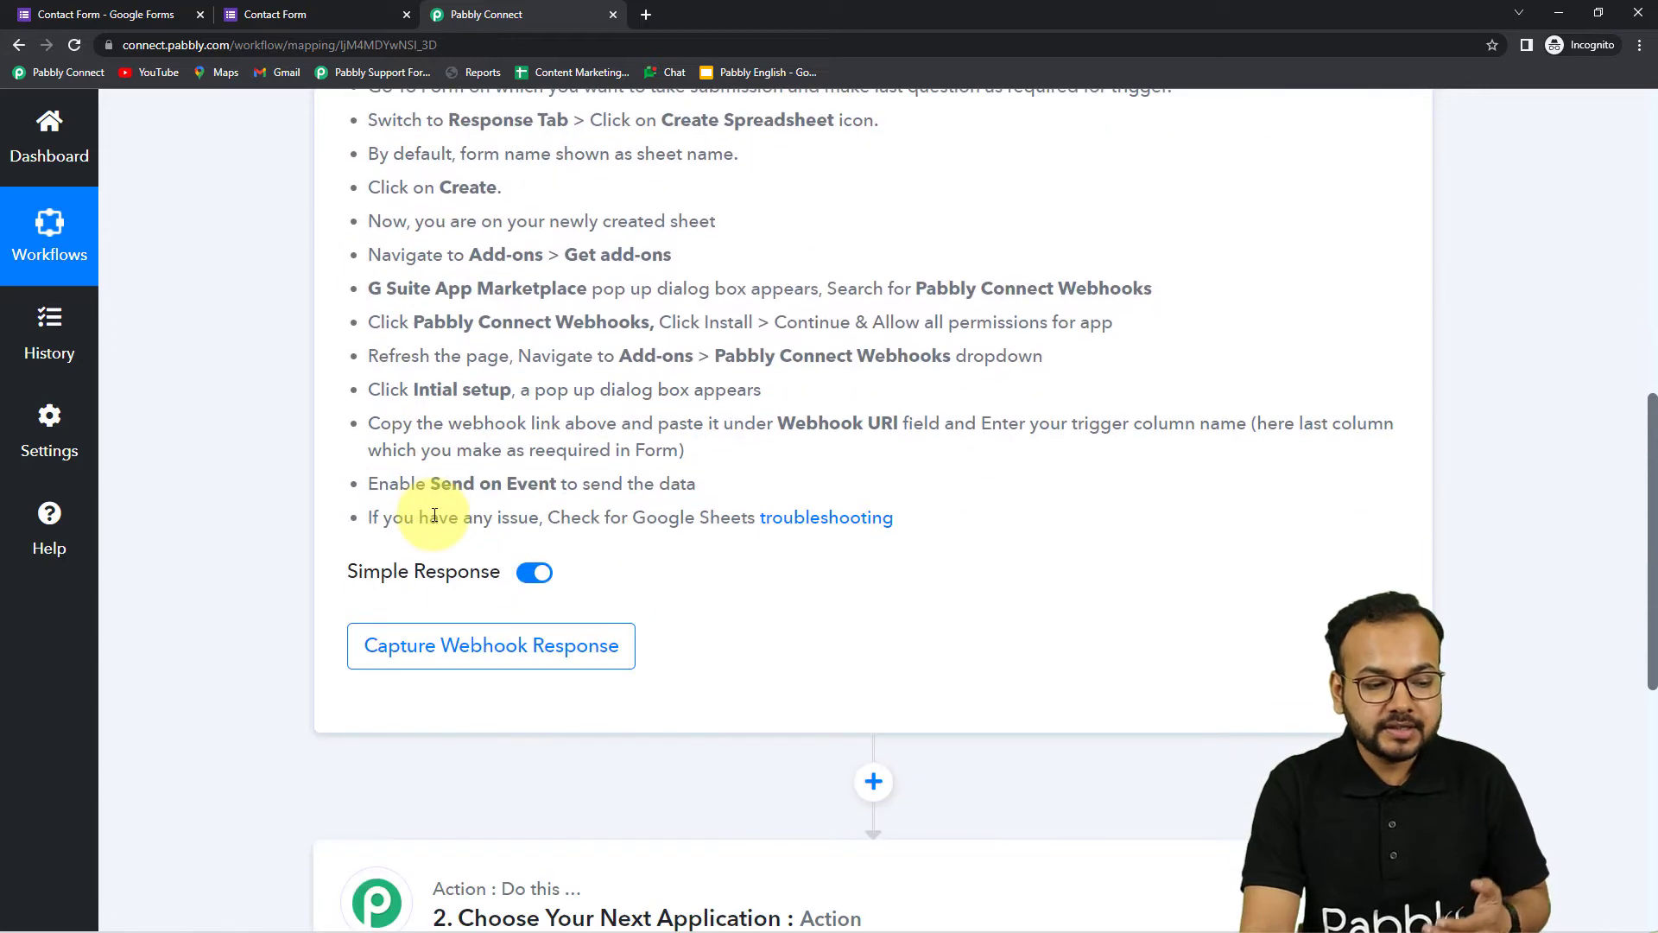
scroll(443, 540, up, 3)
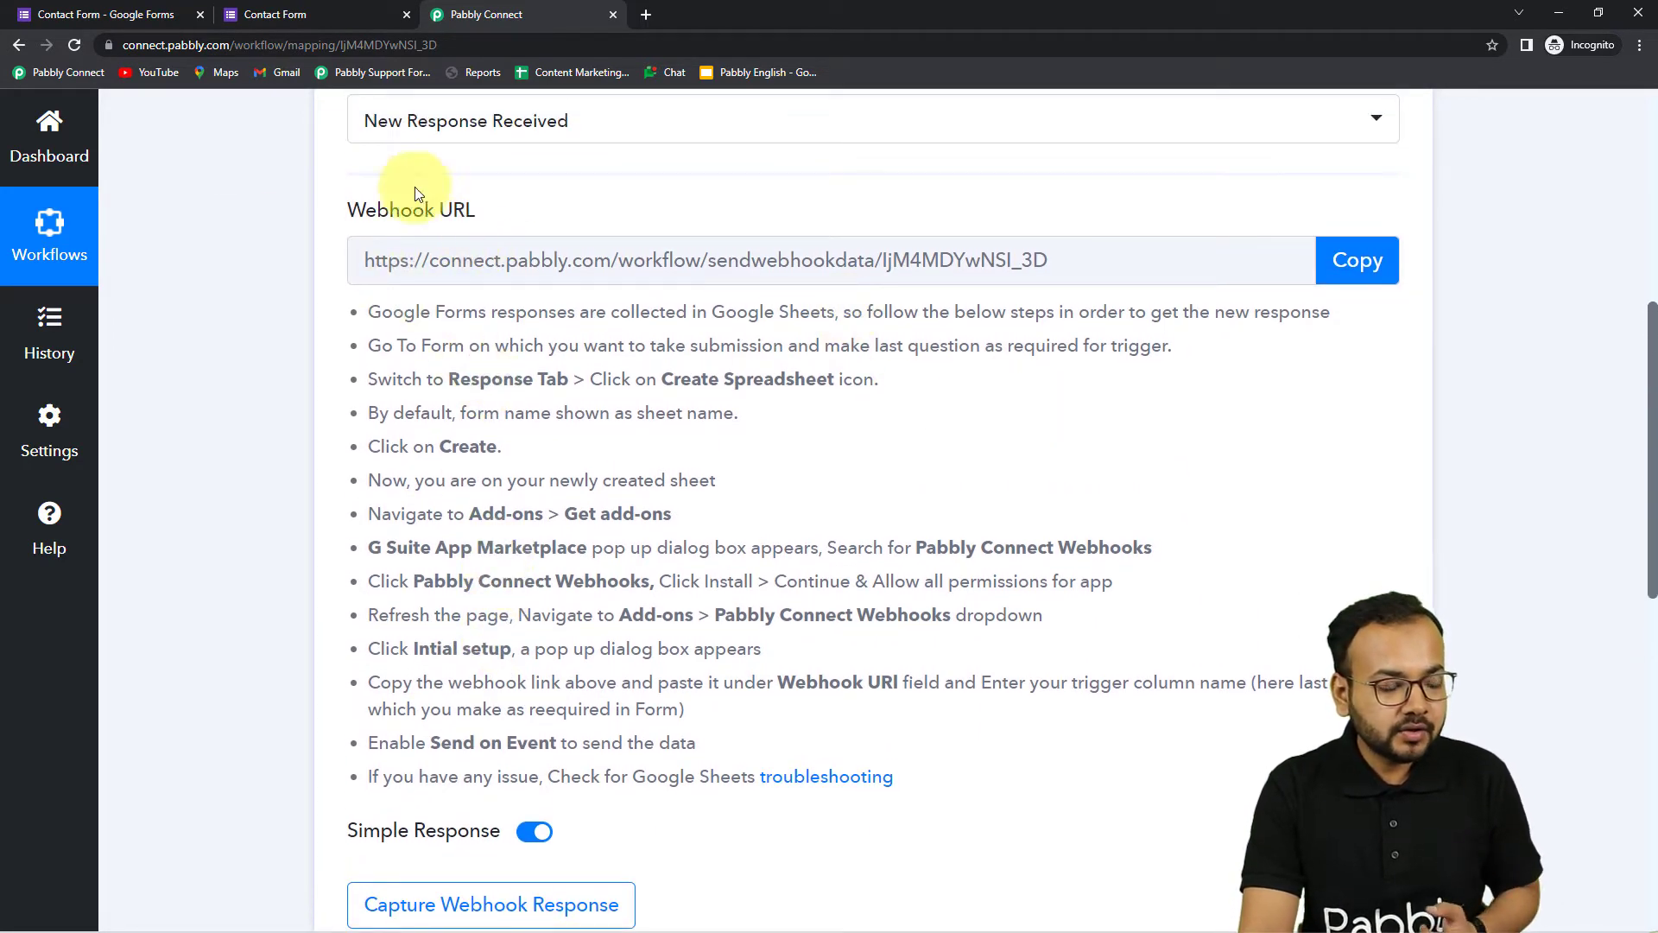
Link the form's responses to a new spreadsheet named Contact Form (Responses)
click(157, 19)
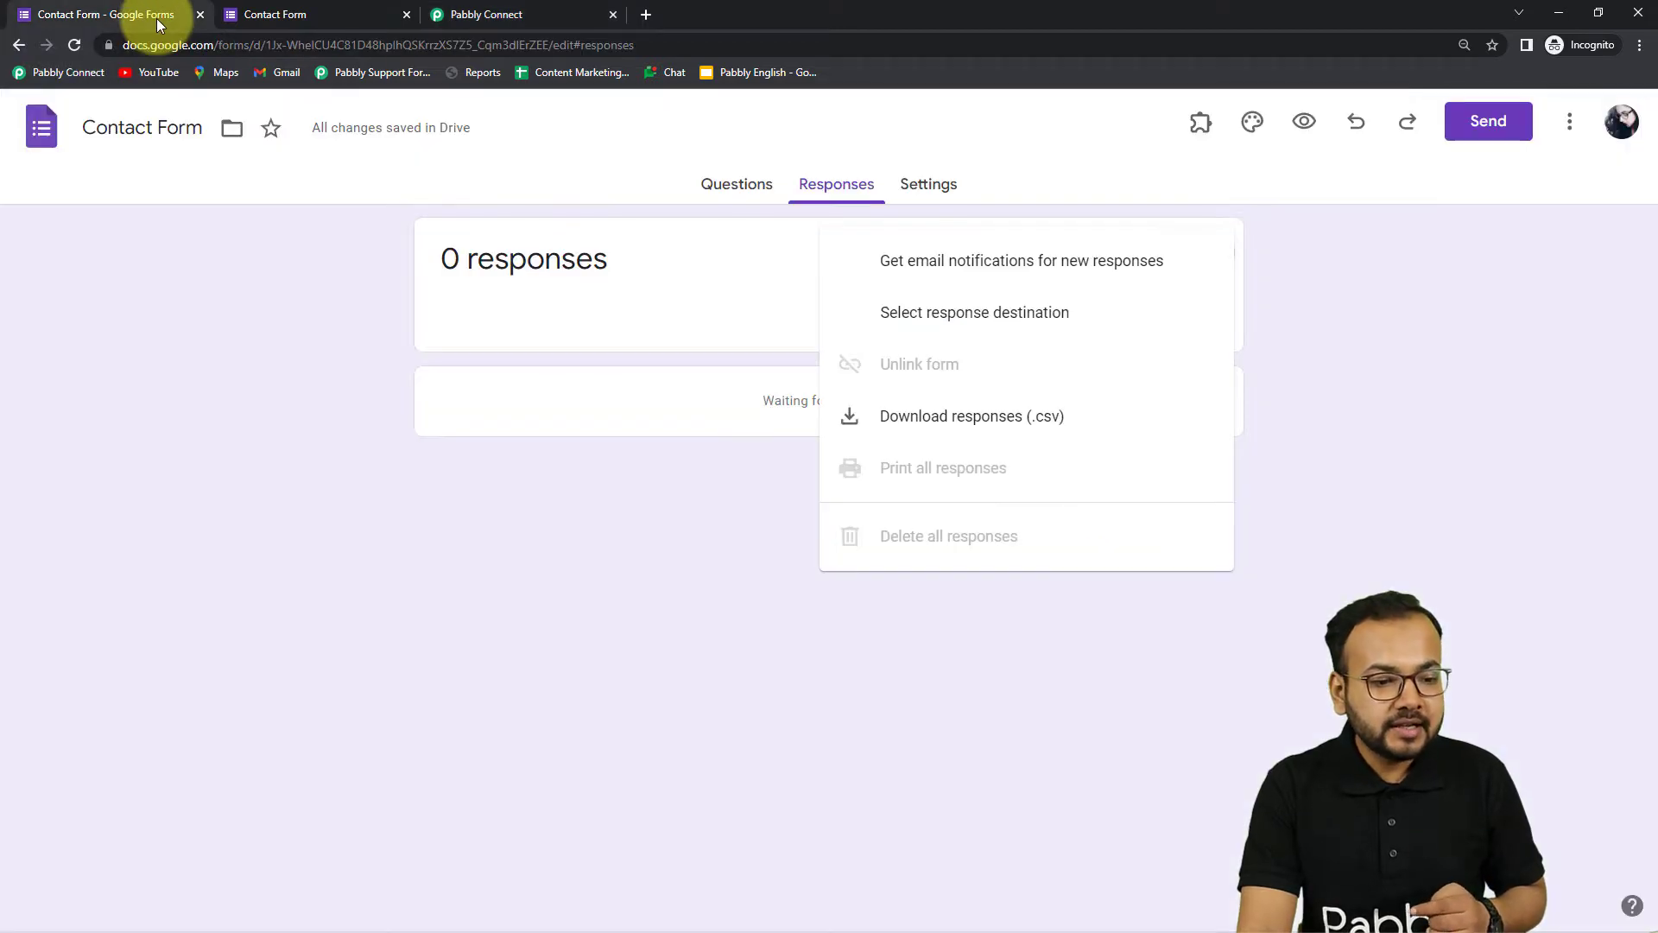
click(504, 185)
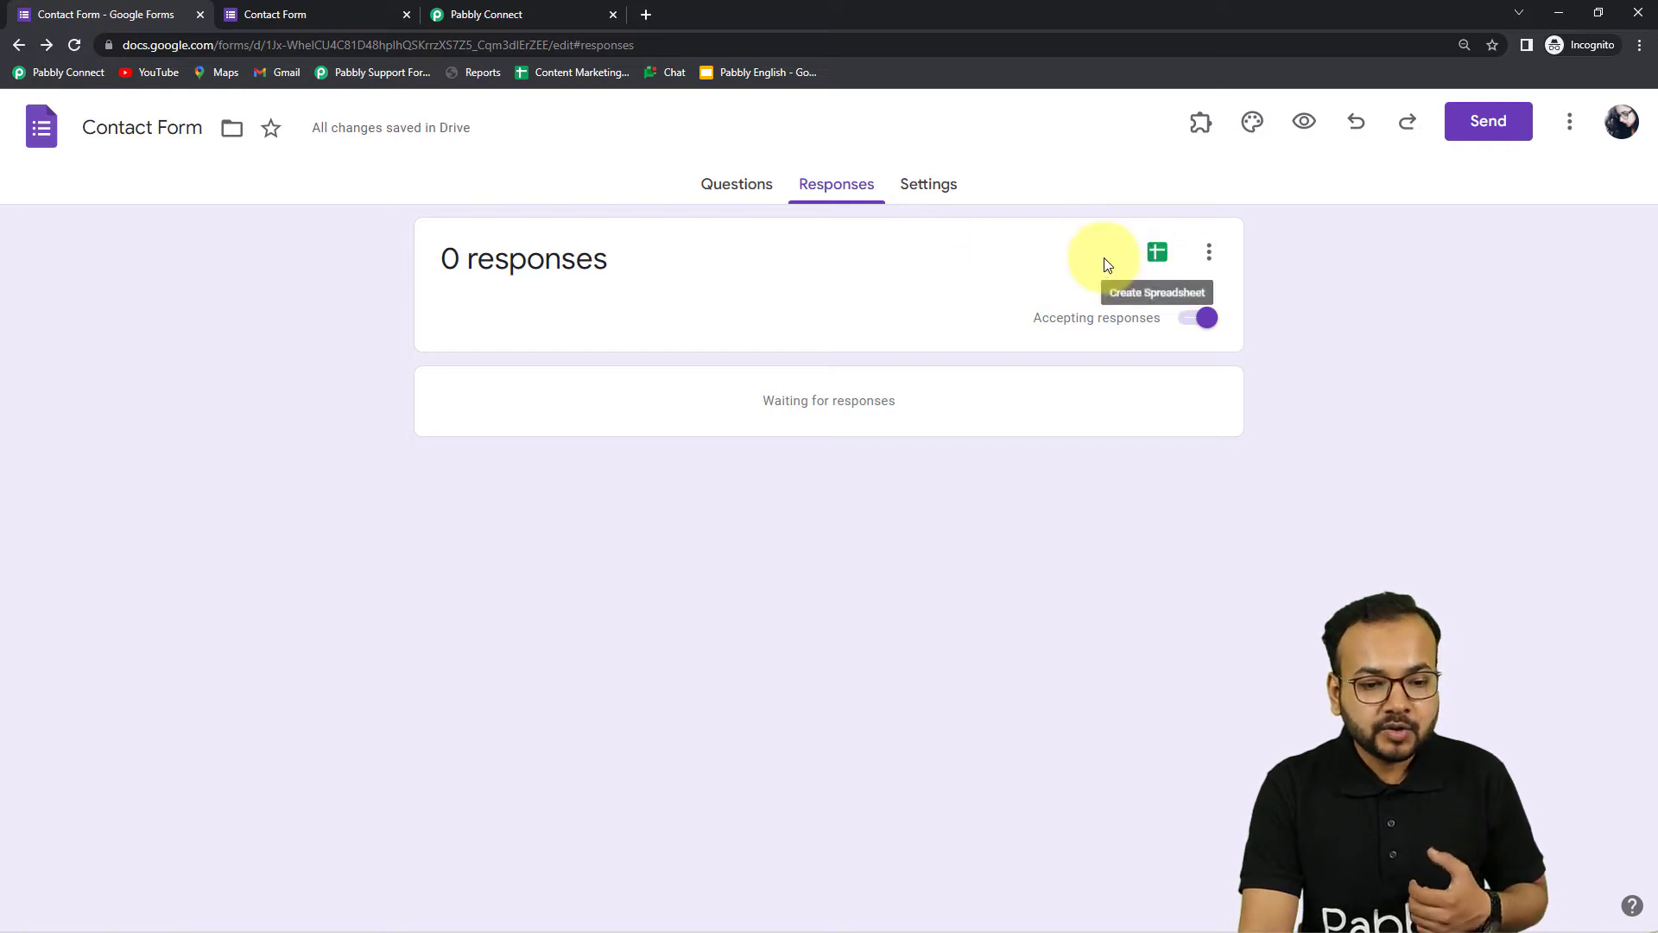
click(1157, 263)
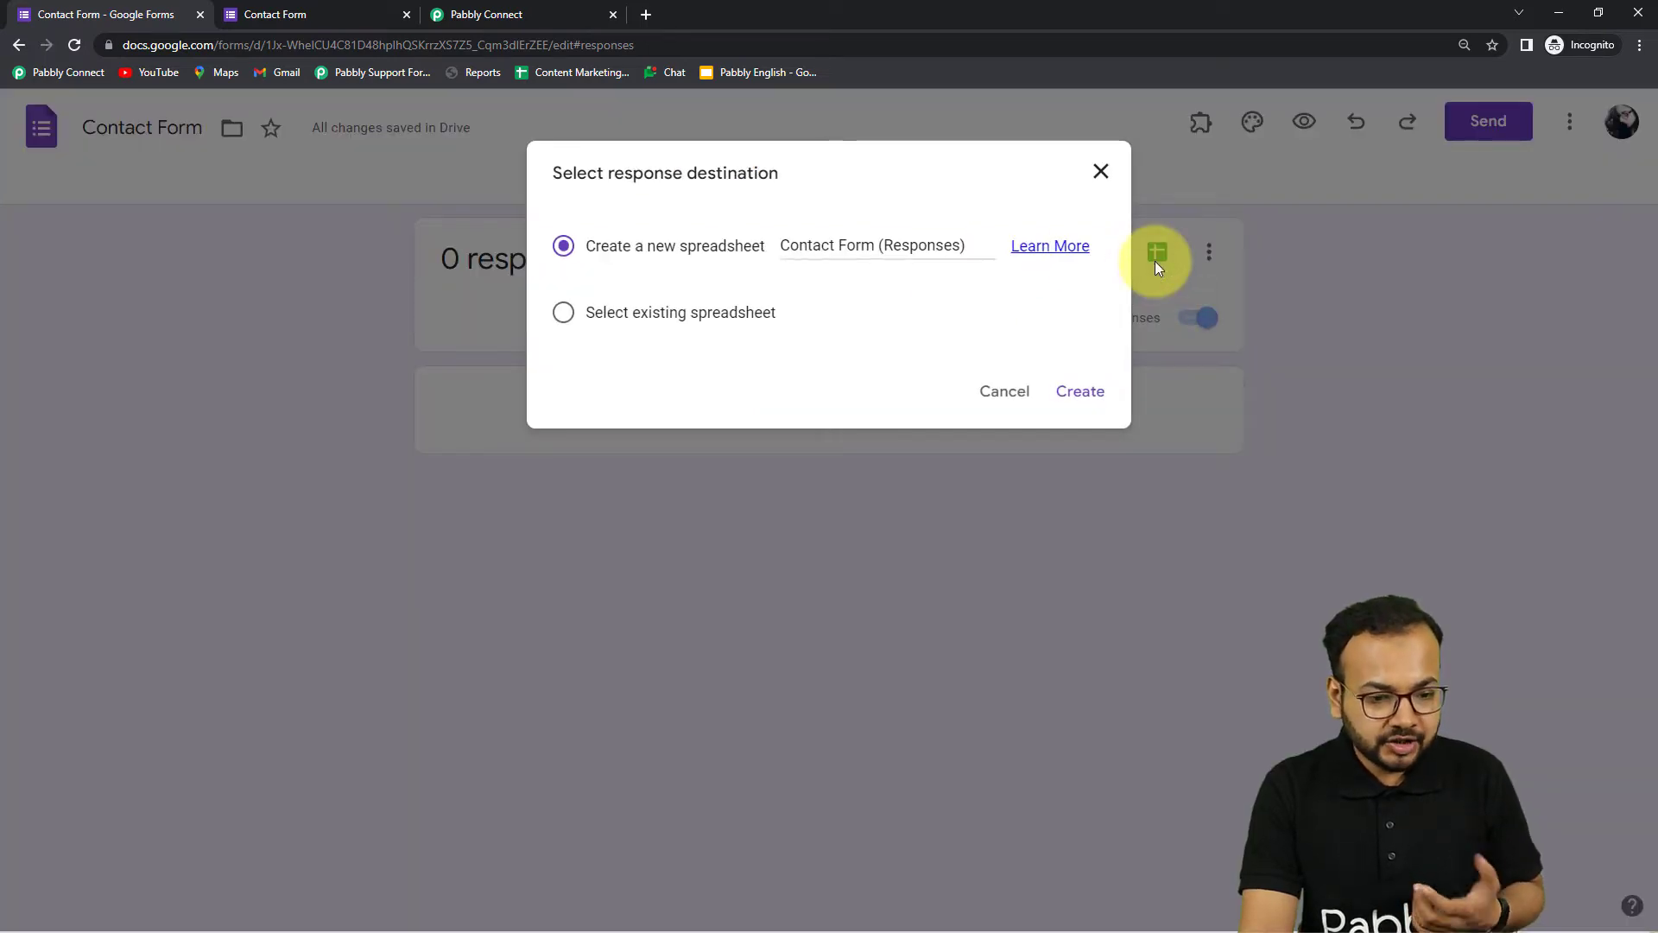
click(1084, 391)
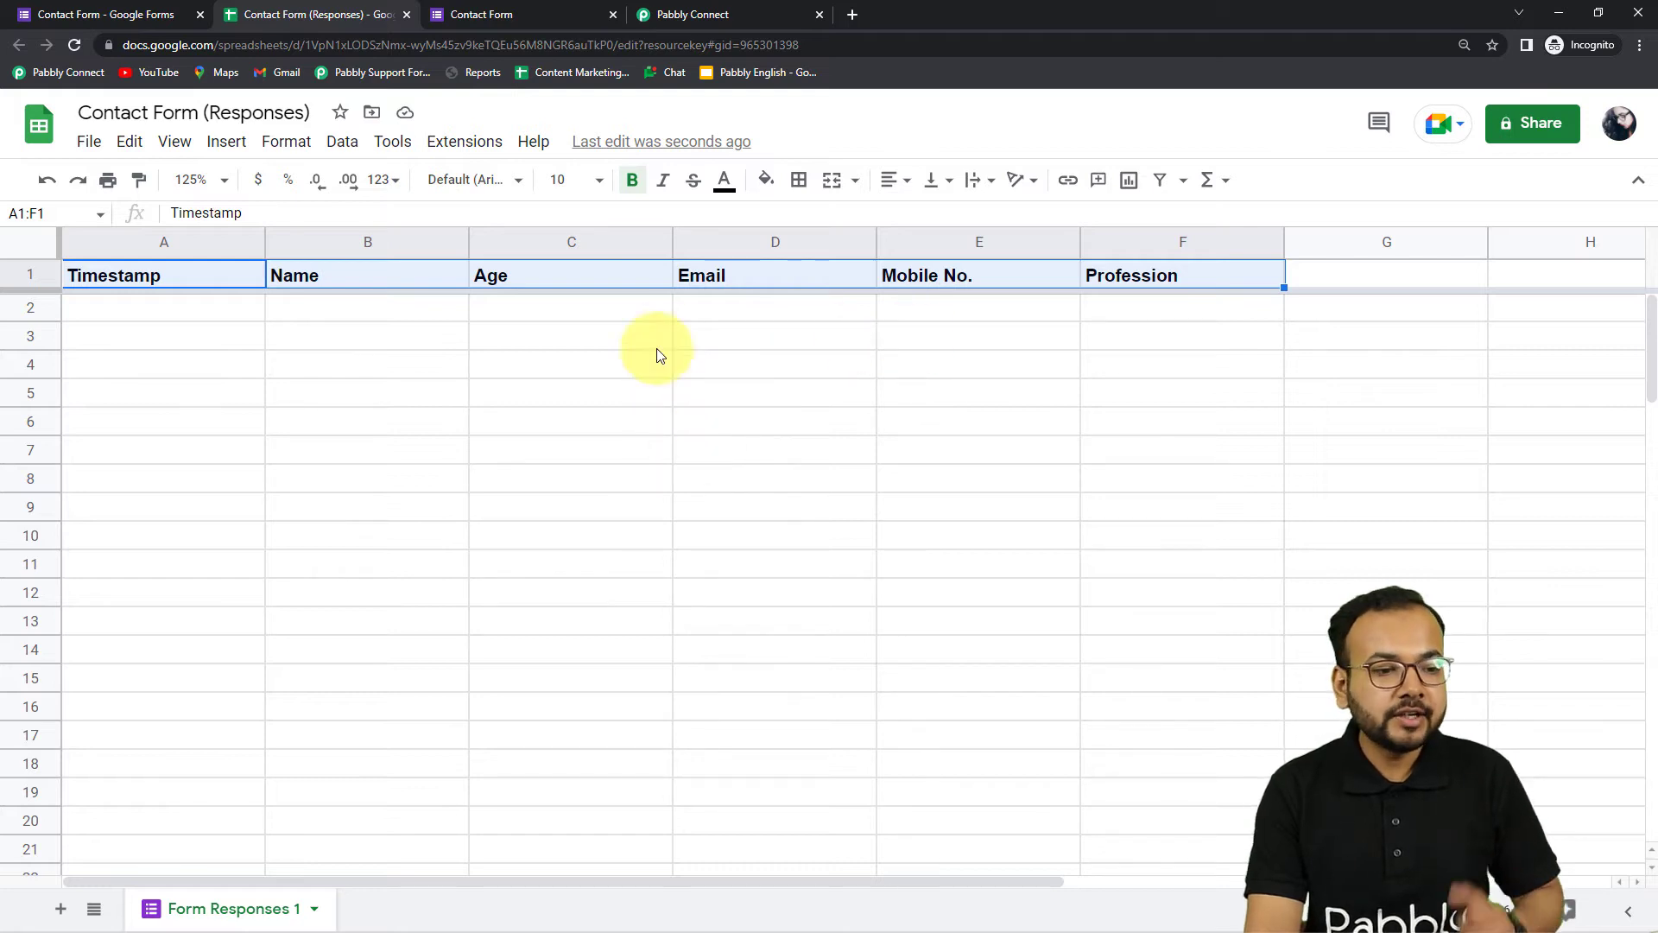
Open Extensions > Add-ons > Get add-ons in the Contact Form (Responses) spreadsheet
click(701, 19)
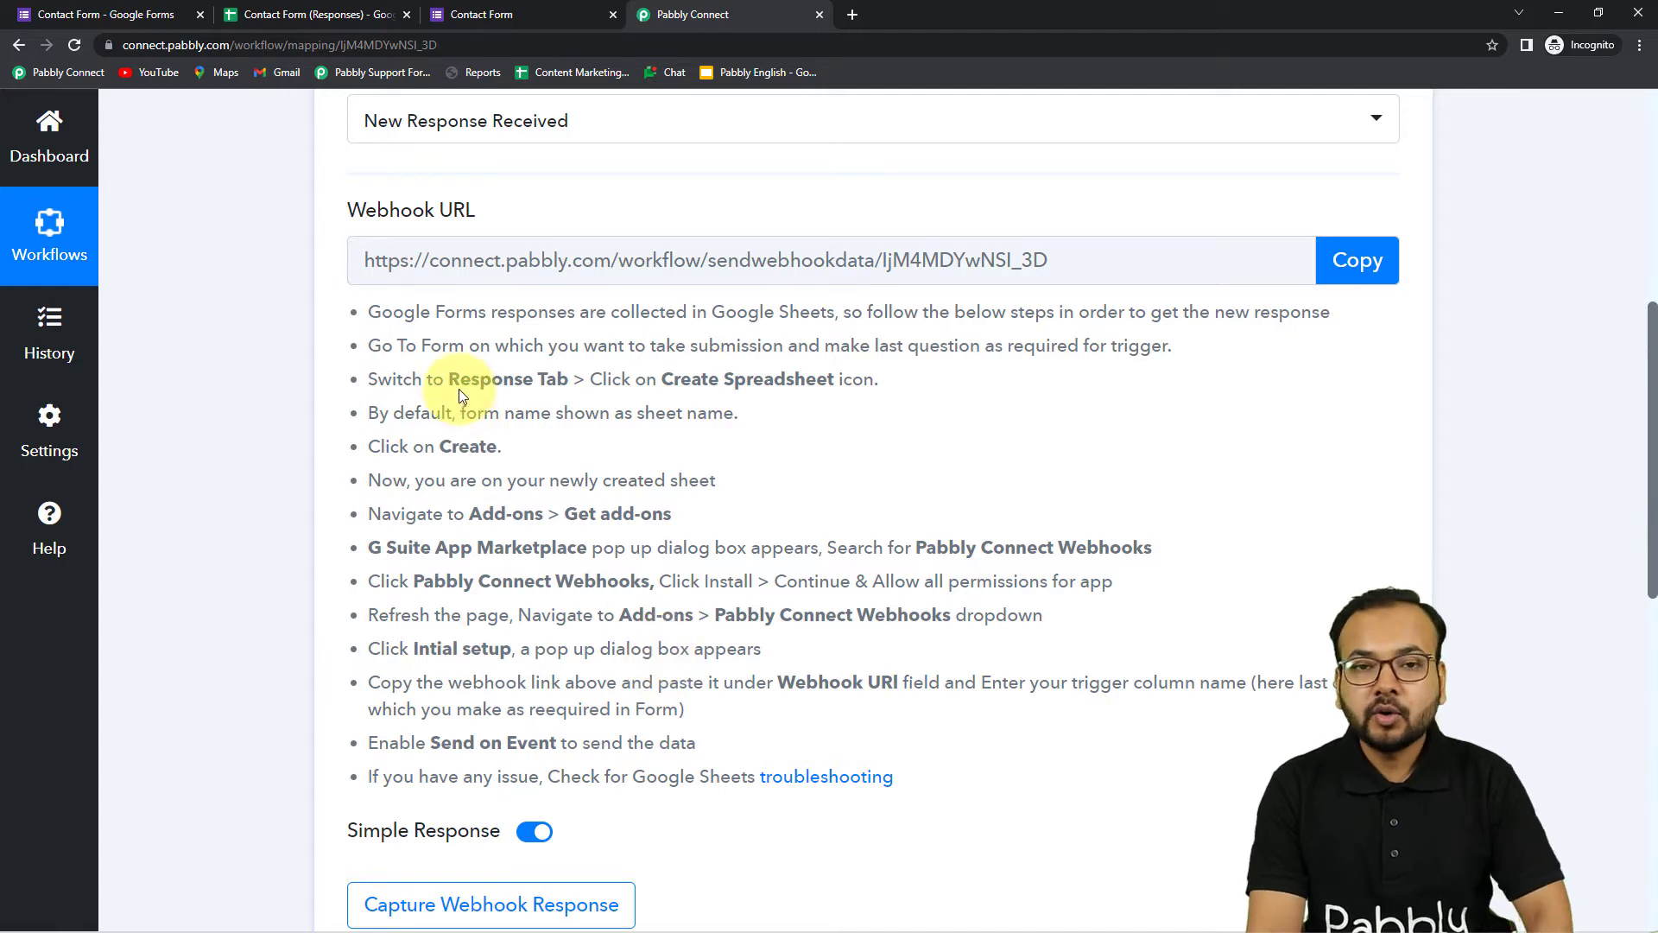
click(328, 18)
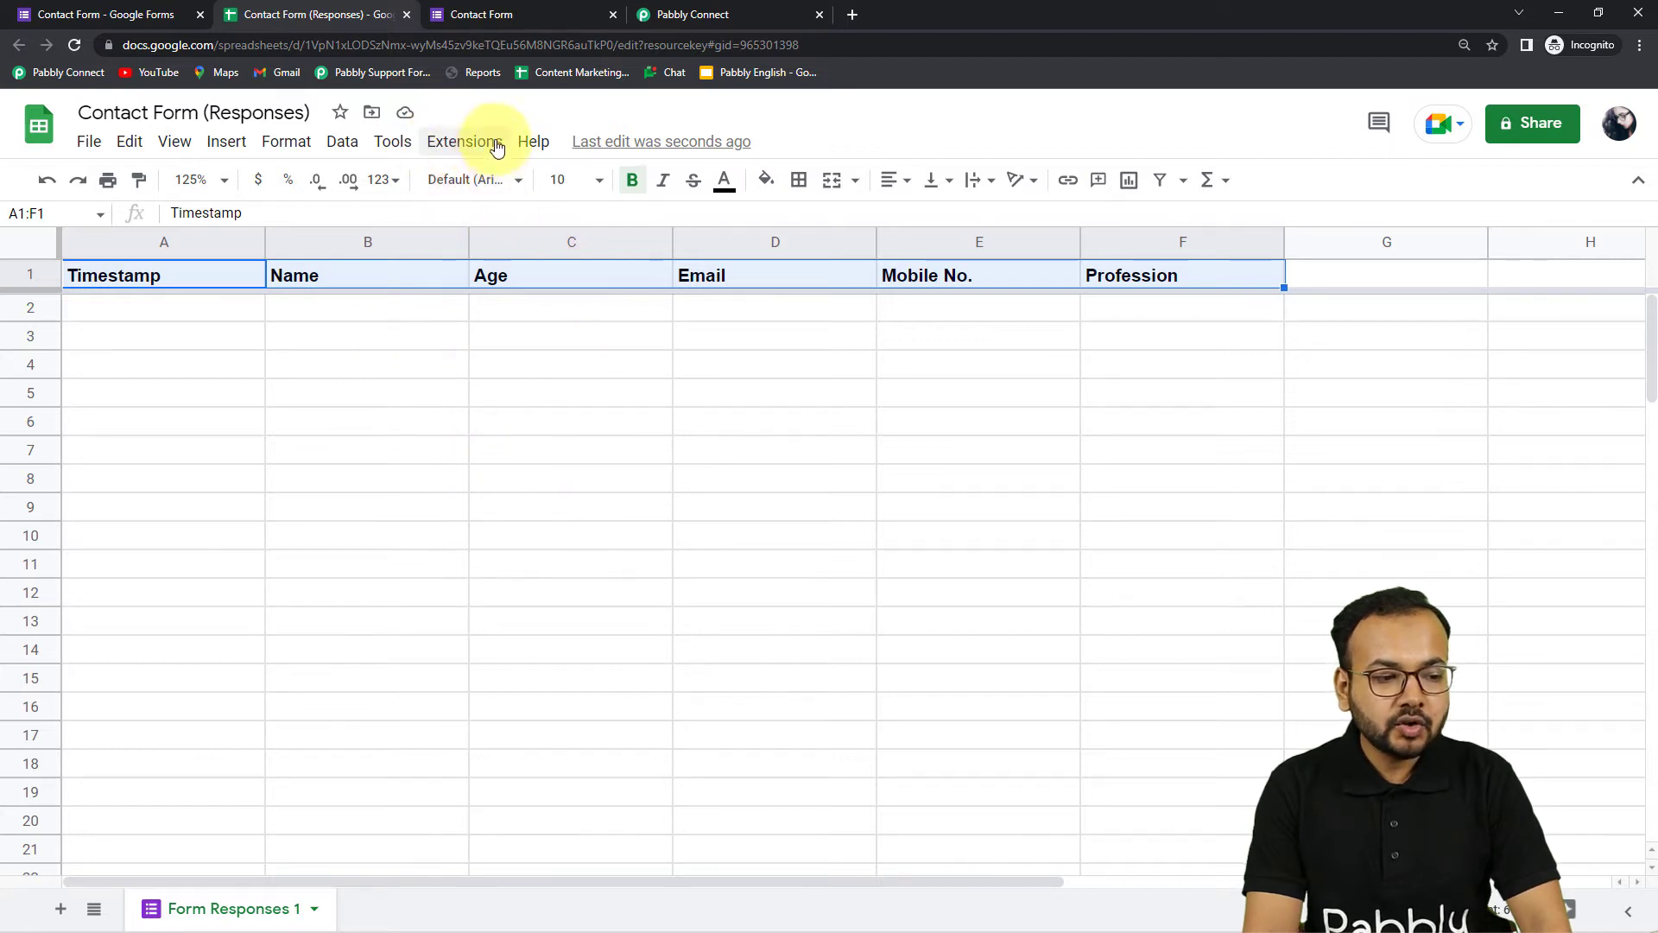
click(464, 147)
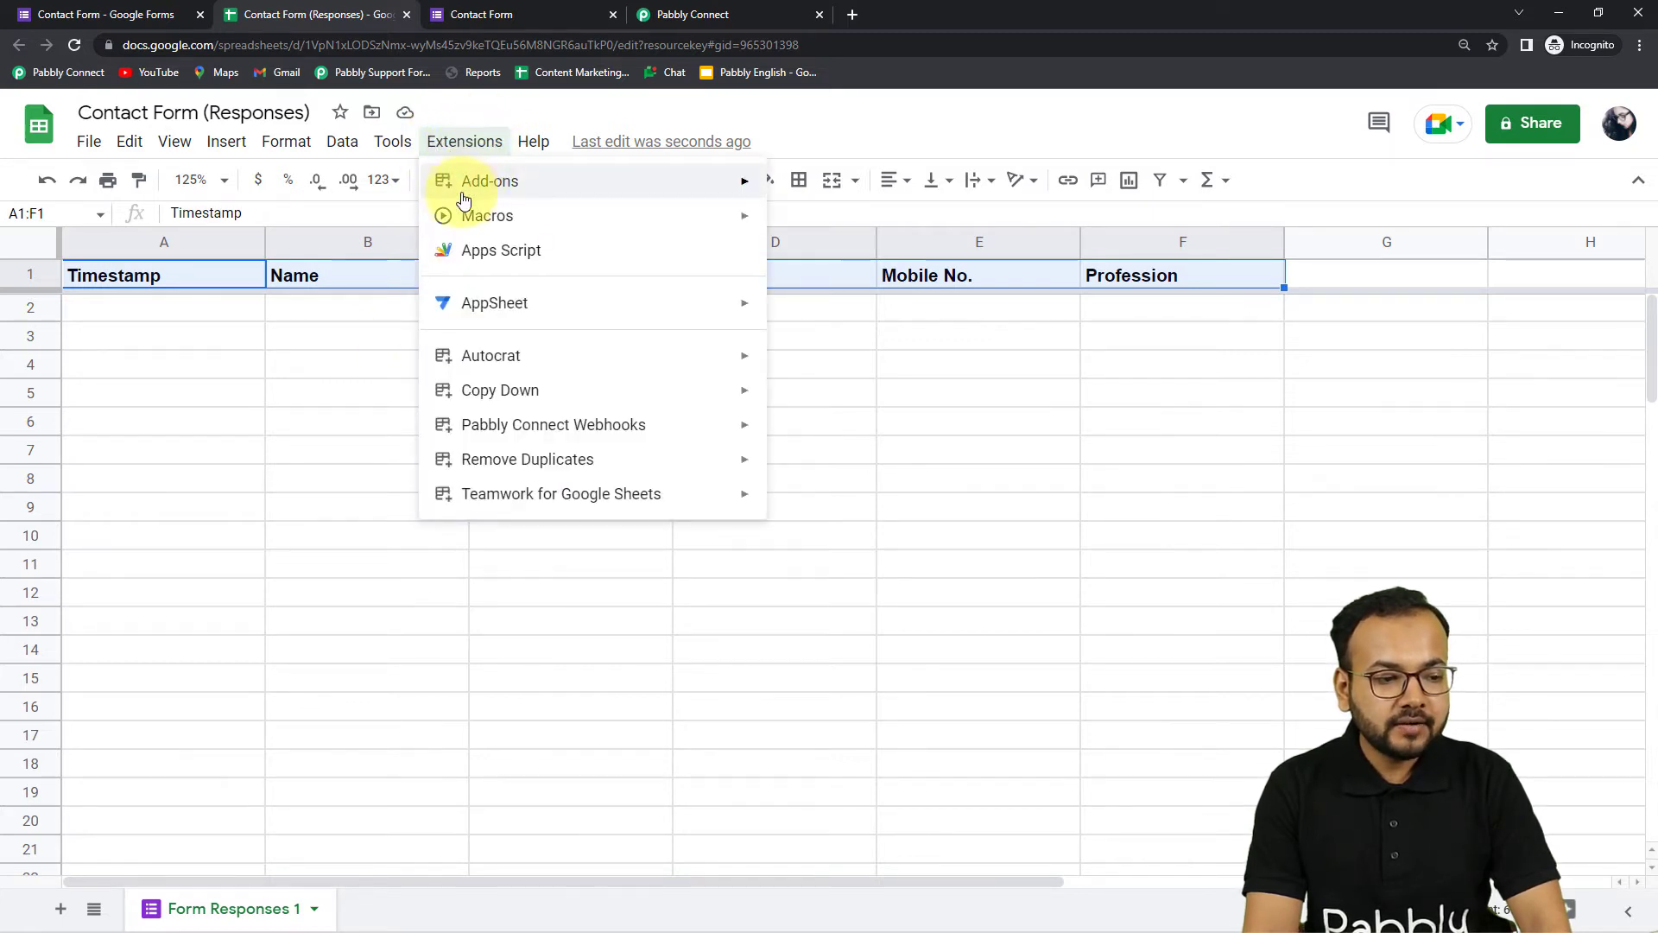
mouse_move(449, 188)
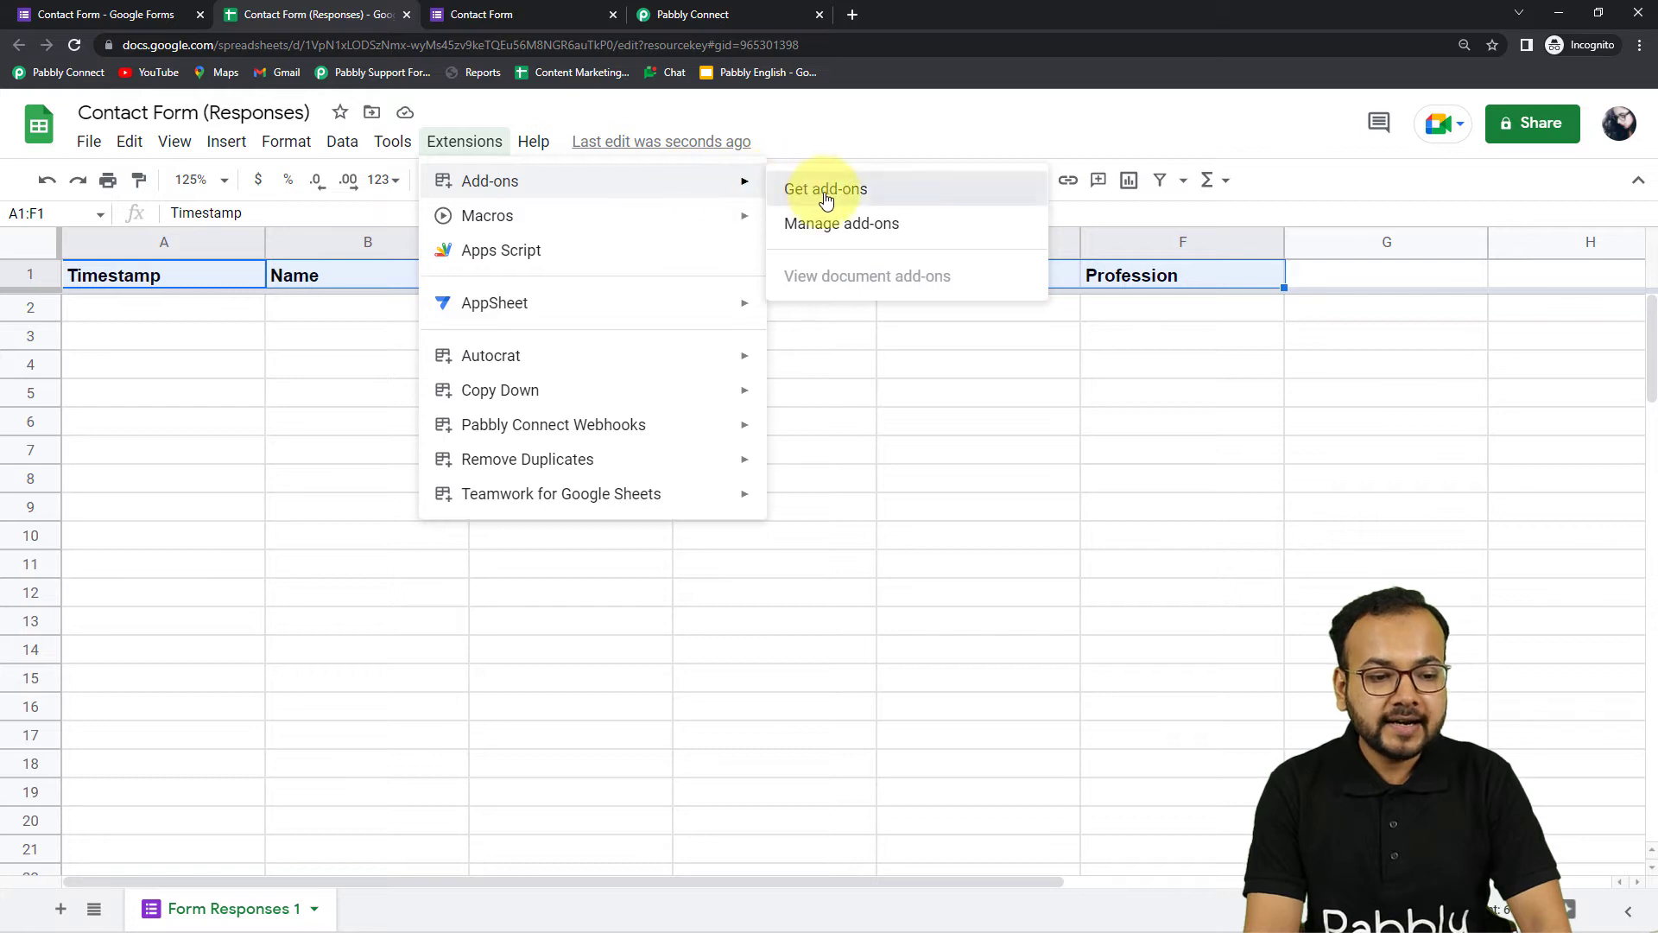
click(820, 195)
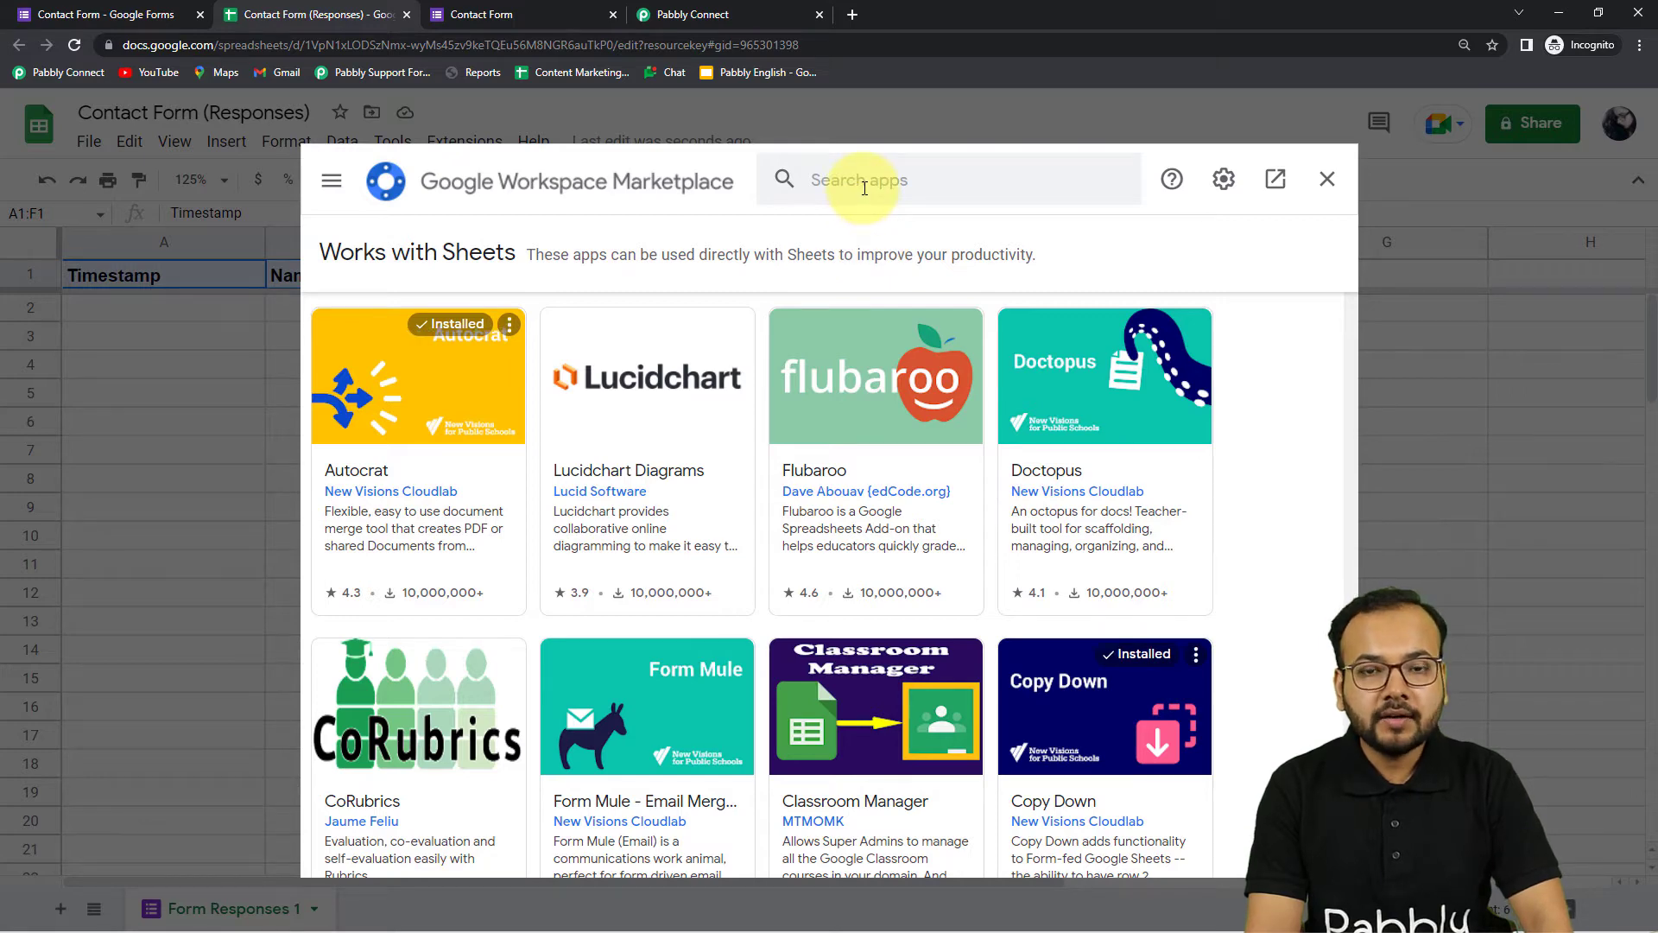
Search 'pabb', verify Pabbly Connect Webhooks is installed, then close the marketplace and reload
click(864, 188)
text(p)
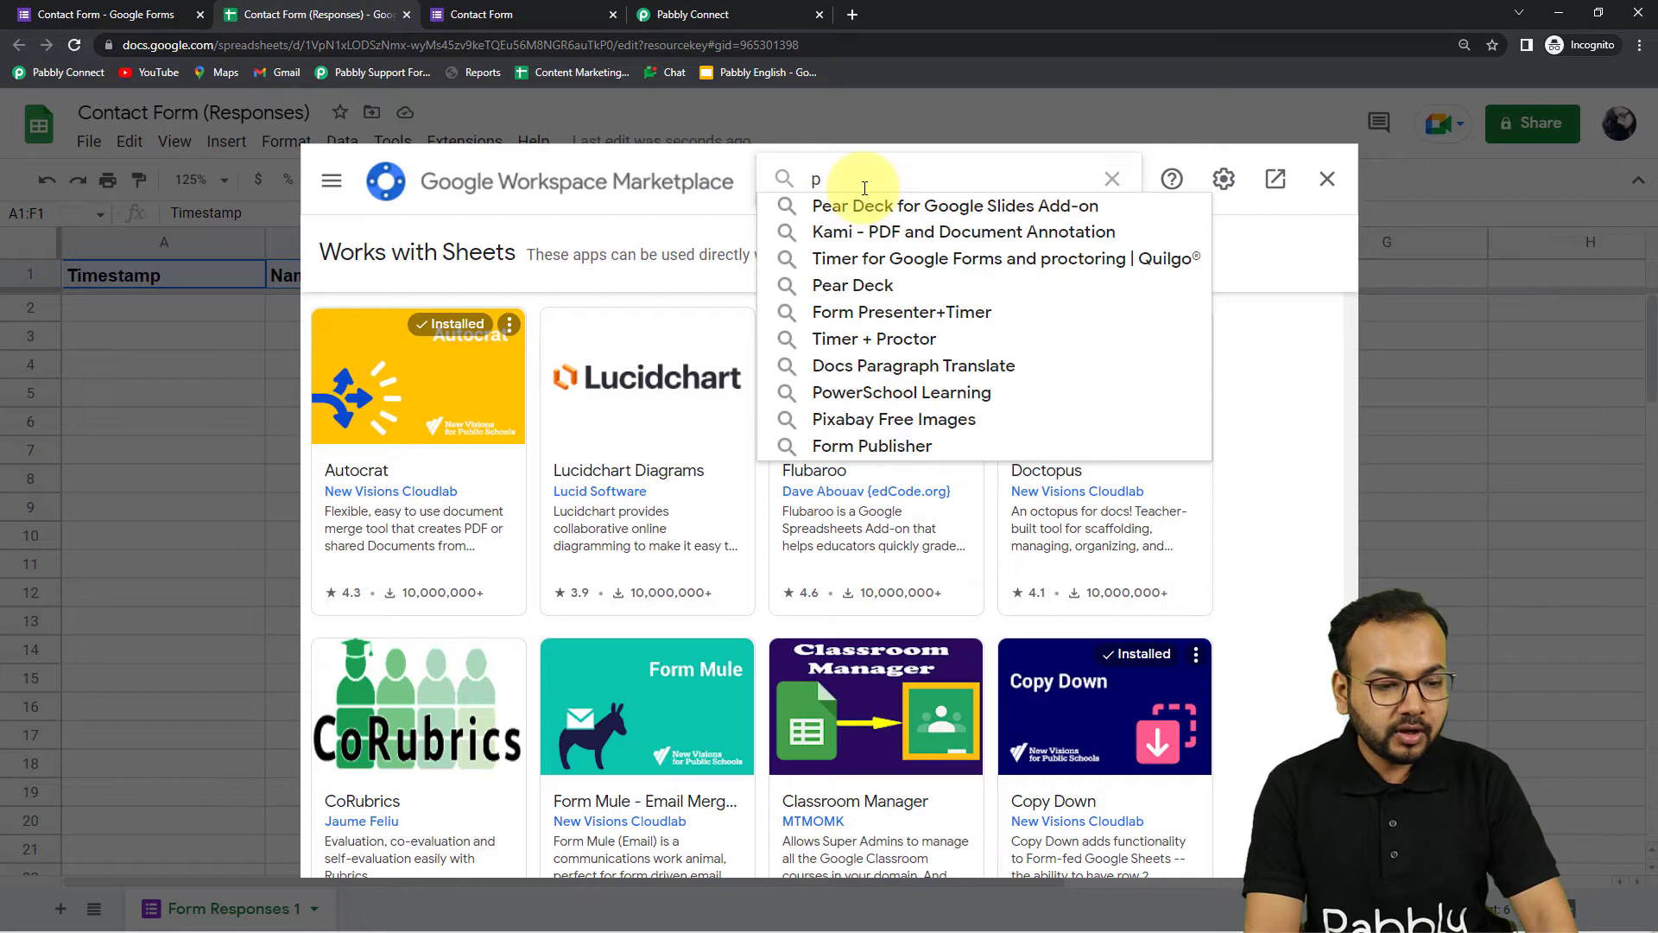
text(abb)
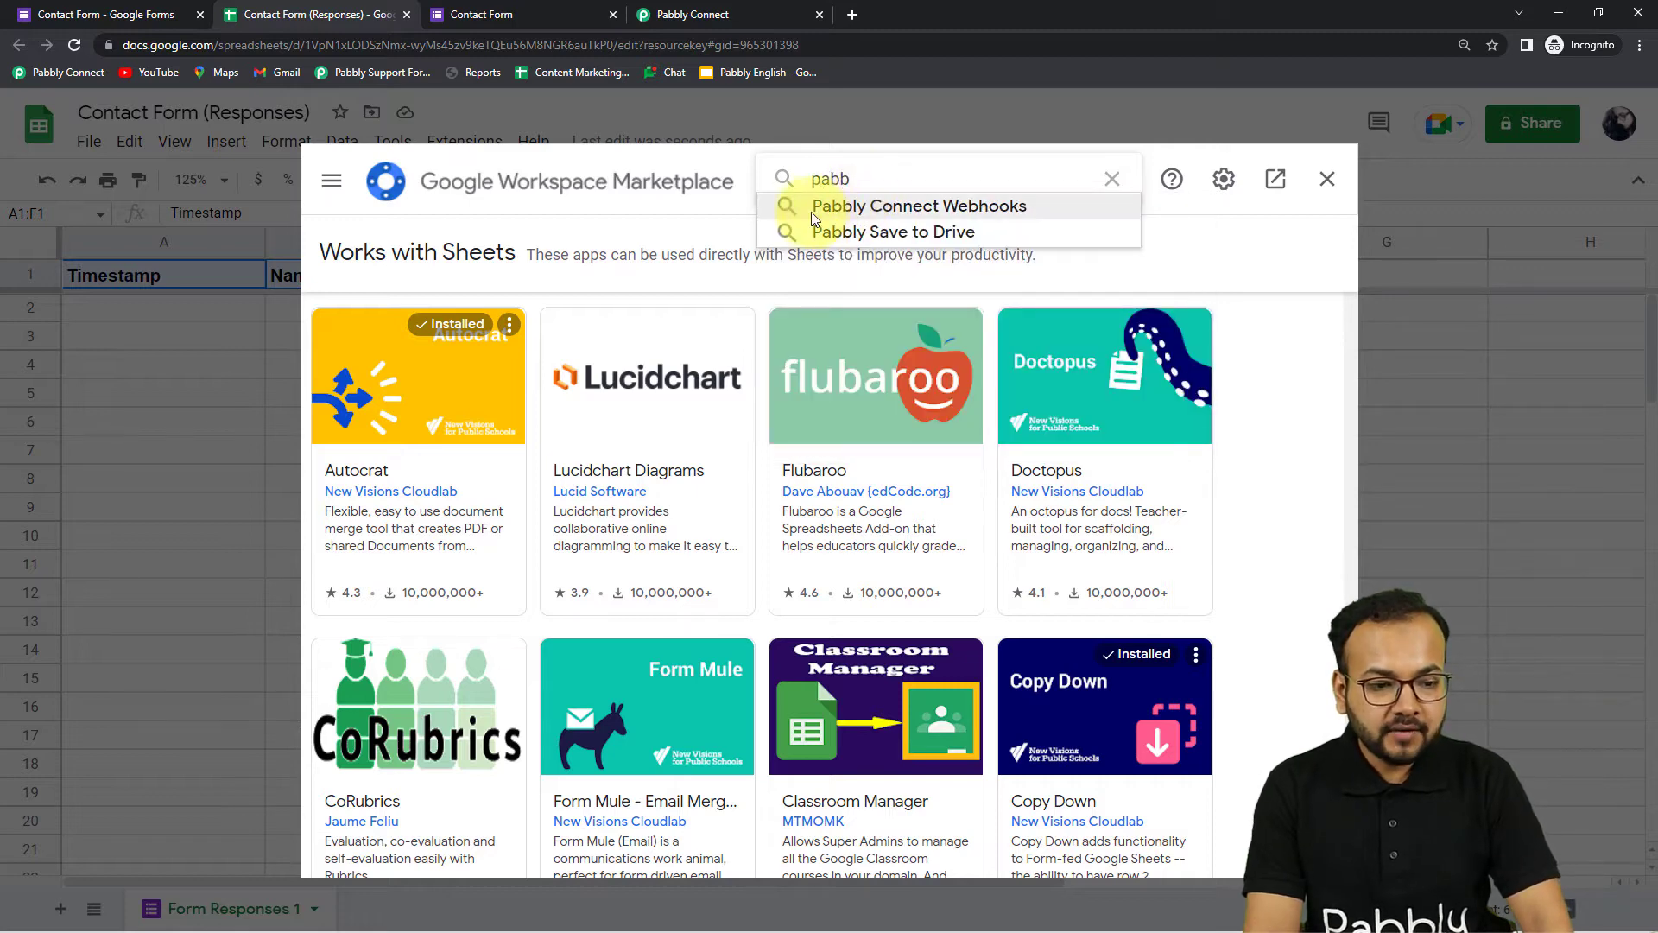
click(859, 207)
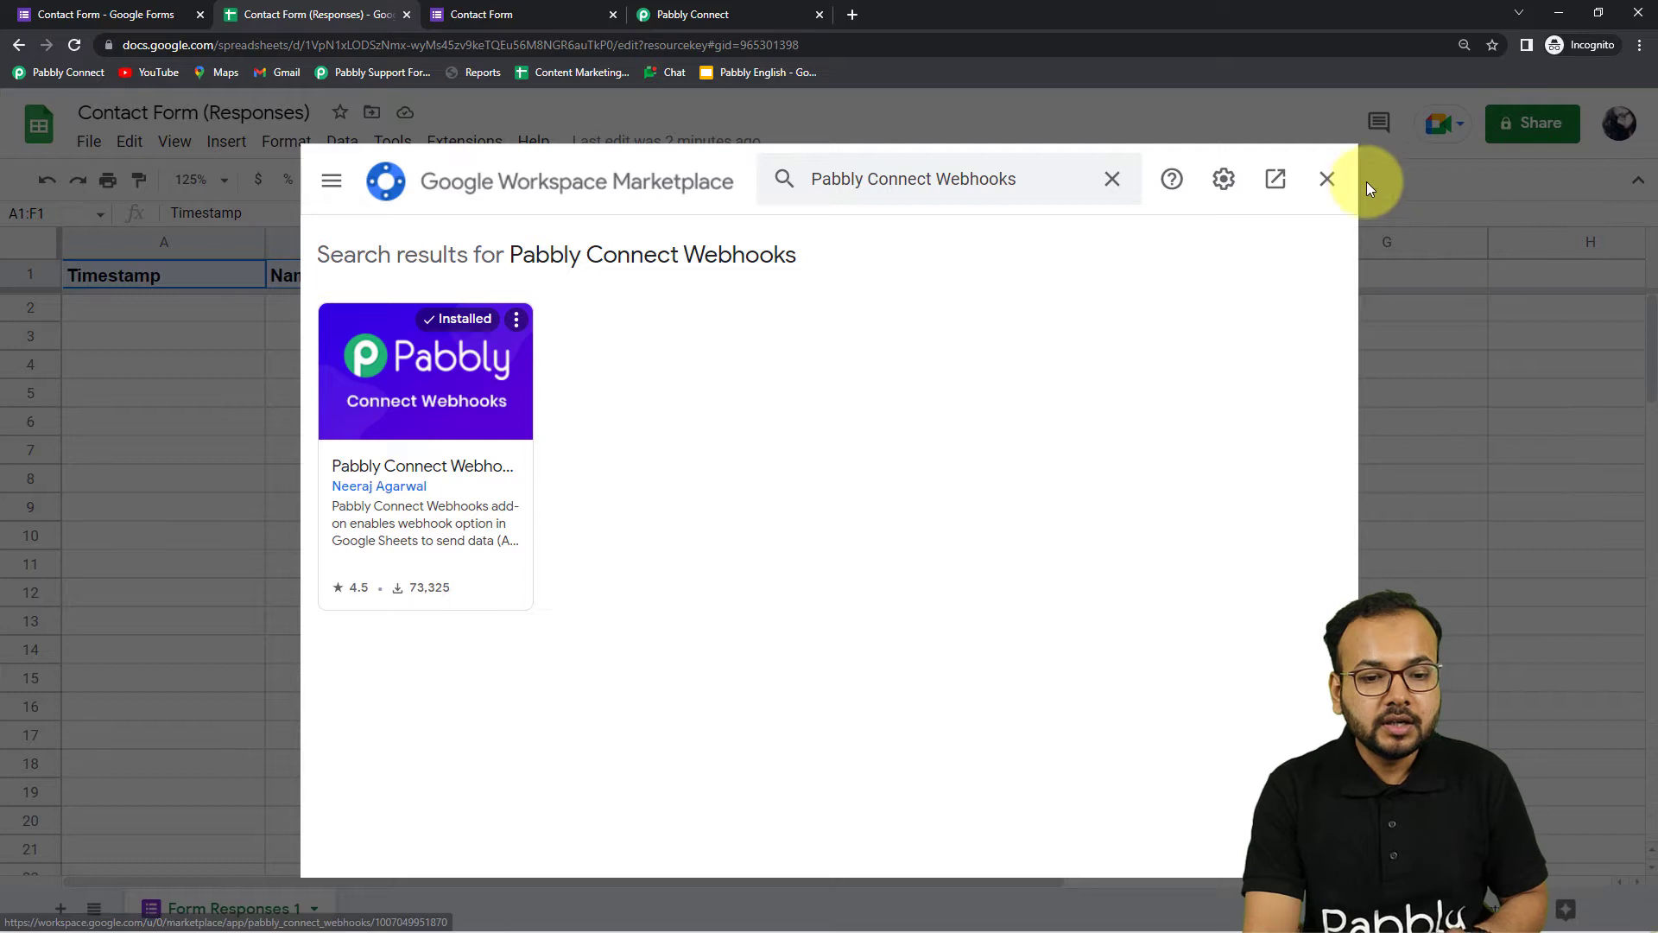
click(1327, 178)
click(78, 47)
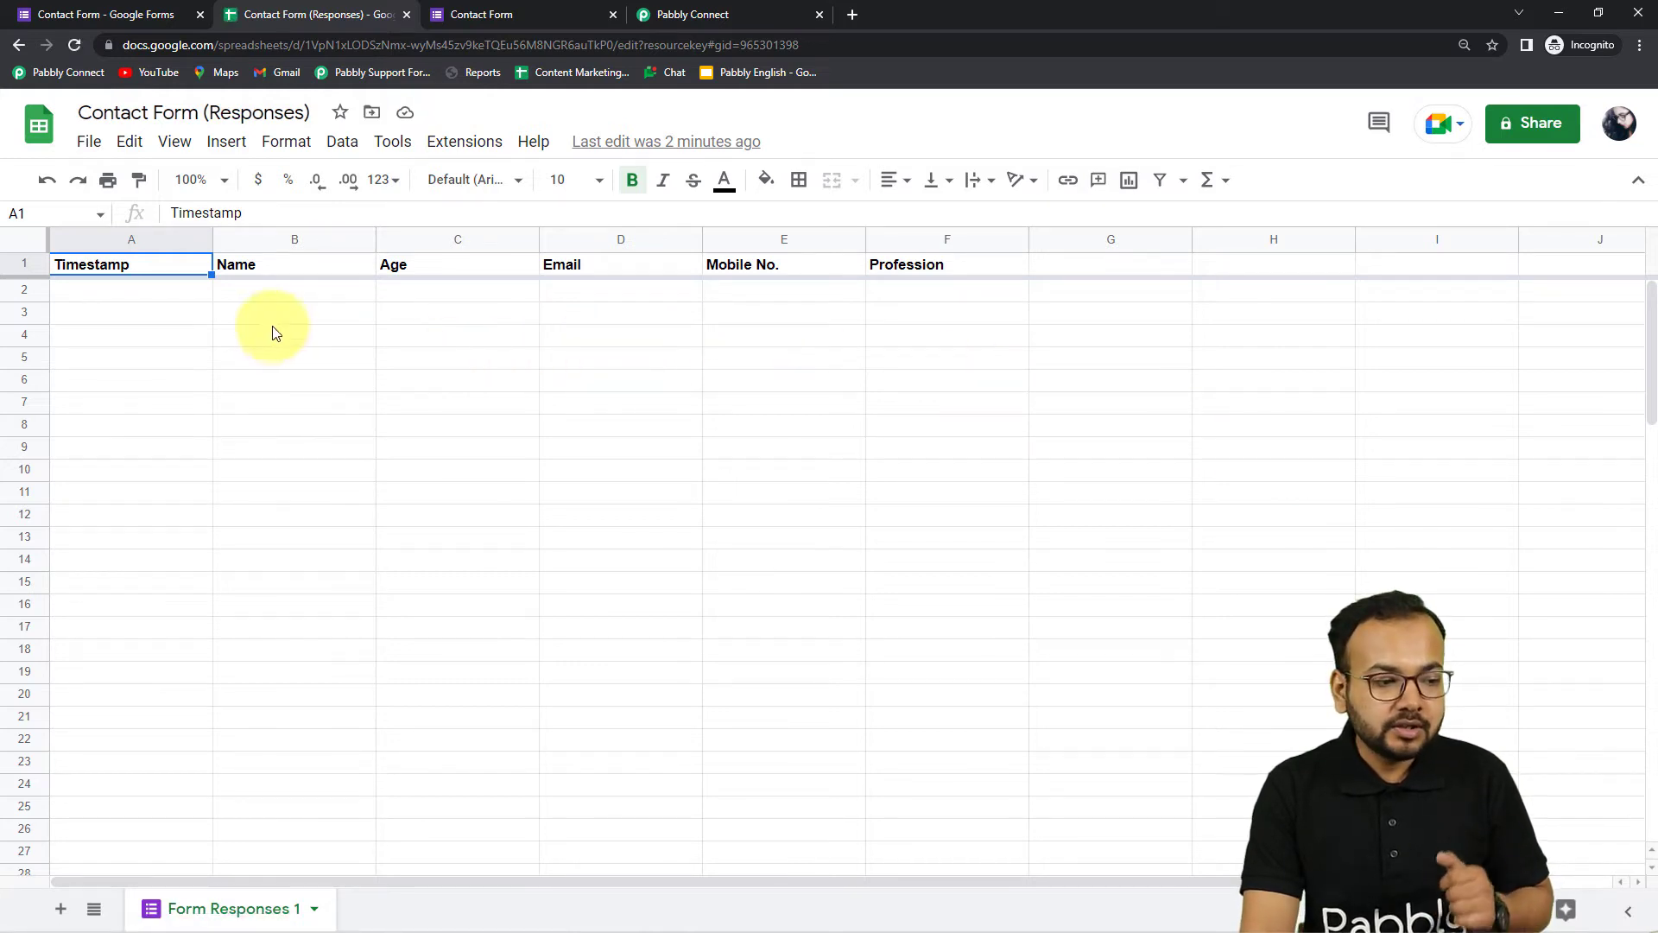
Zoom the sheet to 125%, open the Webhooks Initial Setup, and copy Pabbly's webhook URL
click(221, 180)
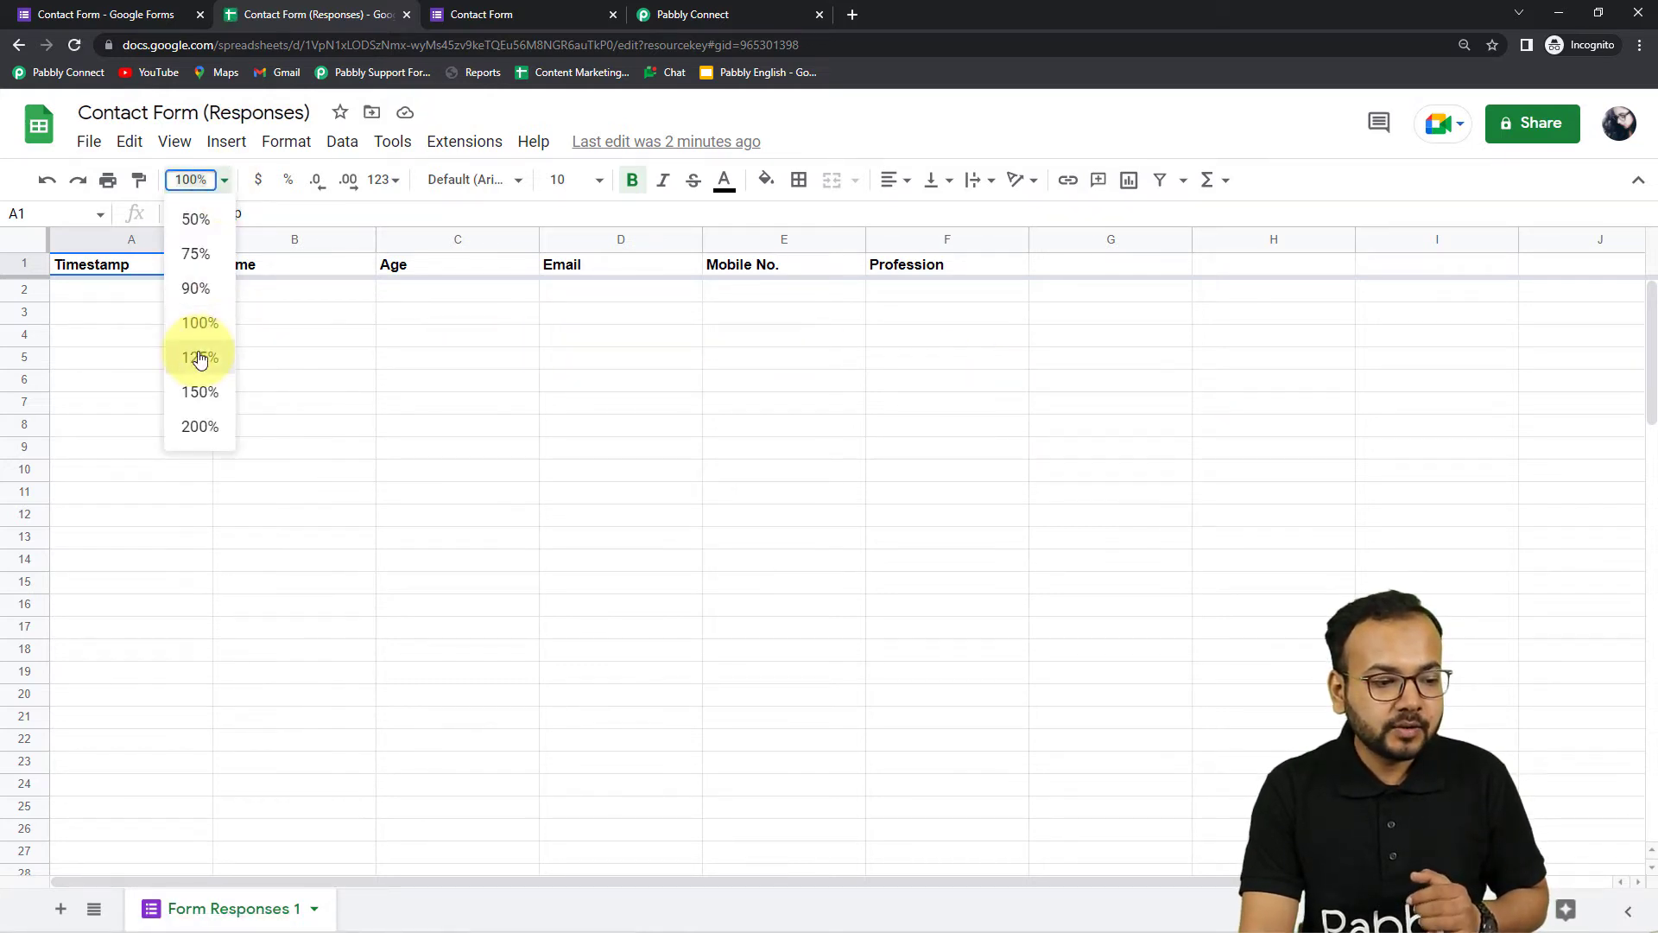
click(199, 357)
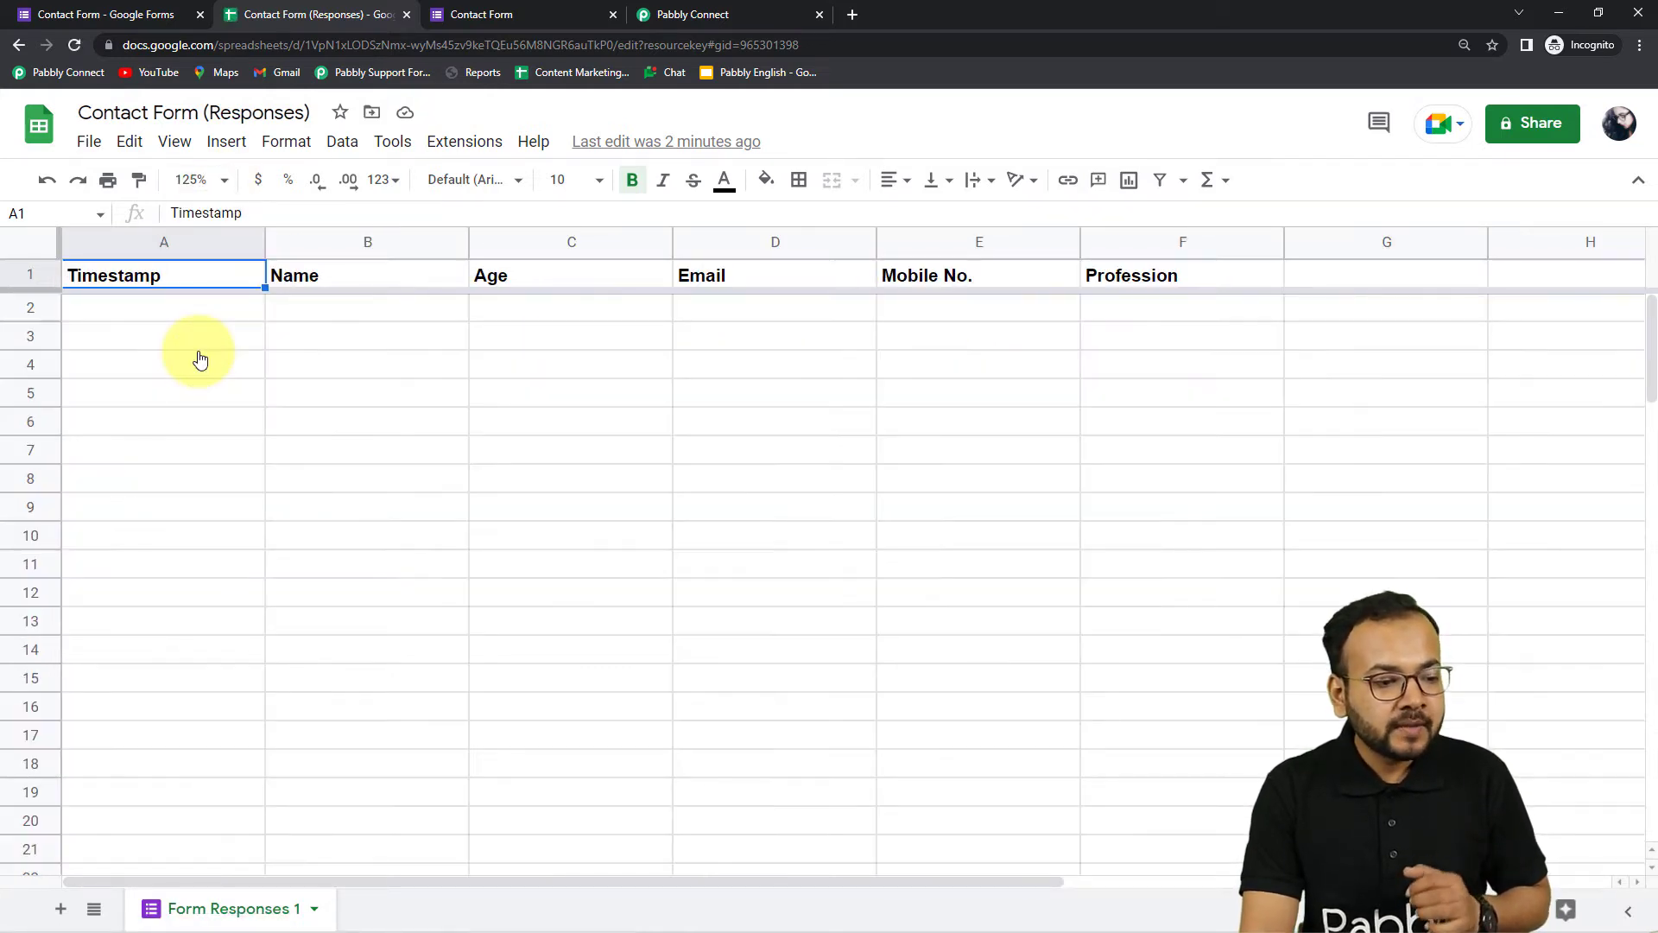
click(453, 140)
mouse_move(480, 432)
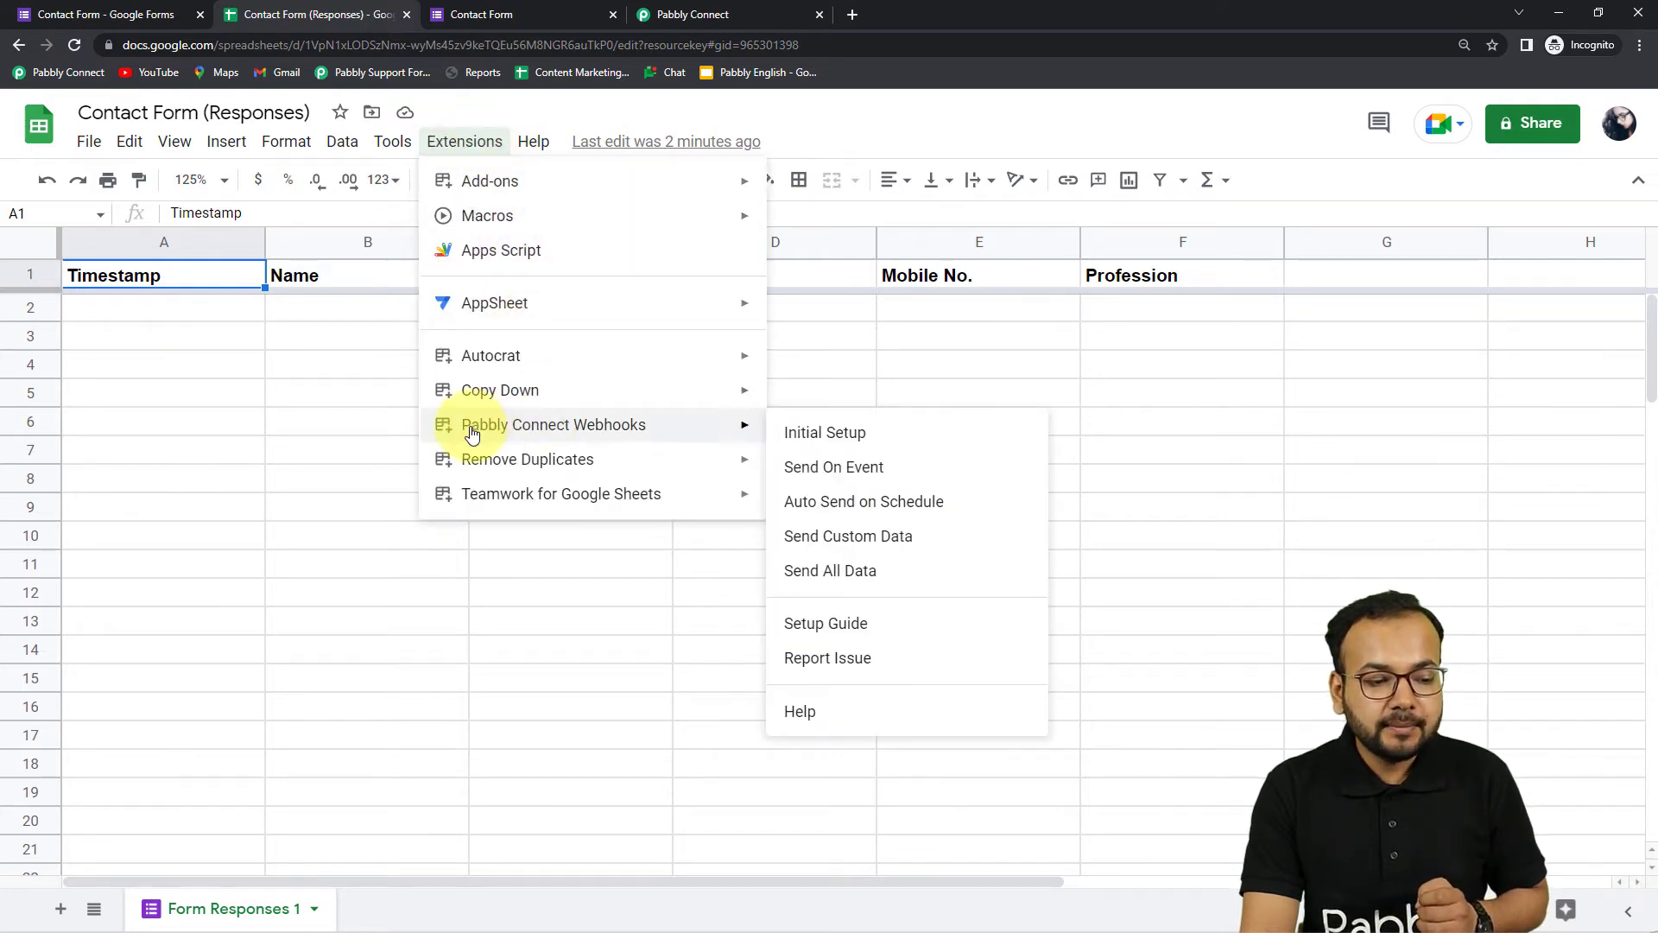
mouse_move(585, 426)
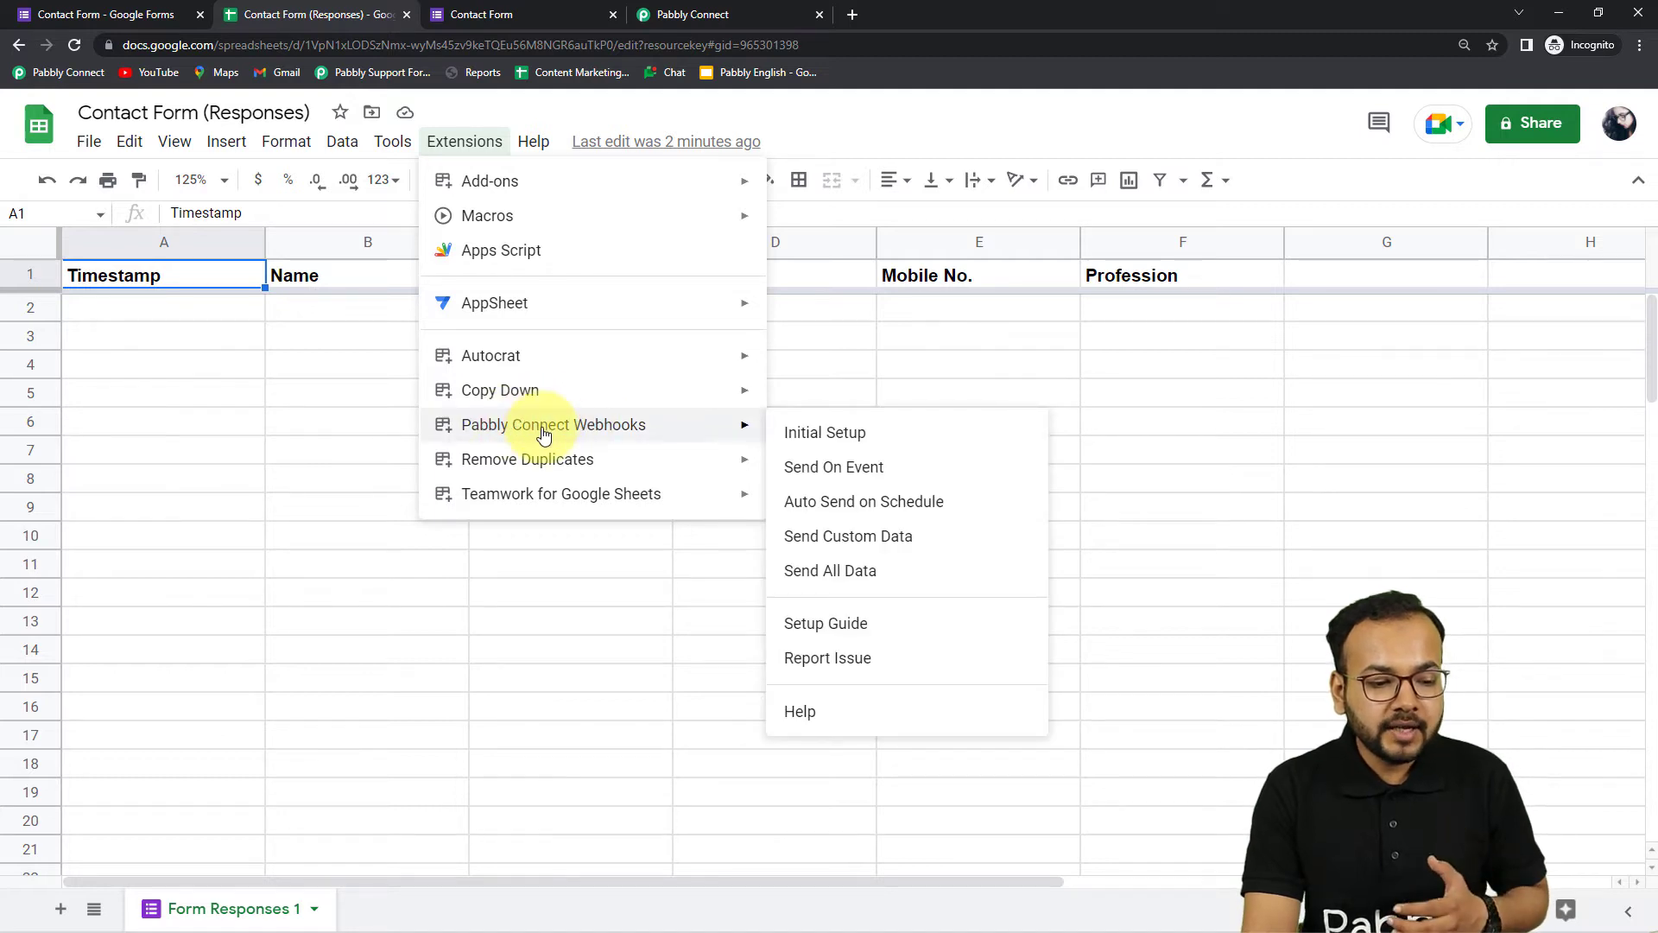
click(837, 438)
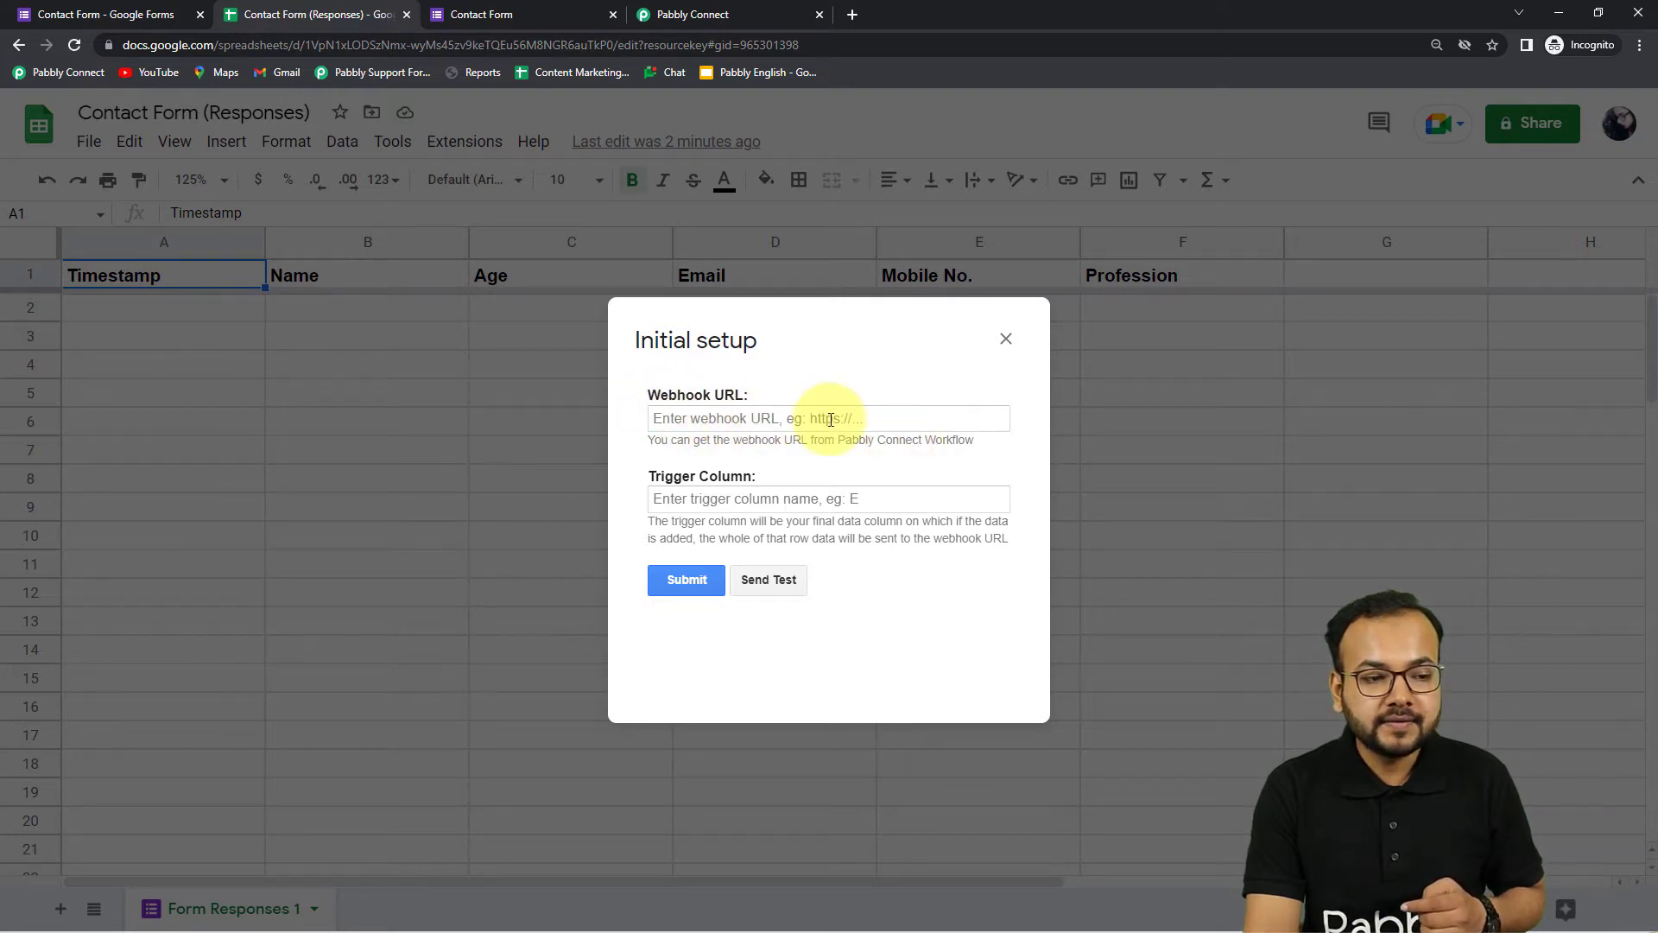
click(708, 11)
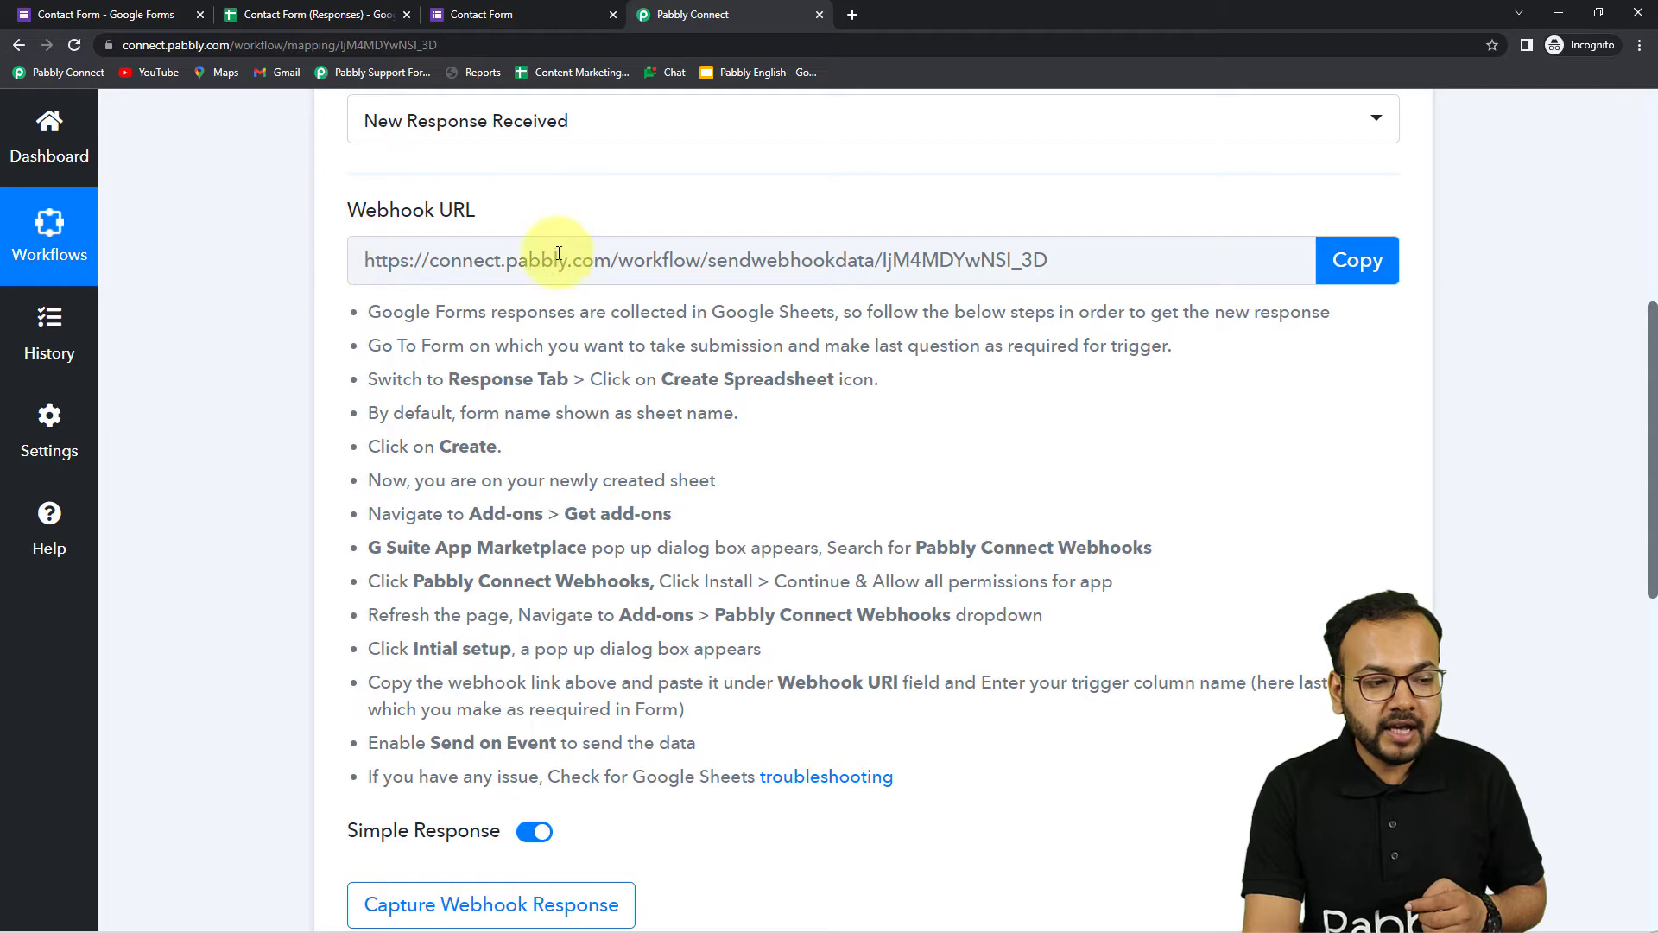
click(1356, 260)
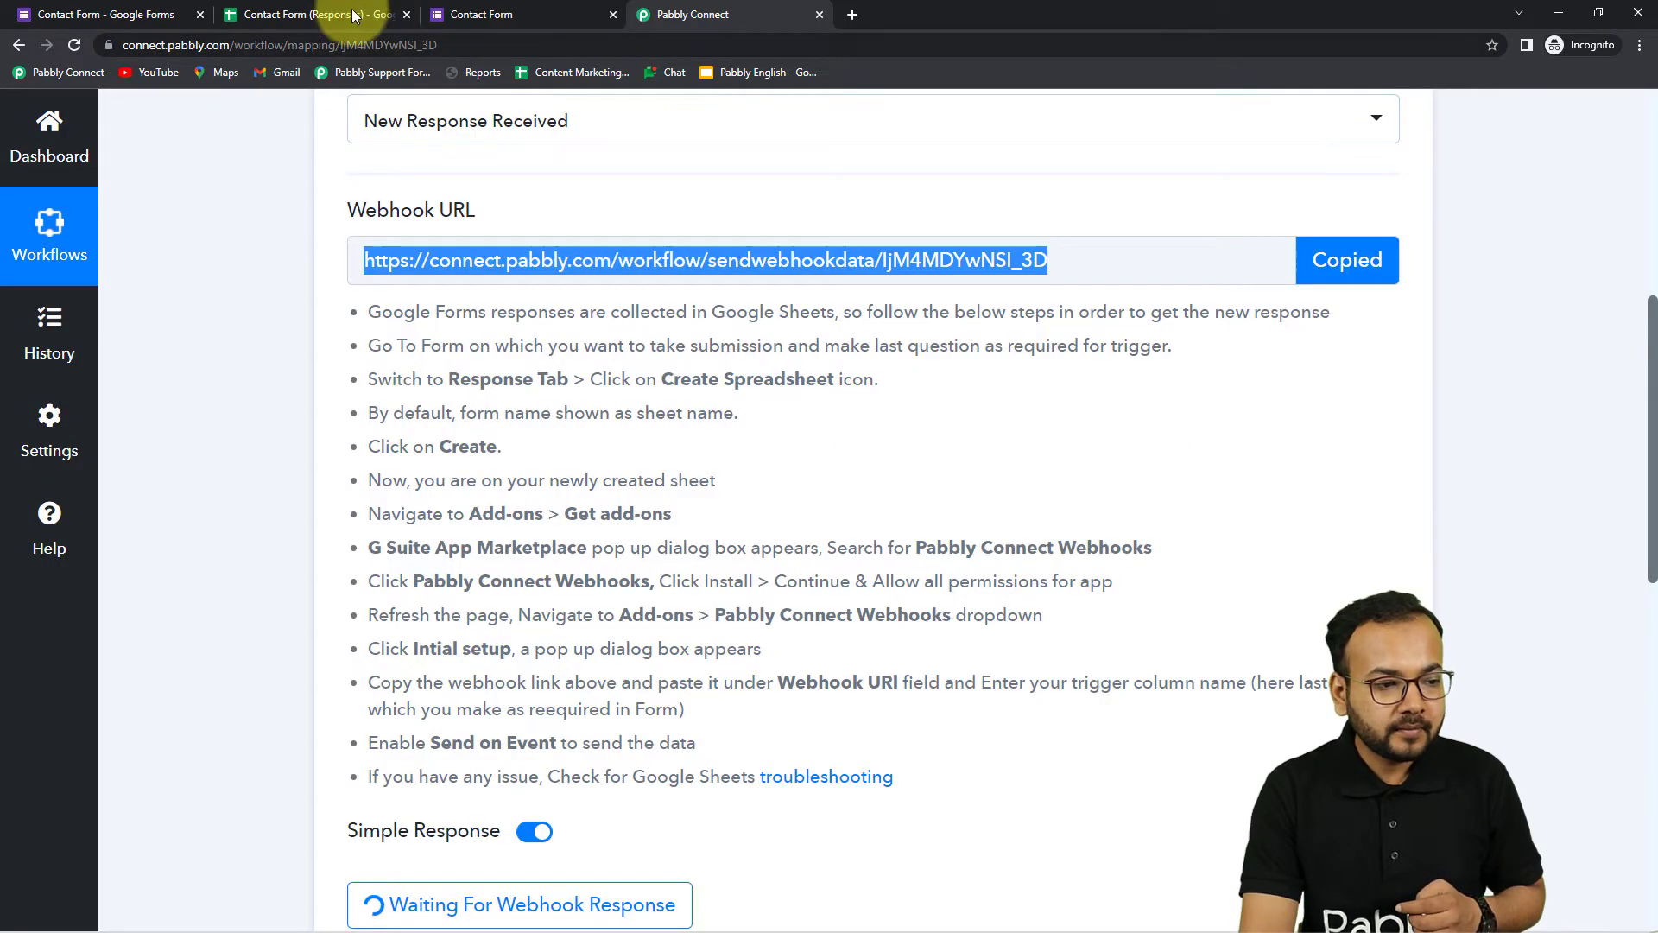
Back in the sheet, close and reopen Pabbly Connect Webhooks > Initial Setup
click(318, 14)
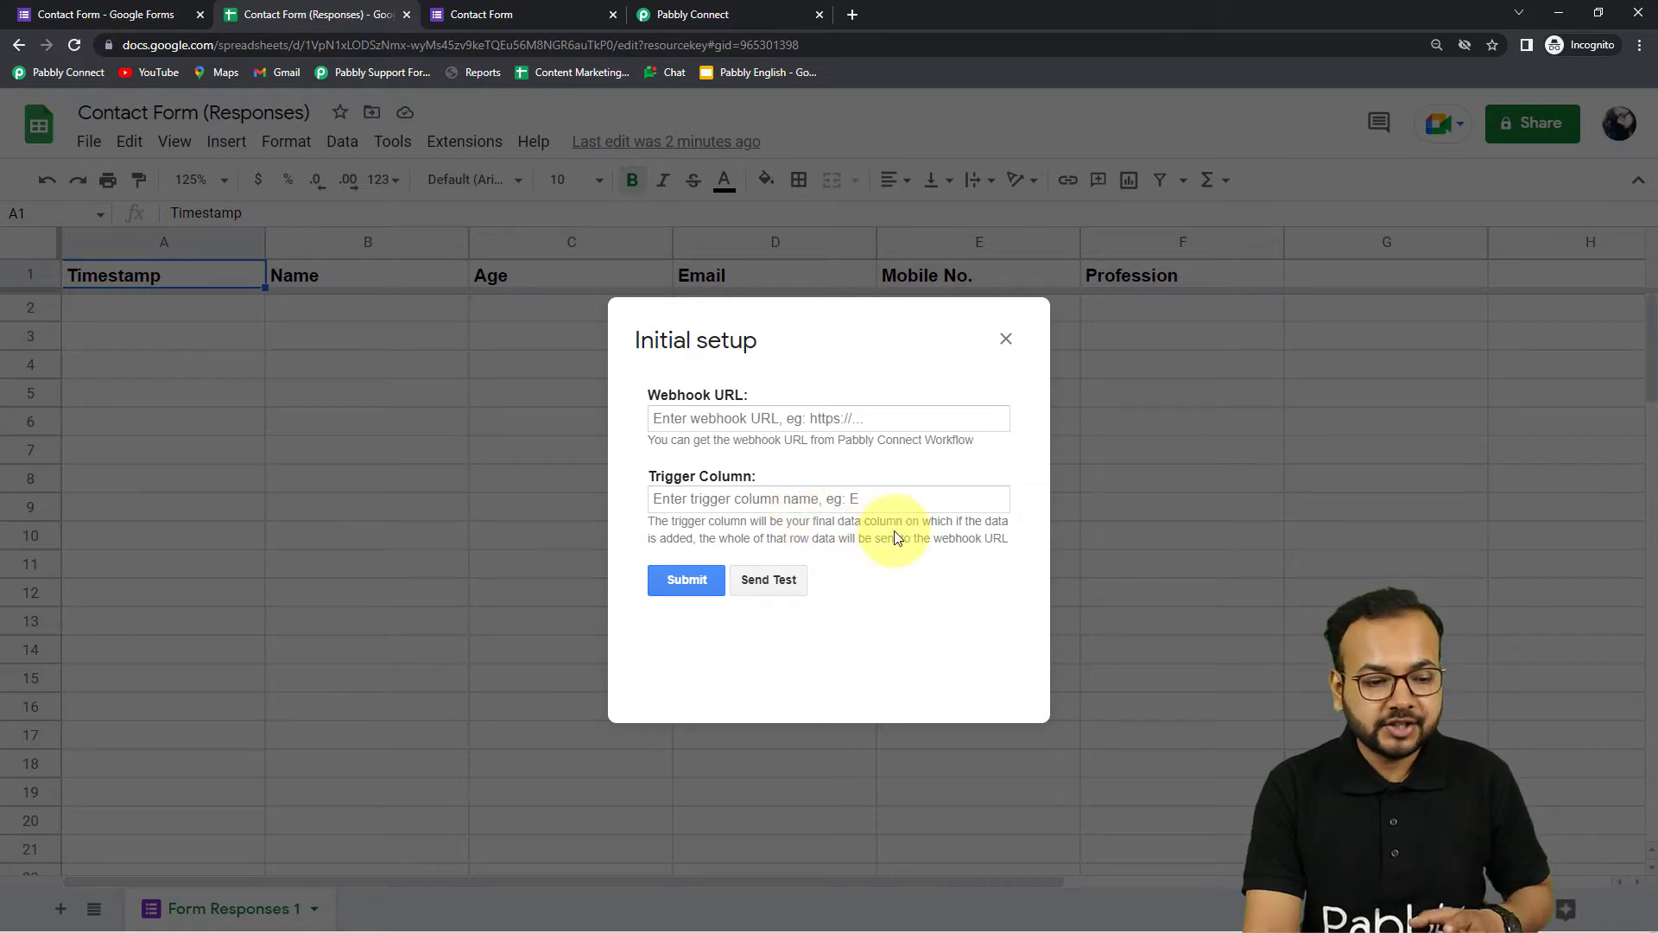
click(1006, 339)
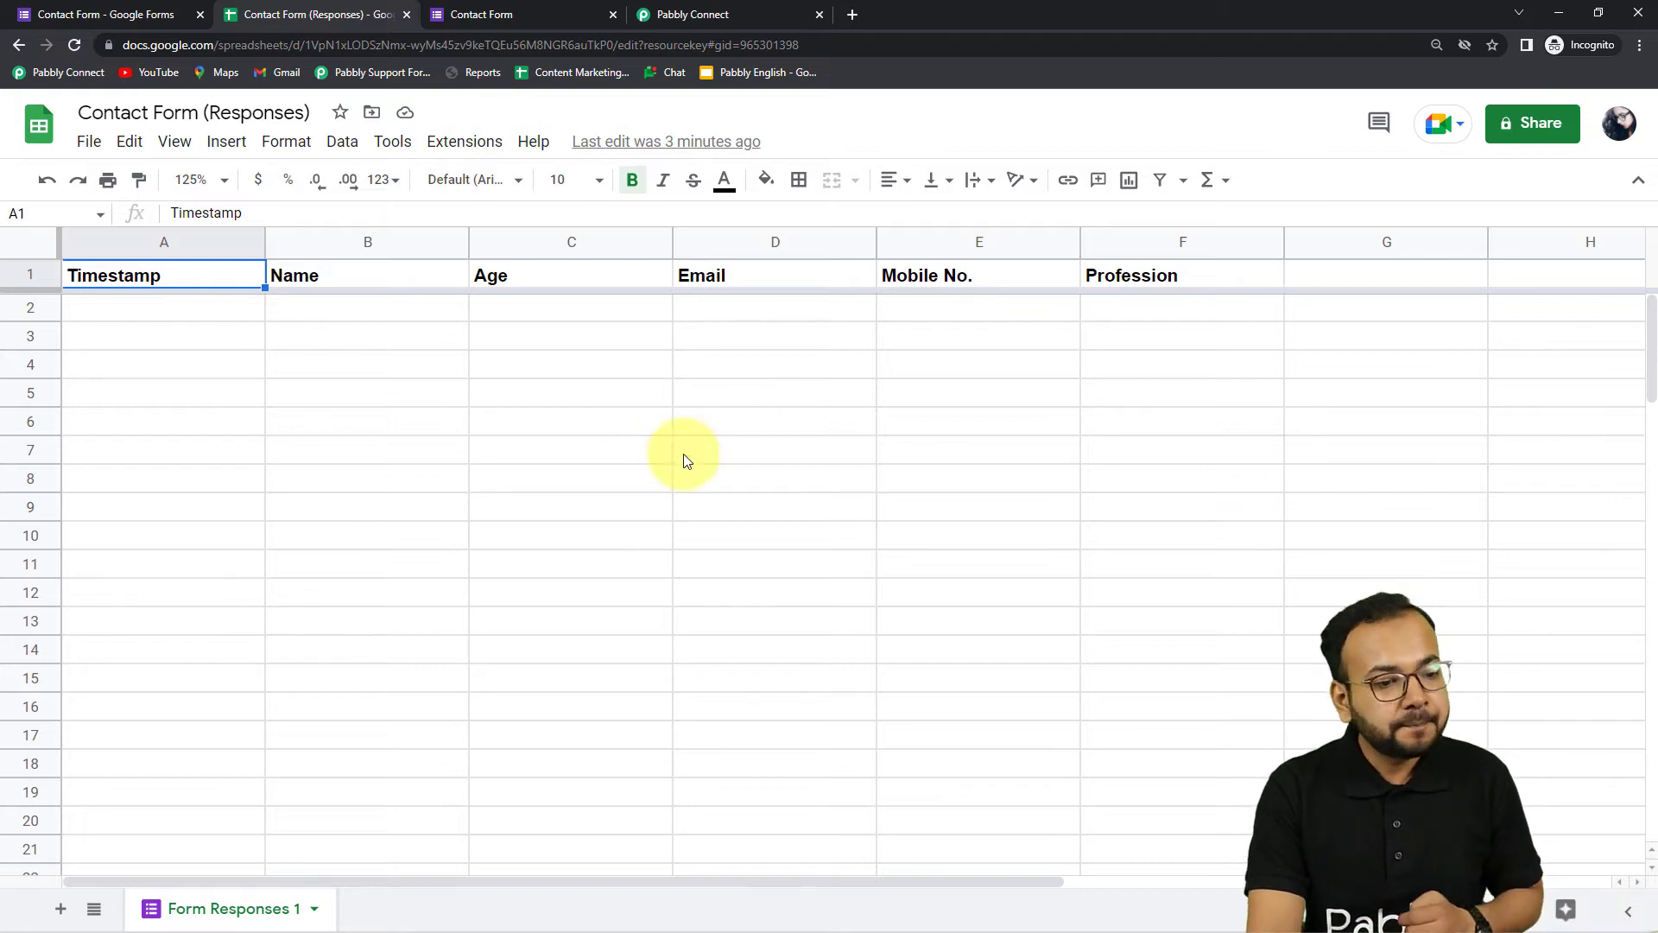
click(467, 142)
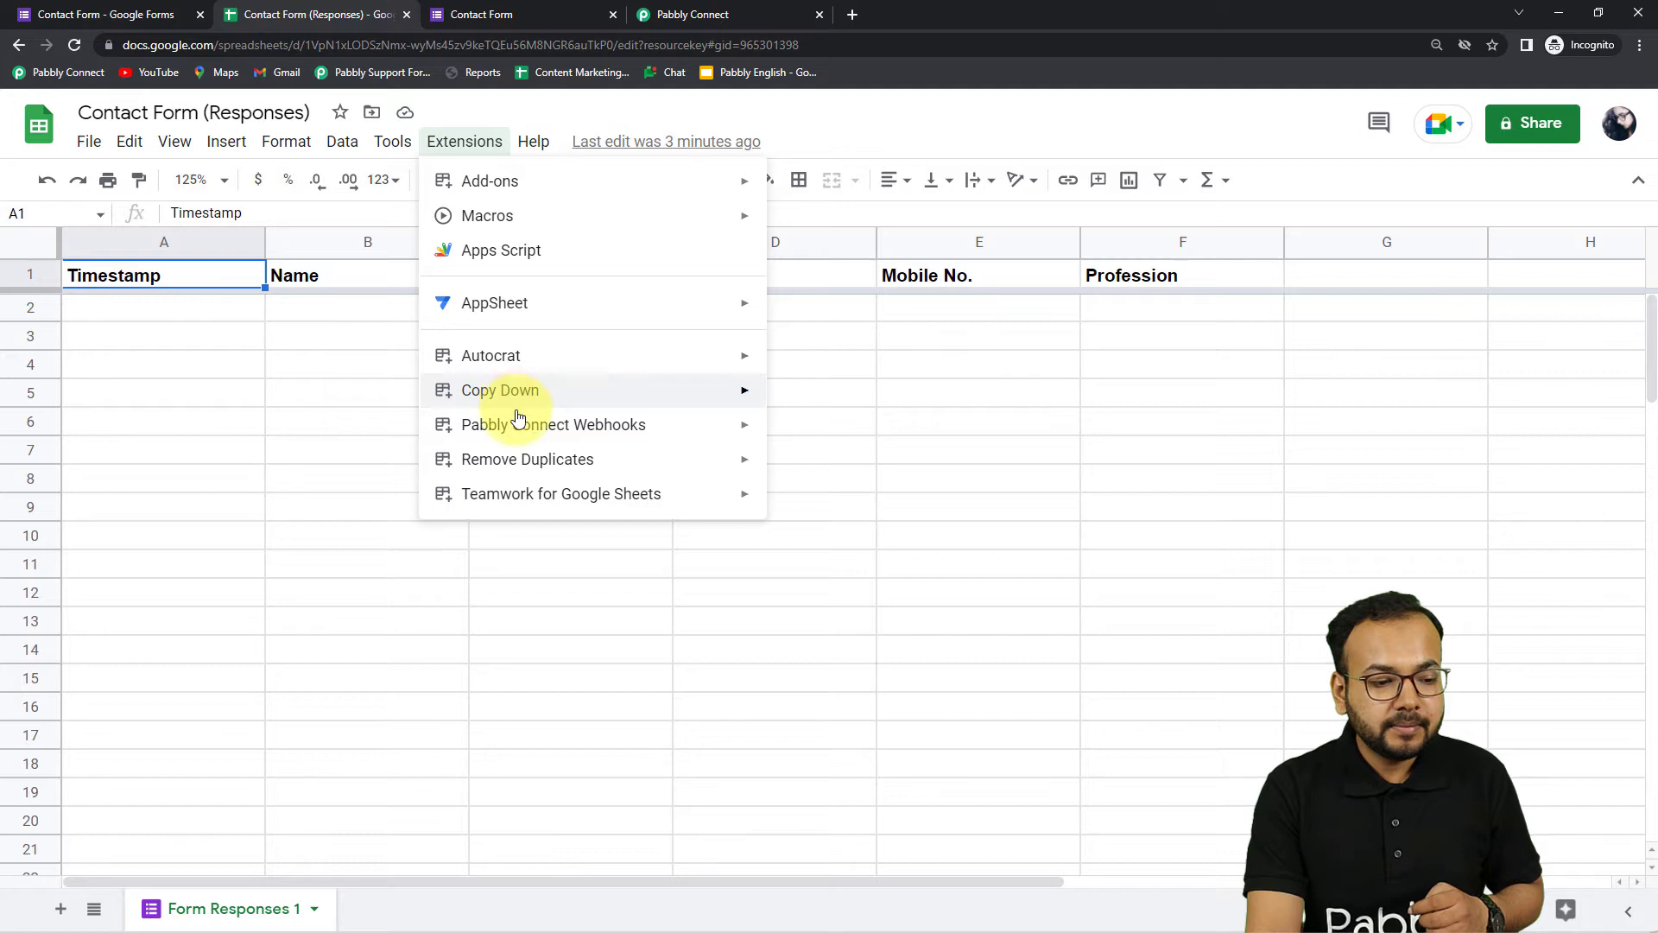
click(820, 440)
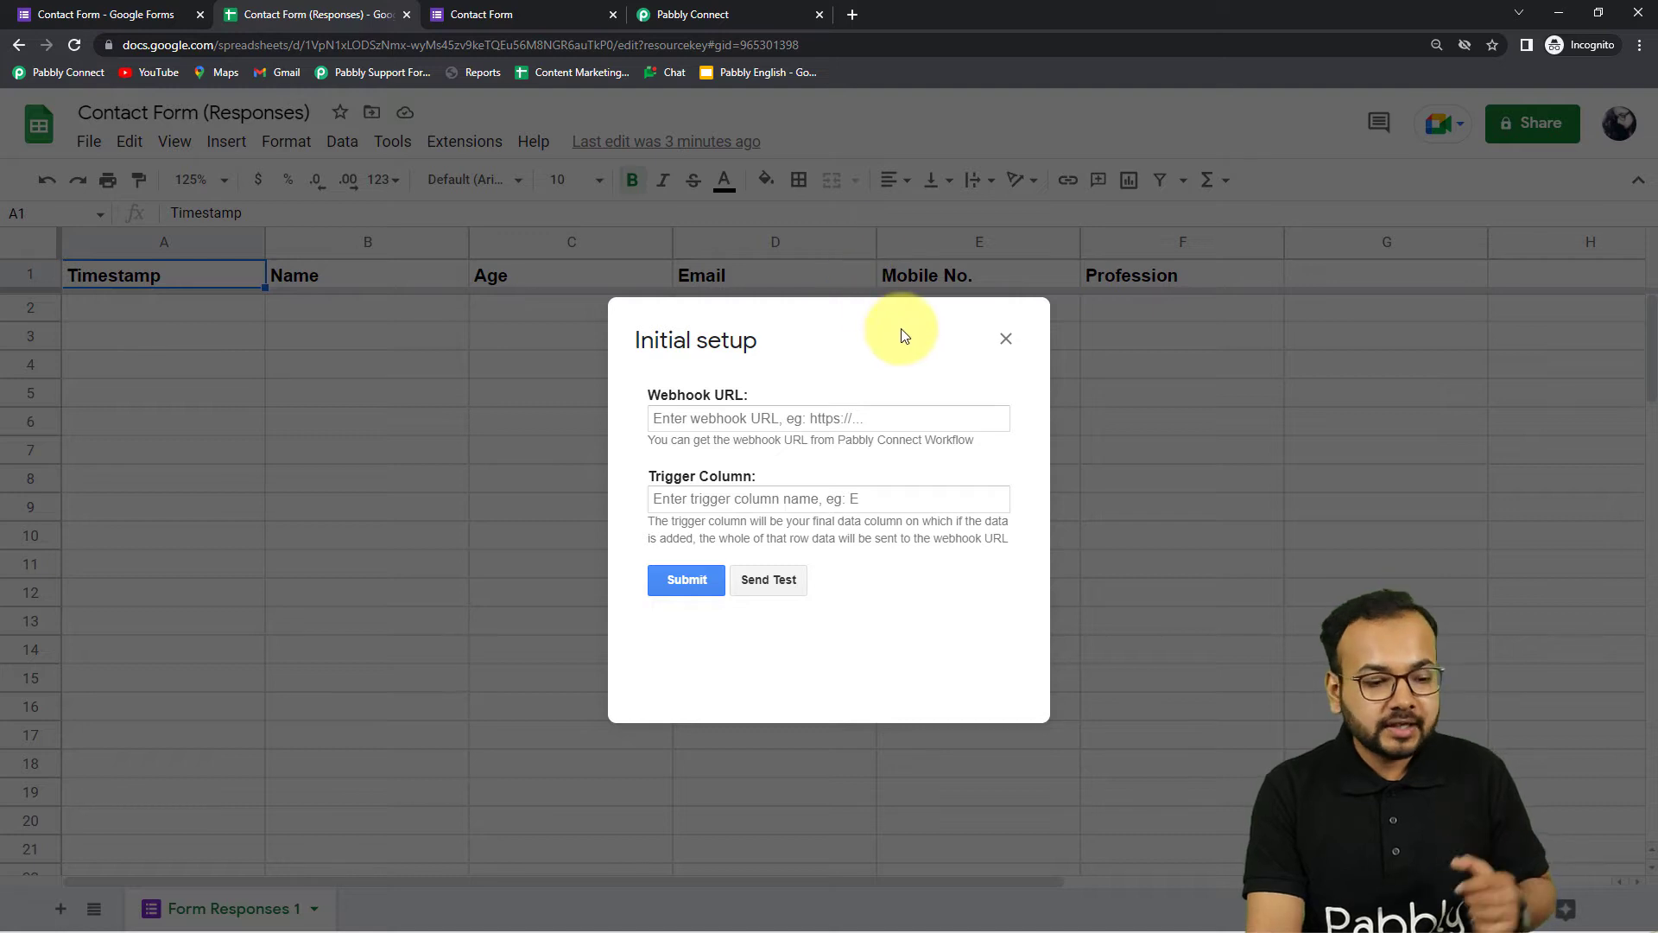
Paste the webhook URL as plain text and set the trigger column to F
right_click(684, 419)
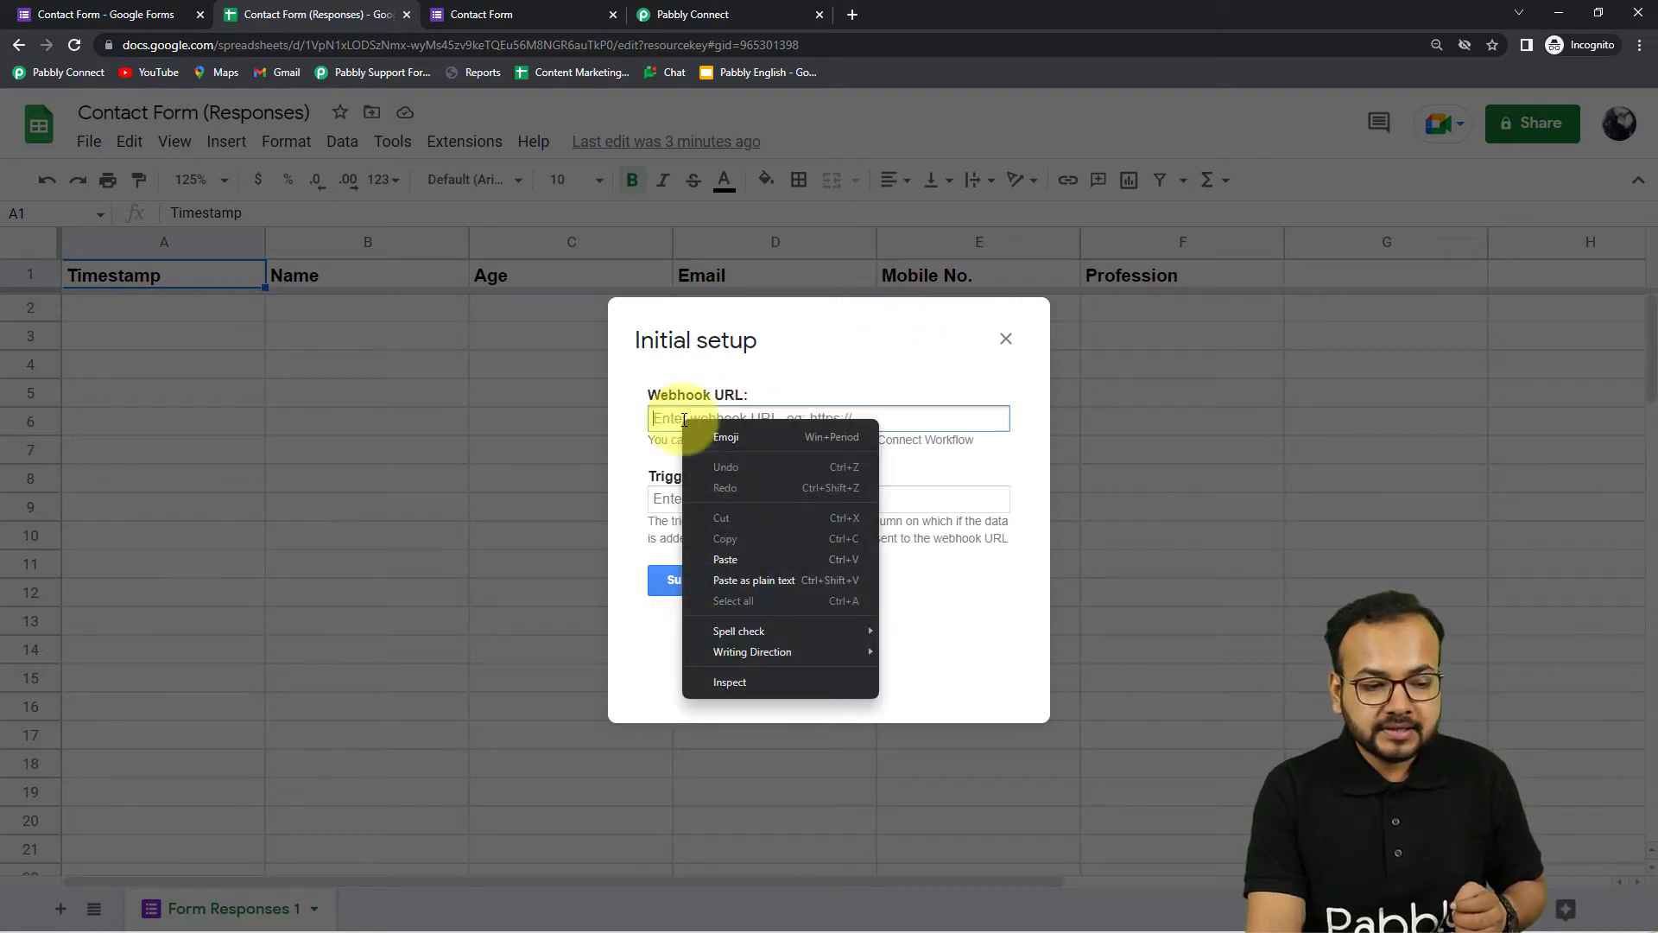
click(752, 580)
click(726, 502)
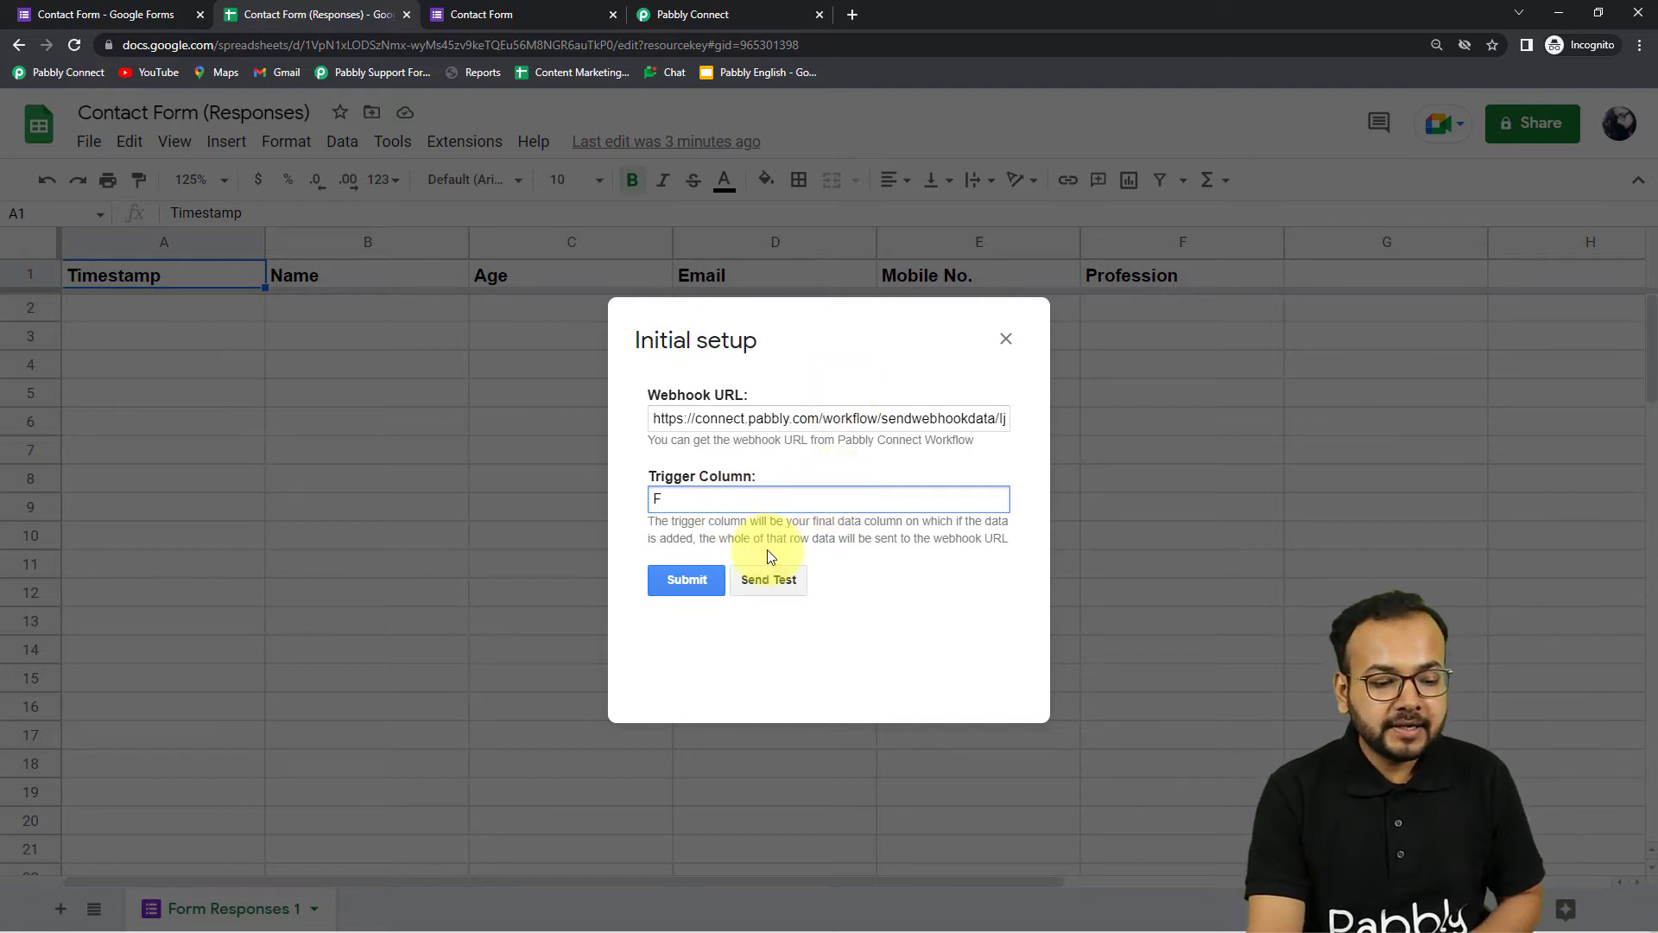
click(685, 15)
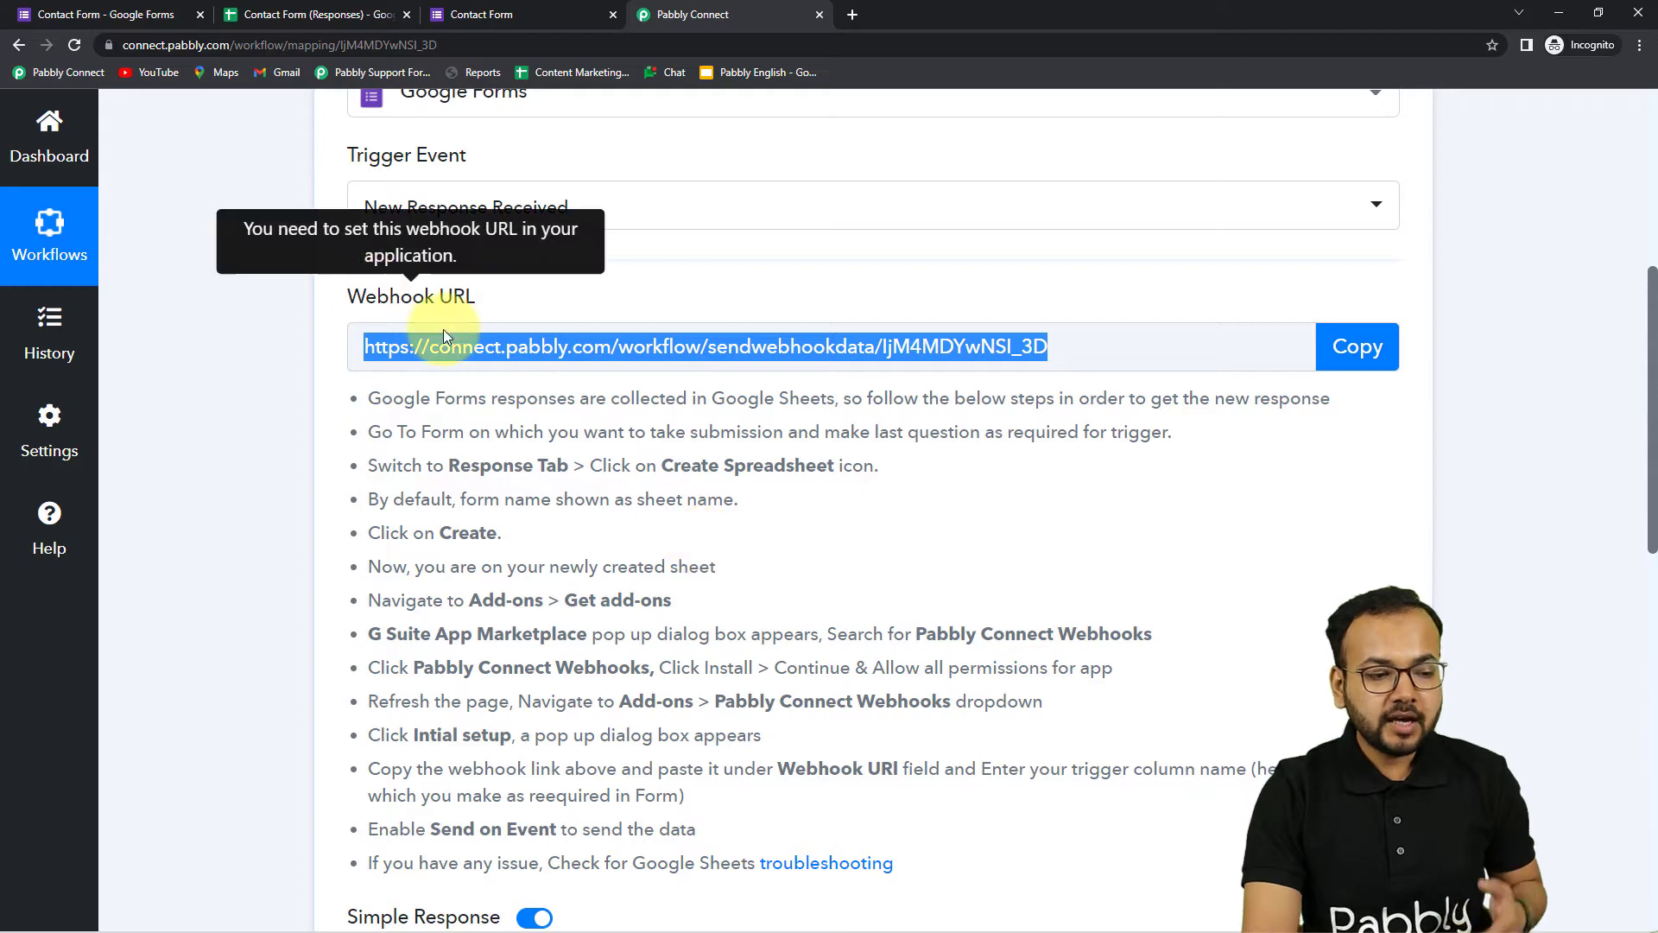
Confirm the trigger shows Waiting For Webhook Response, then close the sheet's Initial setup dialog
scroll(656, 437, down, 5)
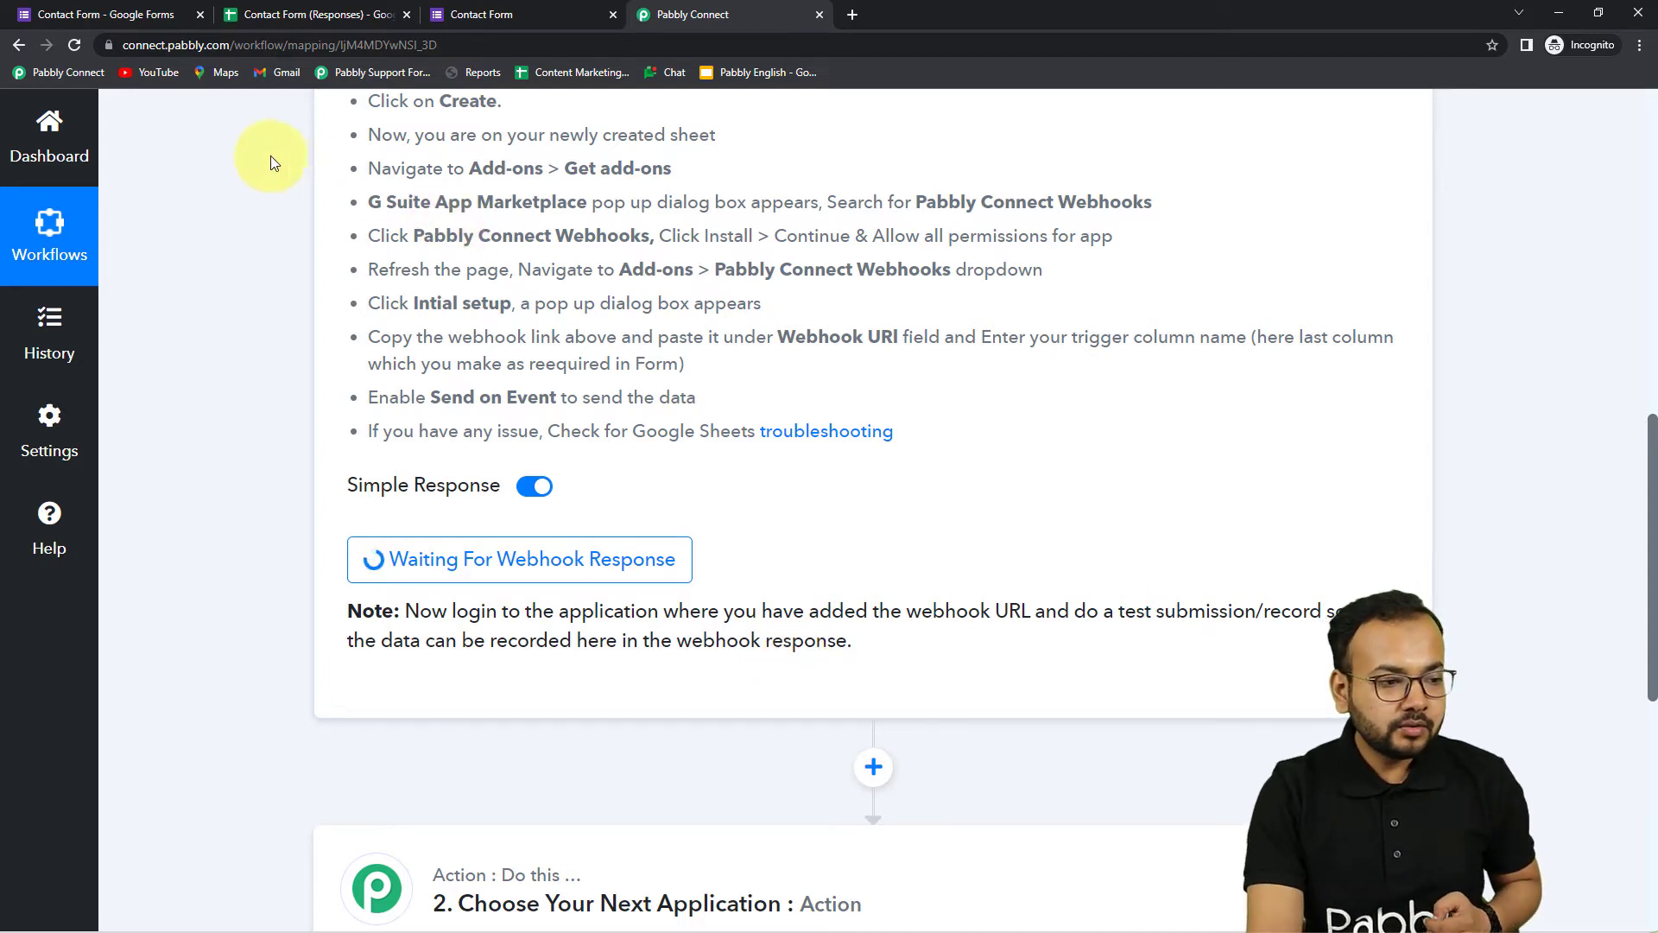
click(283, 19)
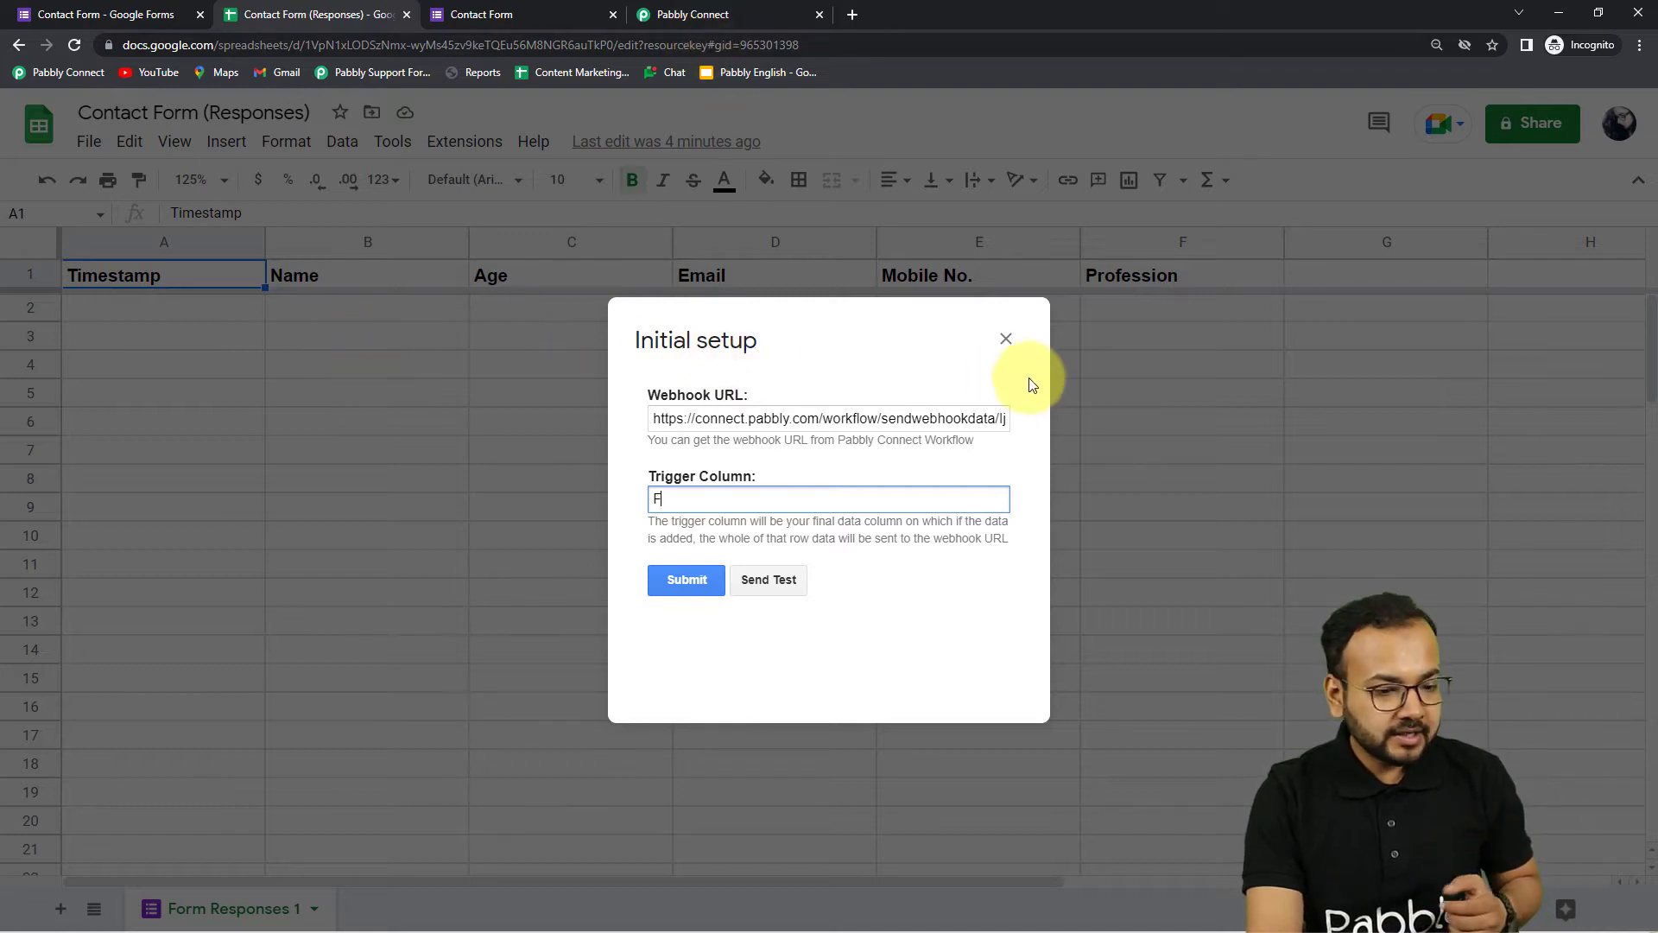
click(1006, 340)
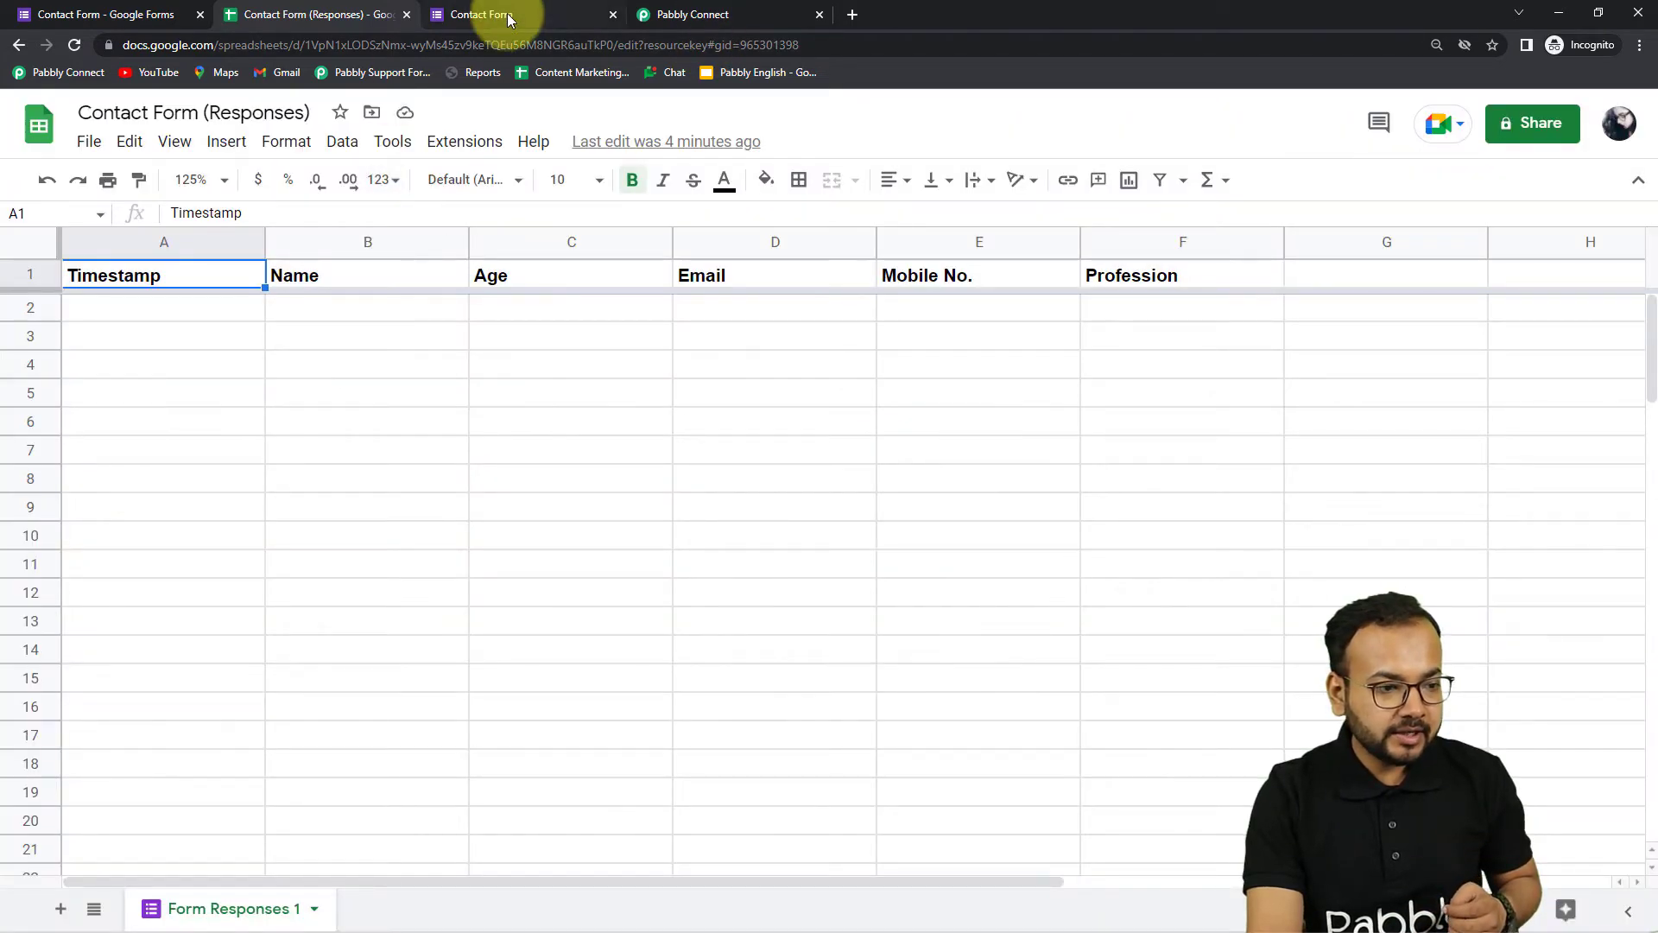
click(506, 14)
Submit a test Contact Form entry with a name, age 26 and profession Writer
click(605, 412)
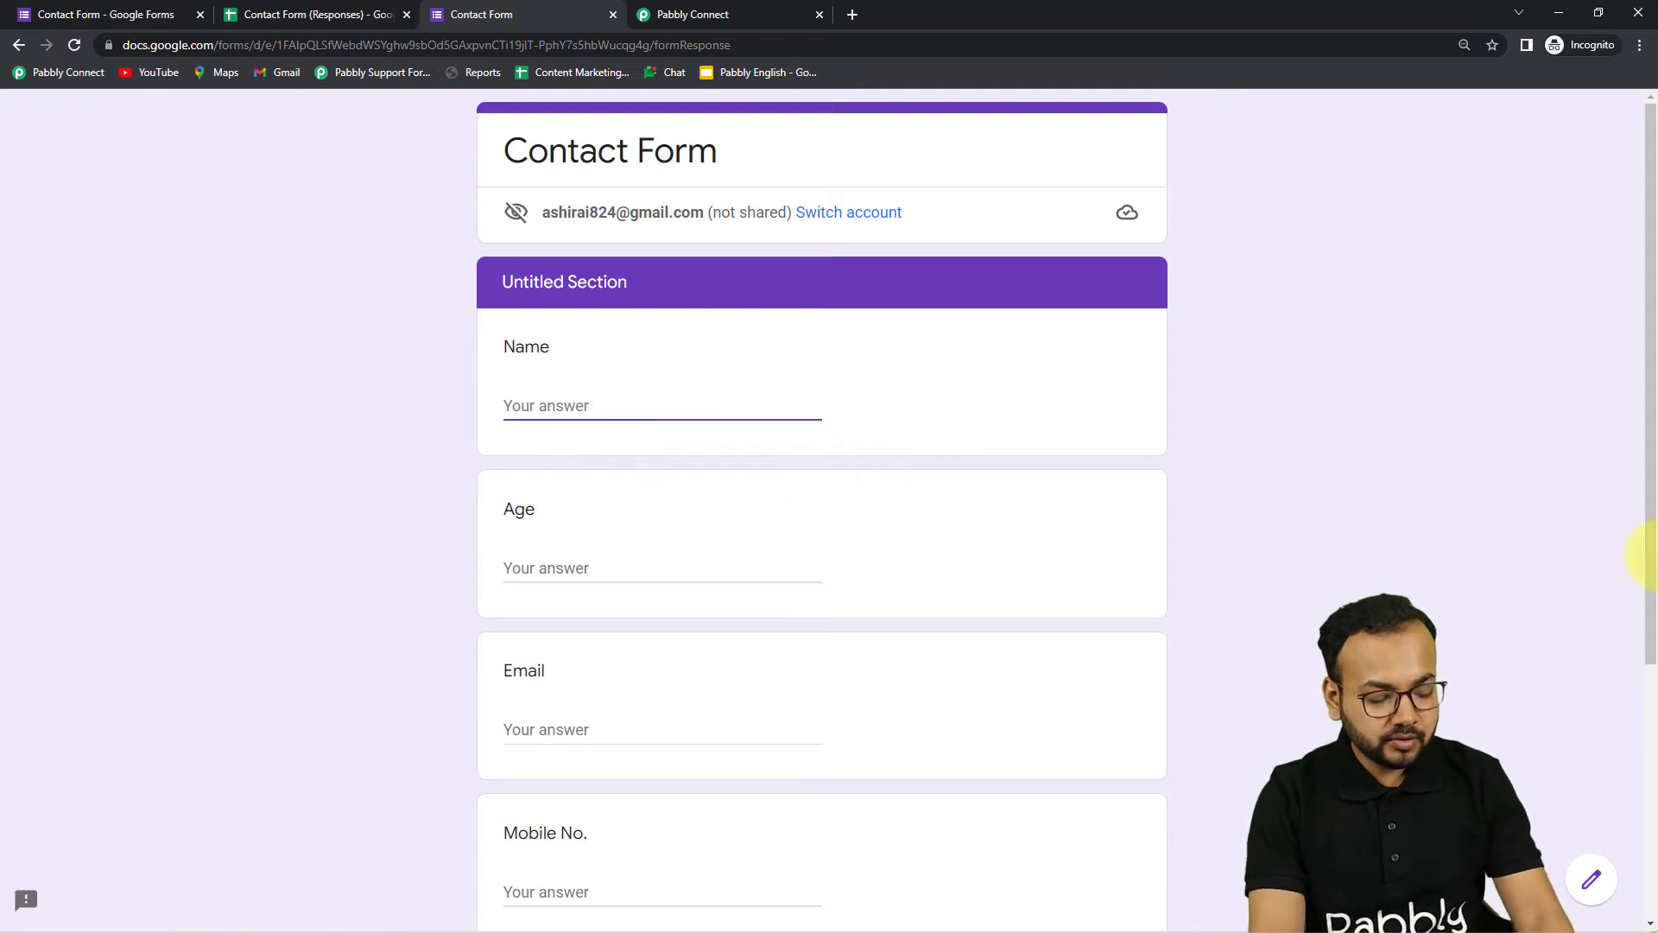
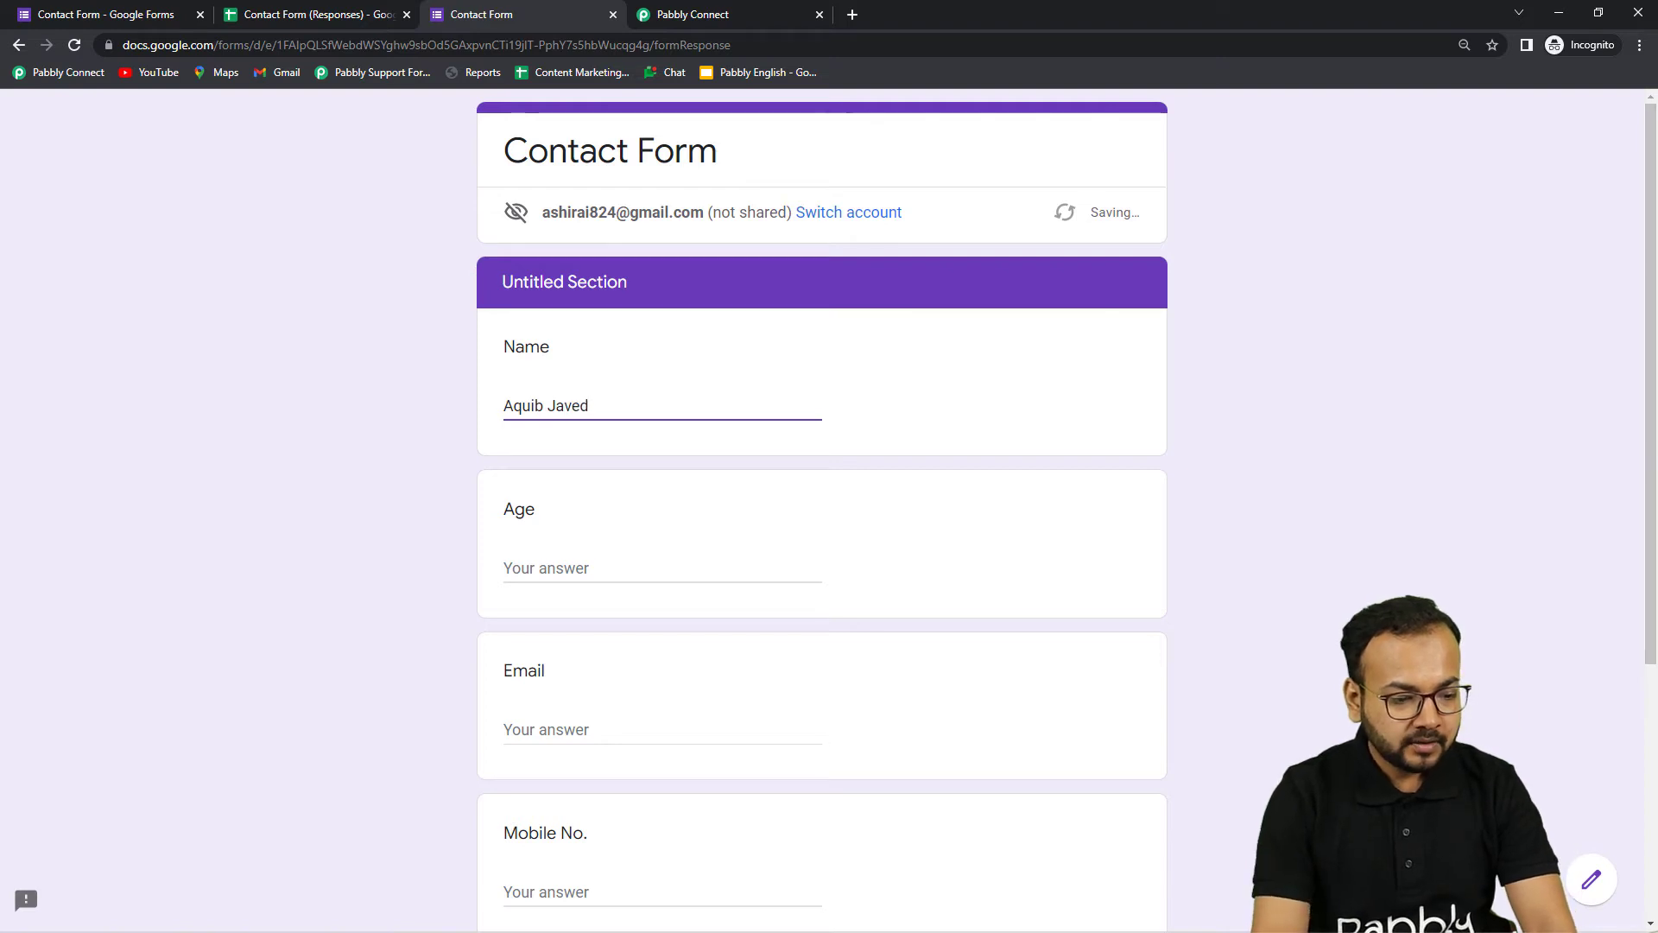
click(780, 562)
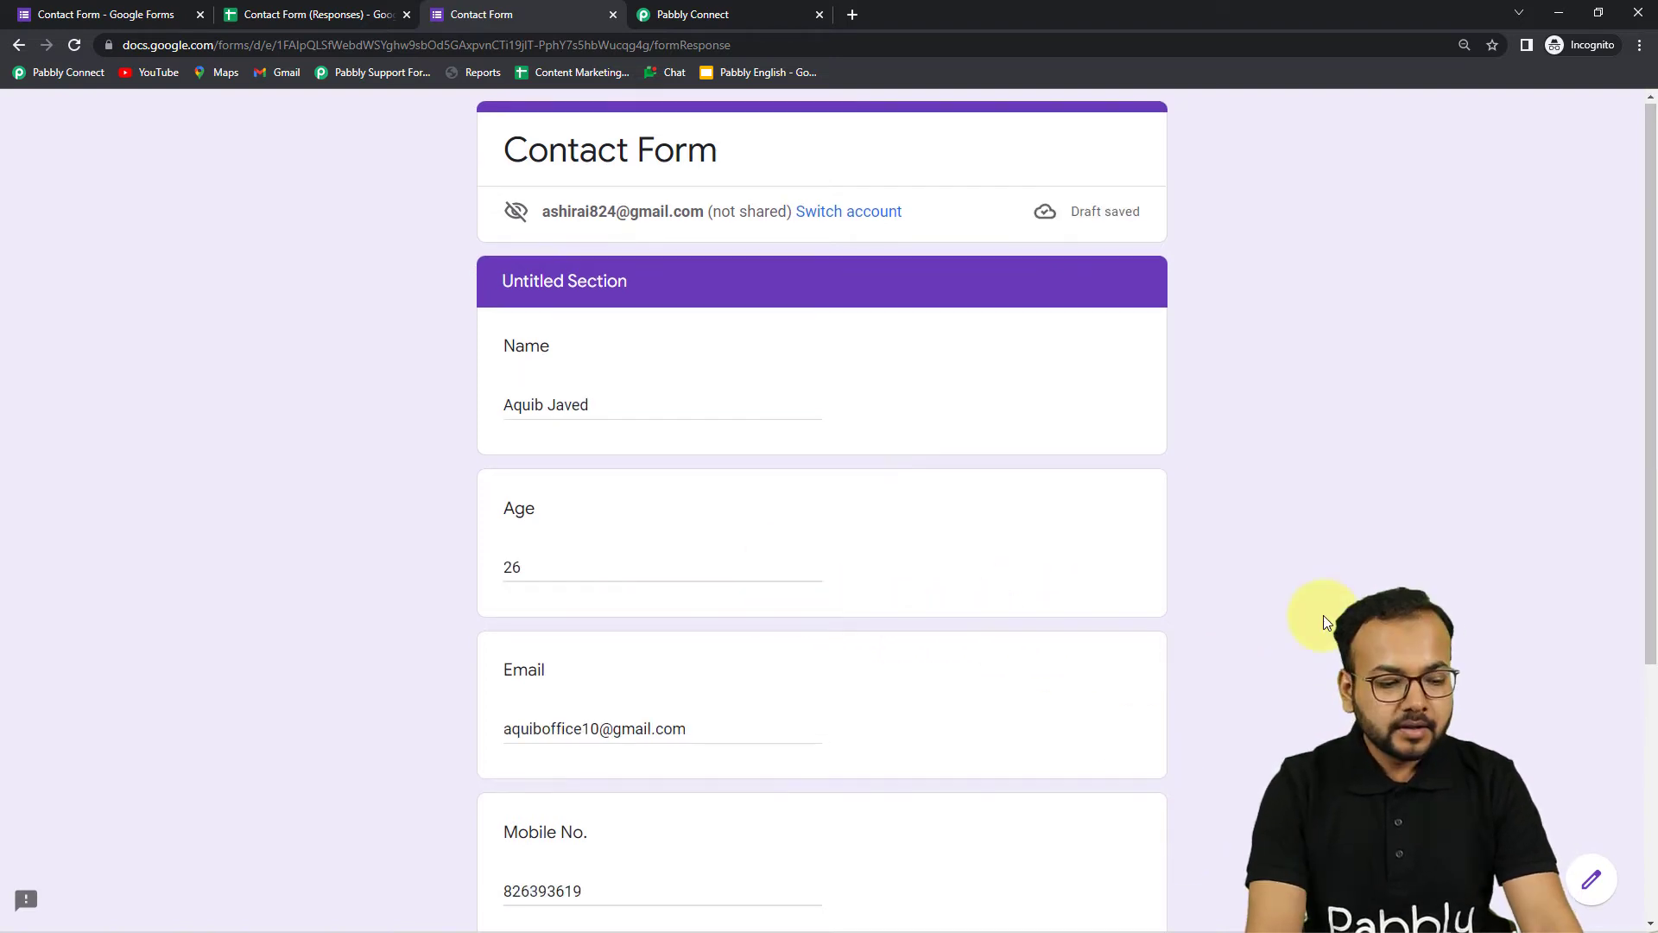
scroll(1323, 615, down, 1)
scroll(1324, 621, down, 3)
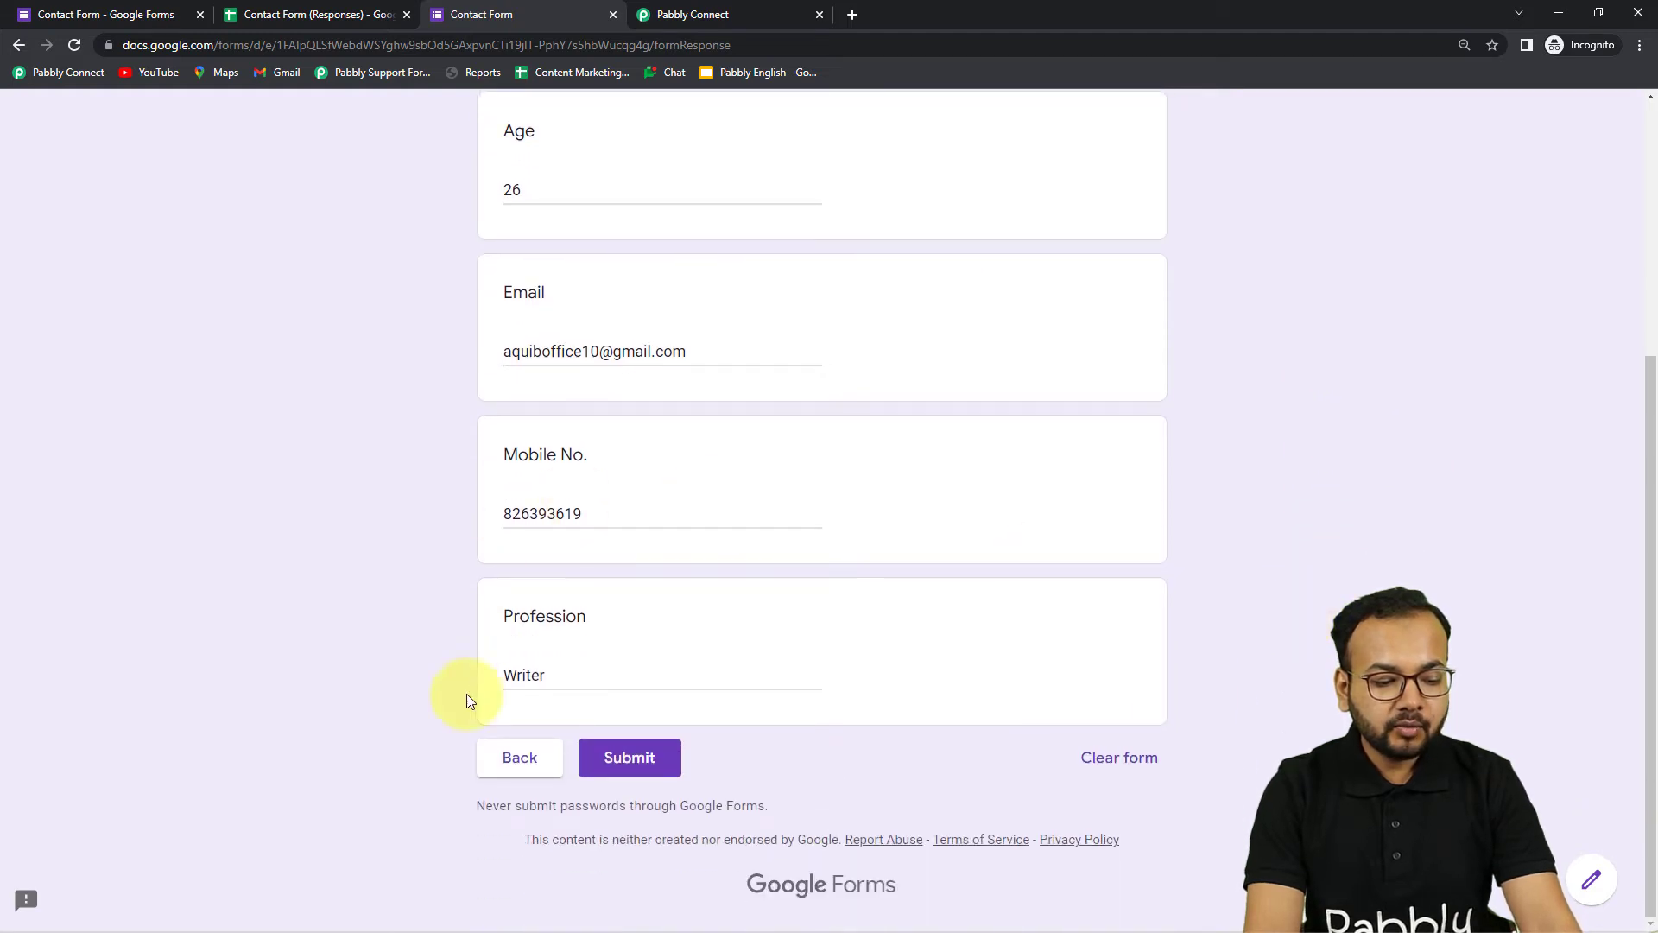
click(643, 760)
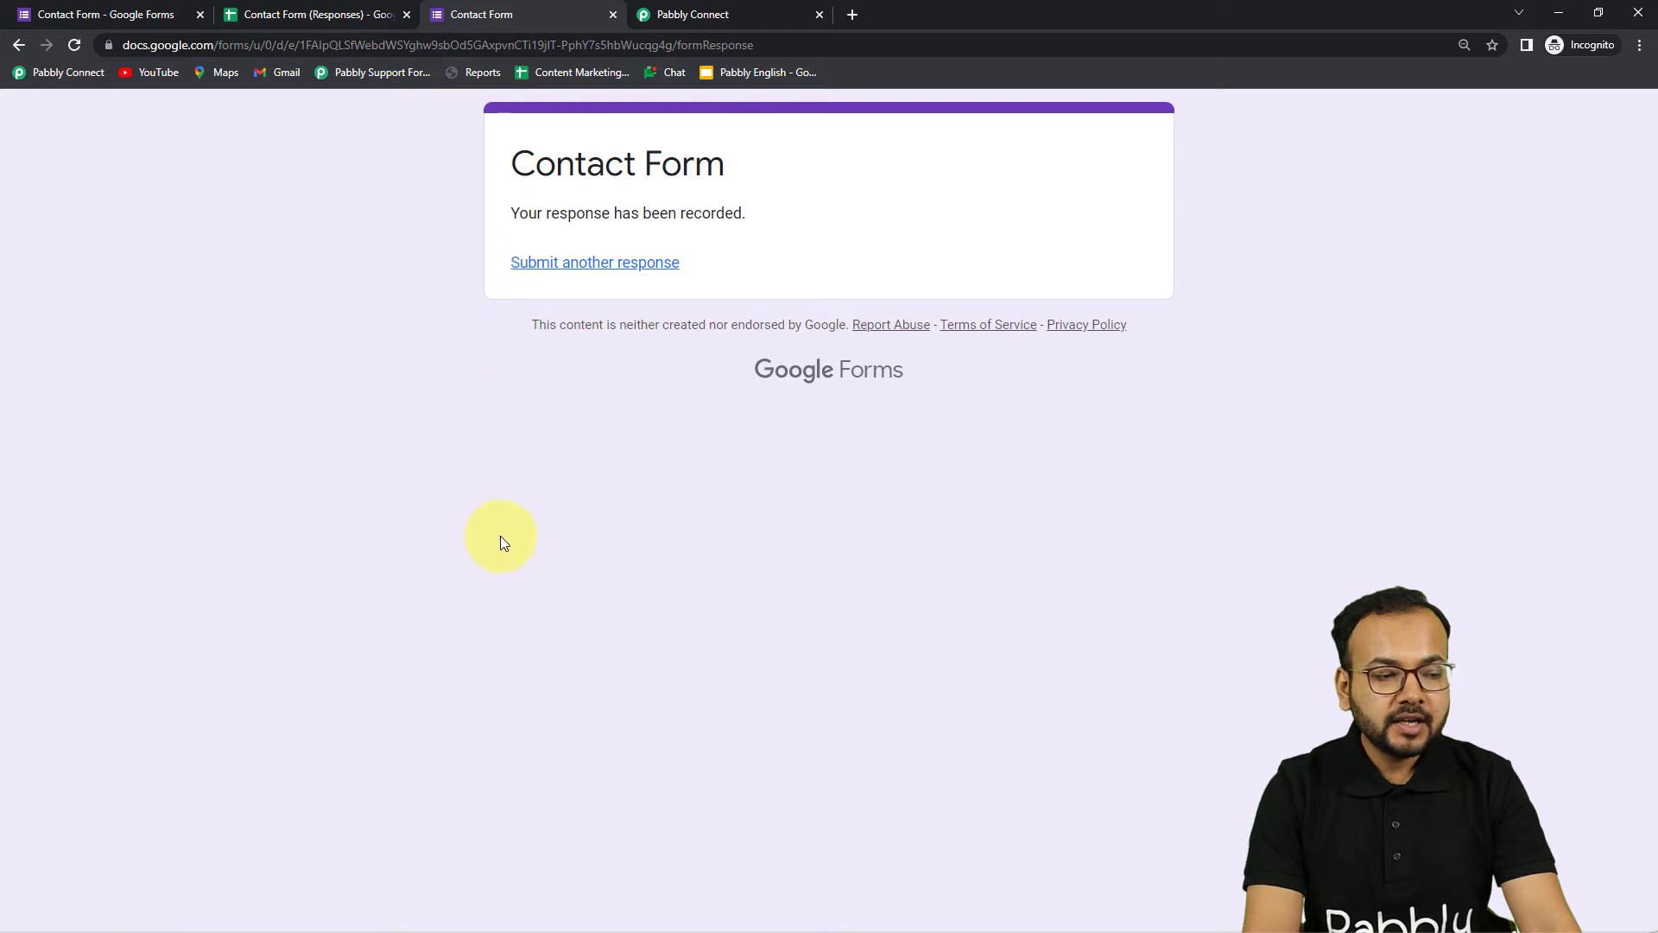
click(309, 19)
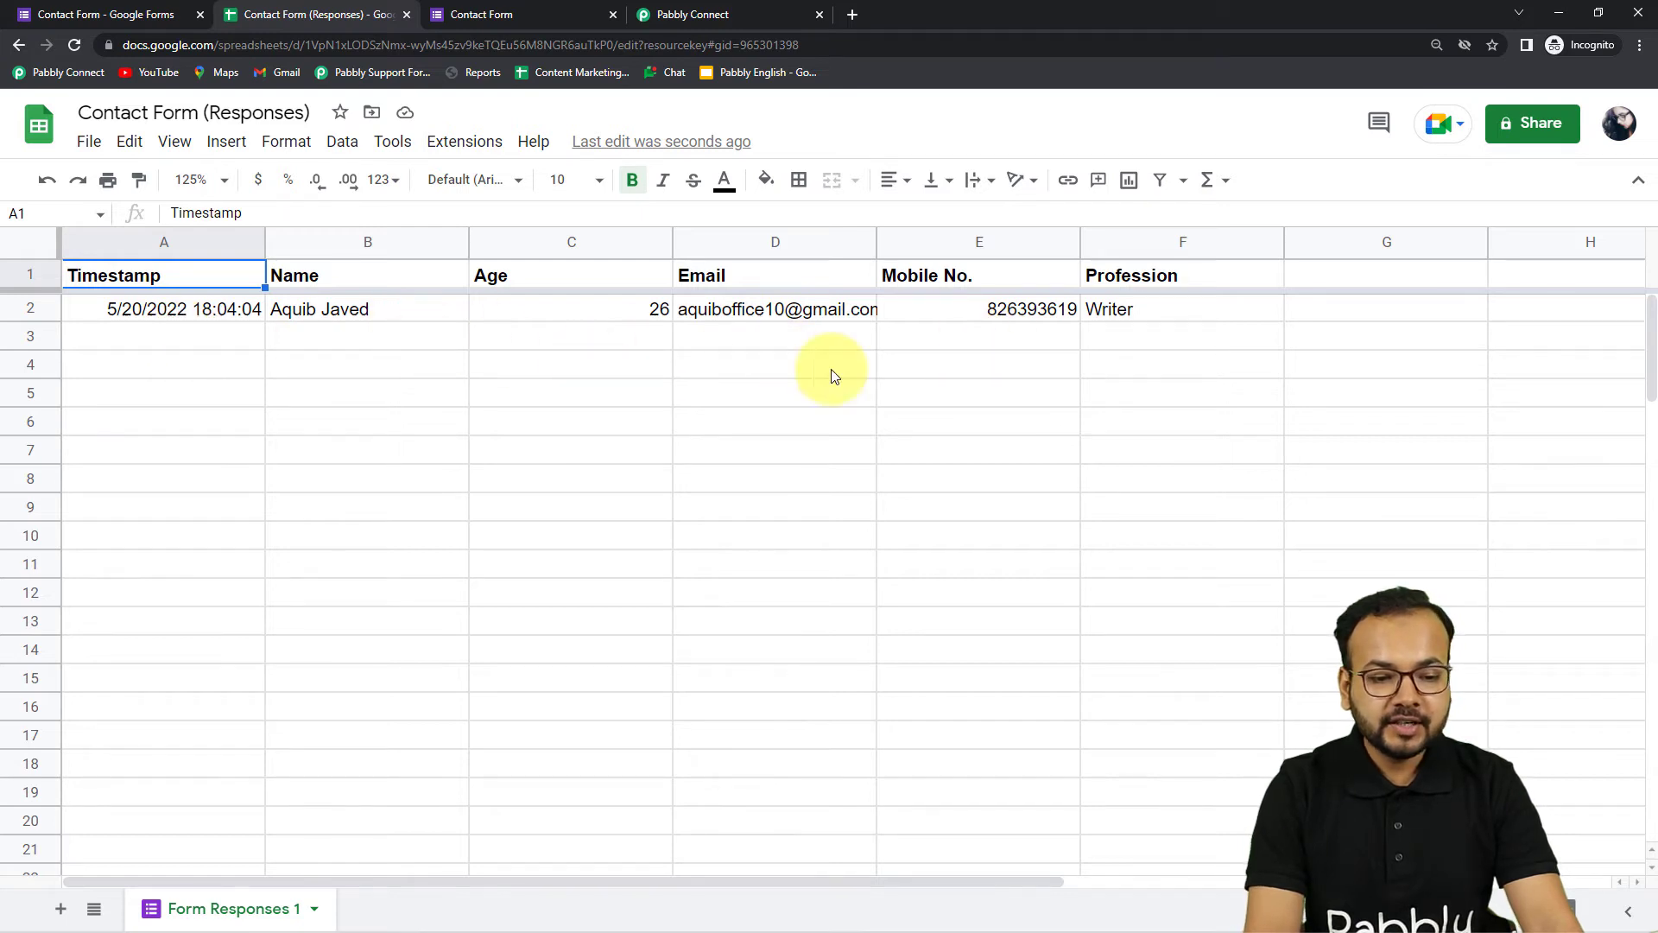
Open the Pabbly Connect Webhooks Initial Setup and paste in the workflow's copied webhook URL
click(465, 144)
mouse_move(501, 427)
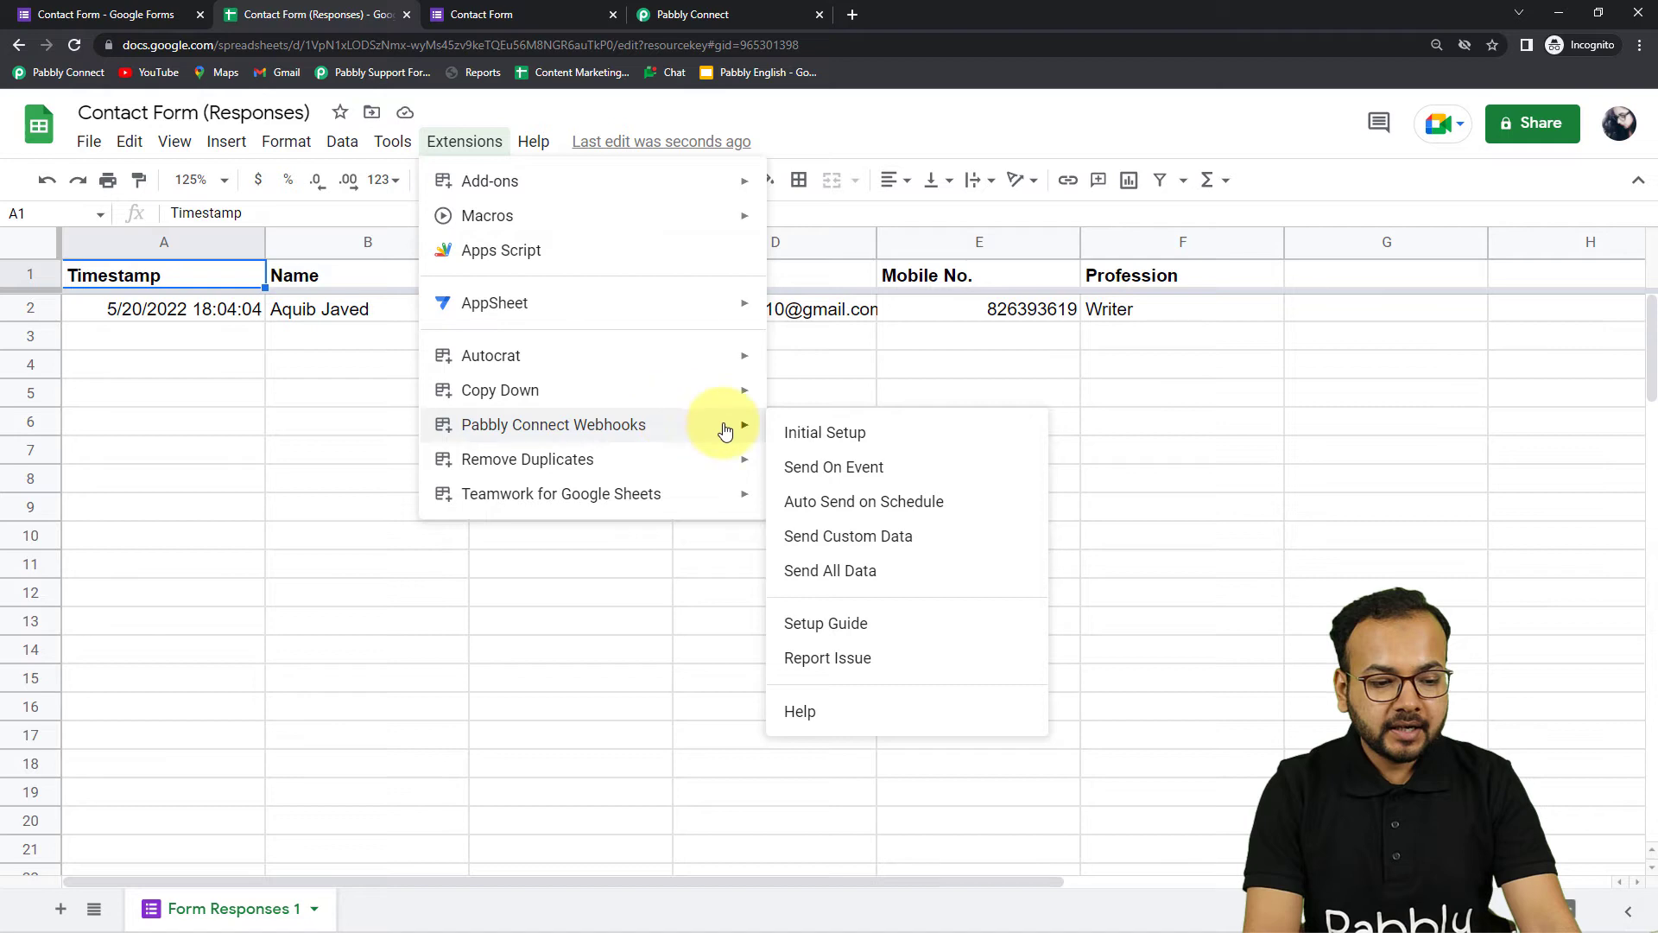
click(810, 433)
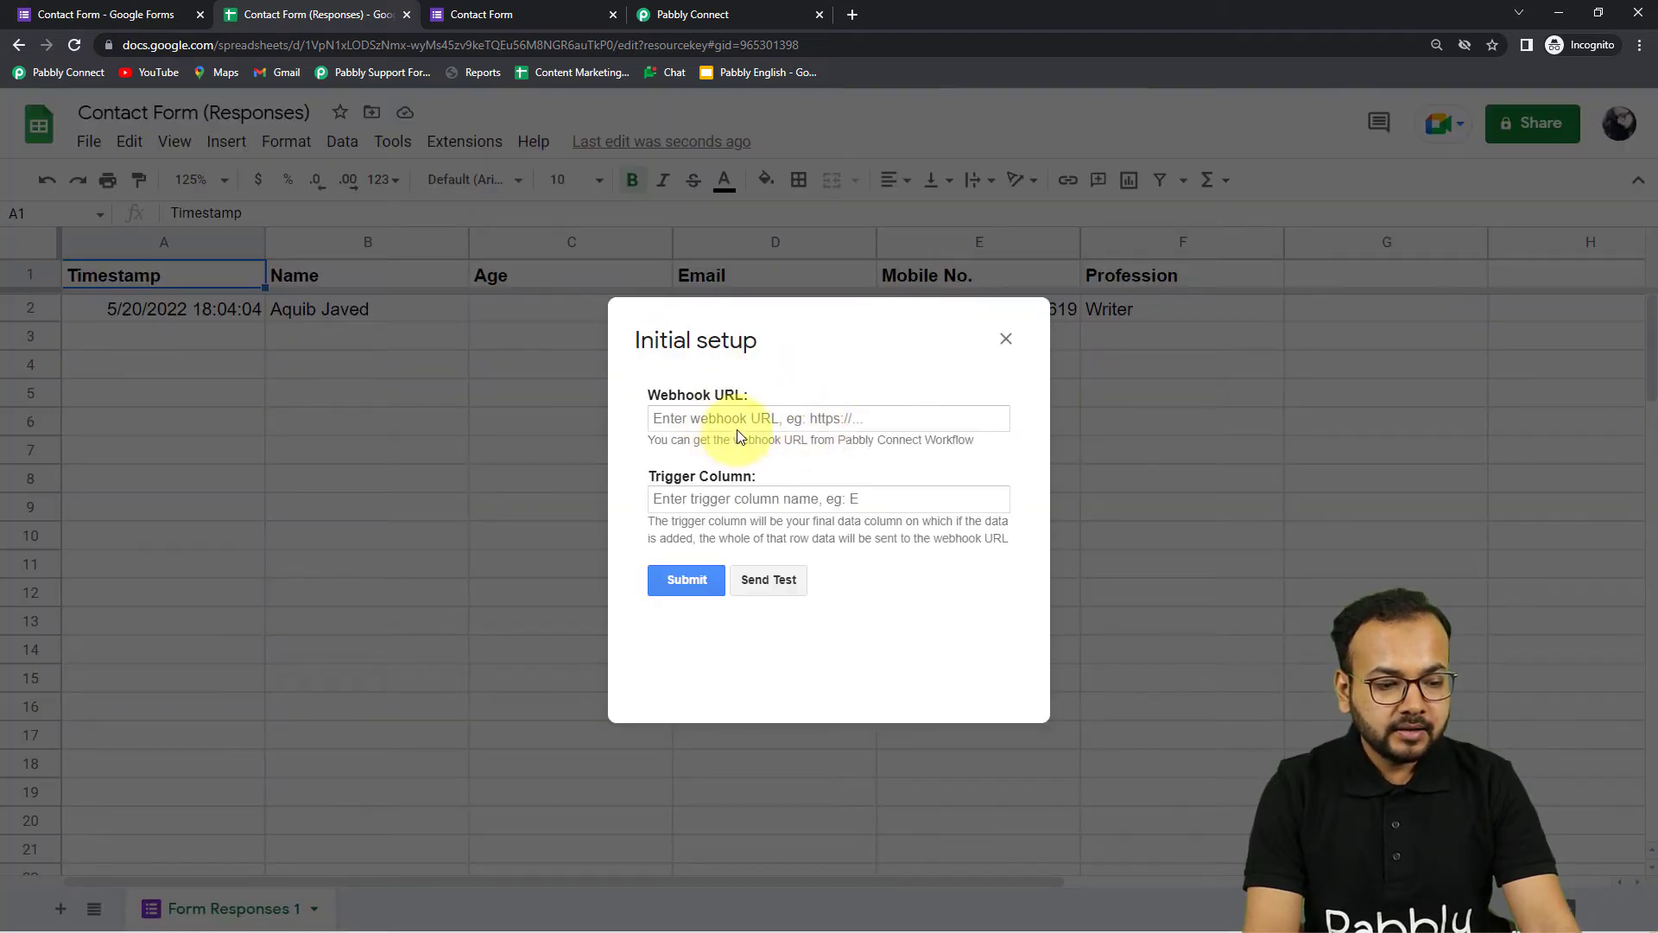
click(689, 14)
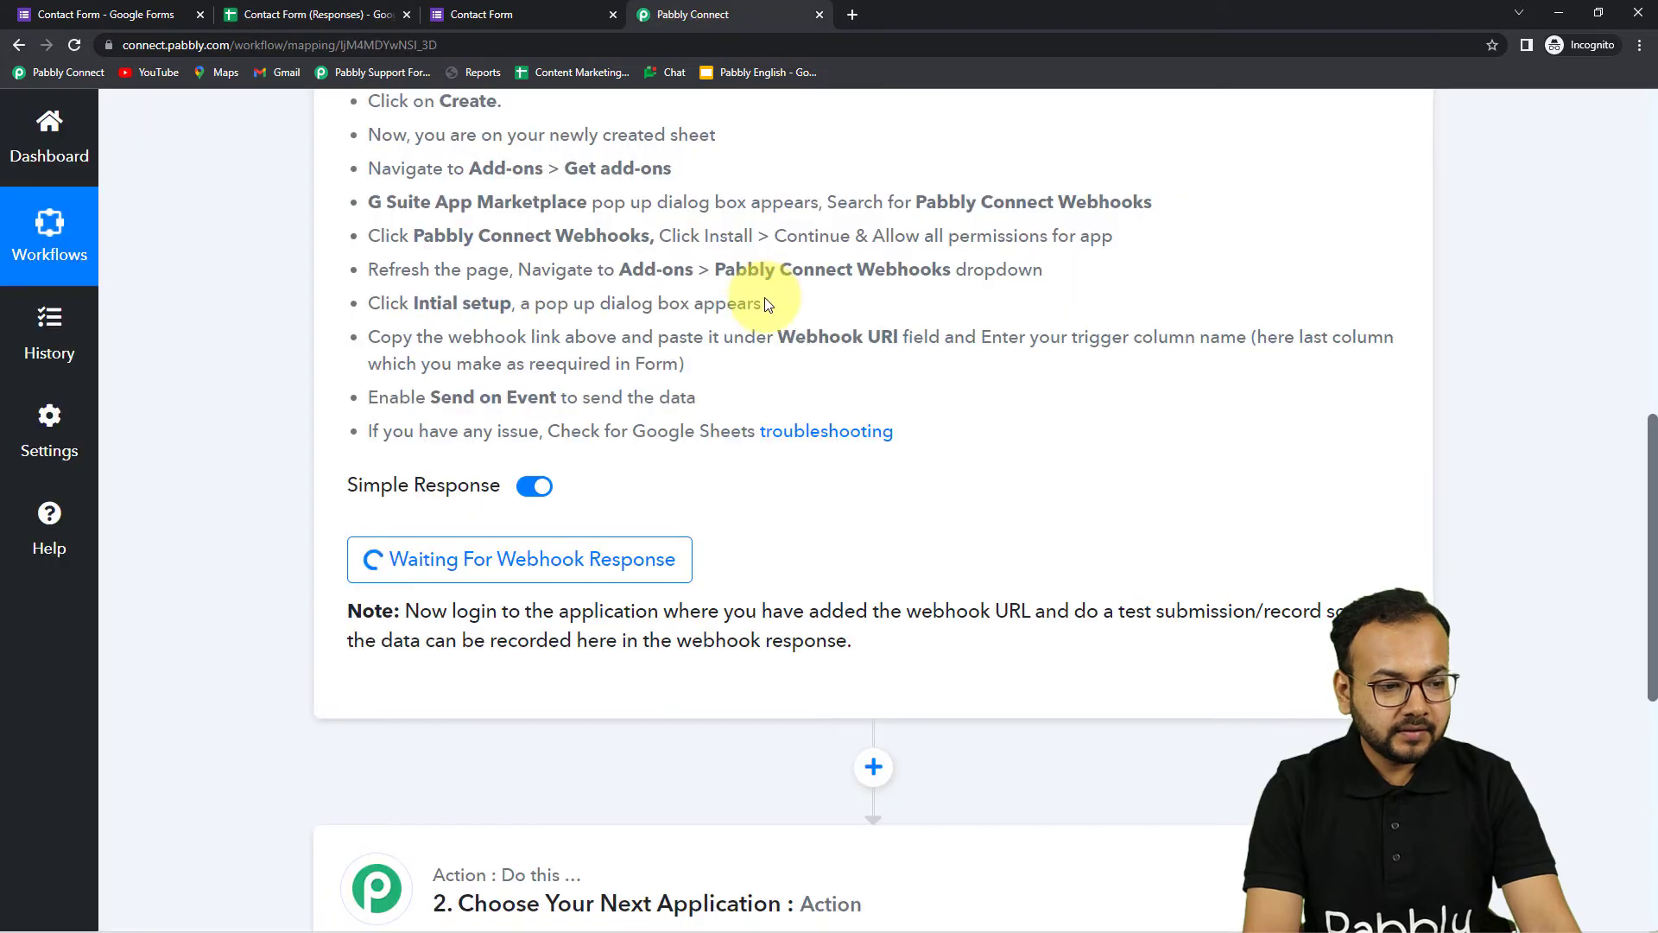
scroll(1149, 312, up, 4)
click(1392, 262)
click(333, 15)
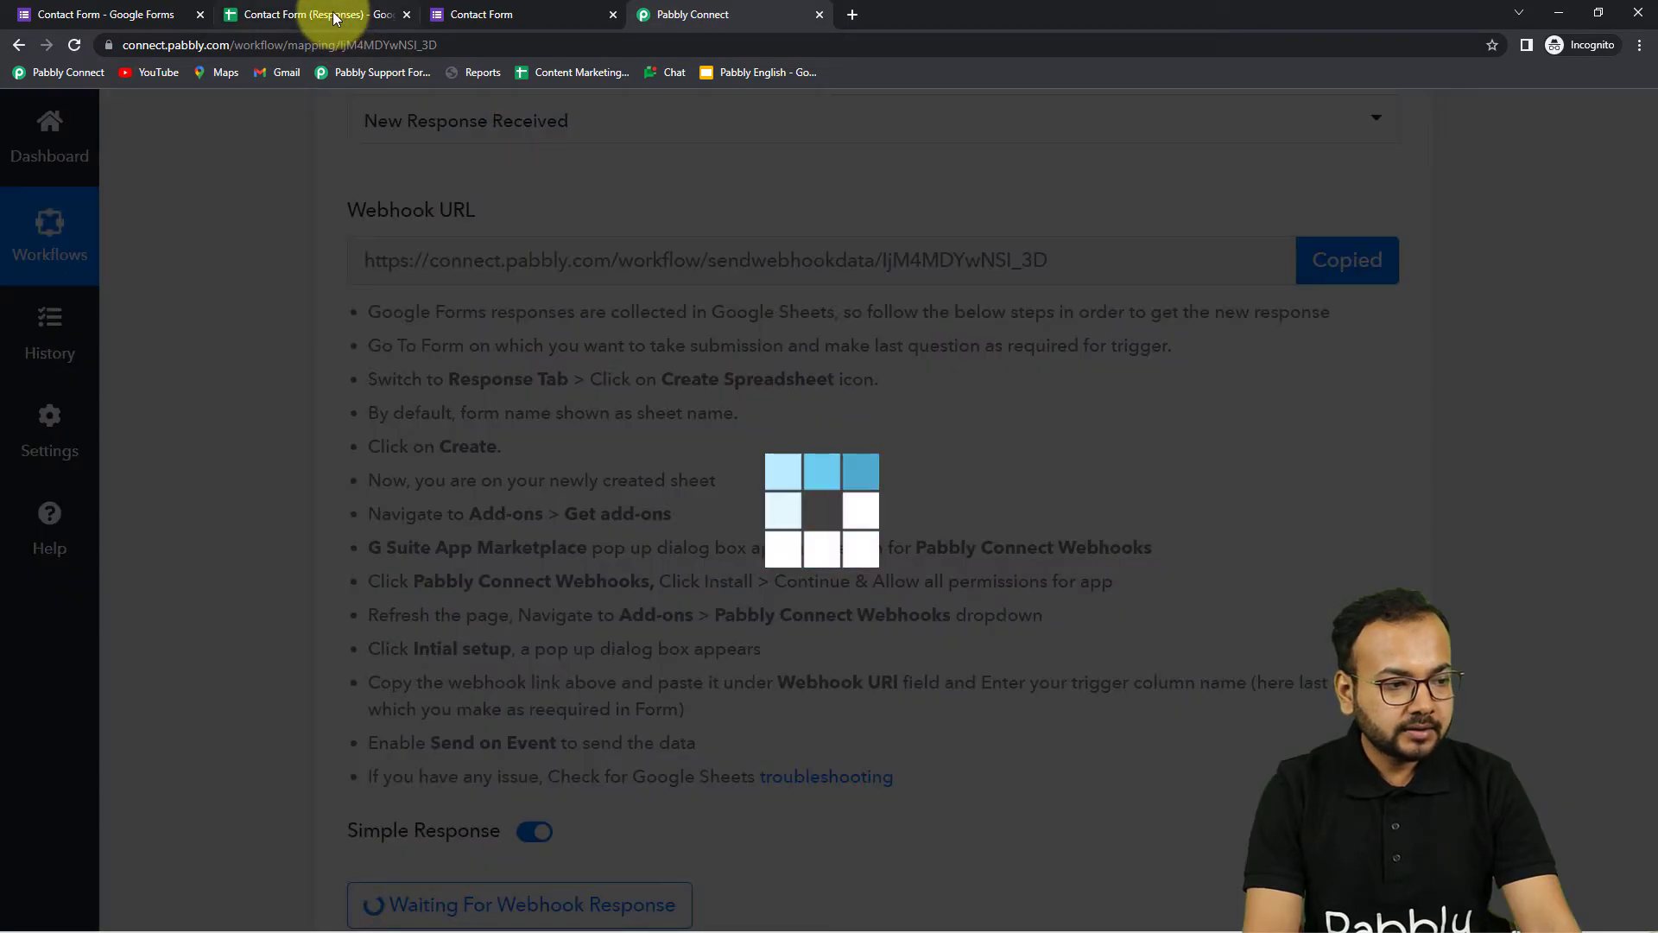
click(687, 419)
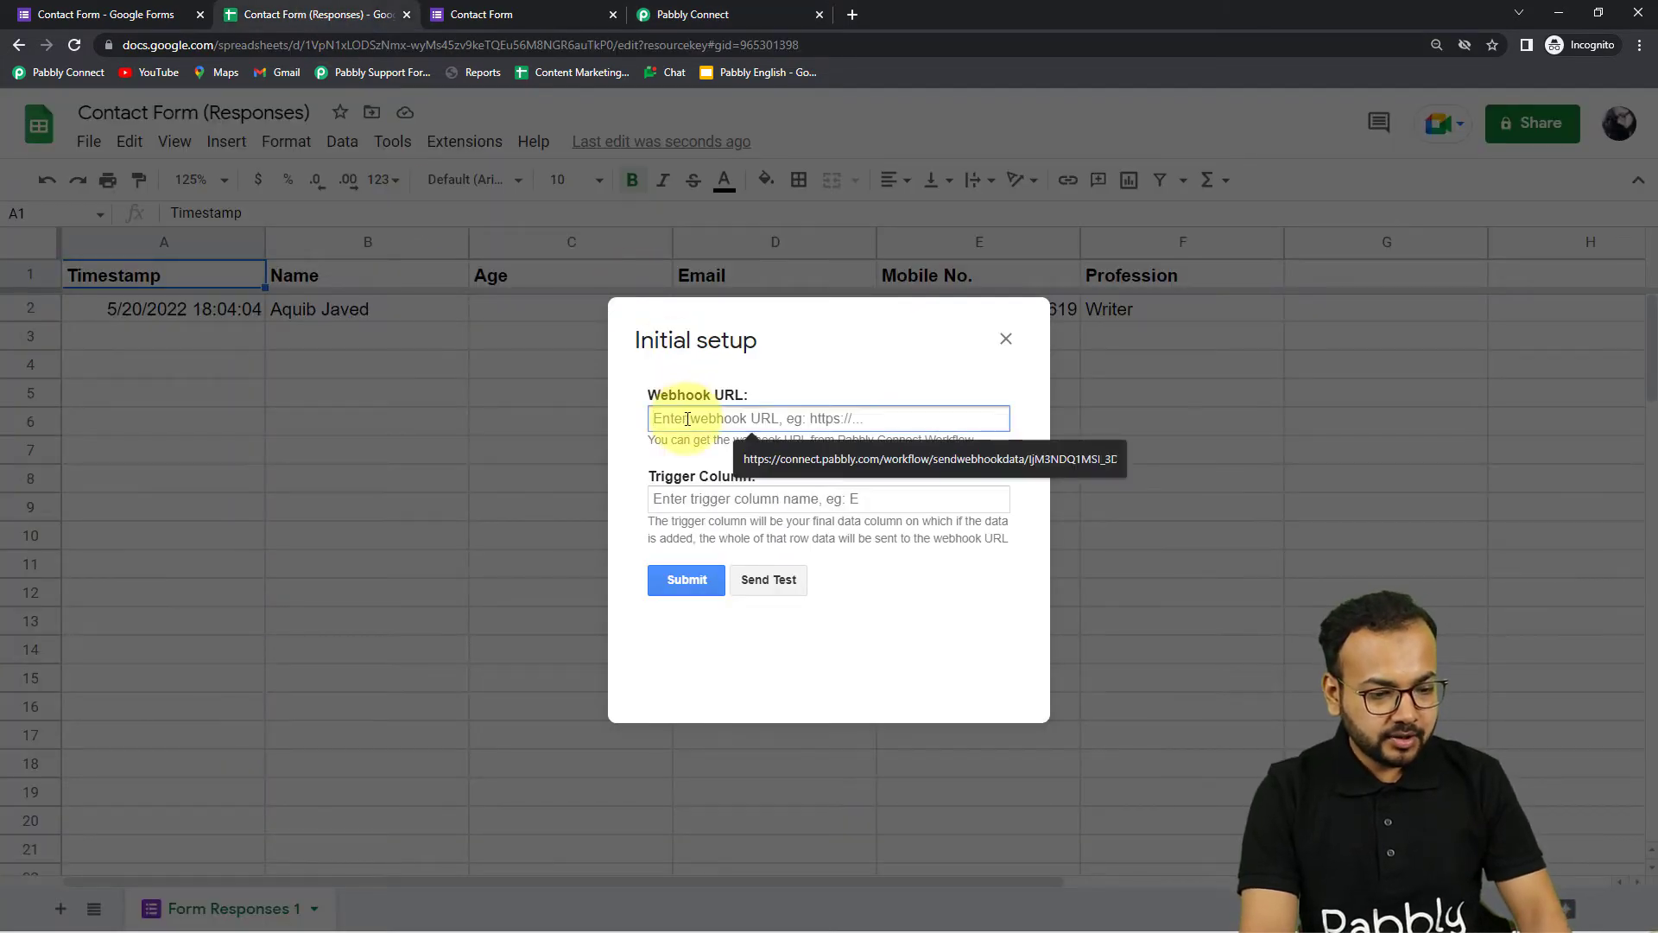
right_click(687, 418)
click(732, 578)
Enter F as the trigger column, send the test row, and check Pabbly Connect received it
click(701, 501)
text(F)
click(771, 577)
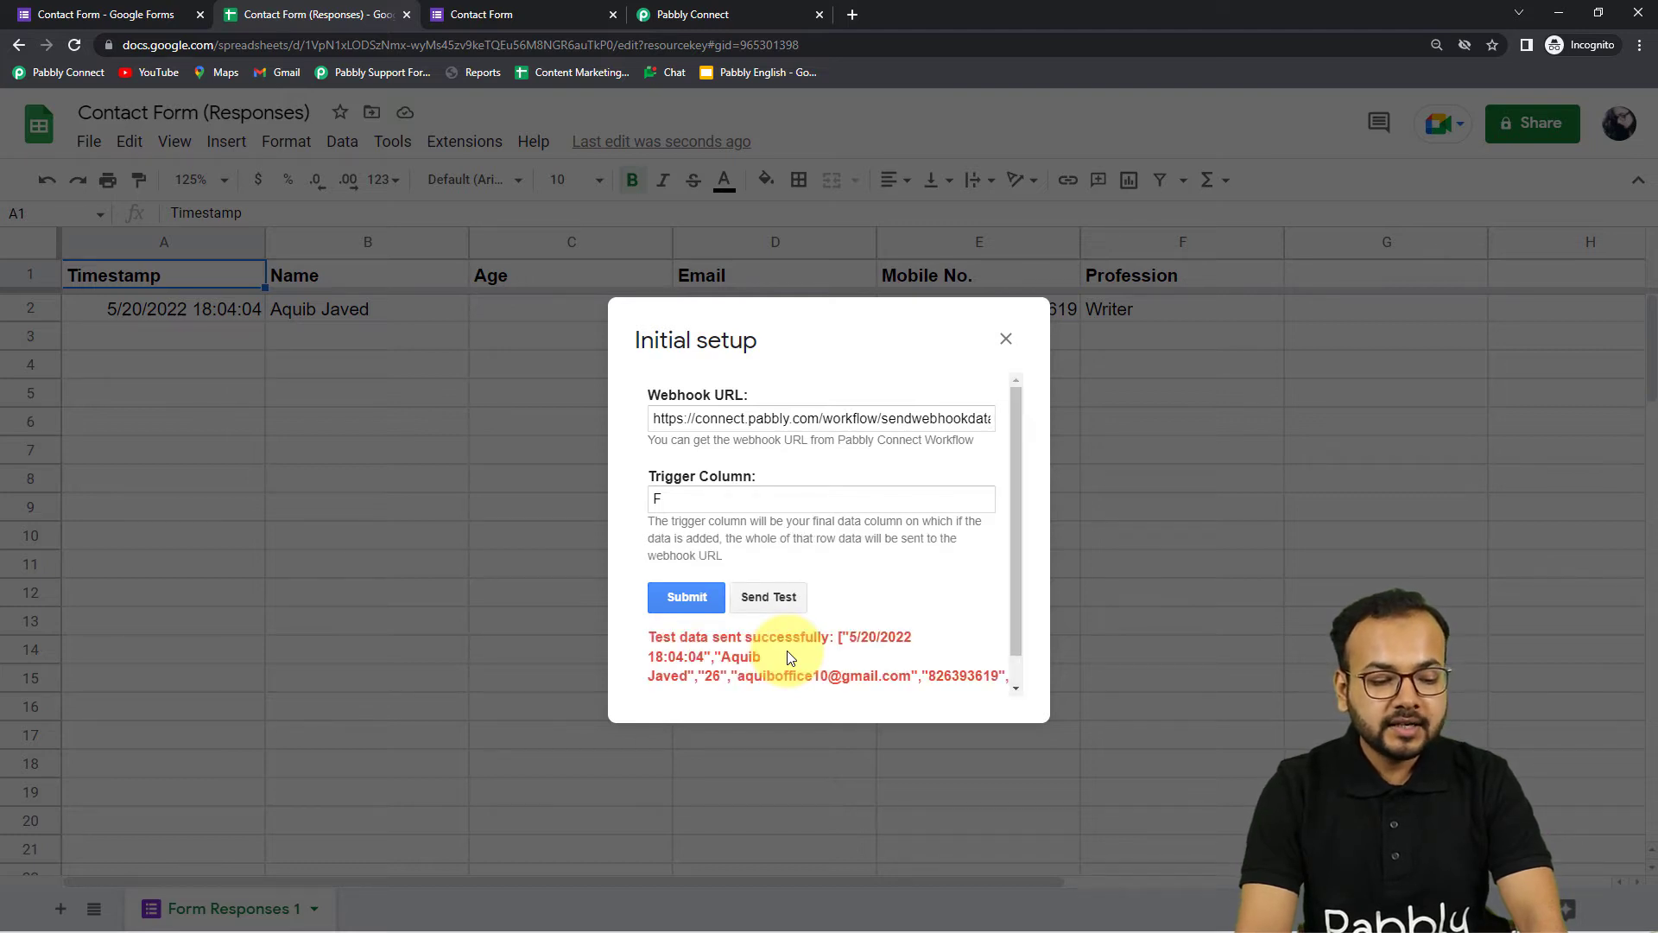
scroll(788, 658, down, 1)
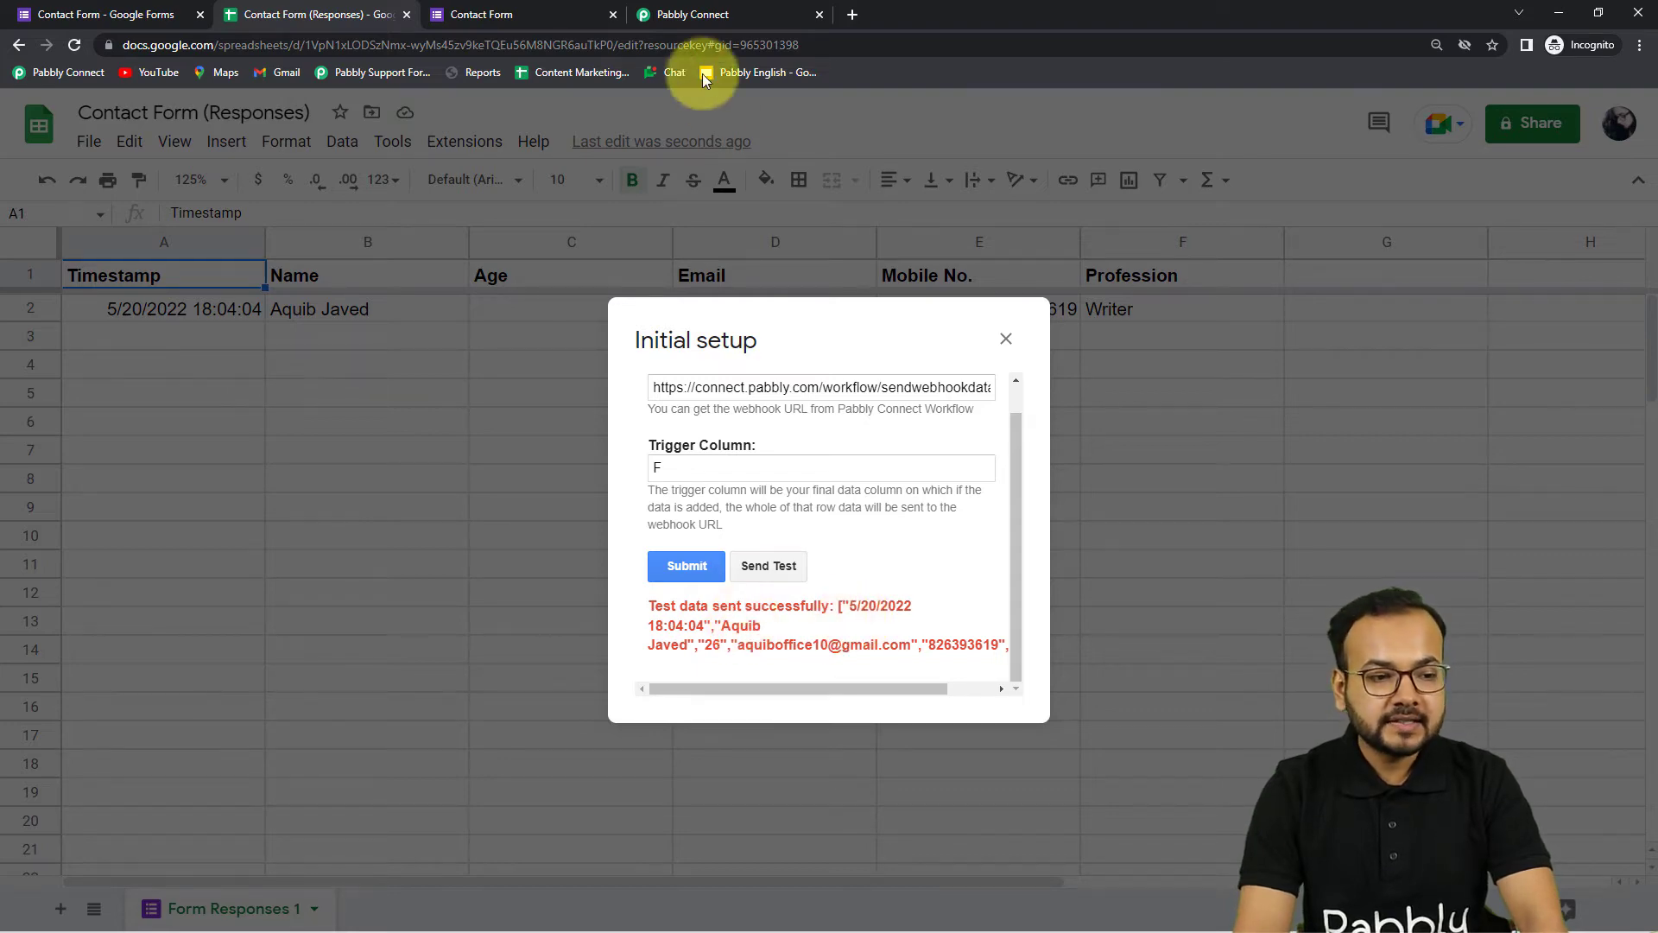
click(687, 15)
scroll(593, 453, down, 3)
scroll(593, 454, down, 6)
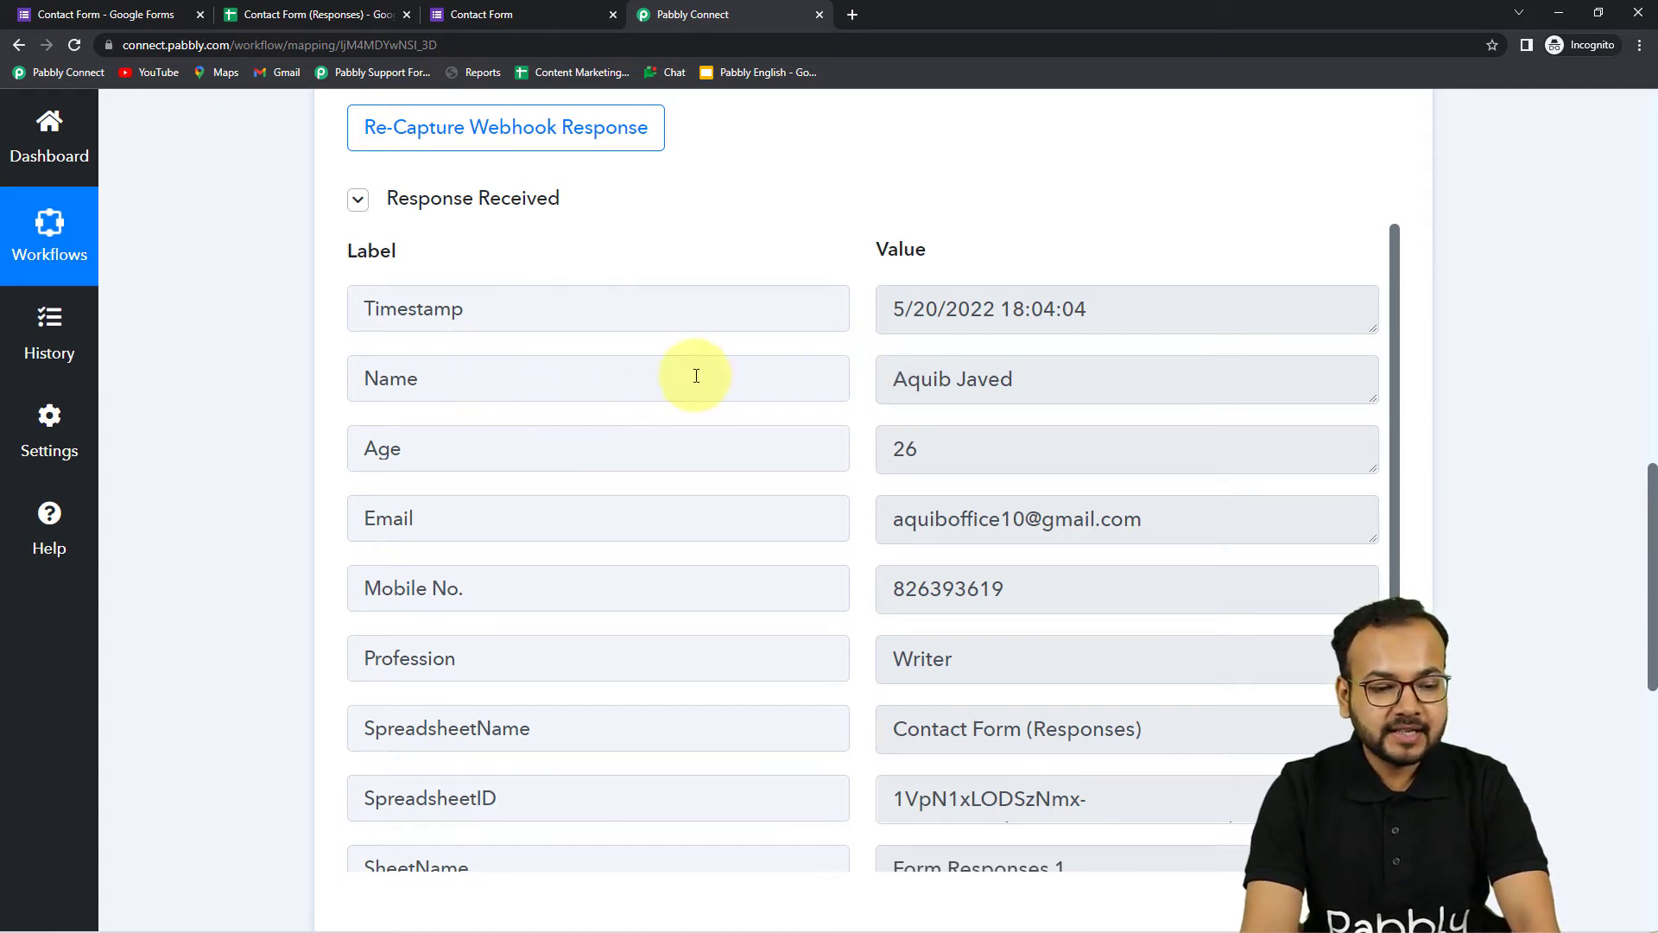
Review the received fields (SpreadsheetName, SheetName, SheetID, TriggerColumn F), then return to the spreadsheet
scroll(682, 574, down, 2)
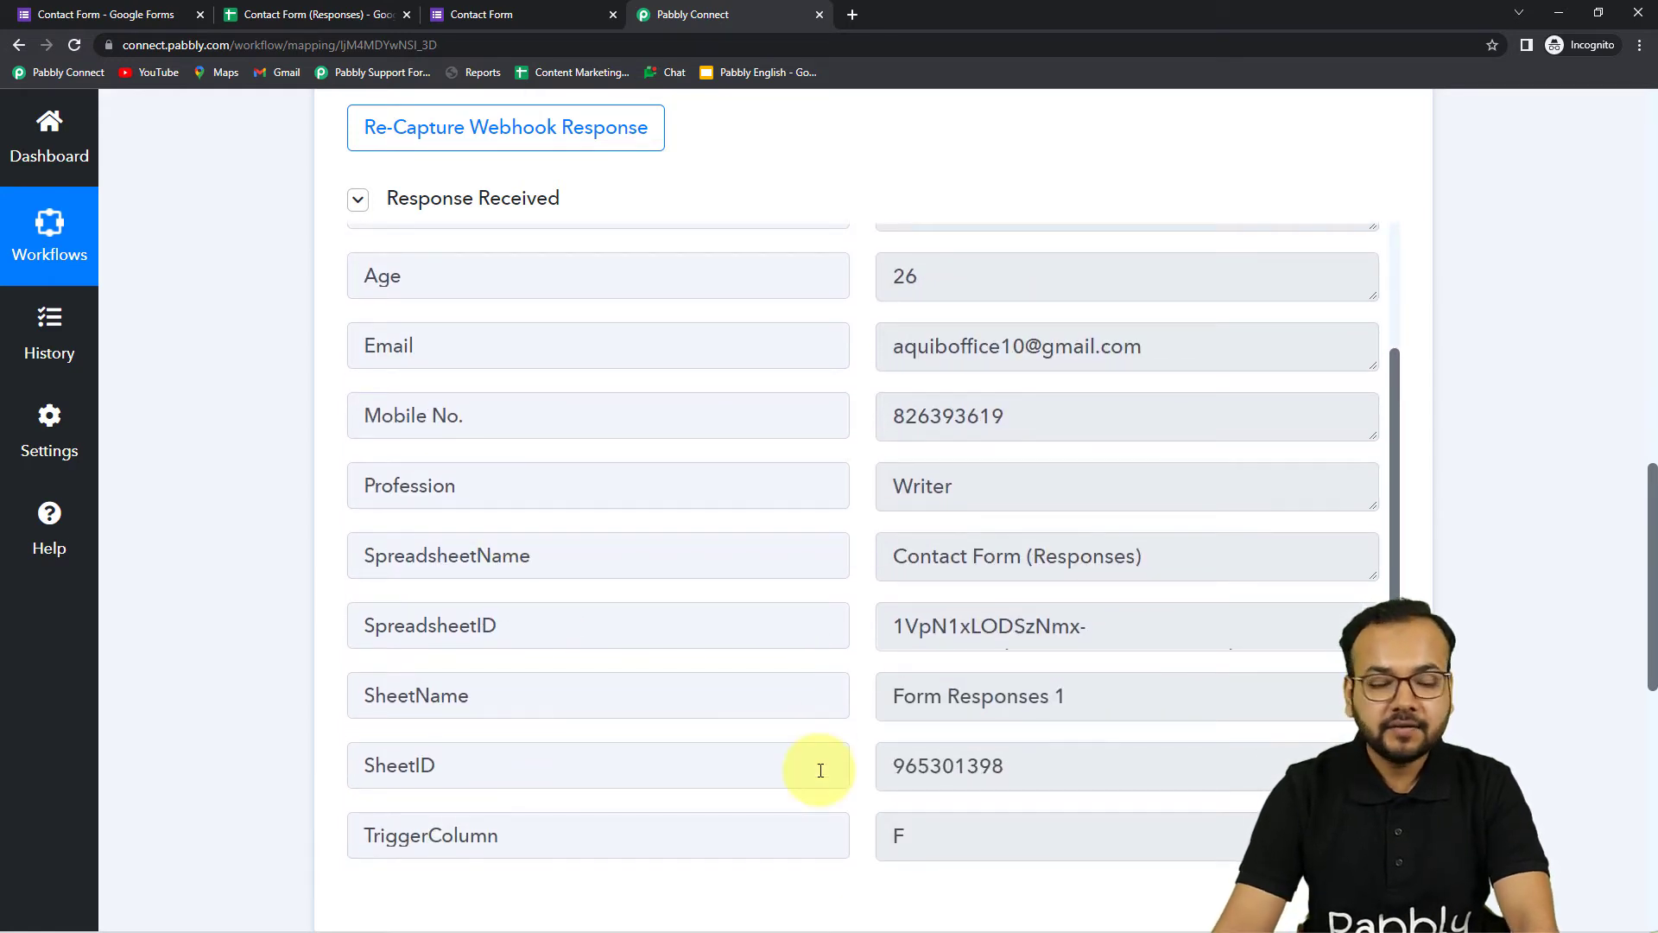
click(312, 17)
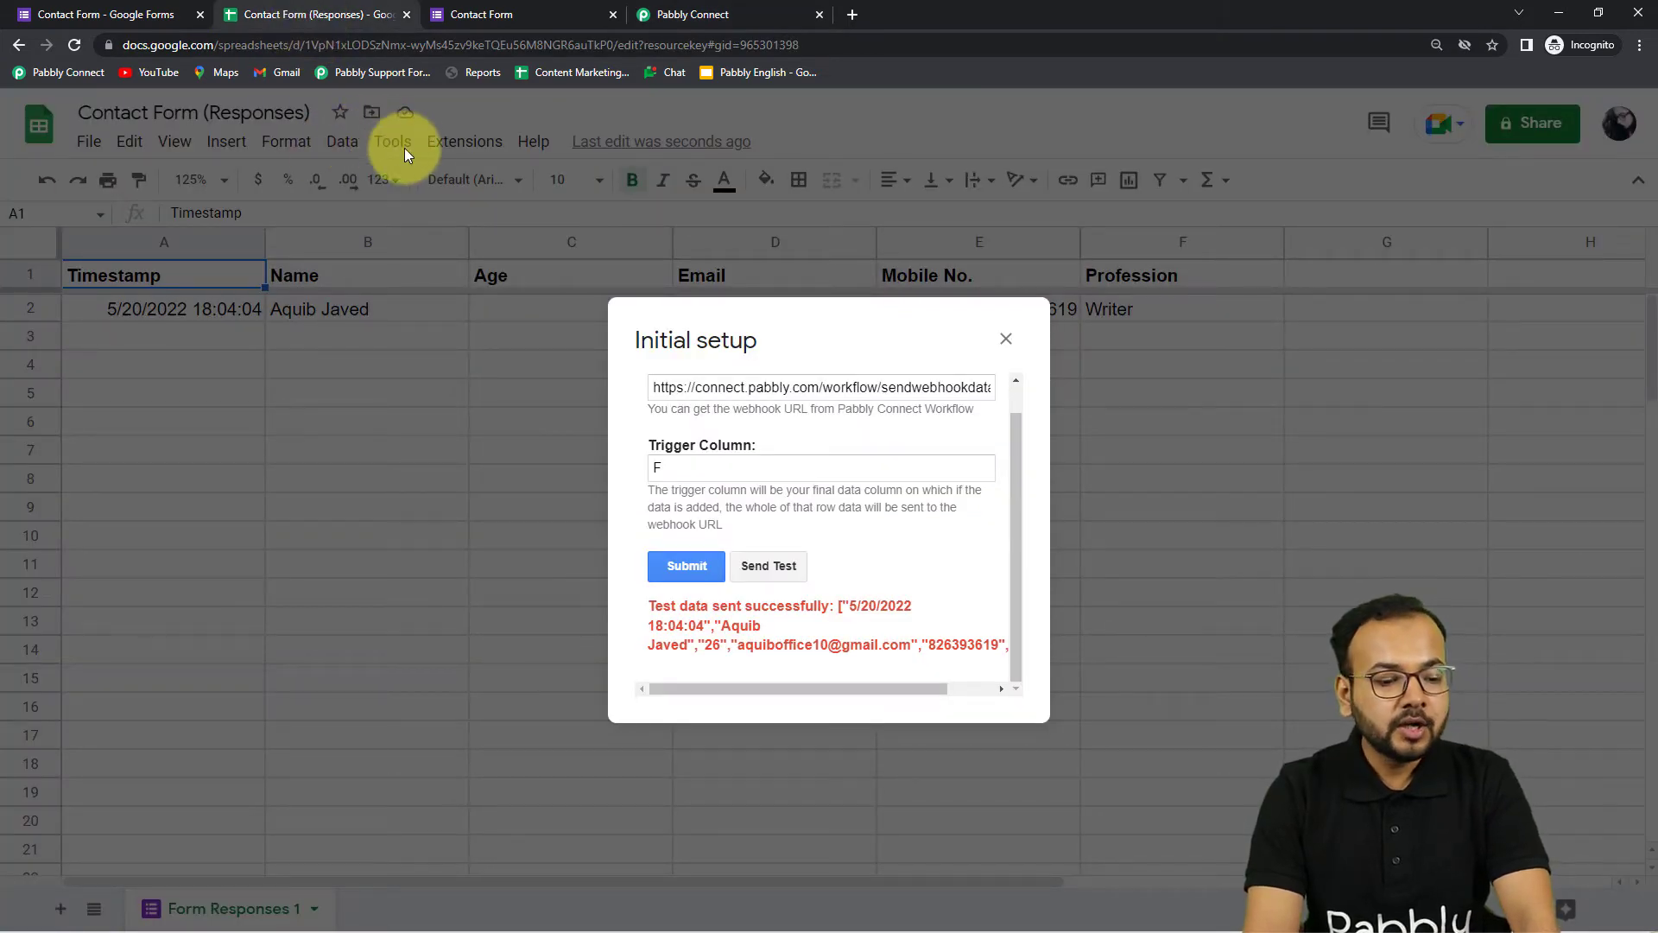
Submit the webhook Initial Setup and enable Send On Event for new response rows
click(689, 571)
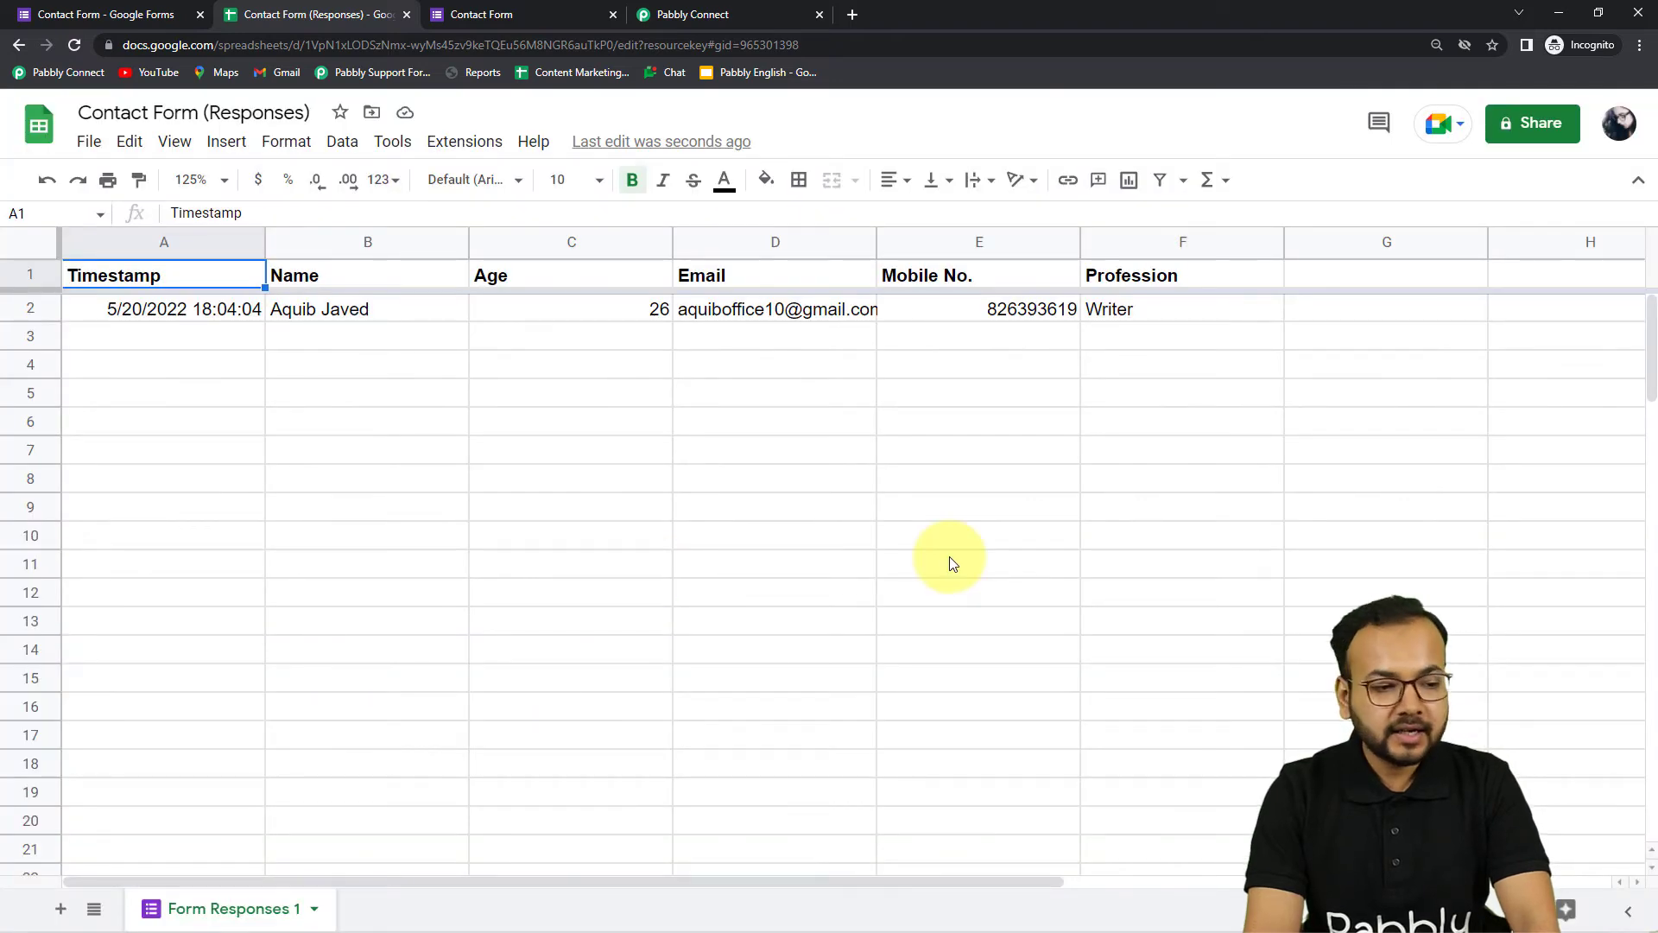
click(460, 143)
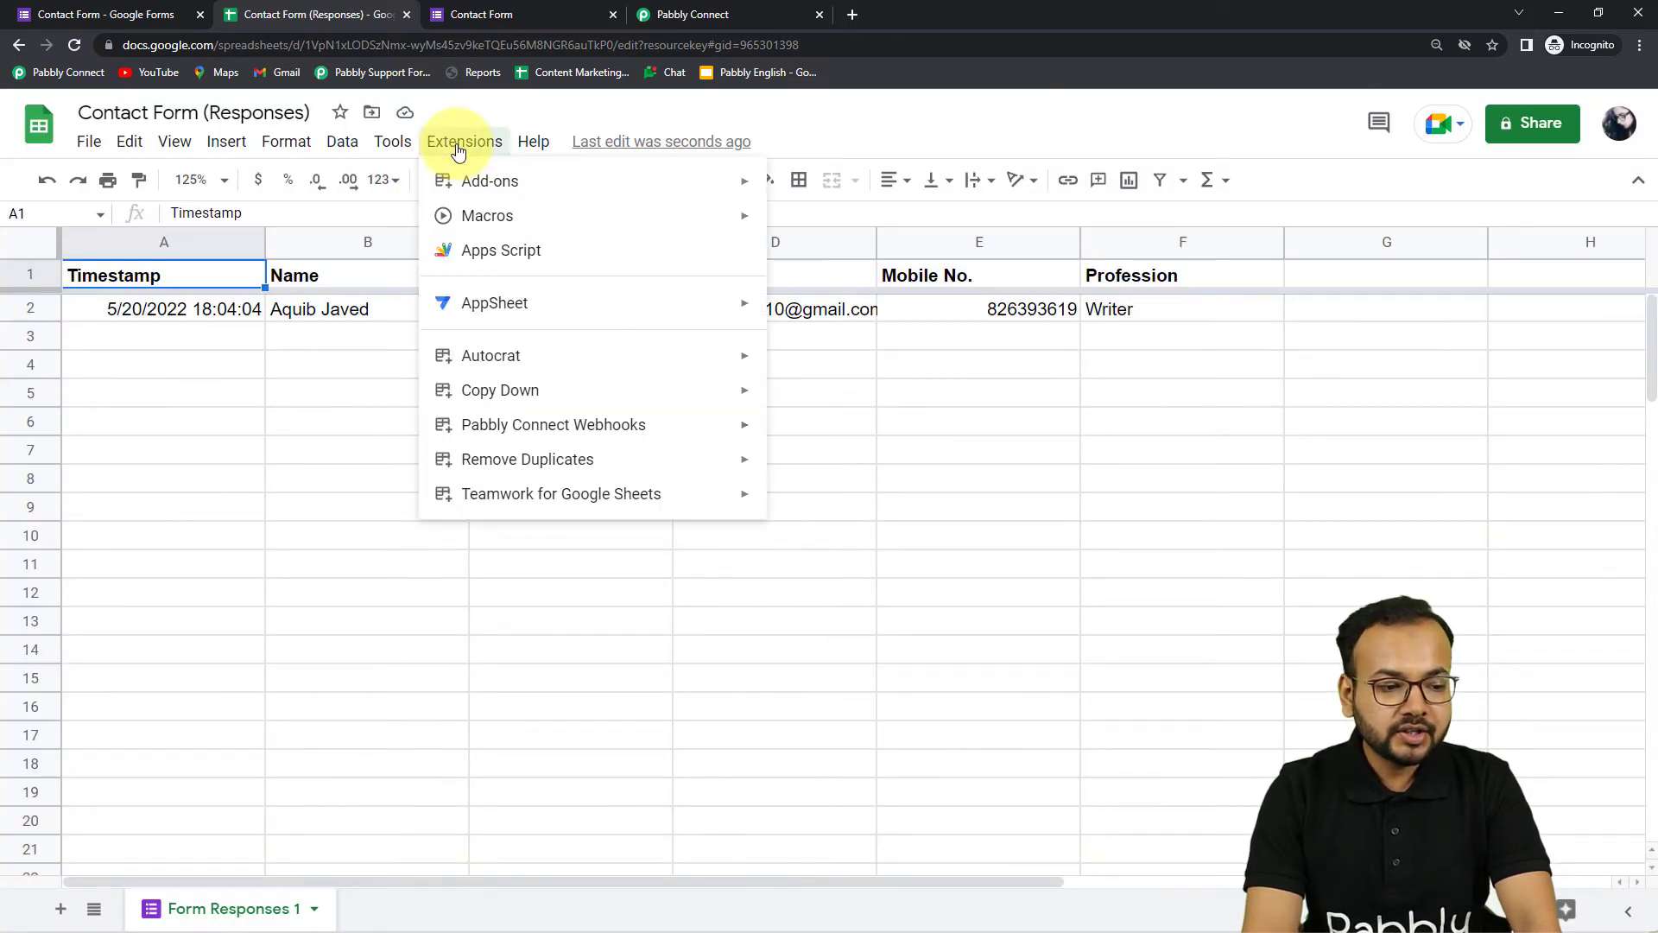
mouse_move(474, 429)
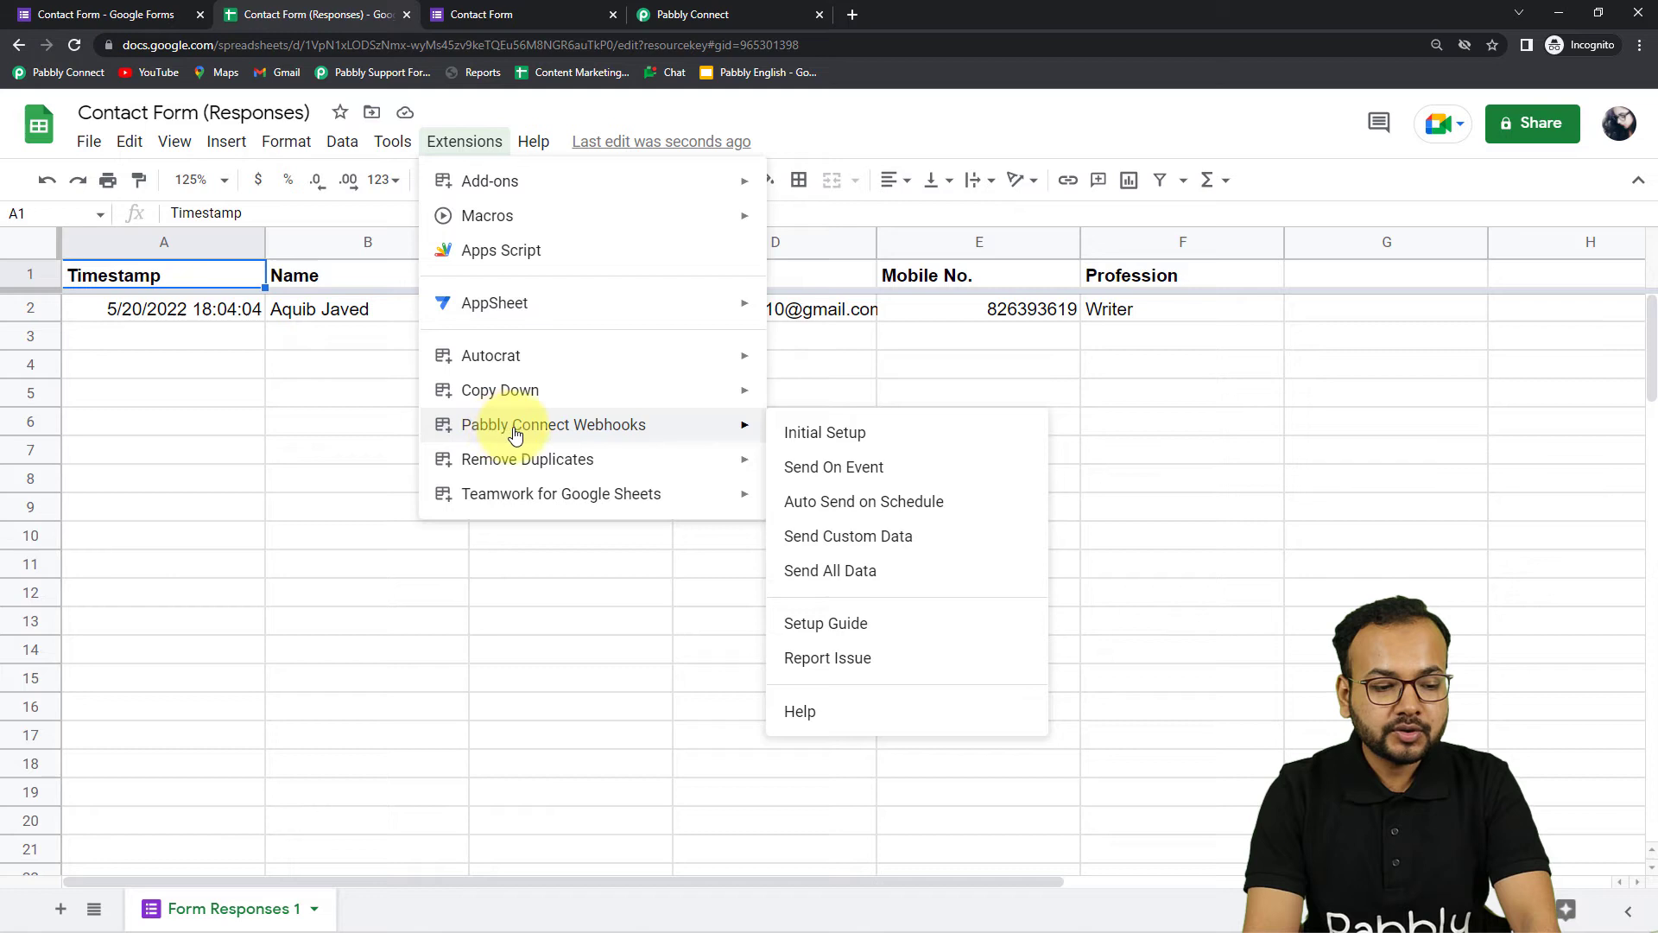
click(797, 473)
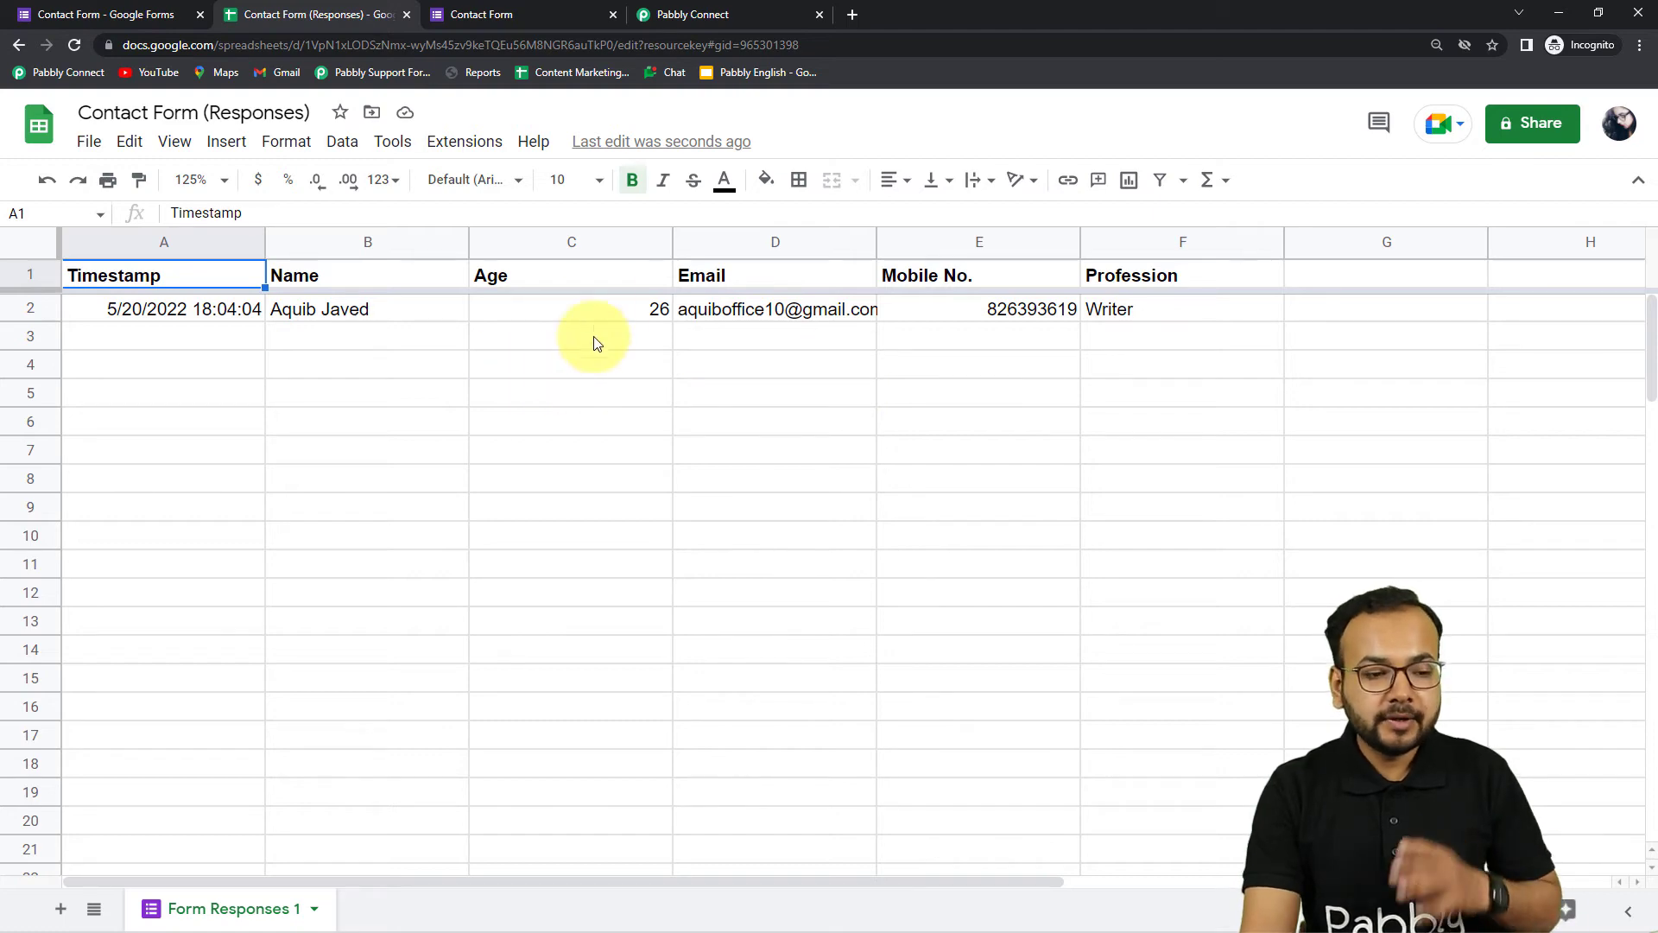
click(708, 14)
scroll(283, 399, down, 5)
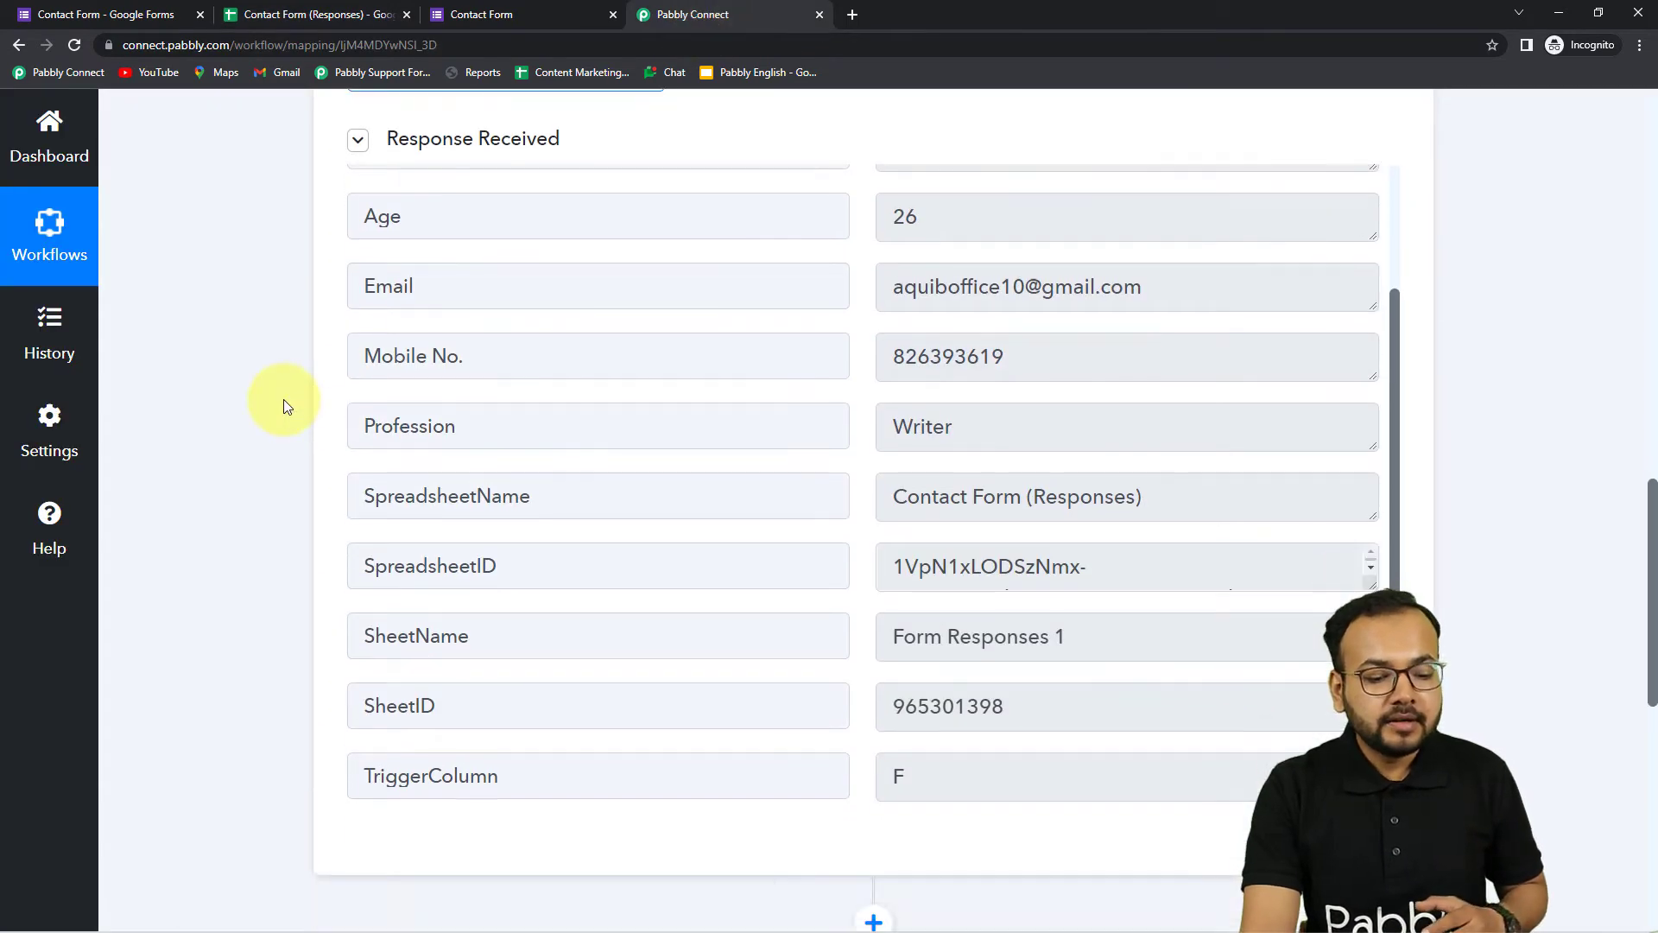
Expand step 2's app chooser and search 'gm' to find Gmail
scroll(574, 477, up, 3)
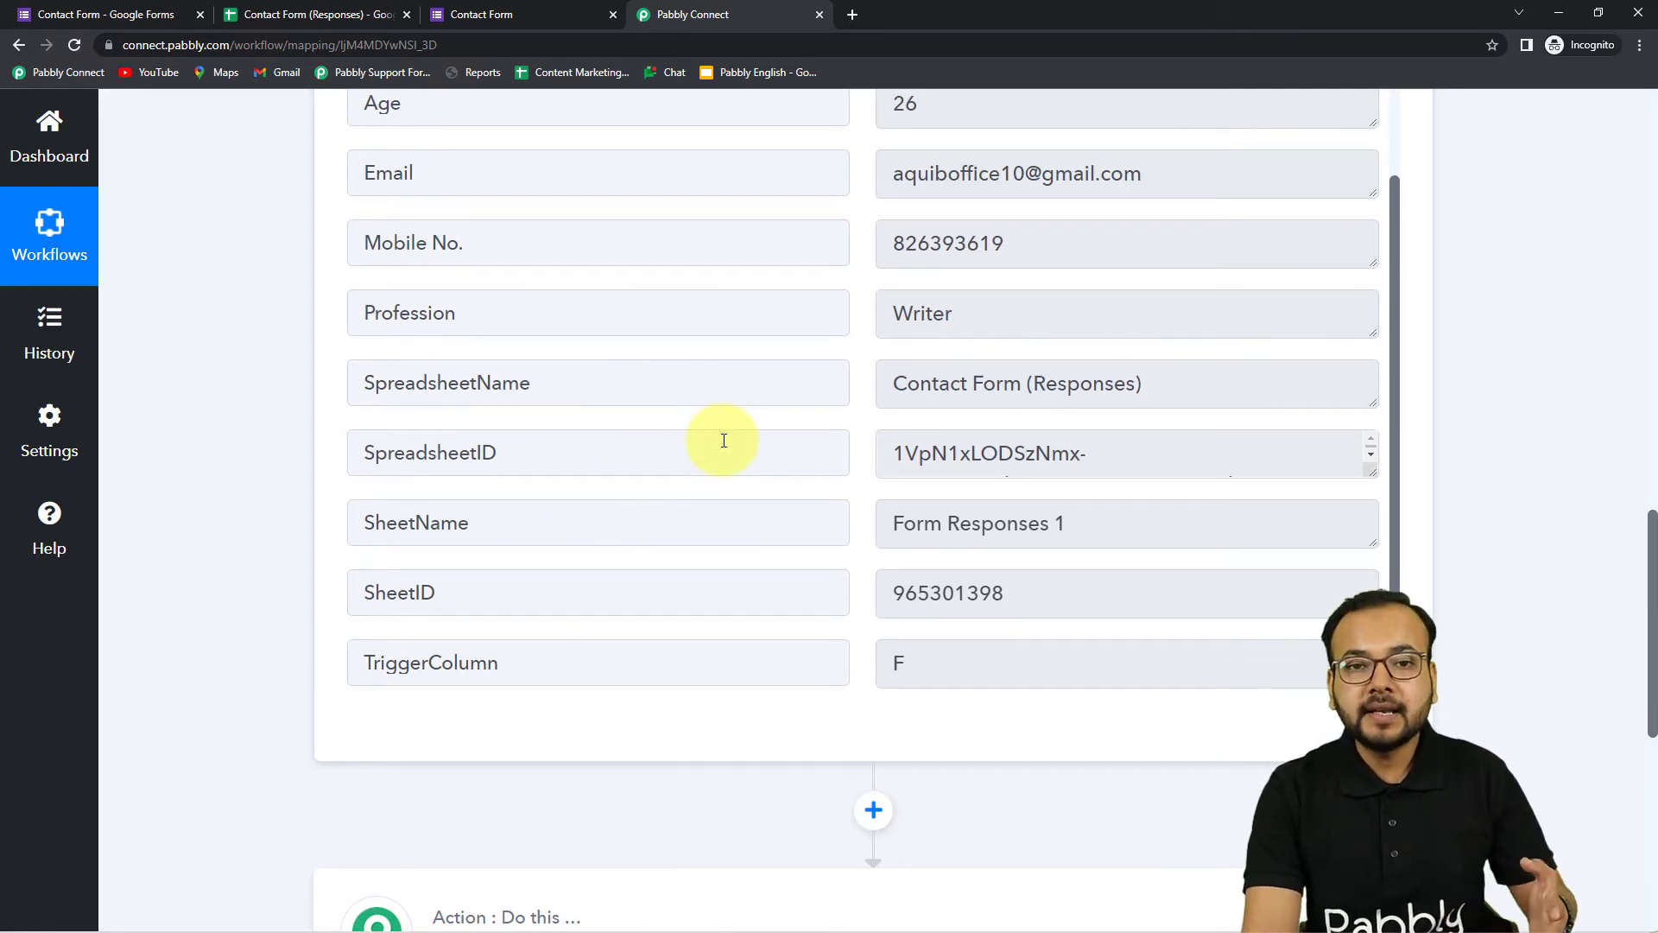
scroll(288, 436, down, 6)
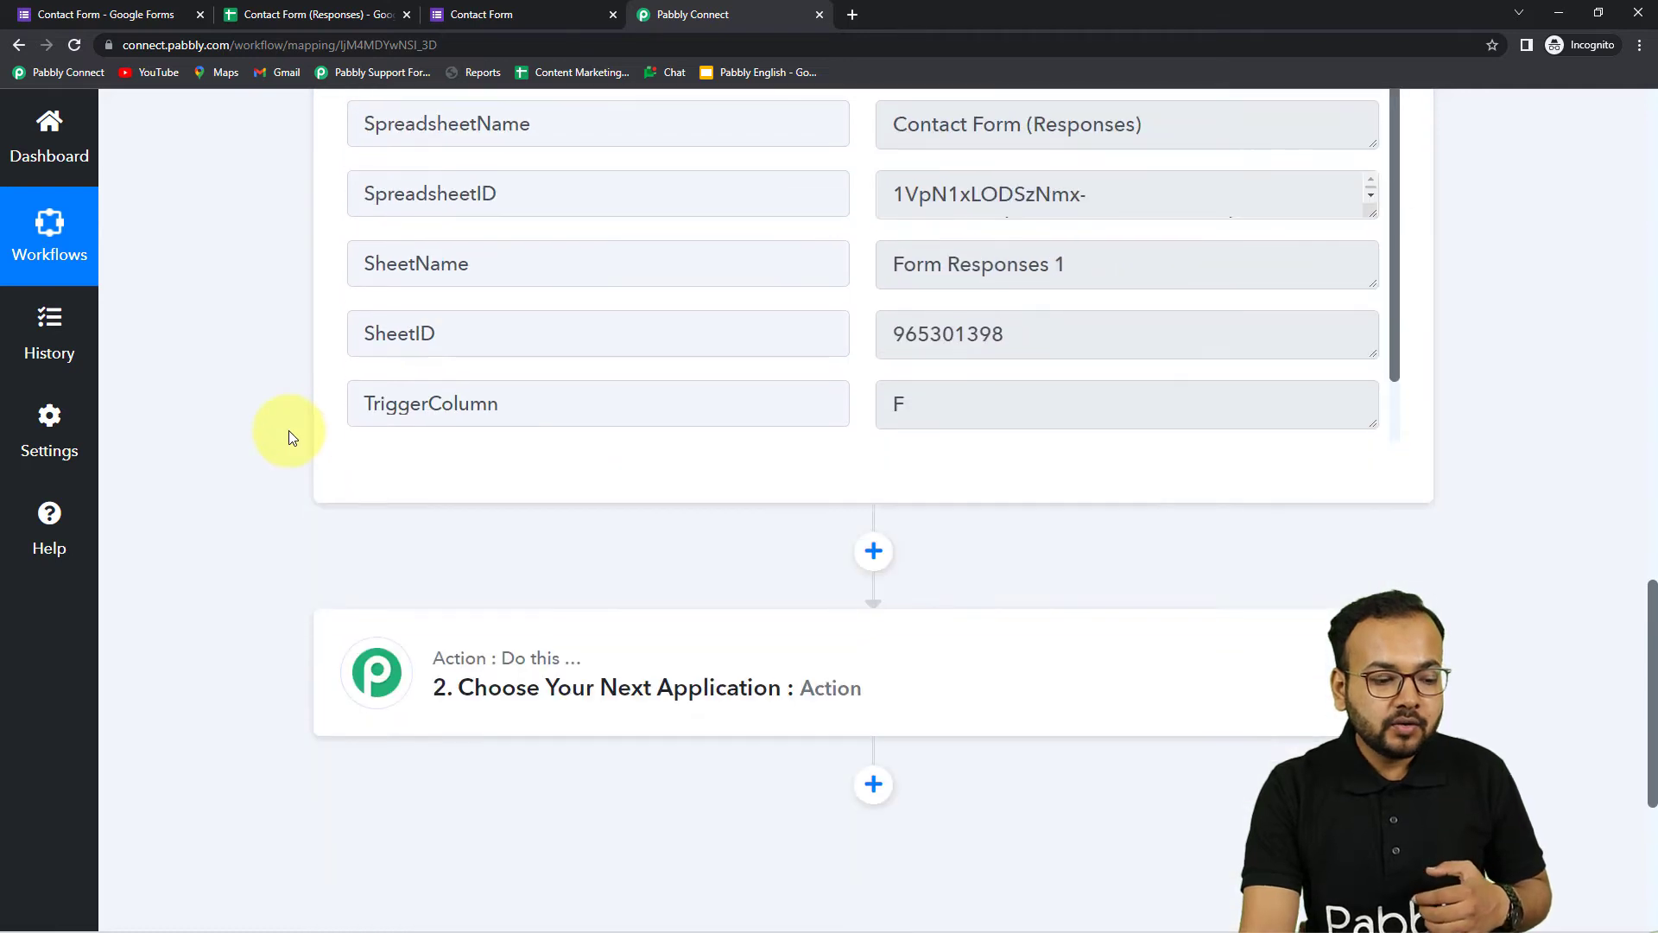
click(529, 441)
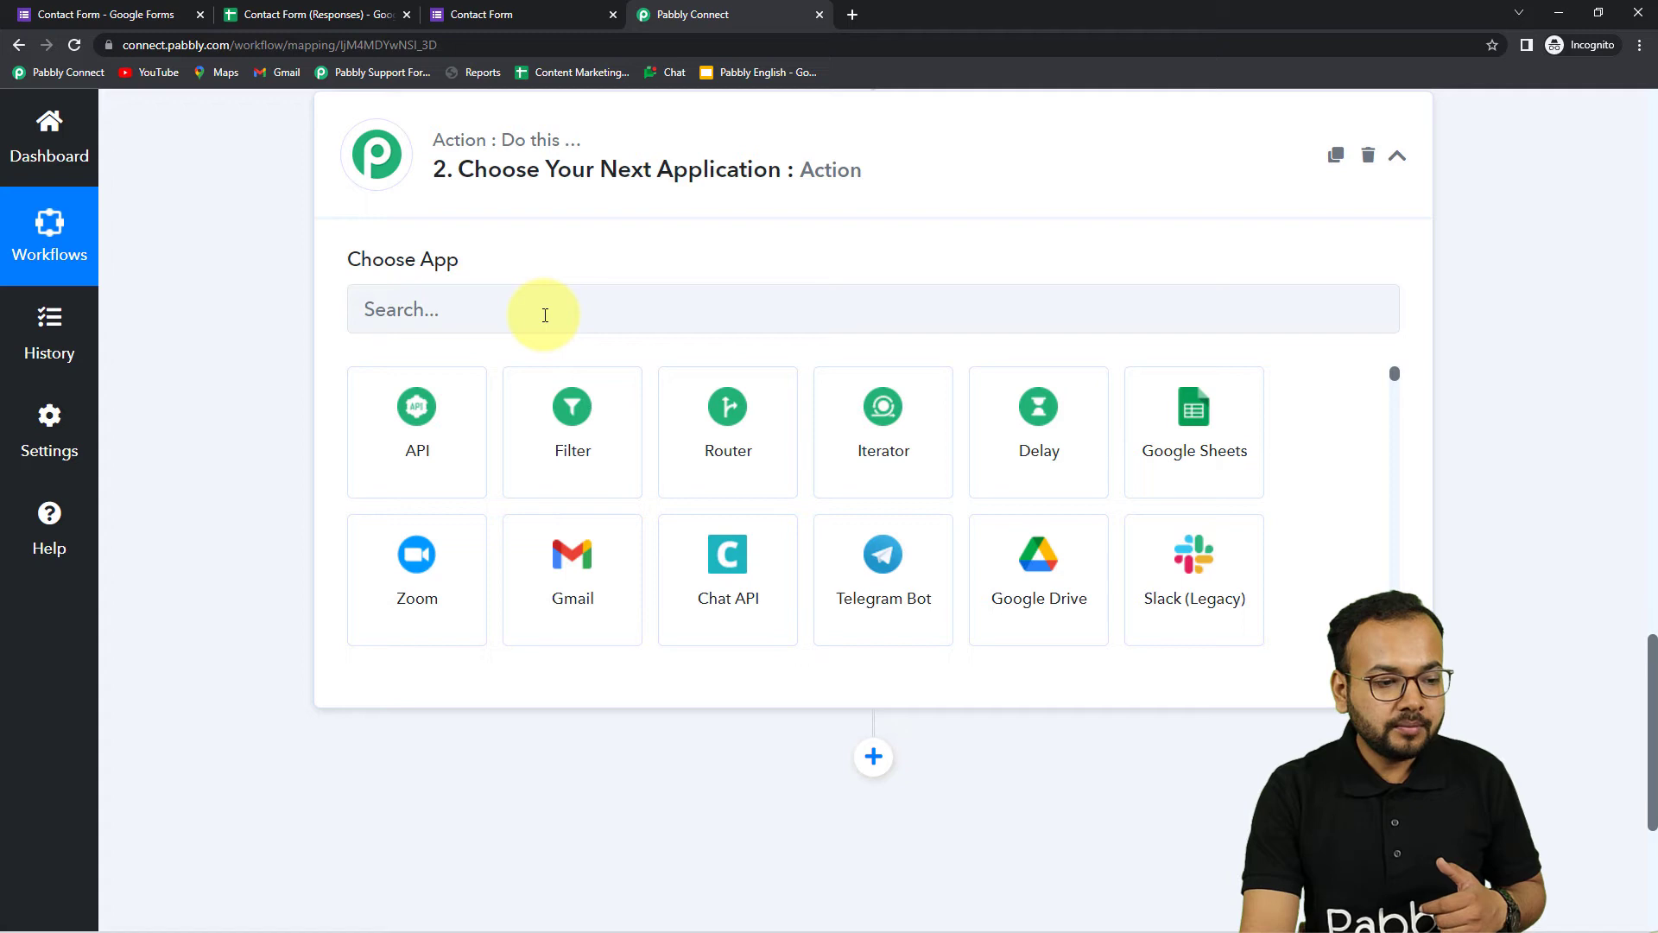
click(577, 328)
text(gm)
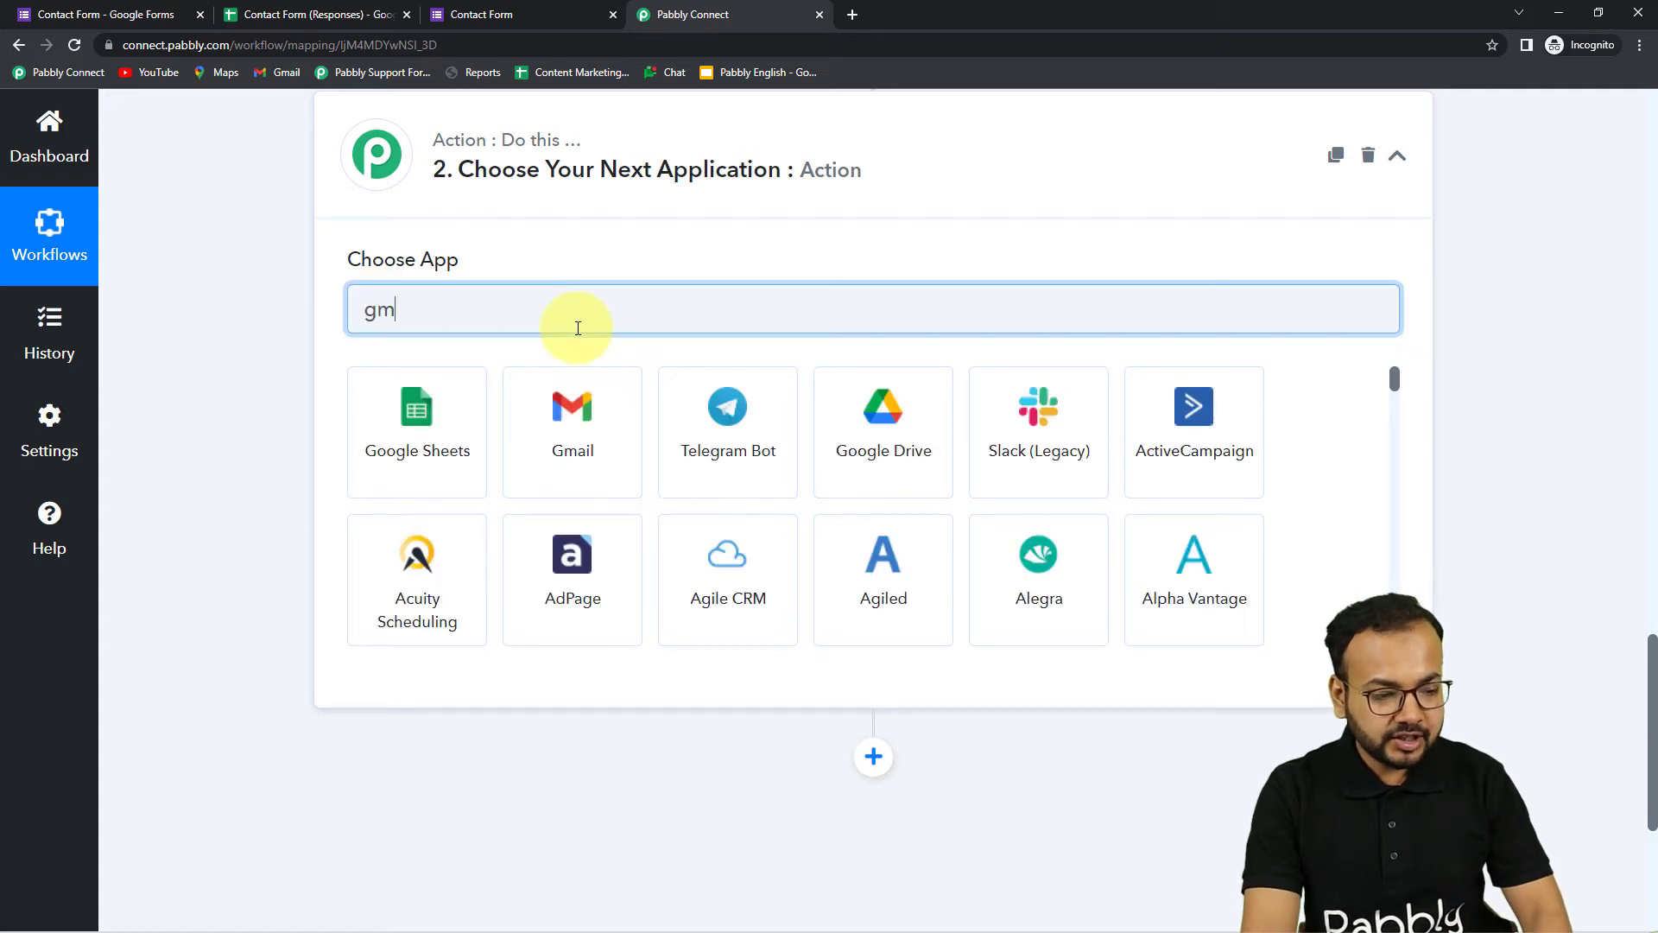
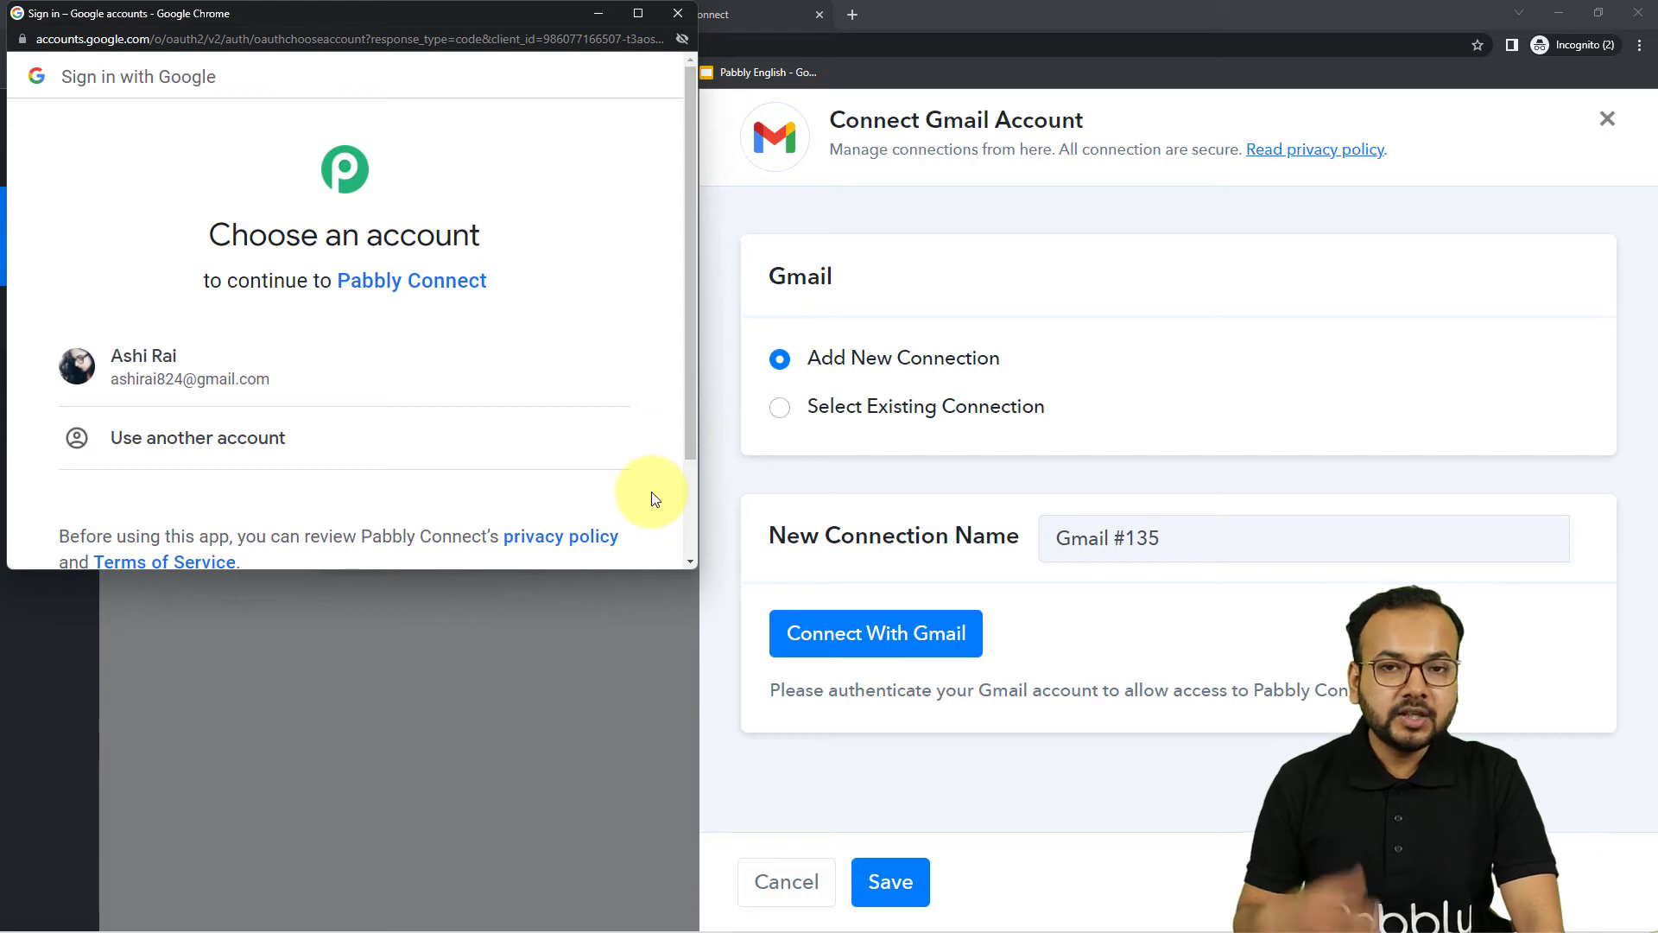
Sign in with the chosen Google account and authorize Pabbly Connect's access to Gmail
click(322, 363)
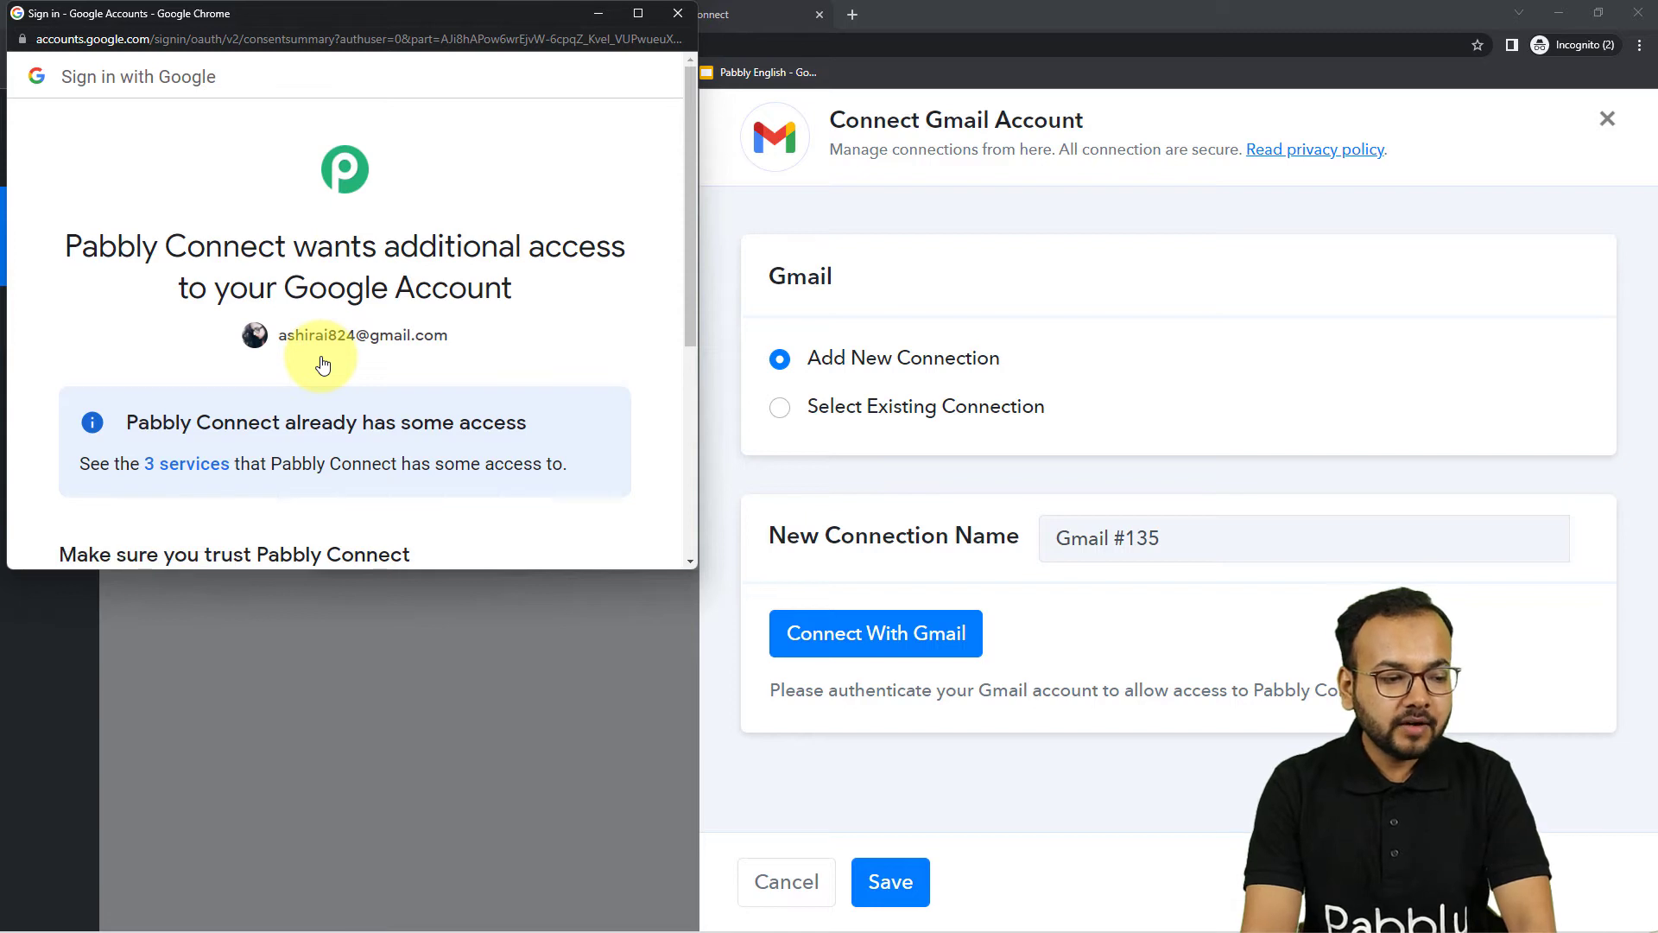
scroll(322, 362, down, 2)
scroll(322, 363, down, 2)
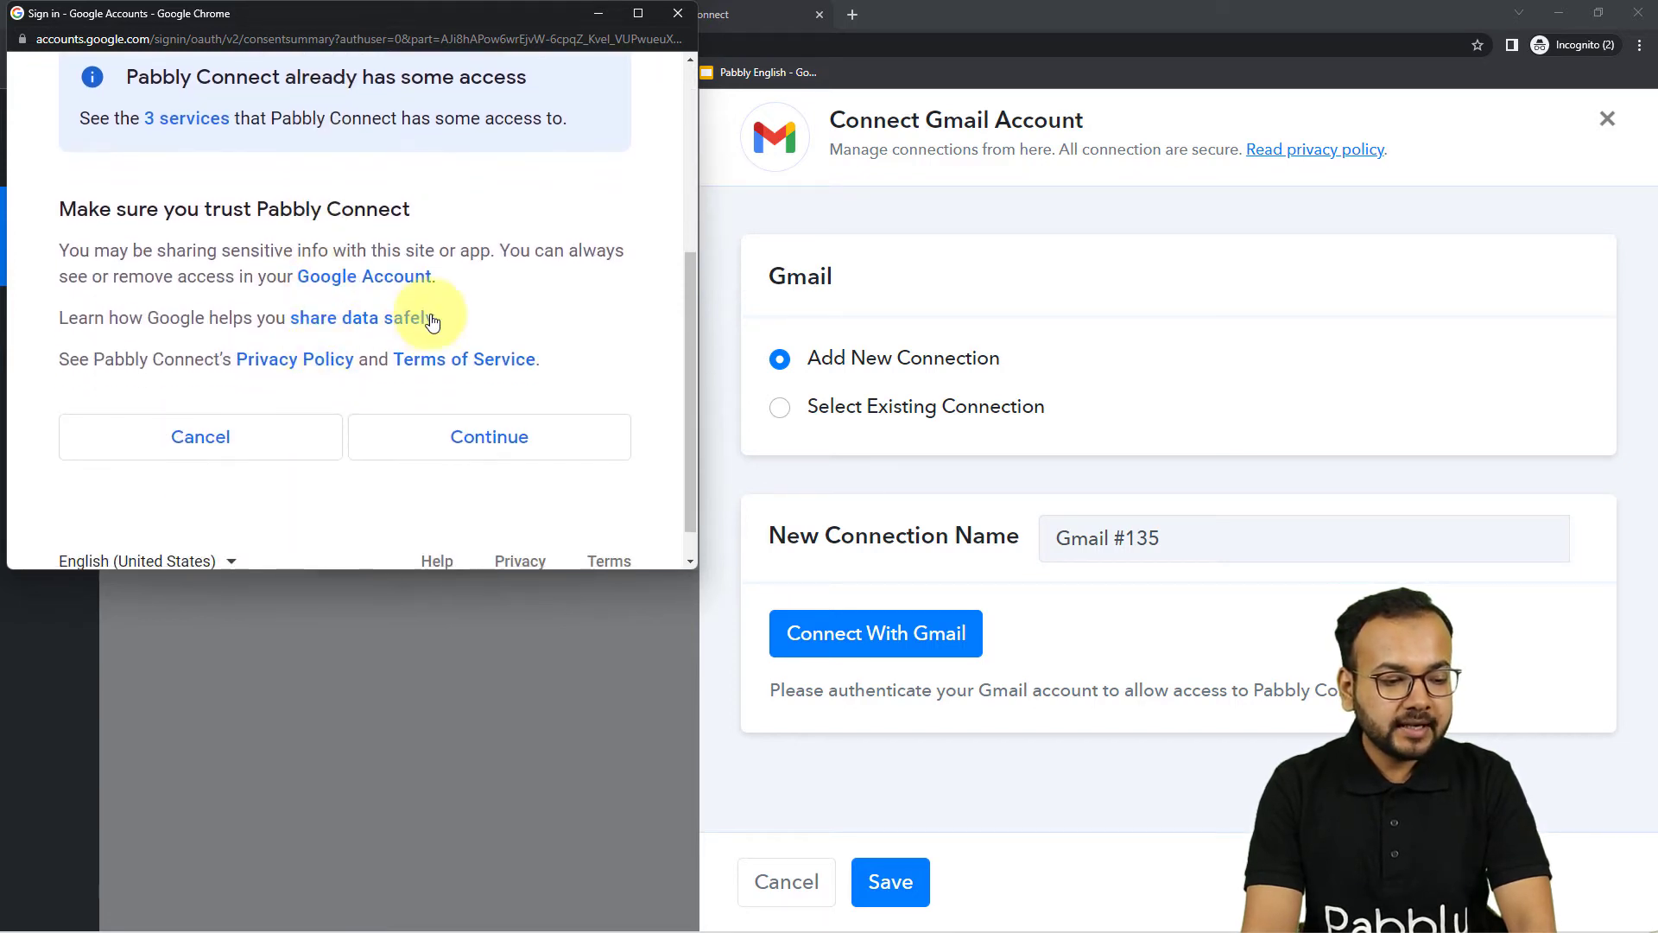
click(423, 438)
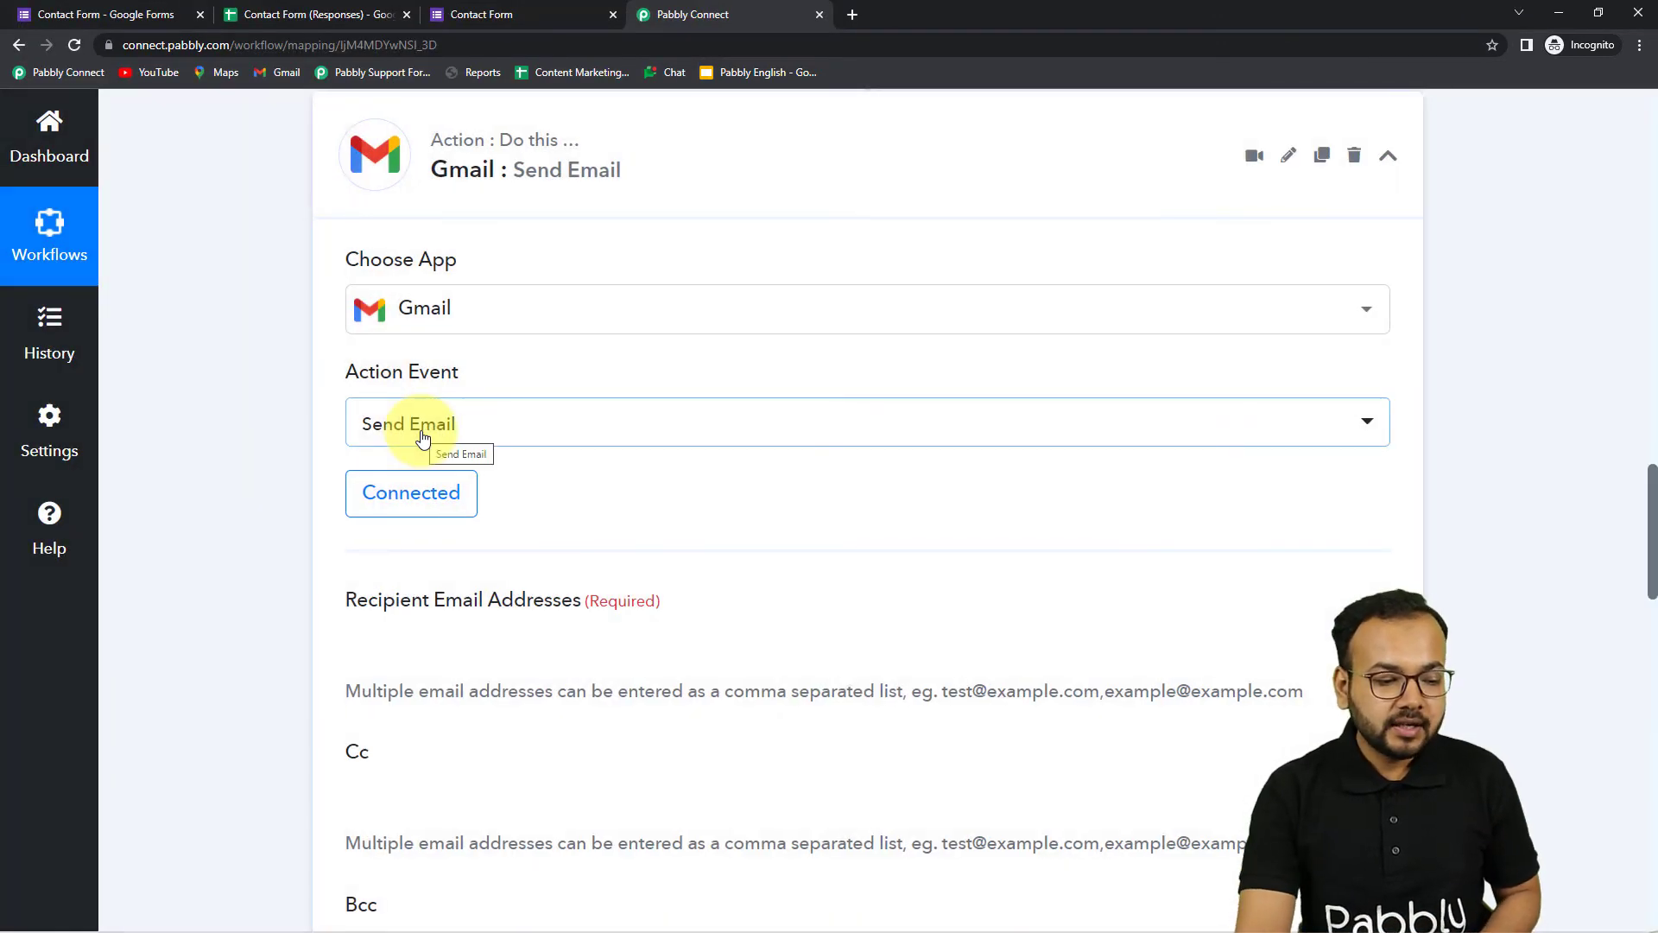
Locate the Recipient Email Addresses field in the Gmail Send Email step
scroll(423, 440, down, 2)
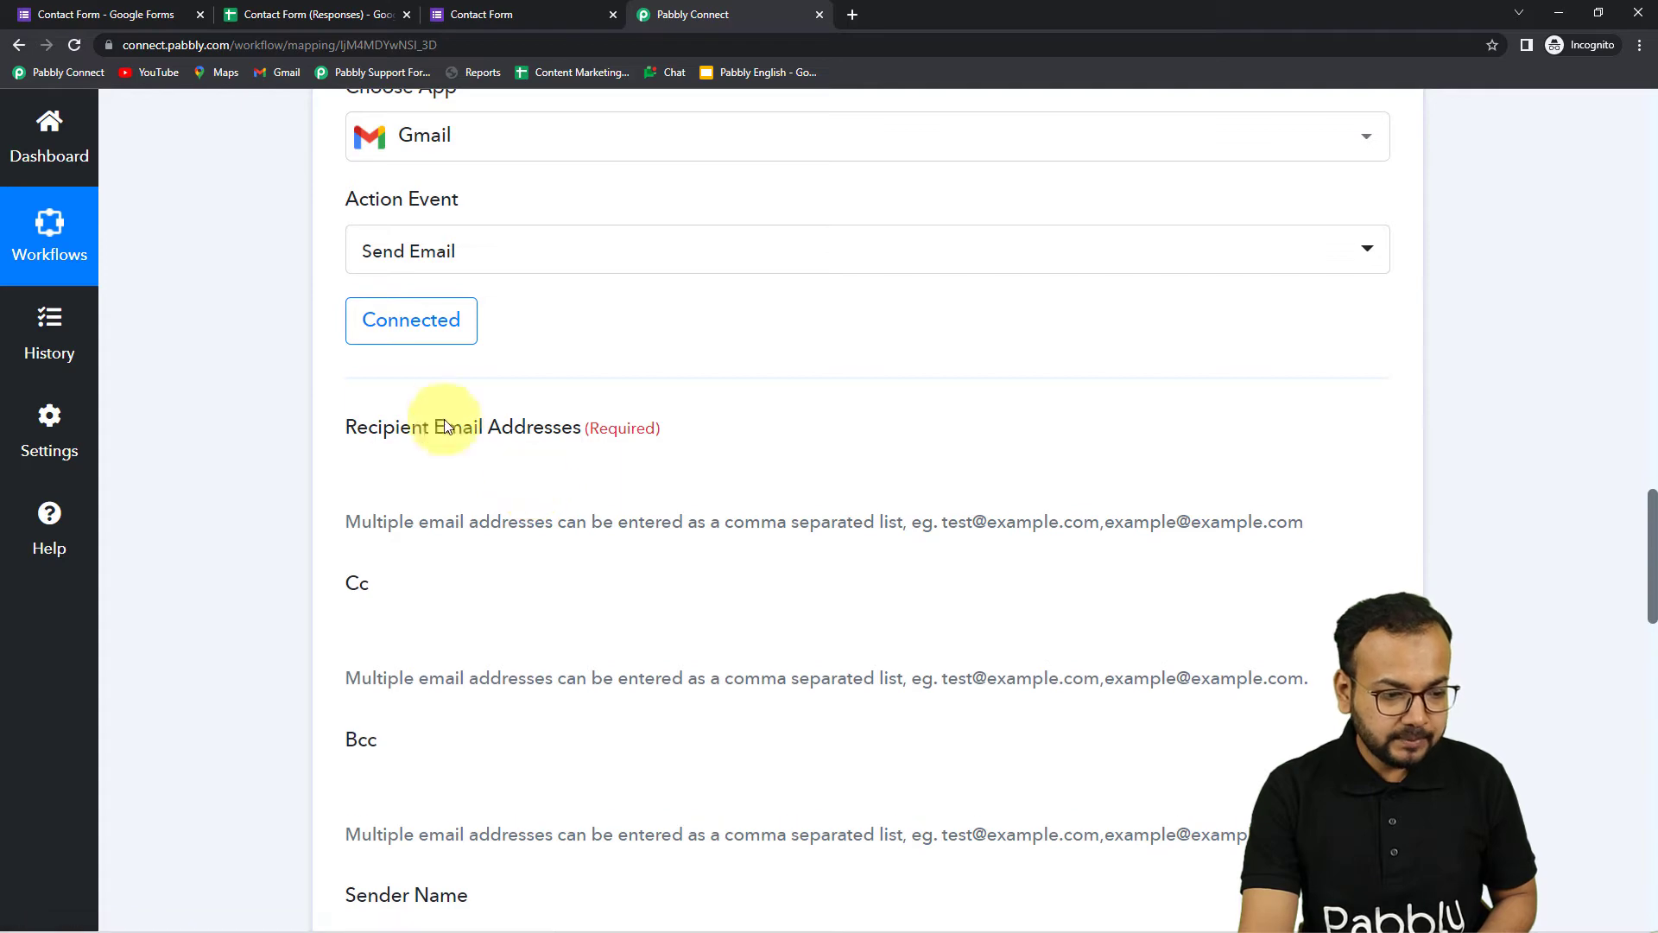
scroll(484, 444, down, 2)
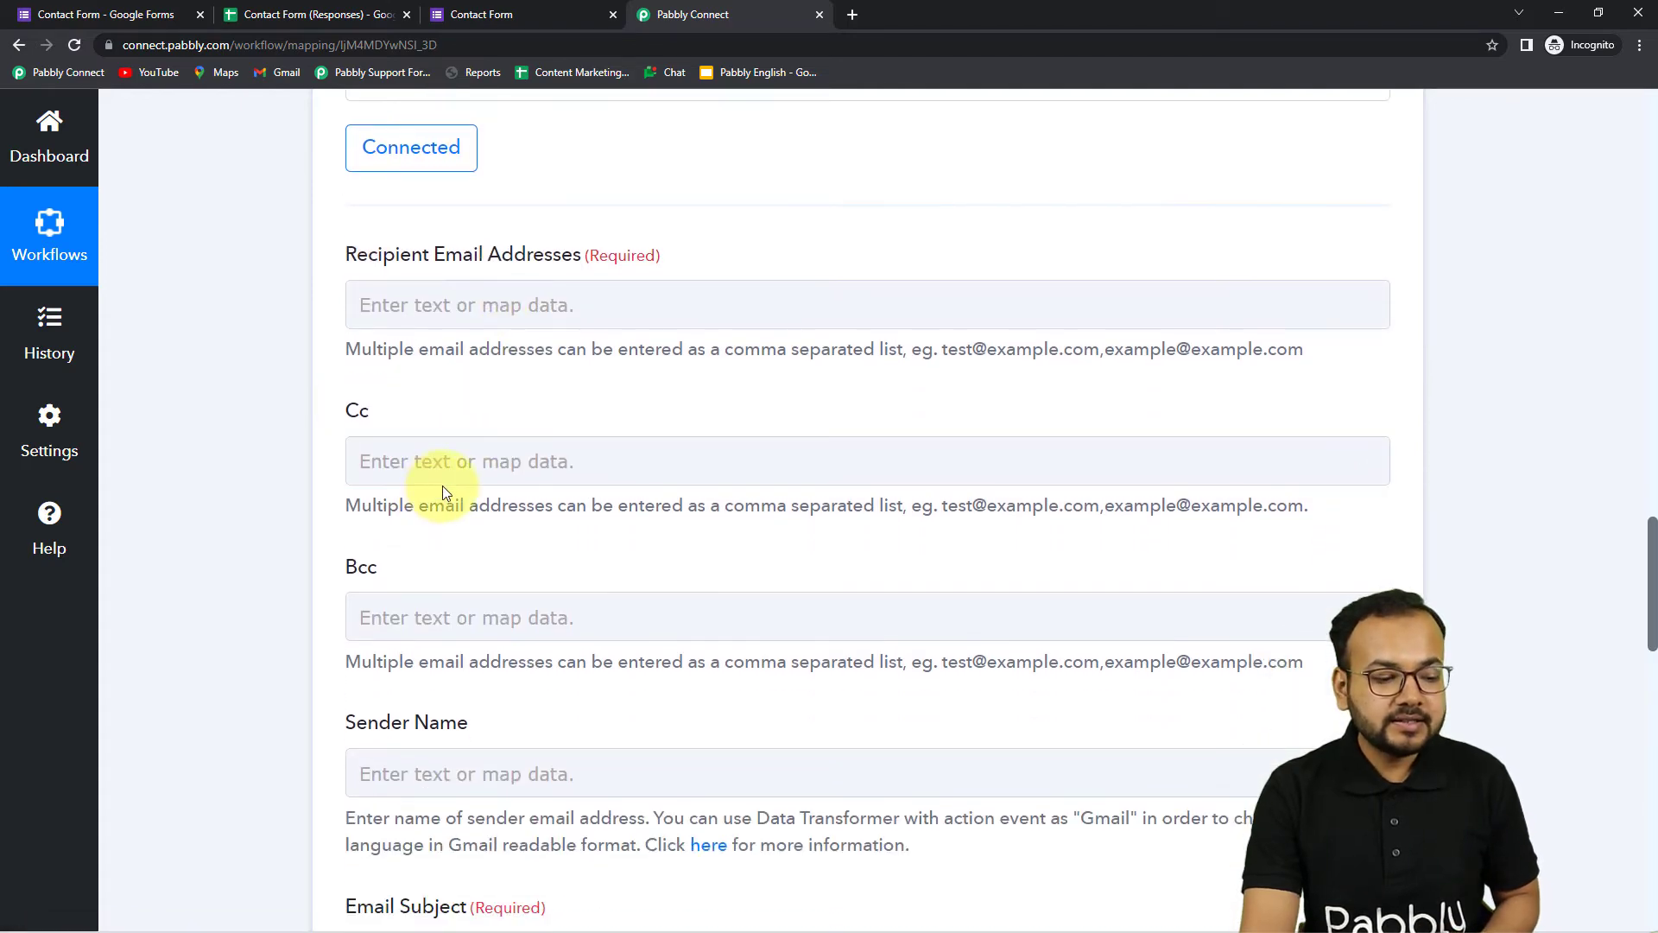
scroll(417, 593, down, 3)
scroll(501, 737, up, 5)
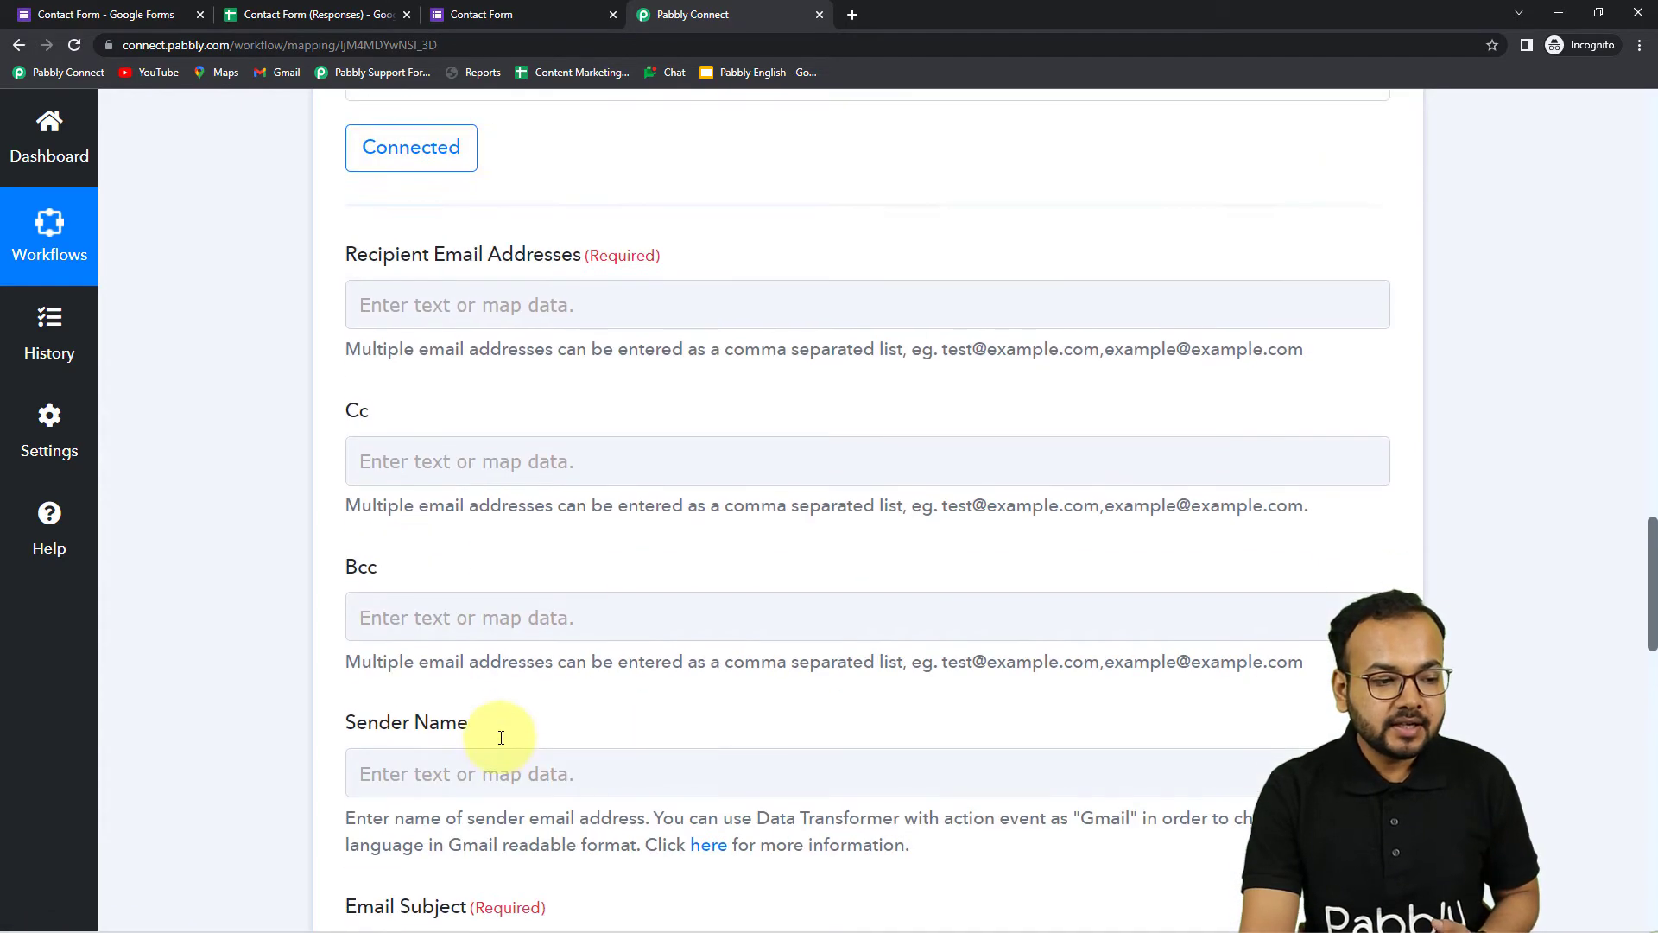
click(616, 471)
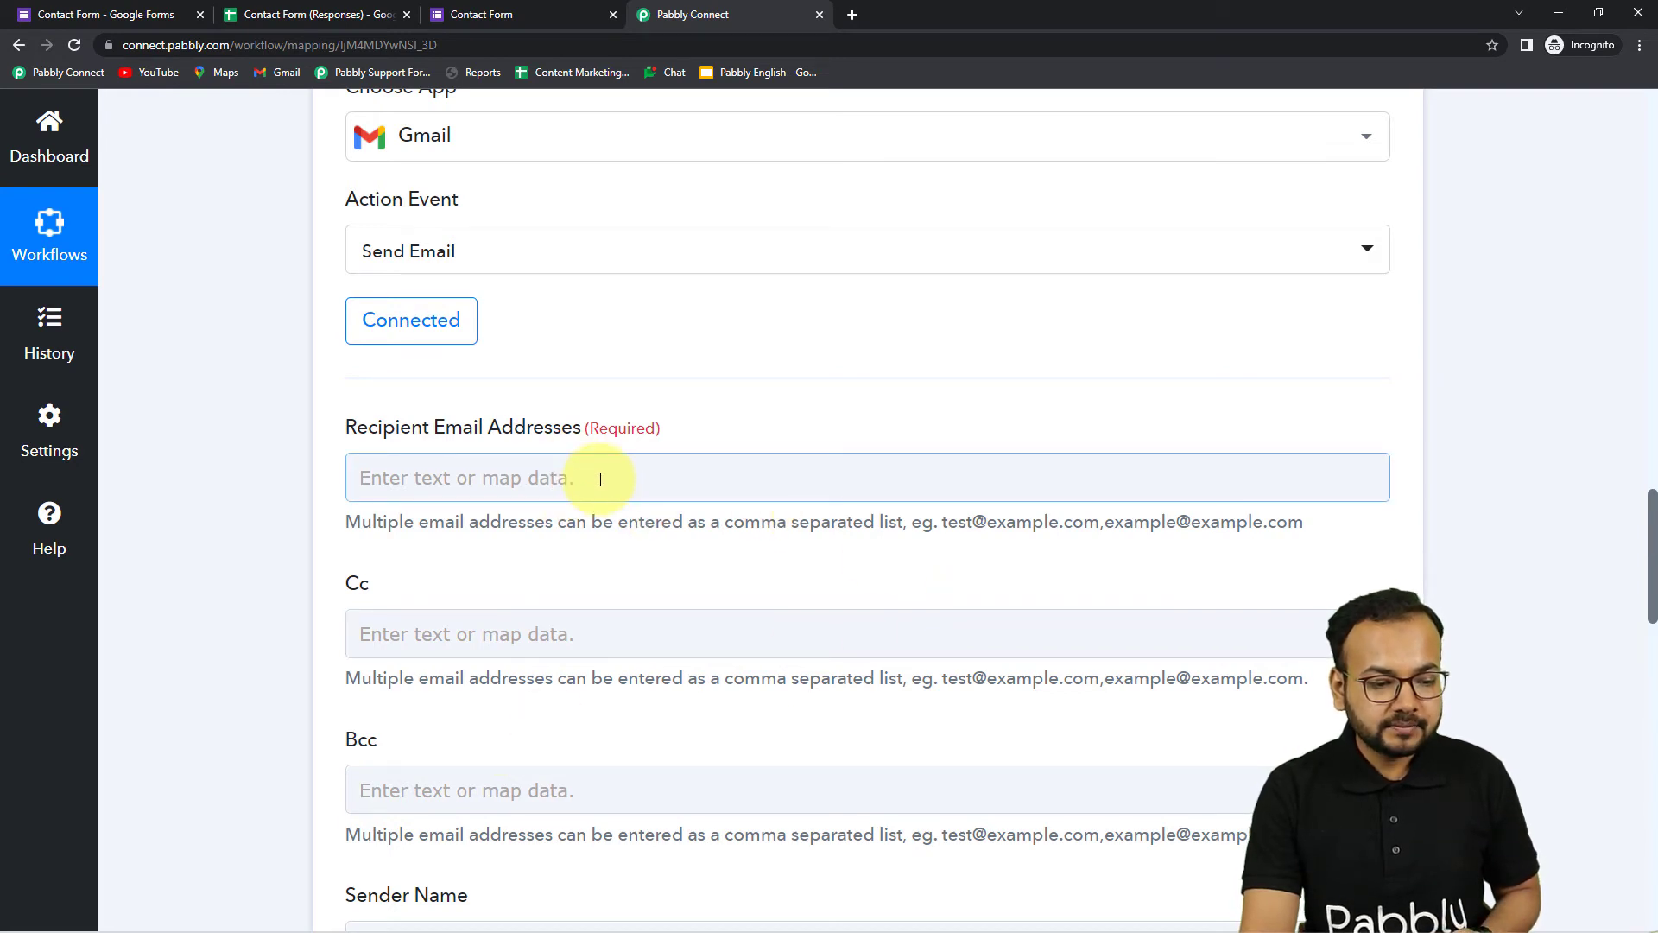
click(308, 420)
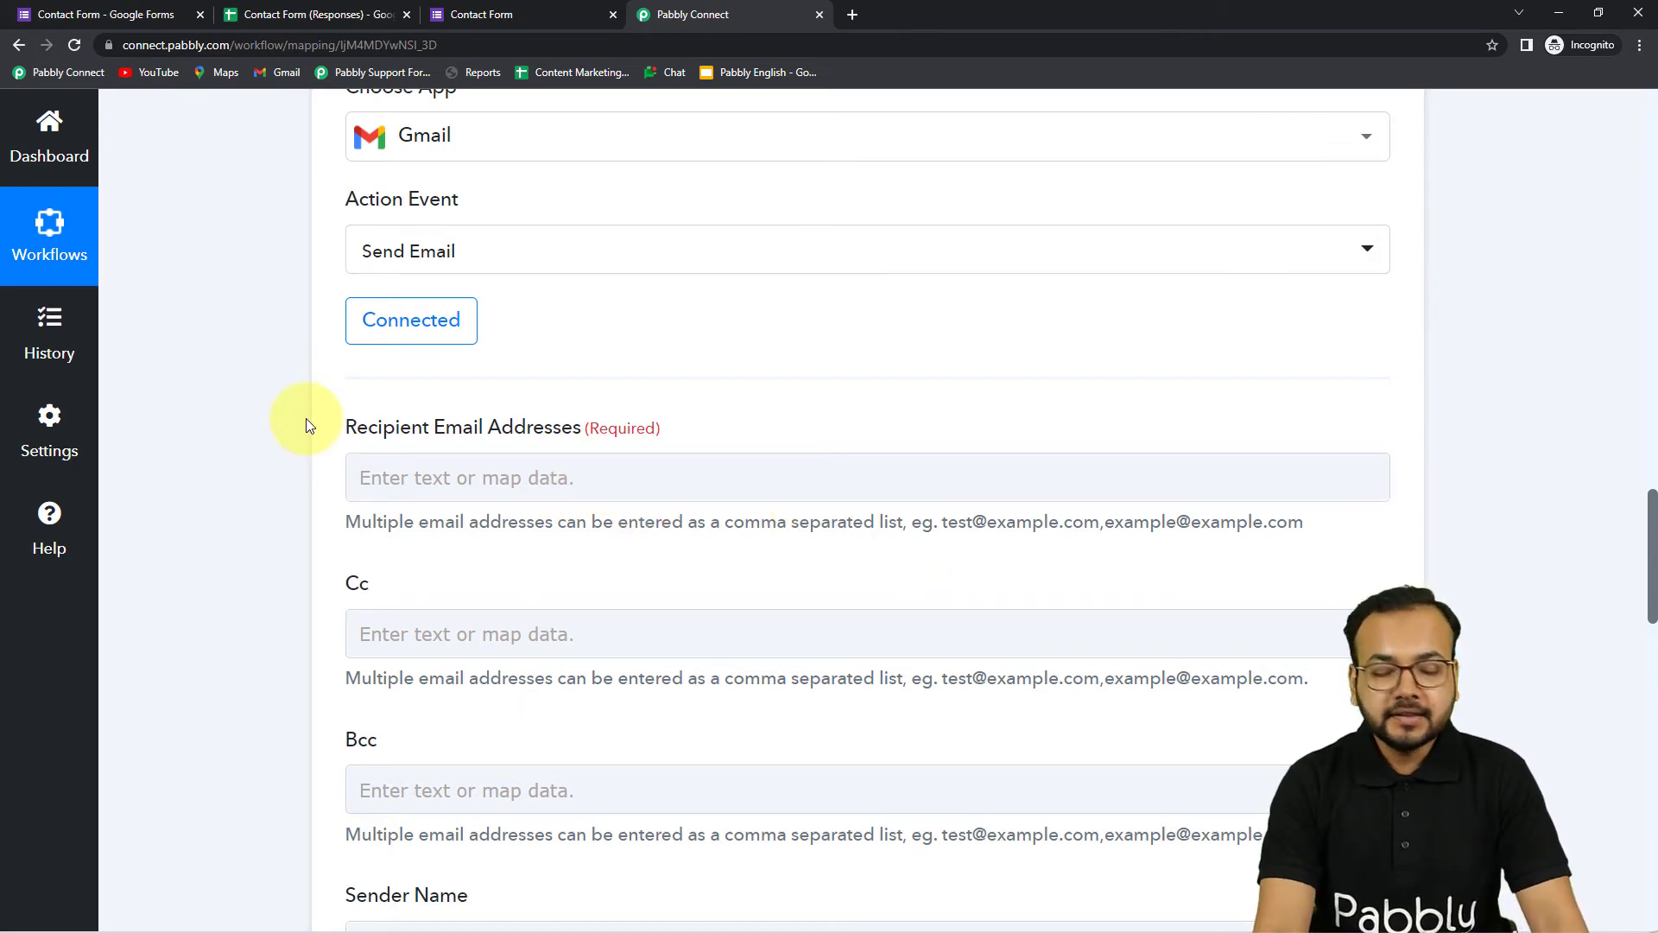
scroll(518, 475, down, 1)
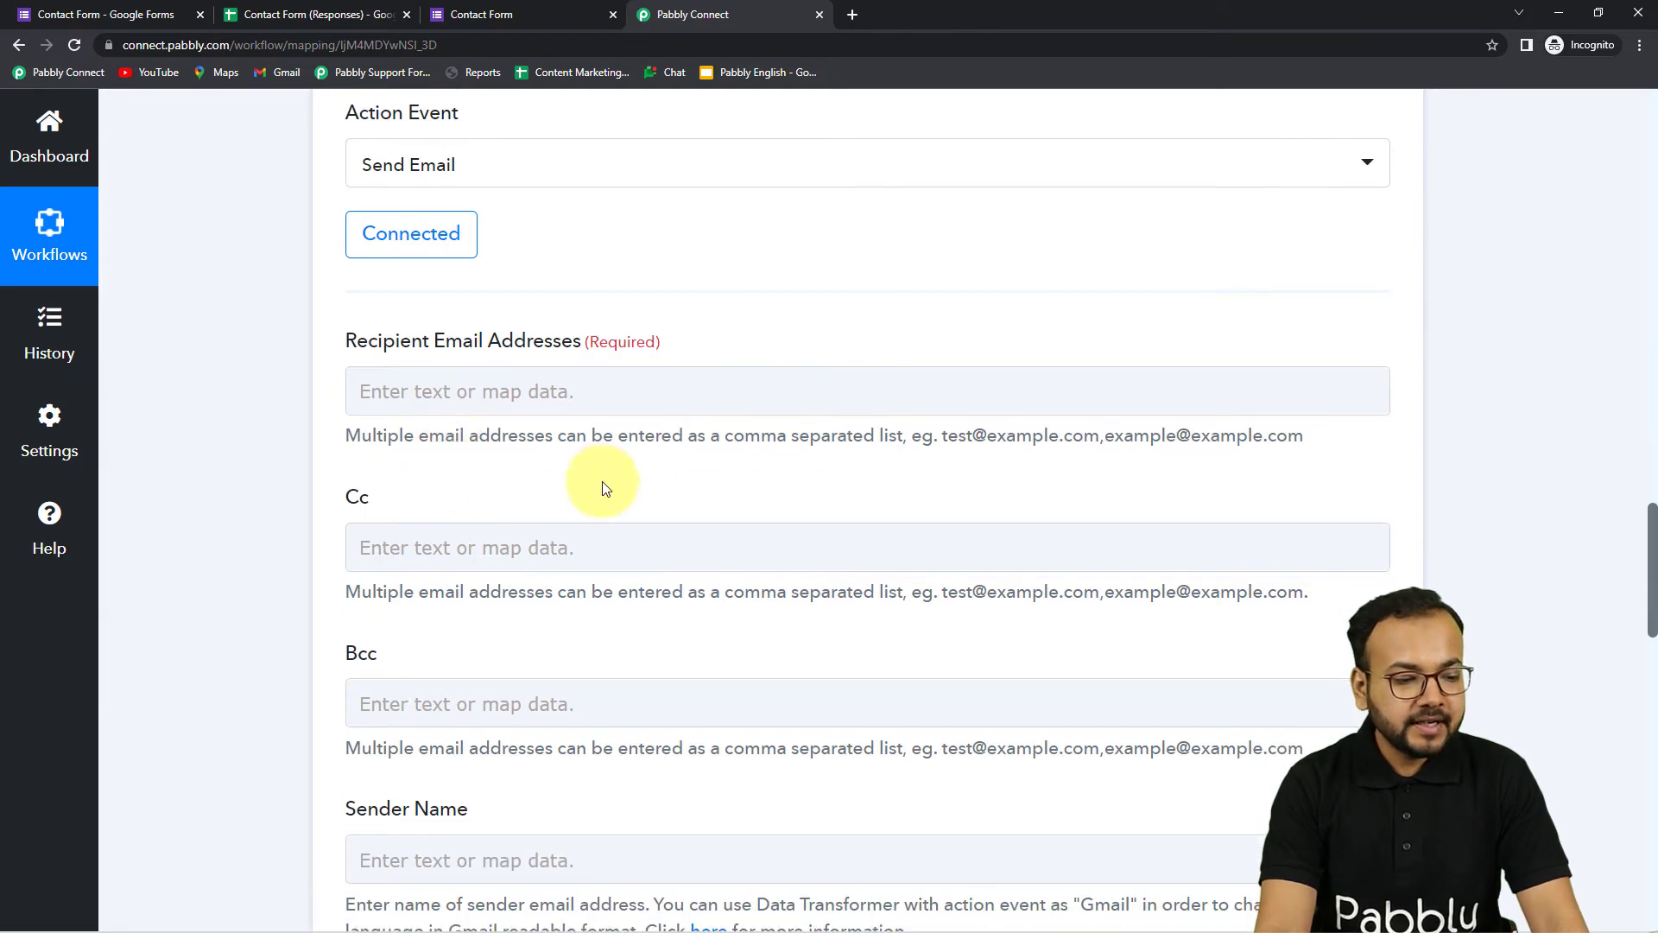
click(565, 410)
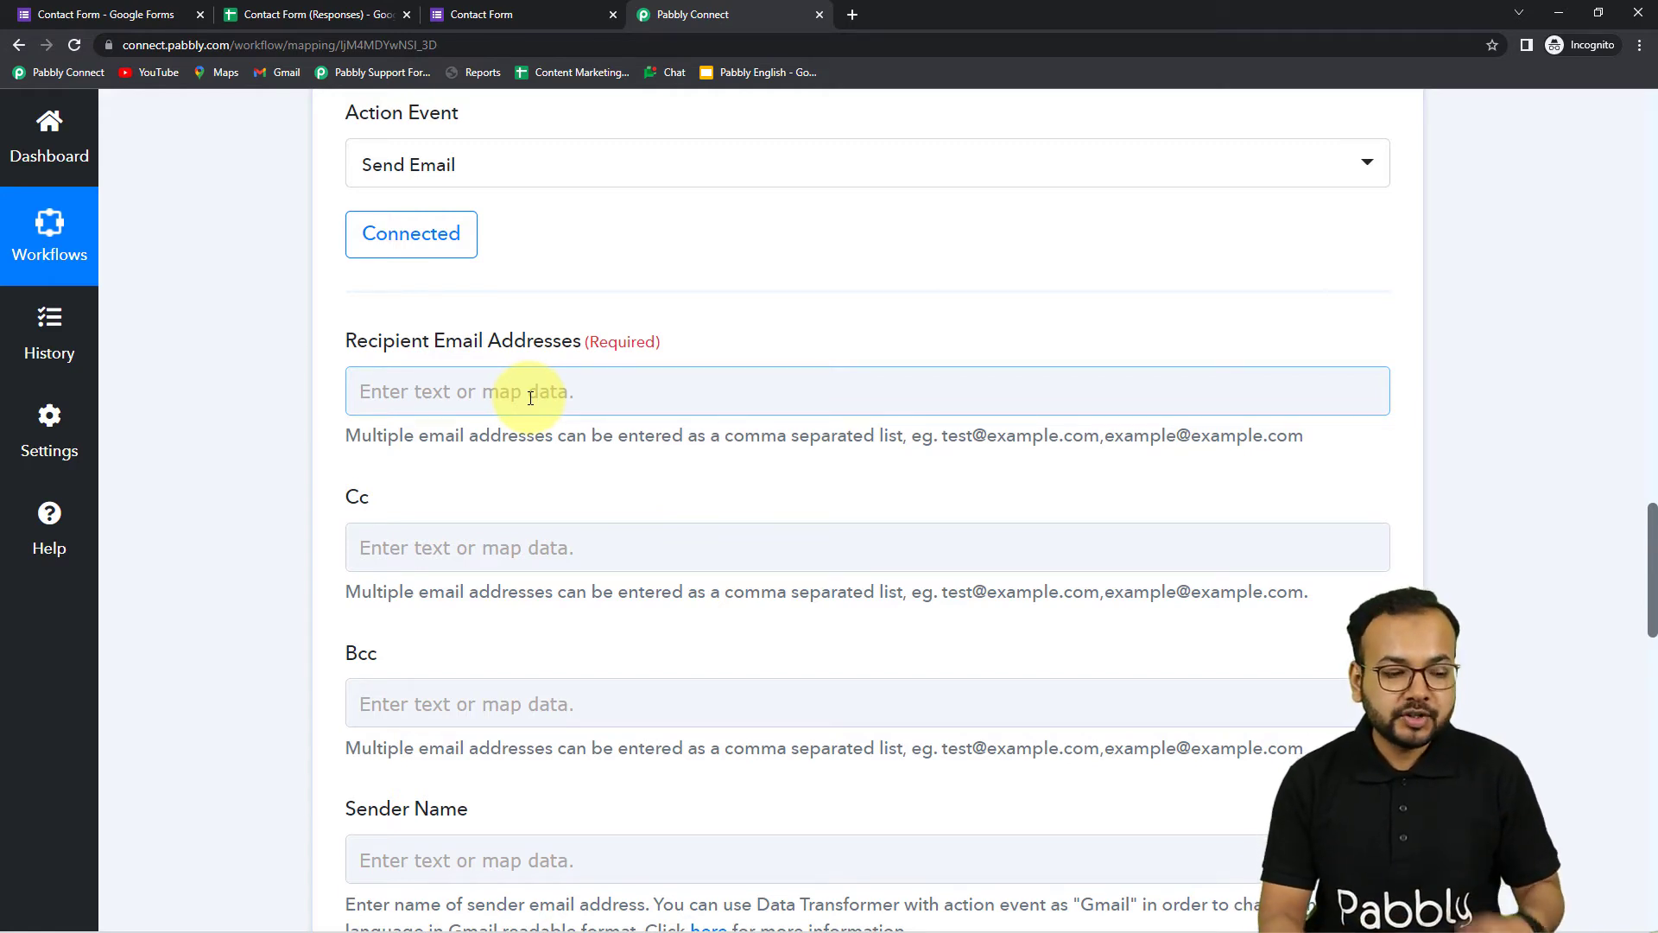
Enter the first recipient address with a comma, then paste the other two addresses
click(530, 398)
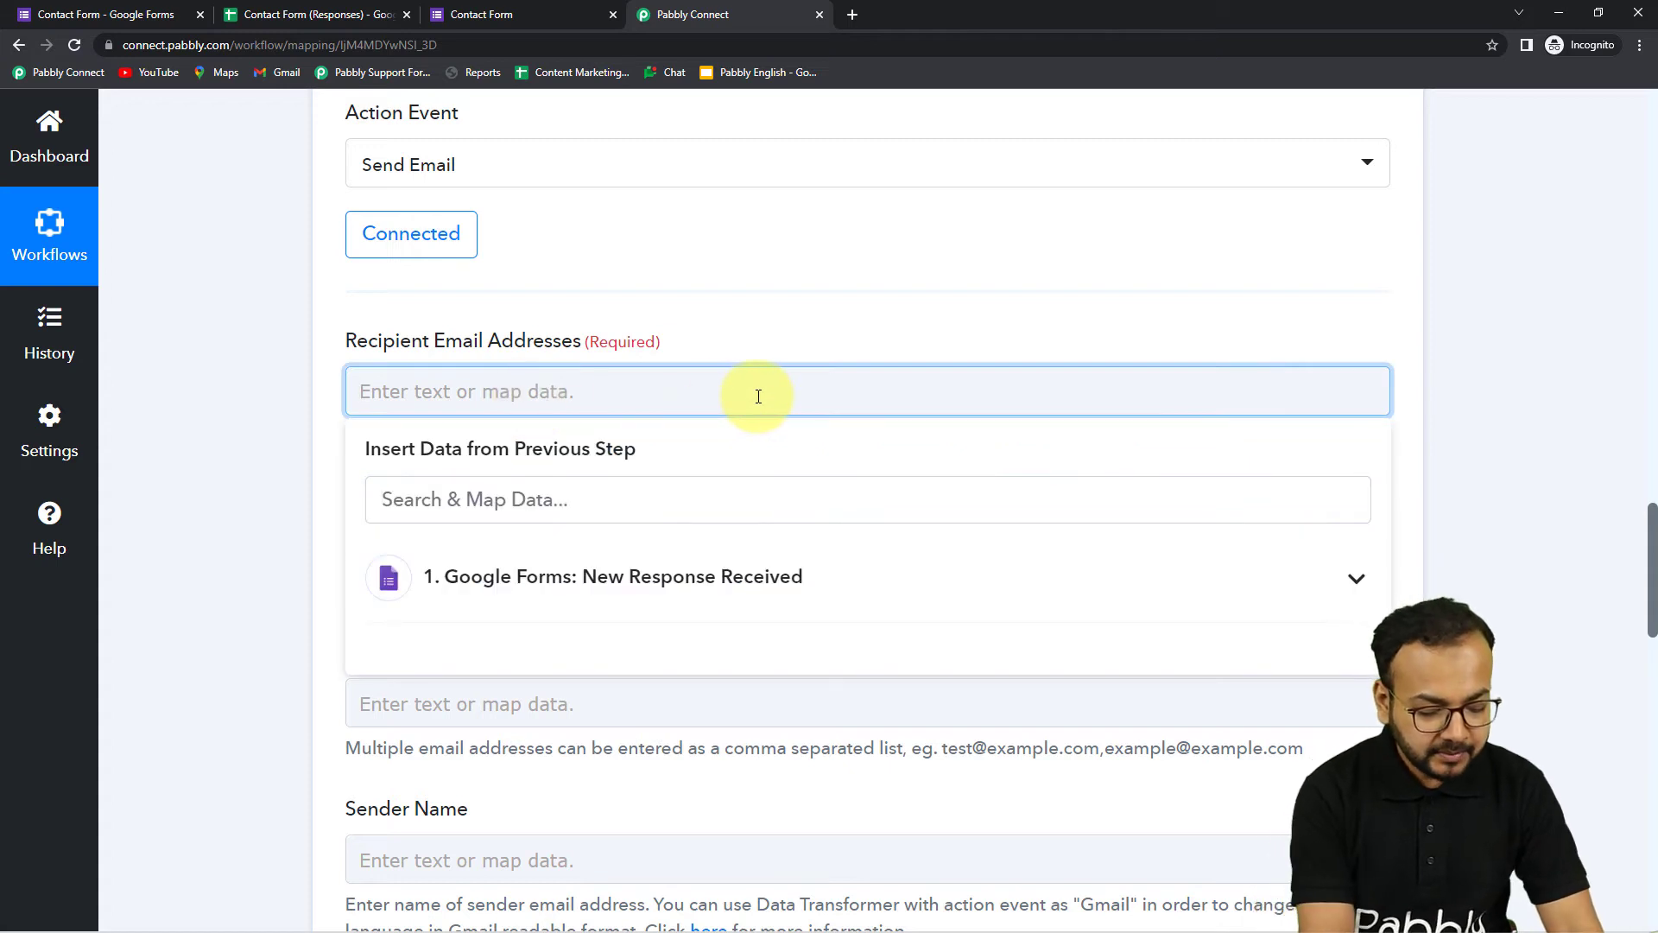
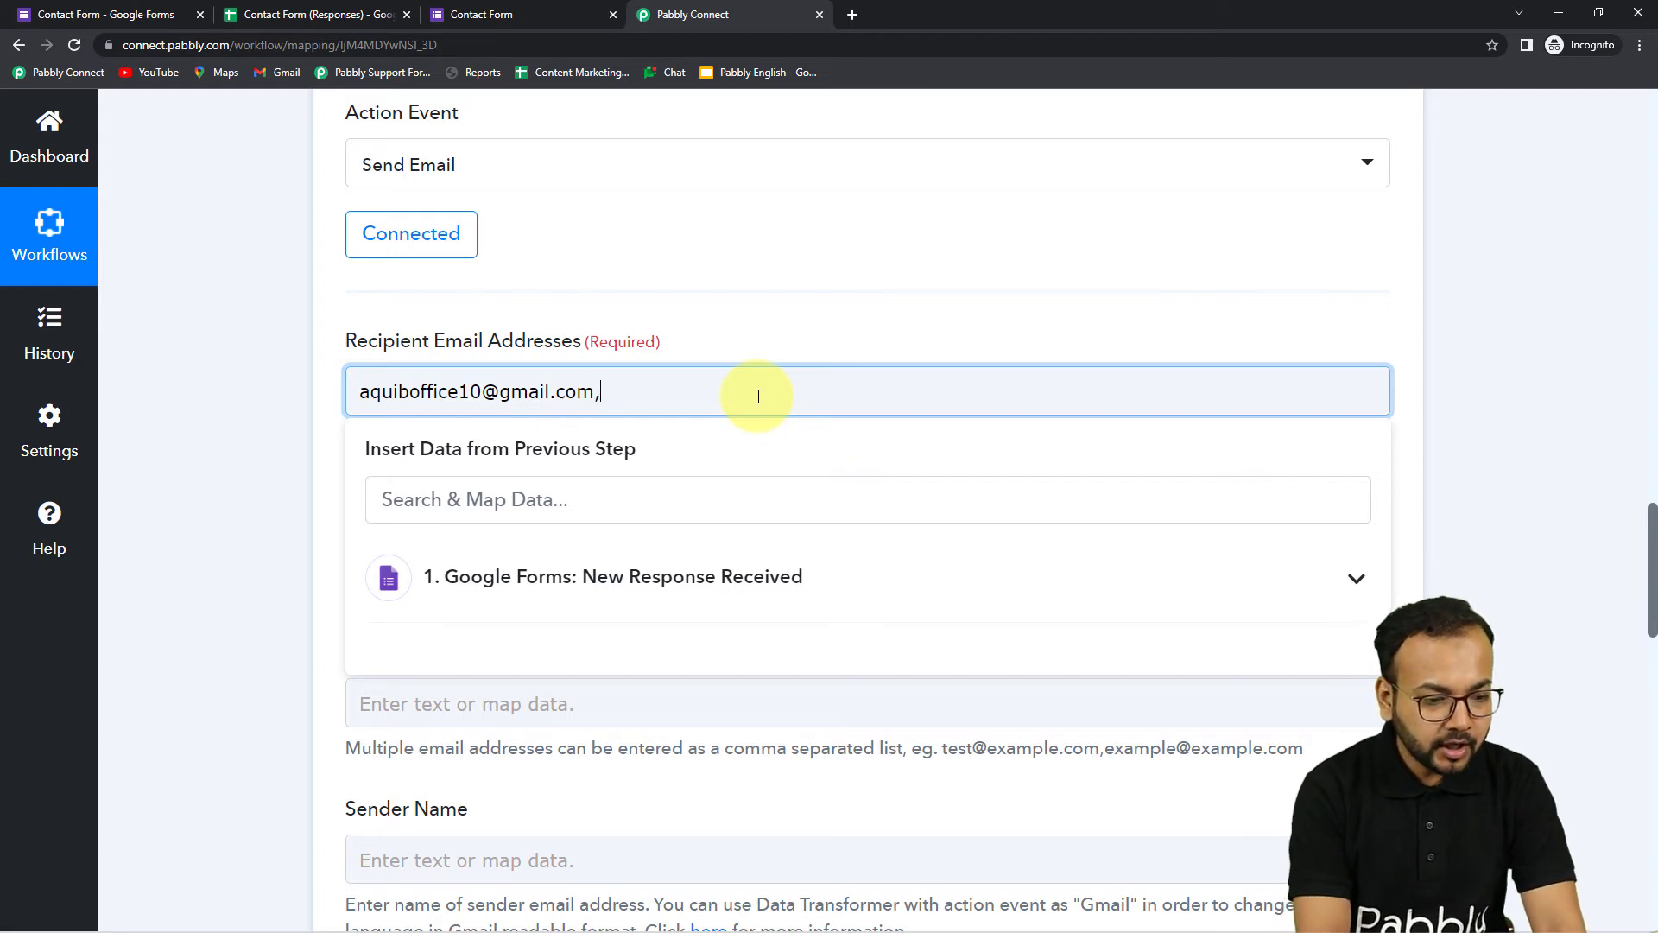
click(279, 356)
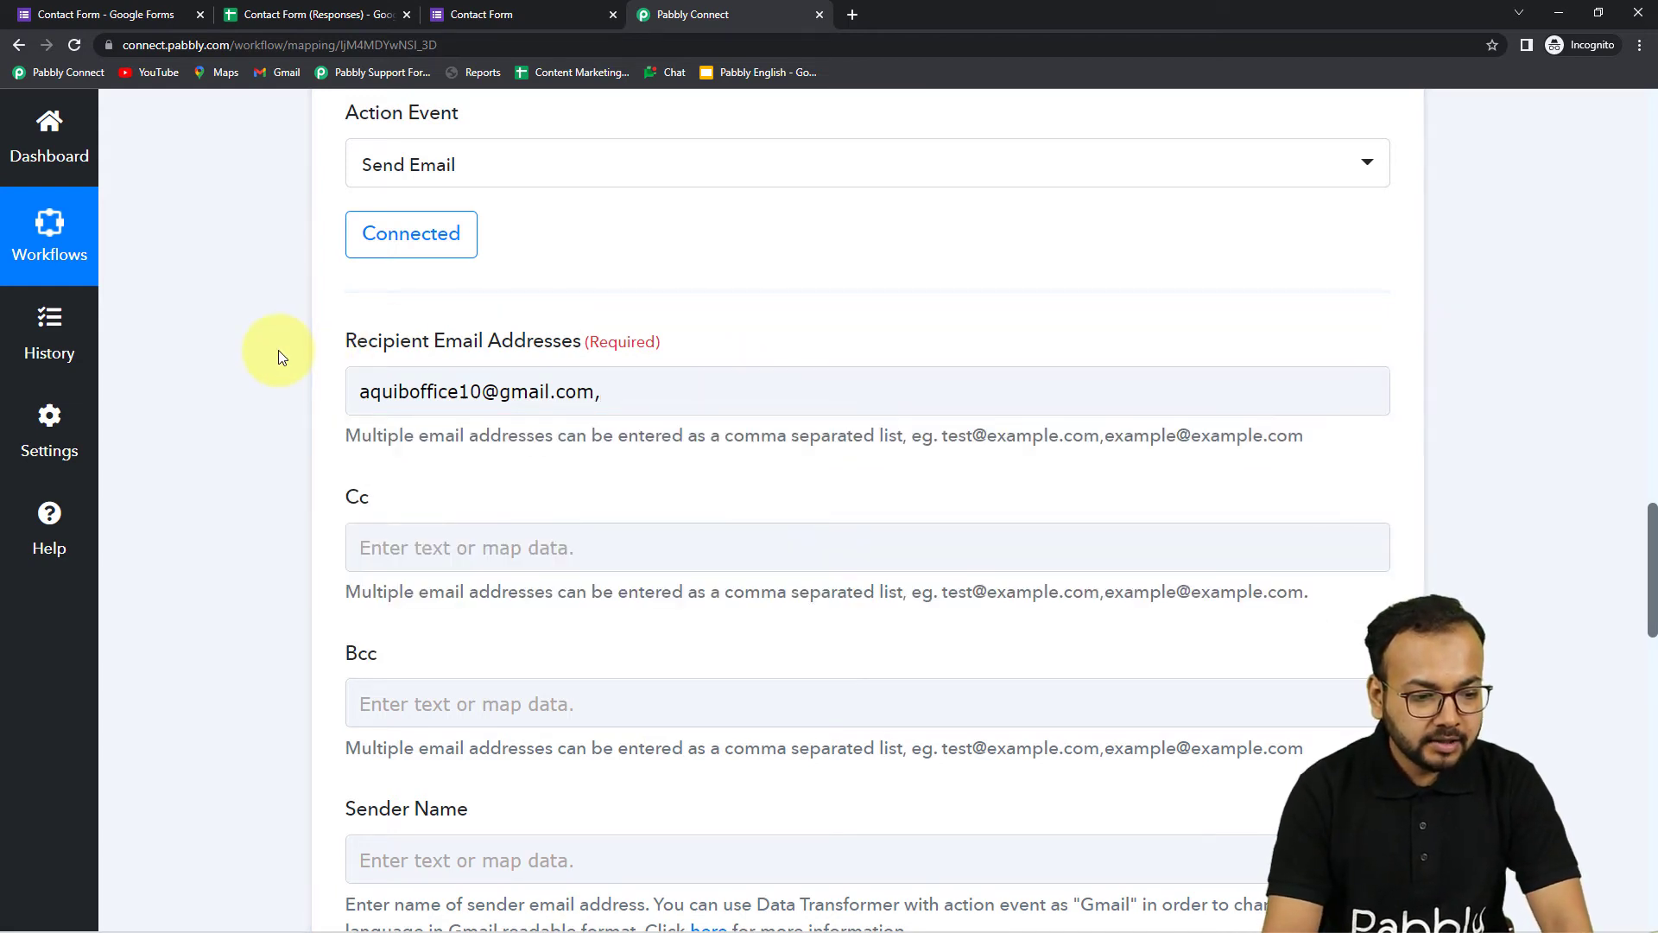
click(656, 387)
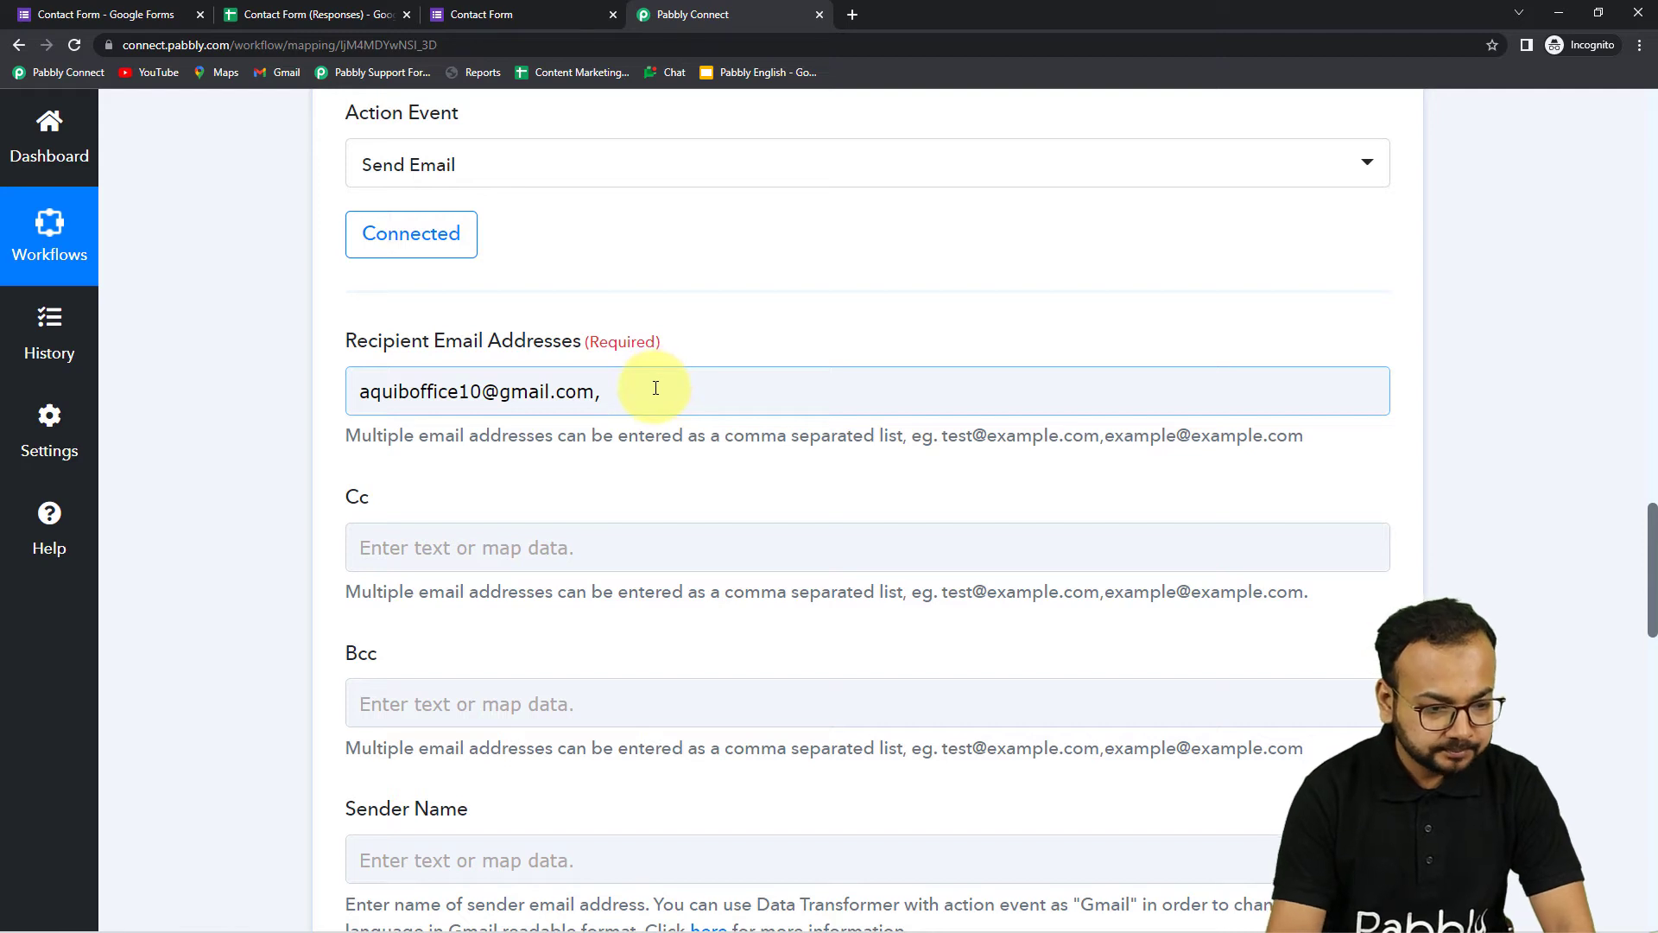
key(ctrl+v)
click(550, 498)
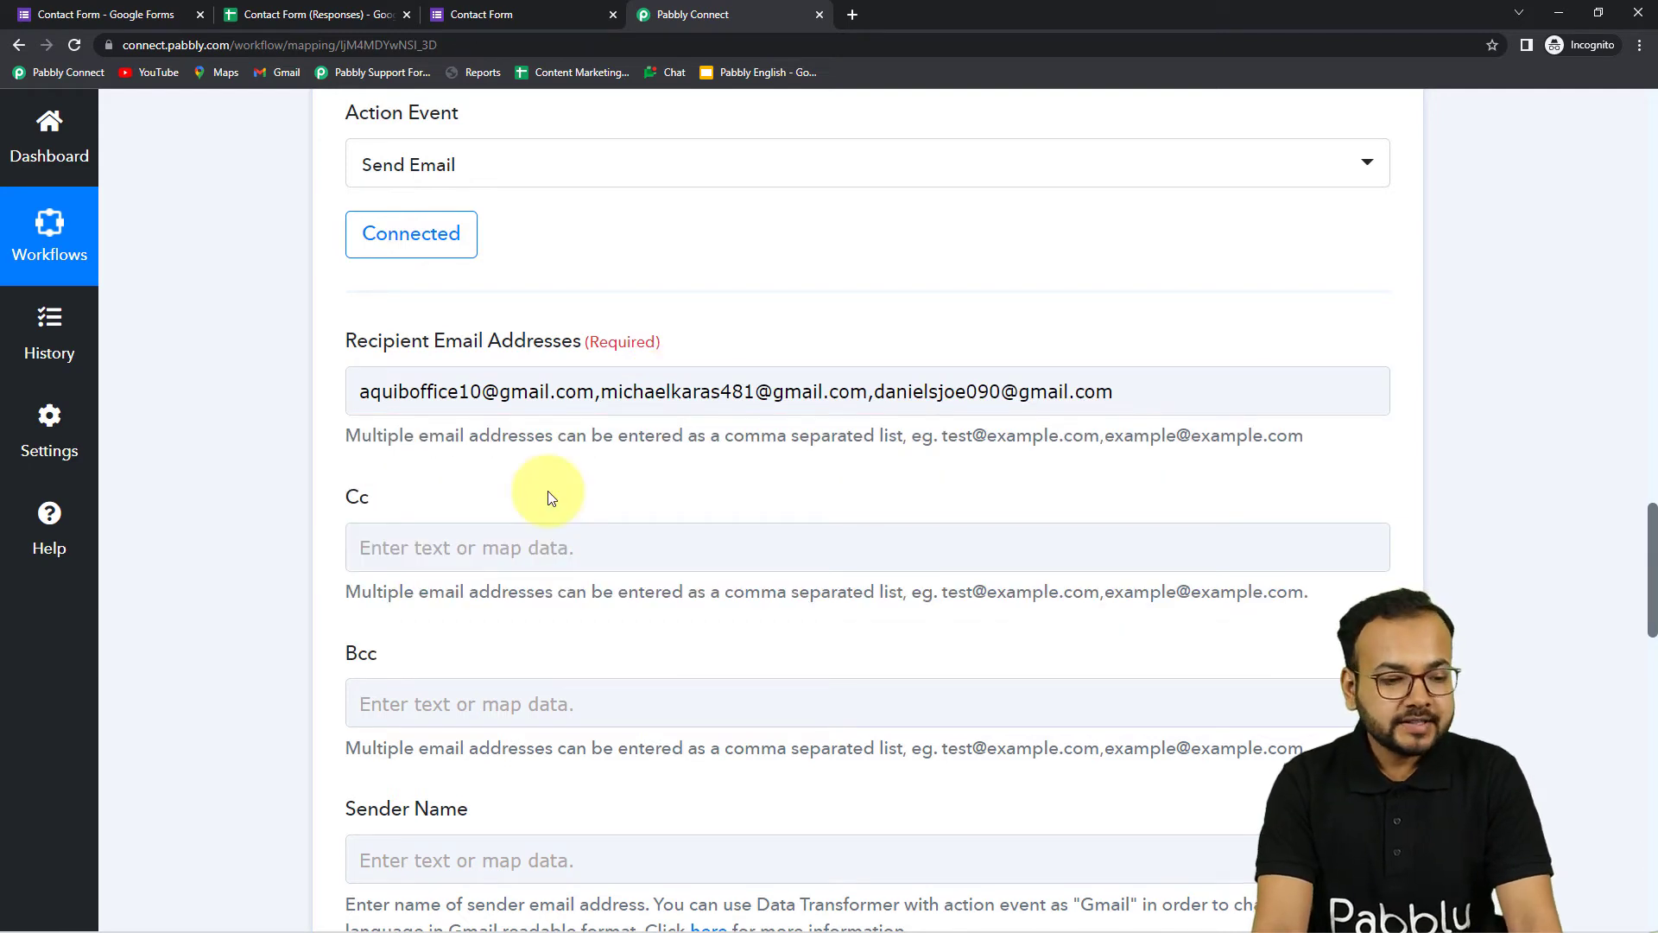
scroll(664, 501, down, 1)
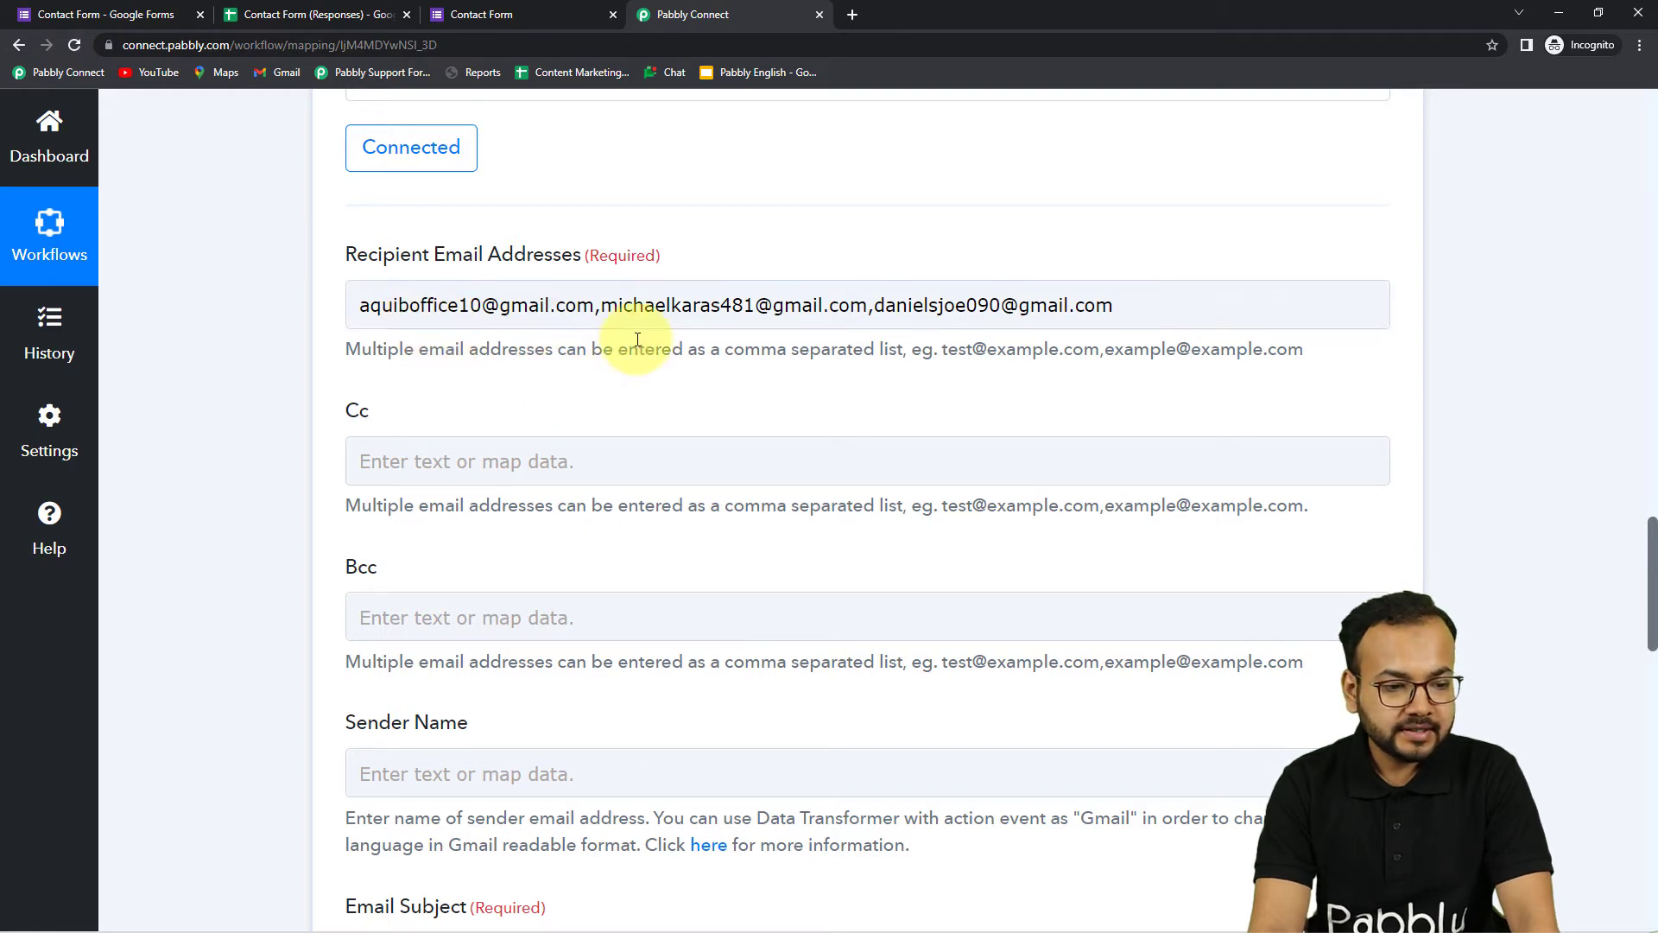
scroll(888, 418, down, 1)
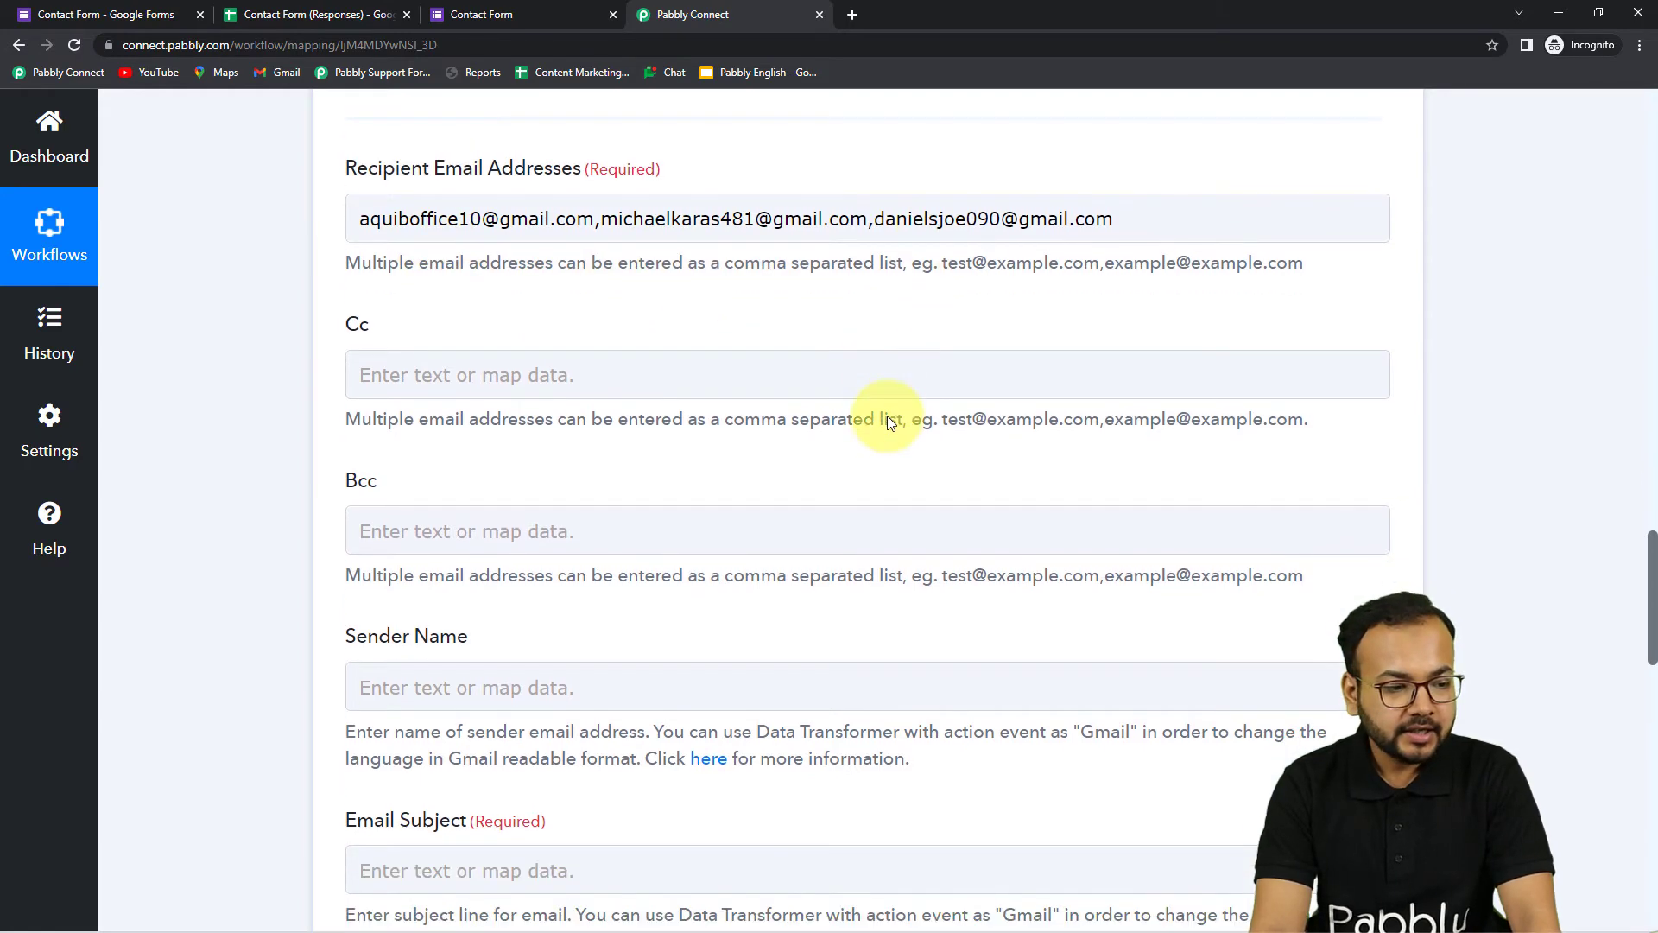
scroll(888, 418, down, 1)
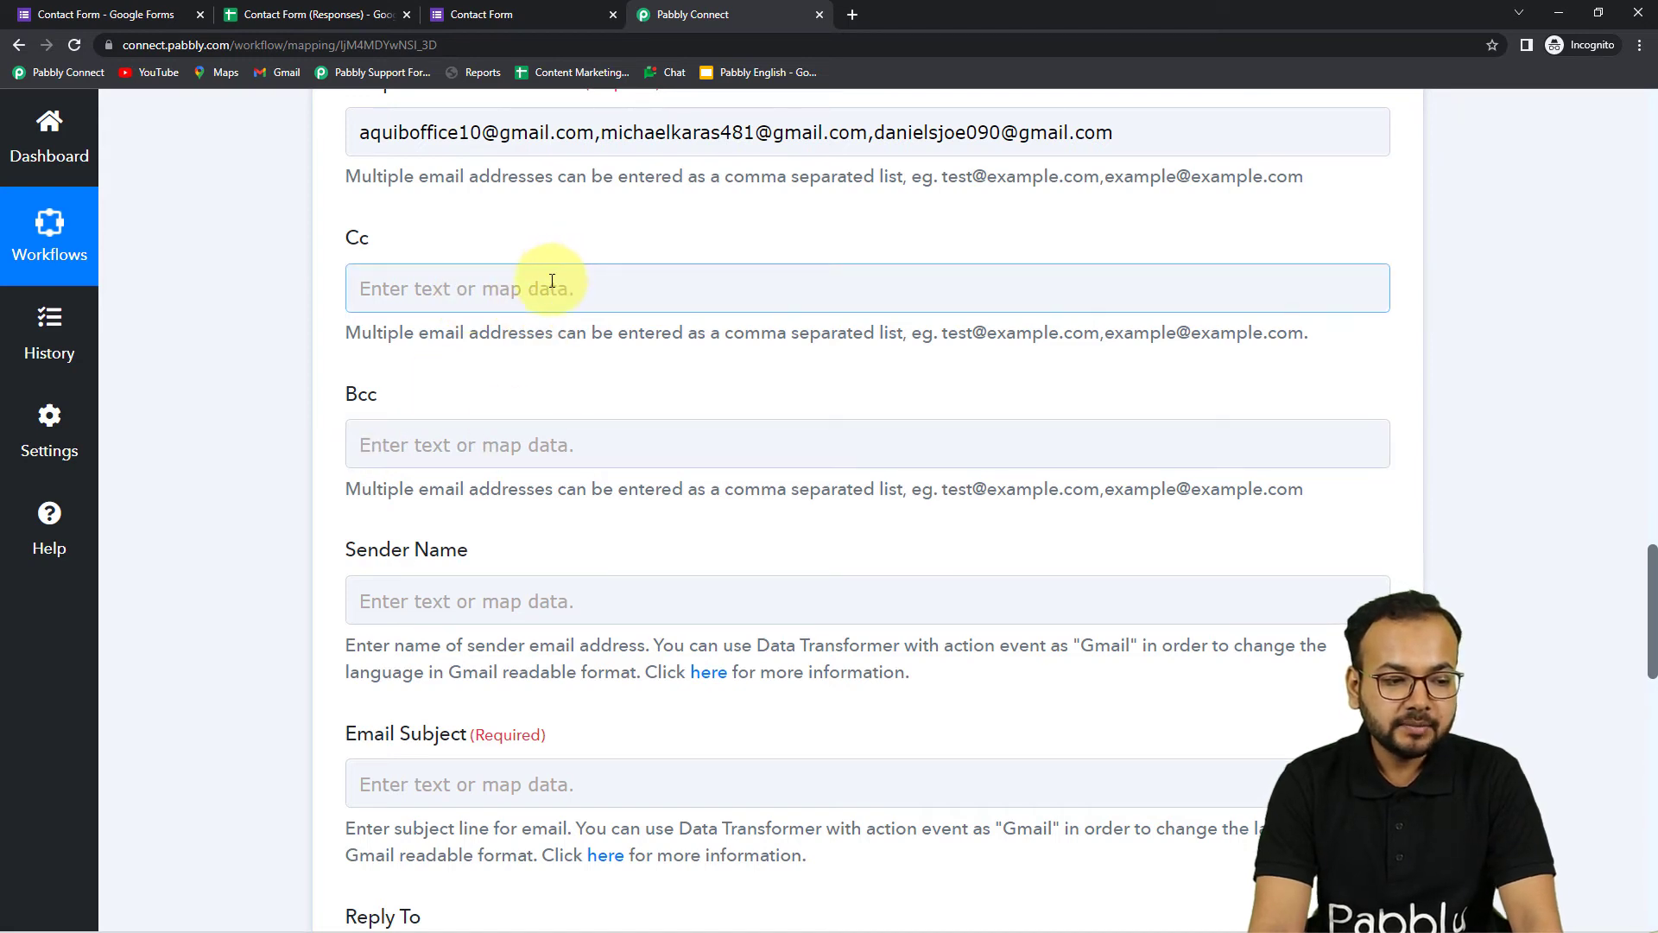
scroll(547, 481, down, 4)
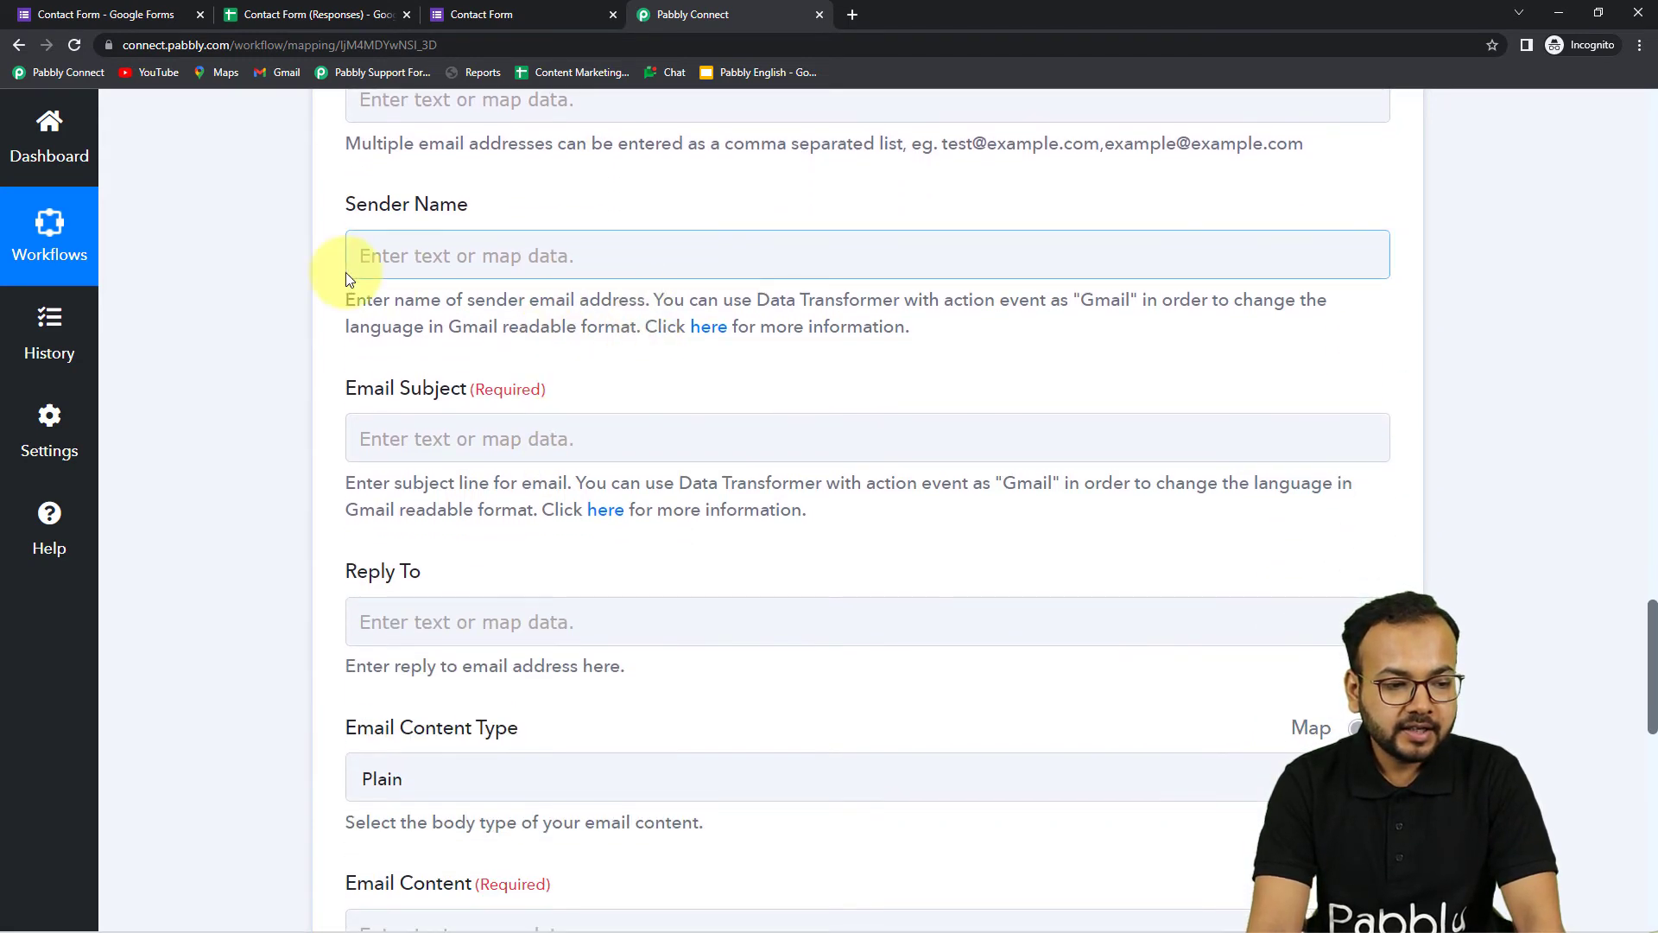
Set the Sender Name field to the sender's full name
click(537, 256)
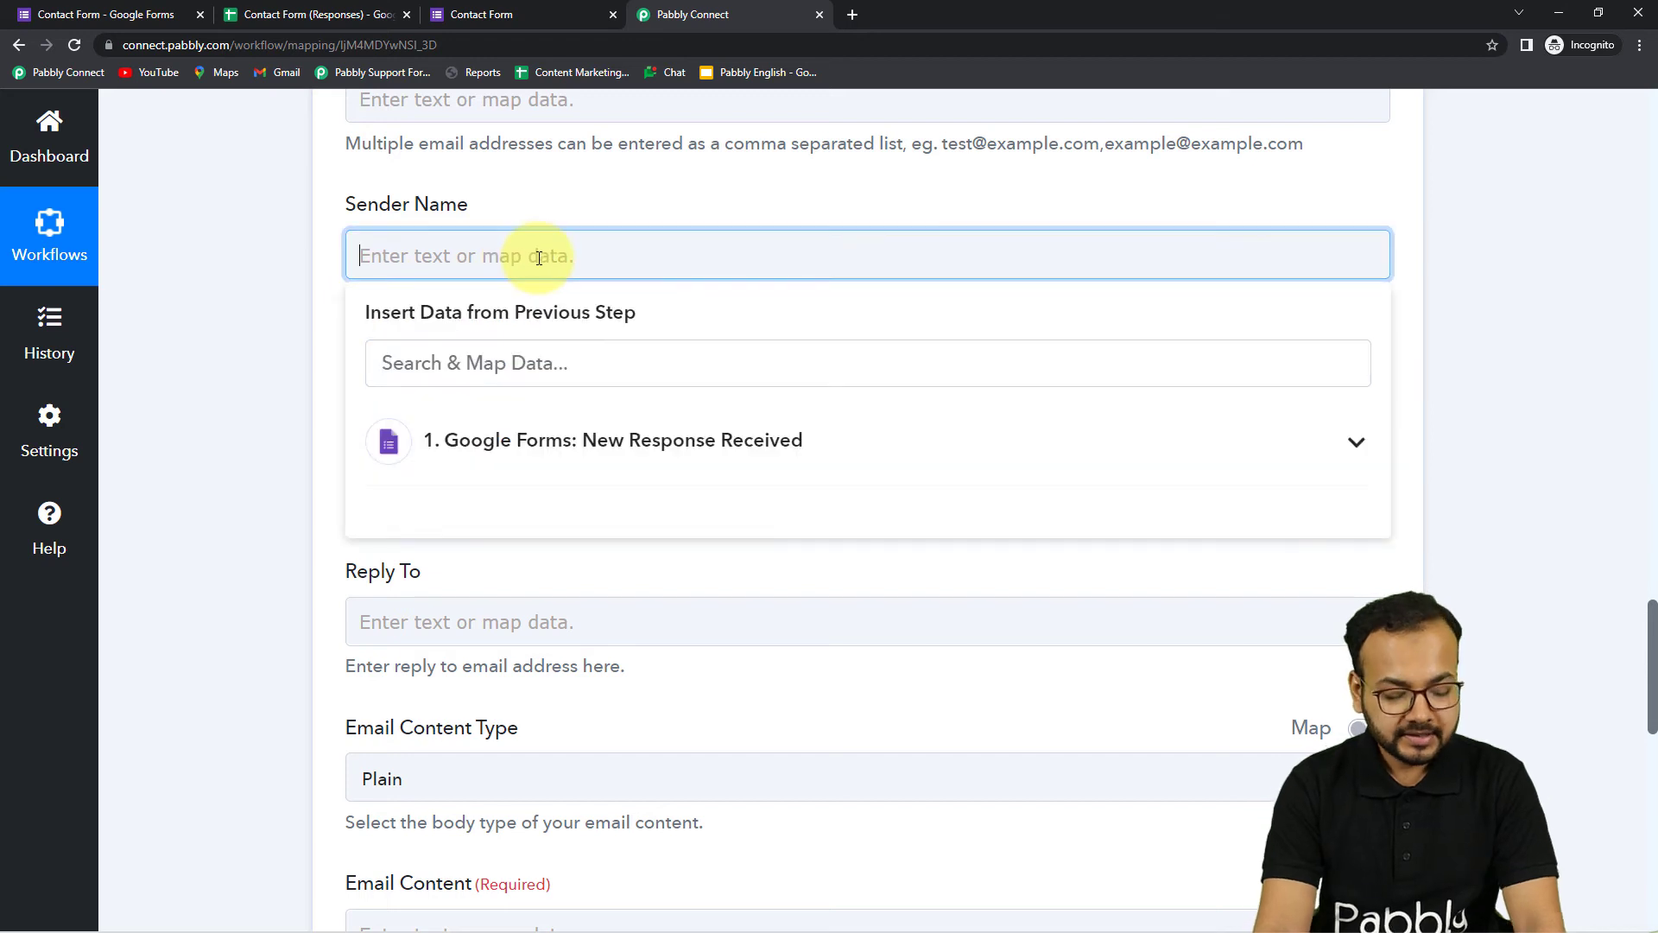
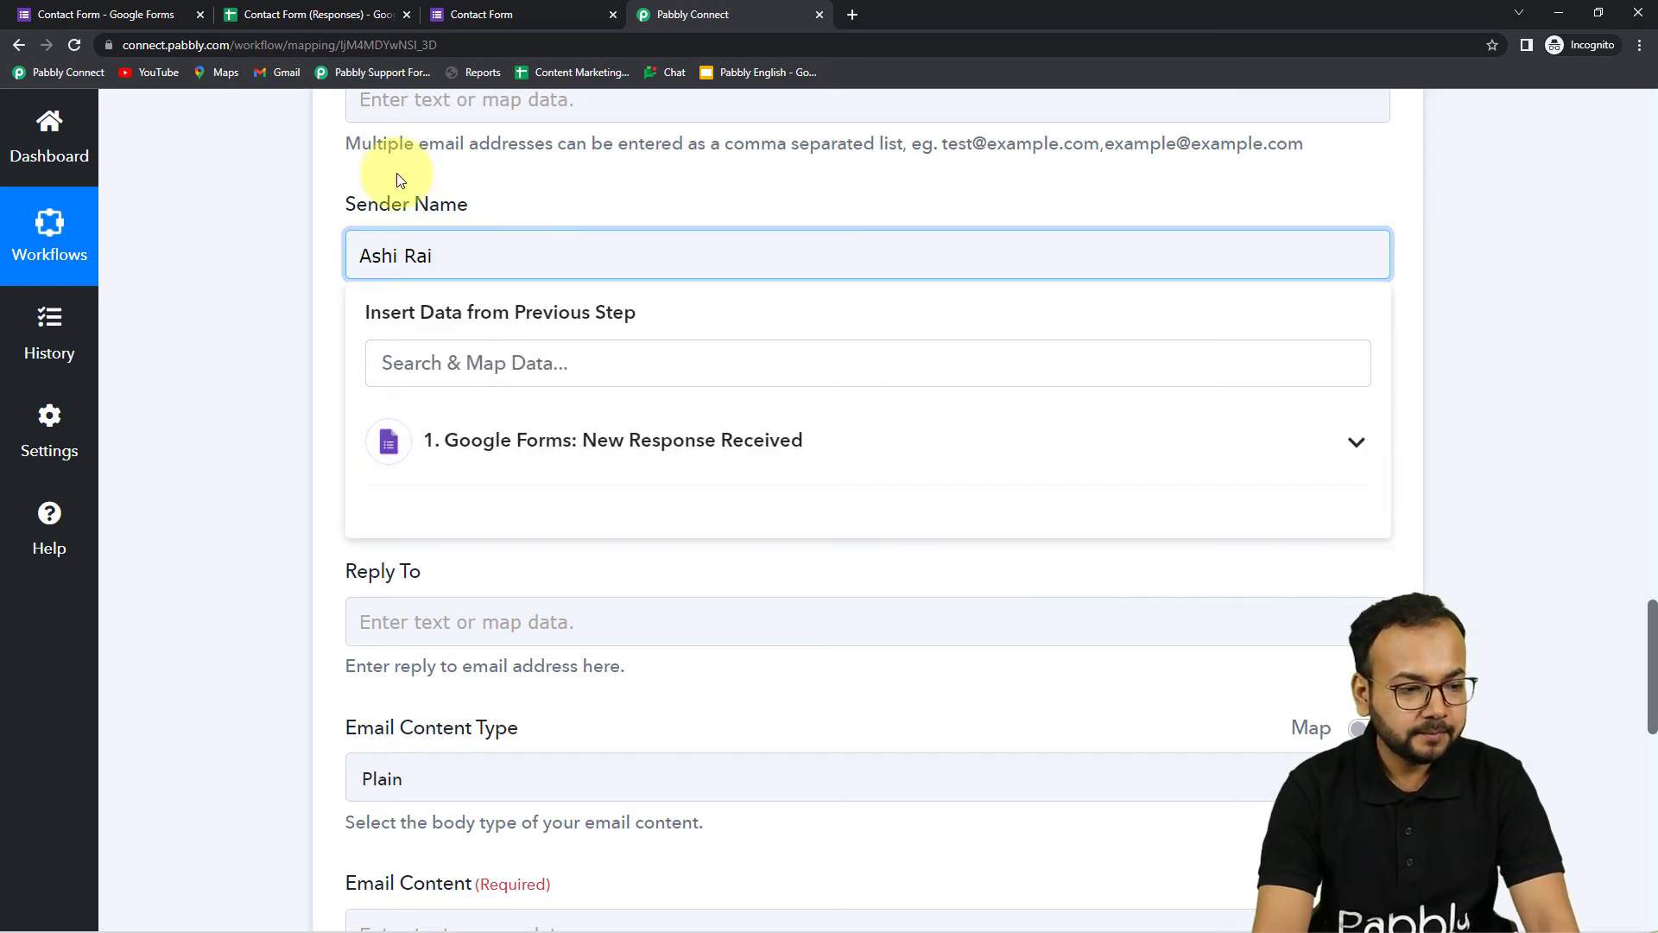
click(200, 157)
scroll(283, 236, up, 1)
scroll(310, 370, down, 3)
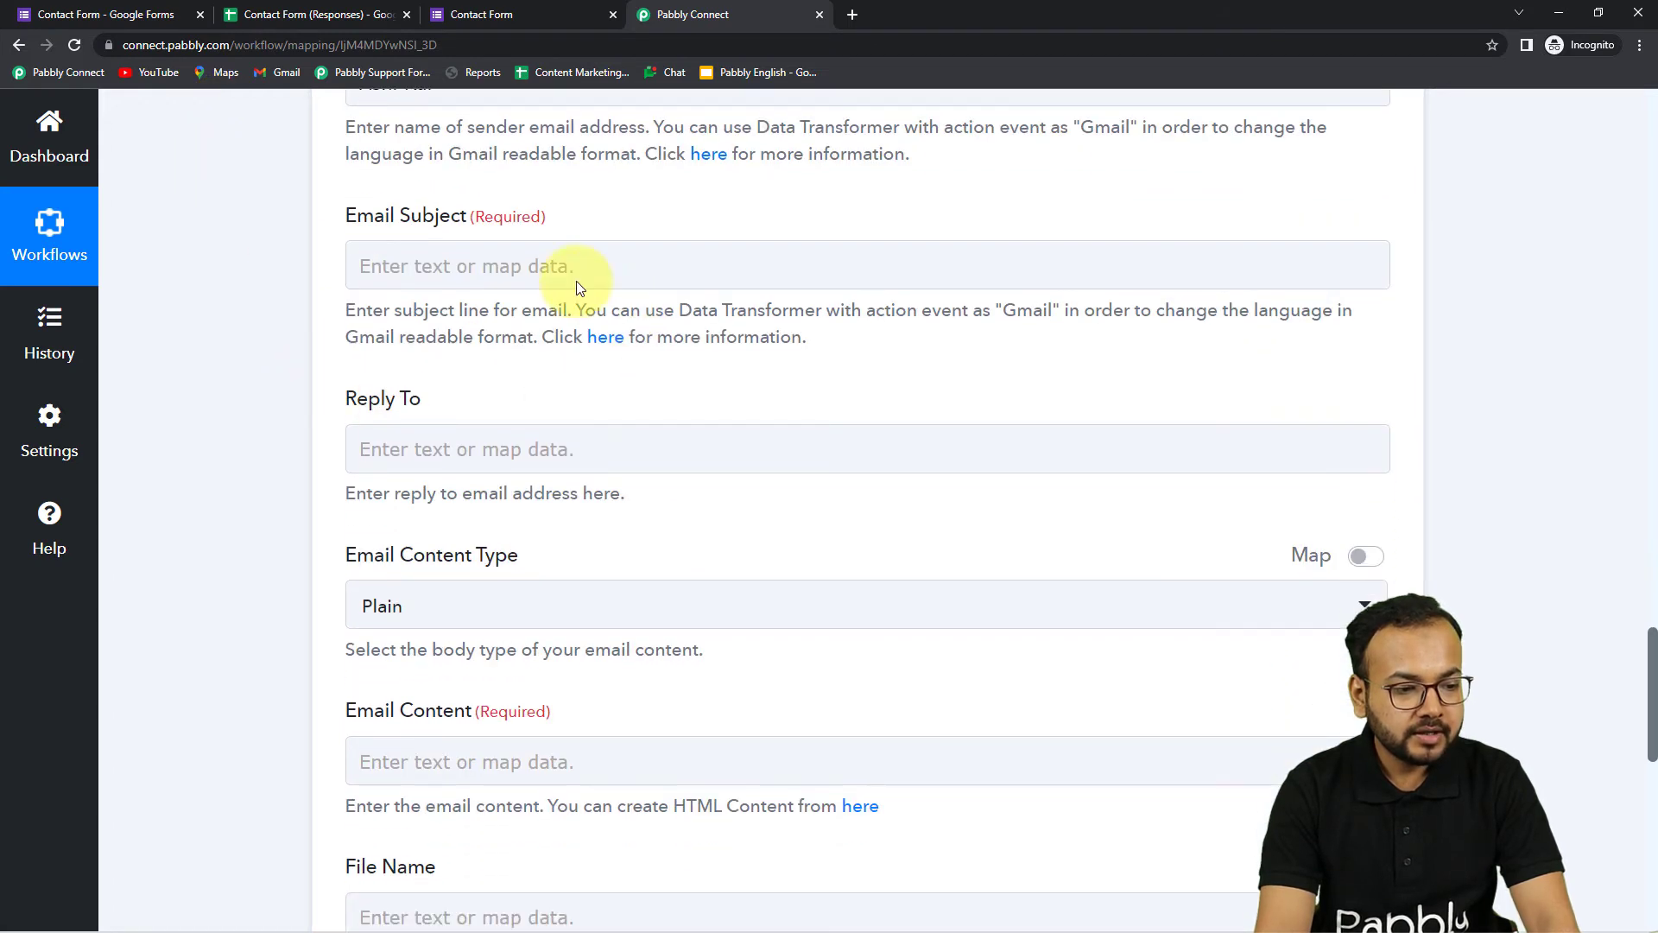
Set the email subject to 'New Submission Received from Google Forms'
click(587, 259)
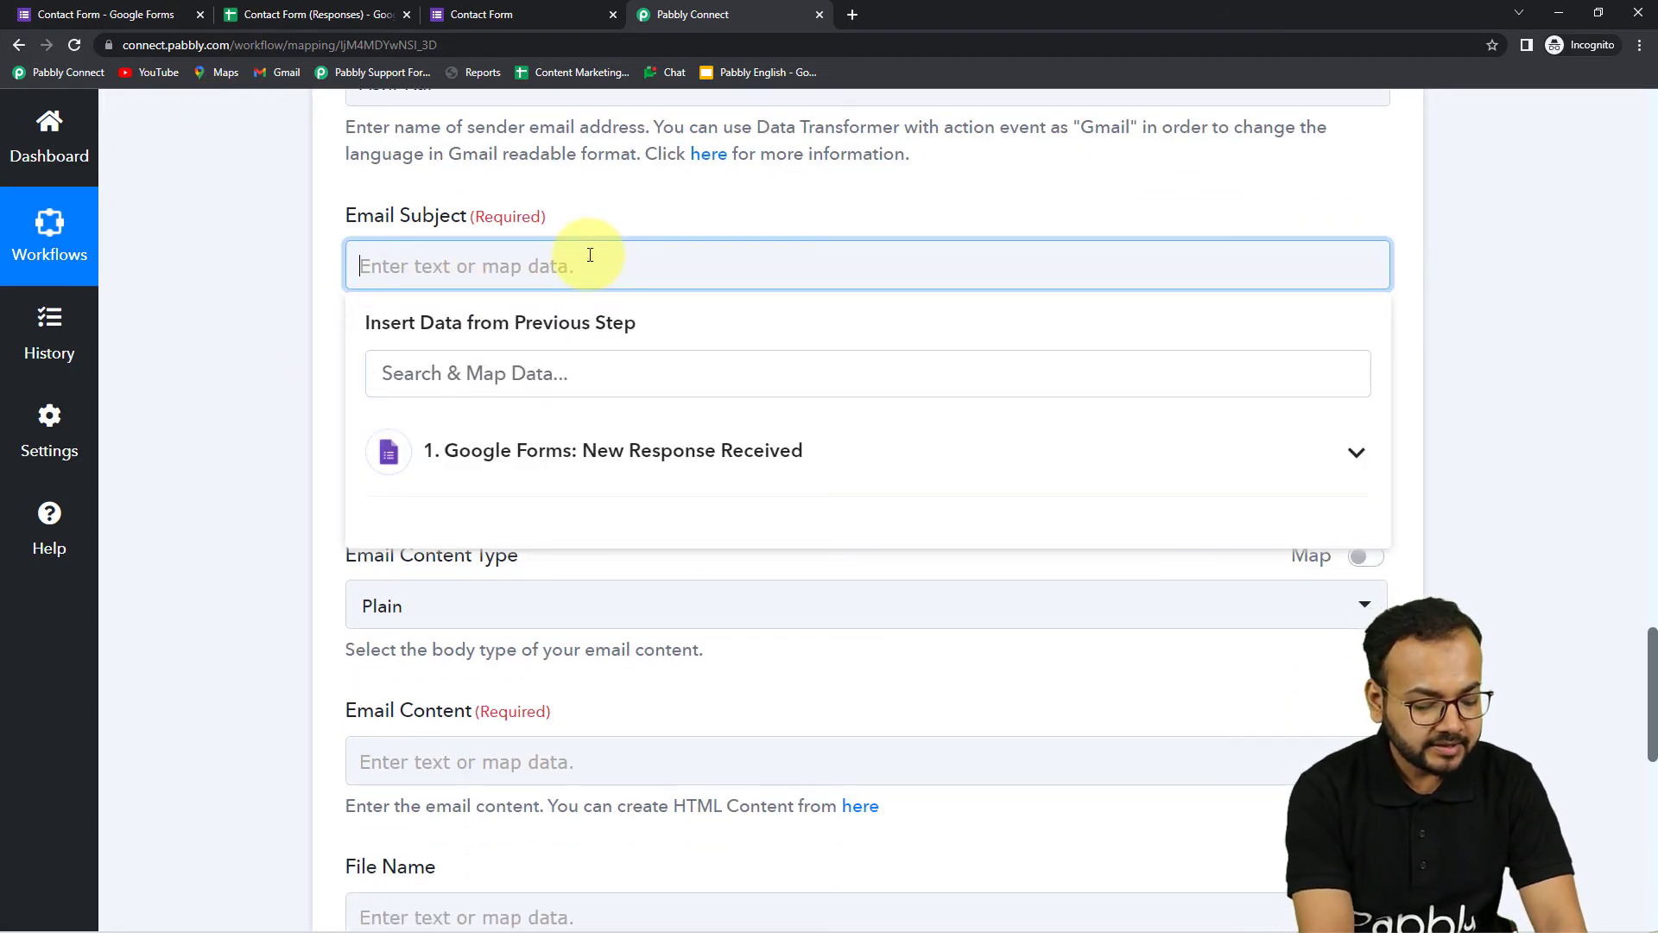
text(Ne)
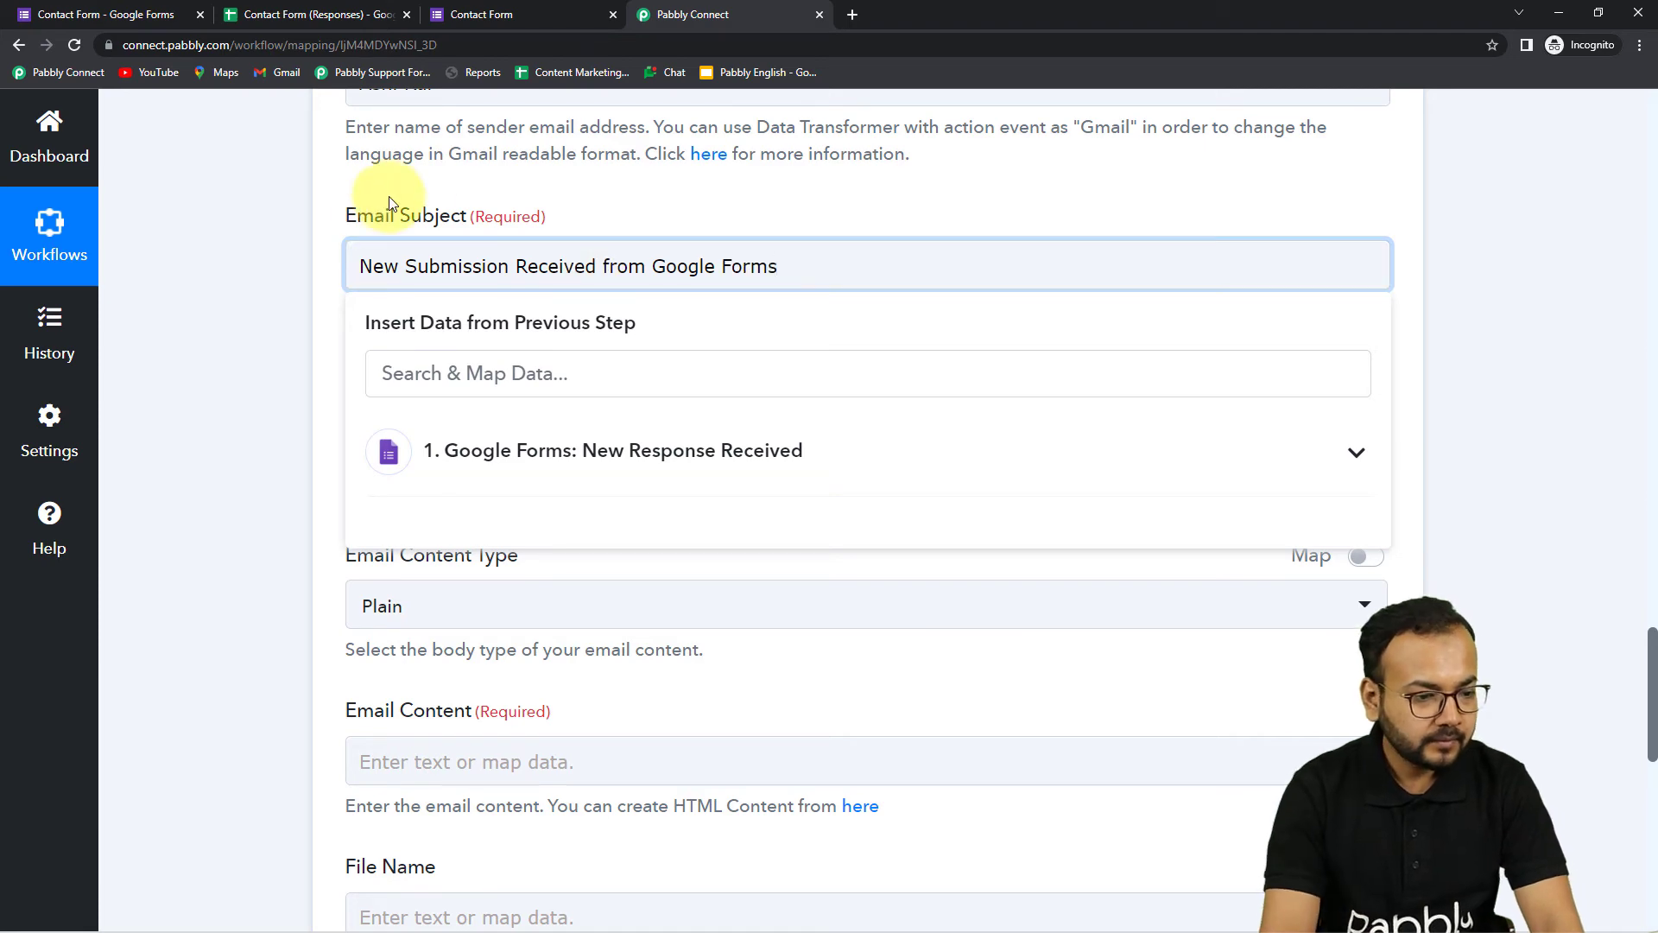
click(276, 236)
scroll(276, 236, down, 3)
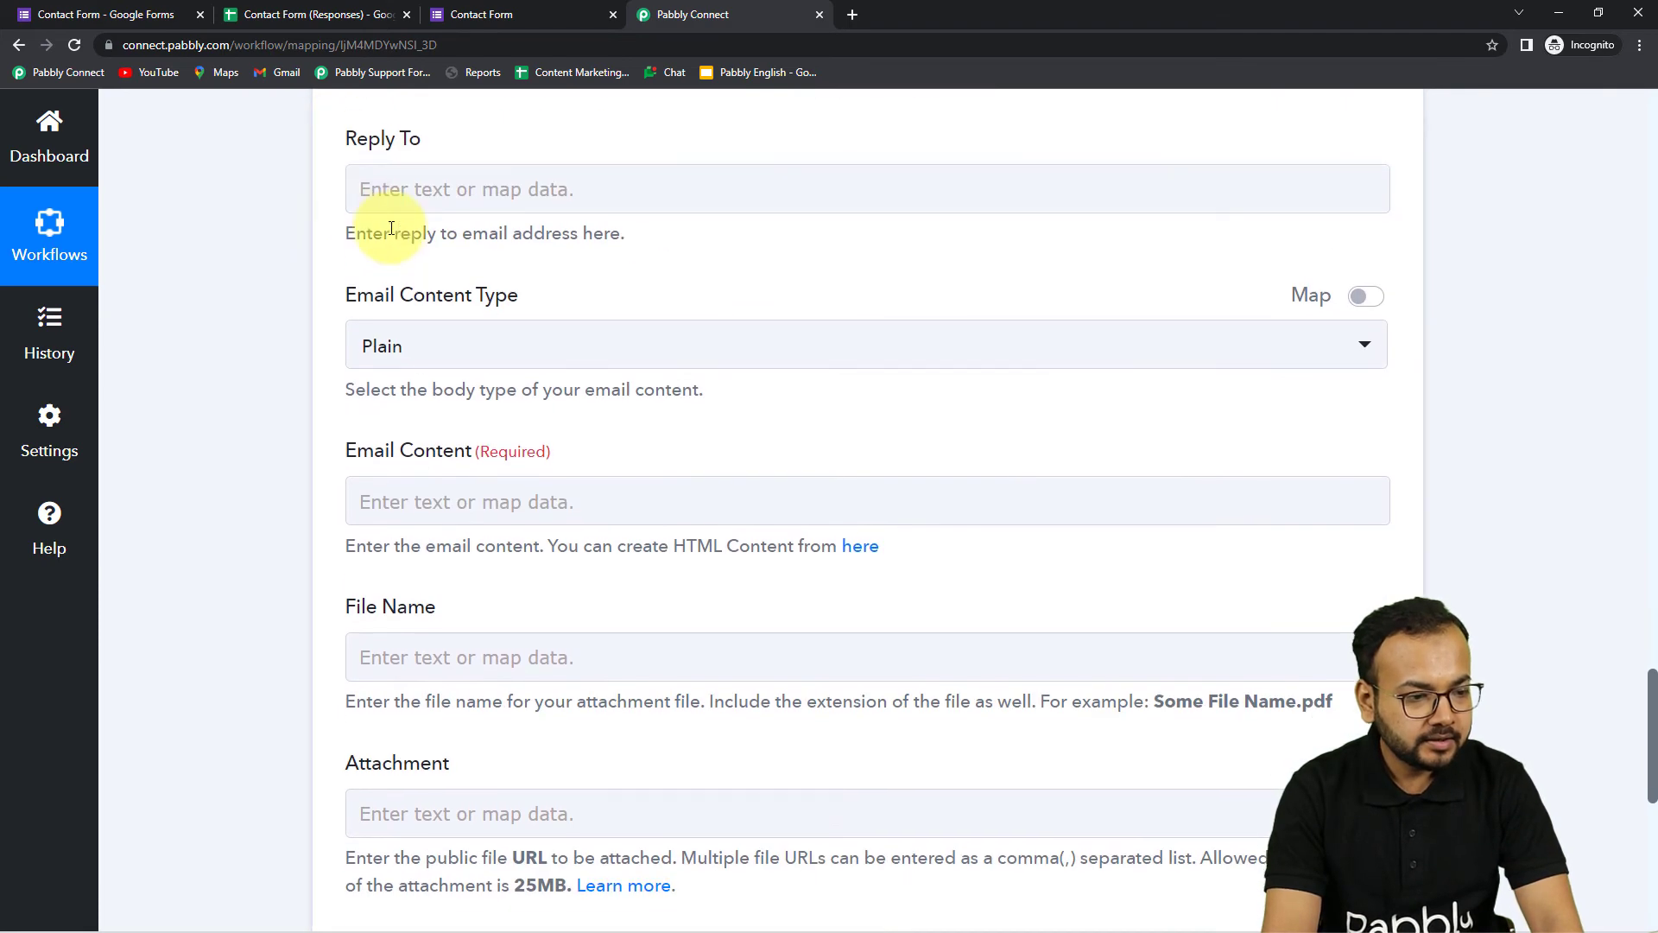
Keep the Email Content Type set to Plain
scroll(345, 199, down, 2)
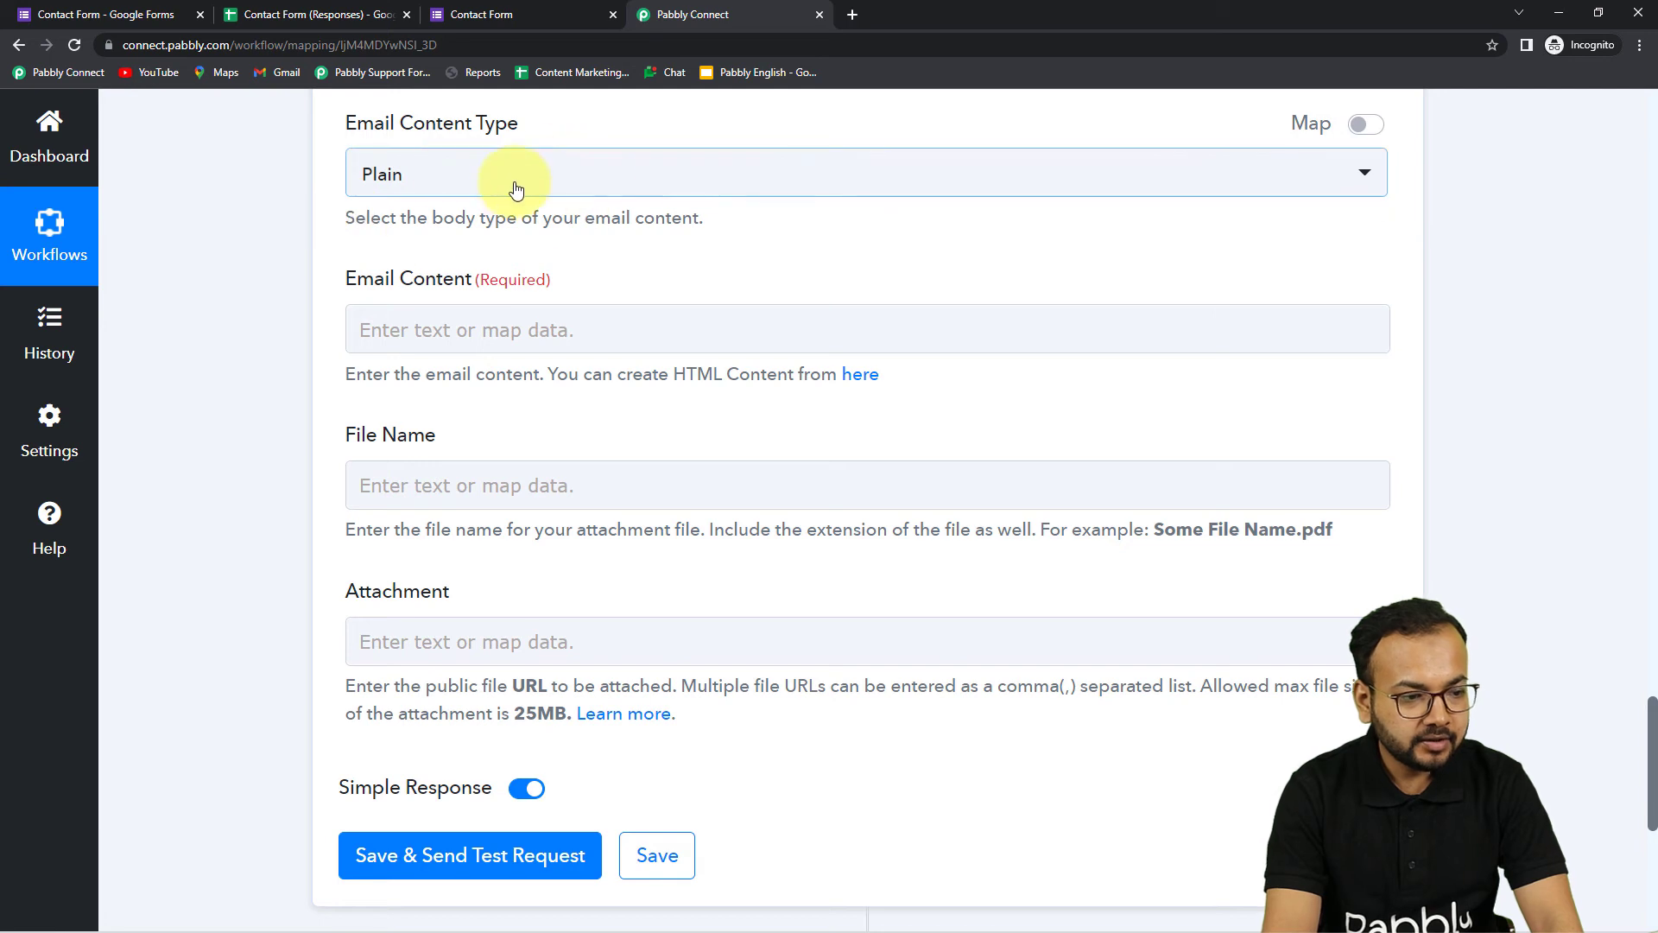
click(516, 188)
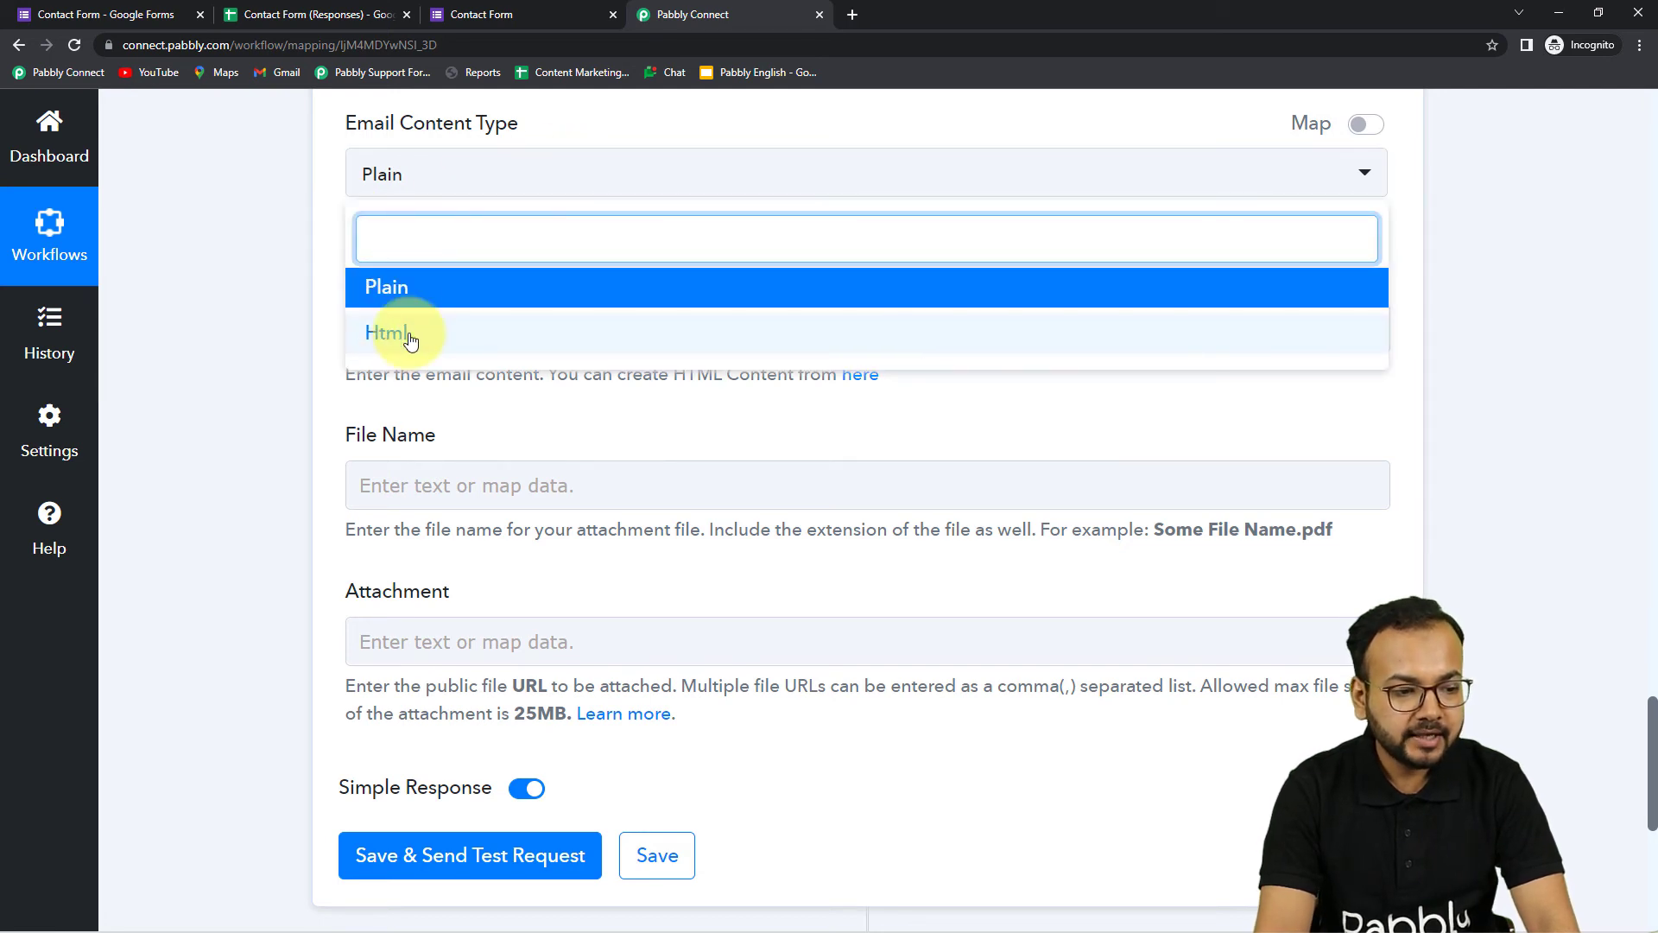
click(396, 277)
Write the body: team greeting, intro, Name/Age/Email/Mobile/Proffession labels and Team Pabbly sign-off
click(286, 275)
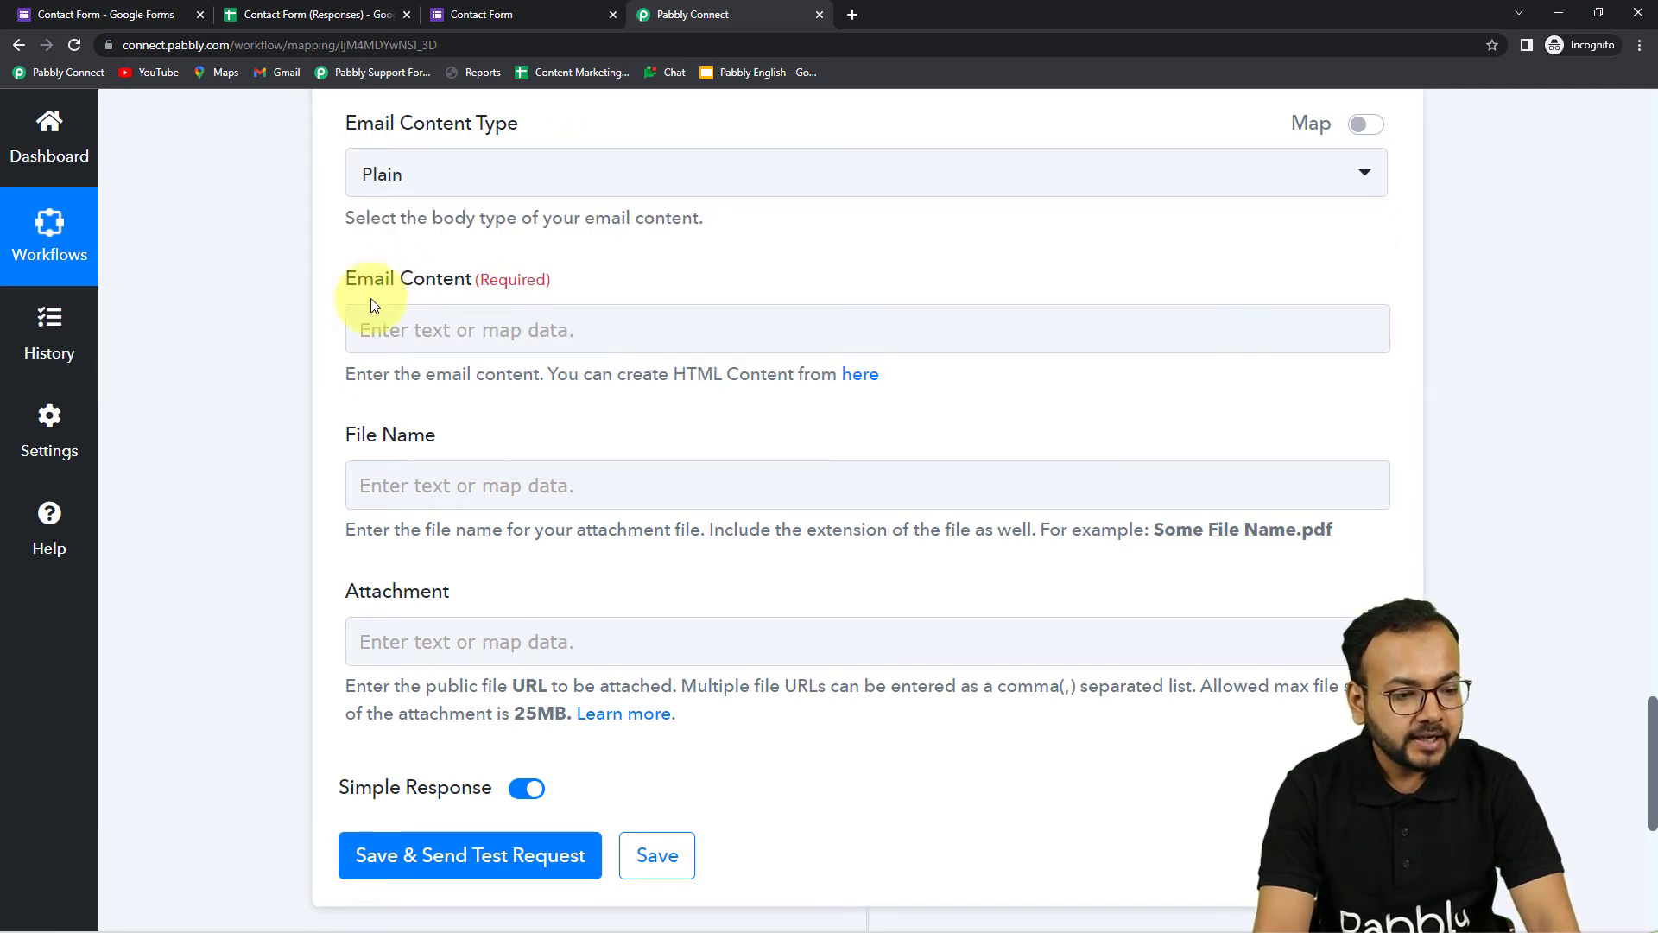
click(442, 332)
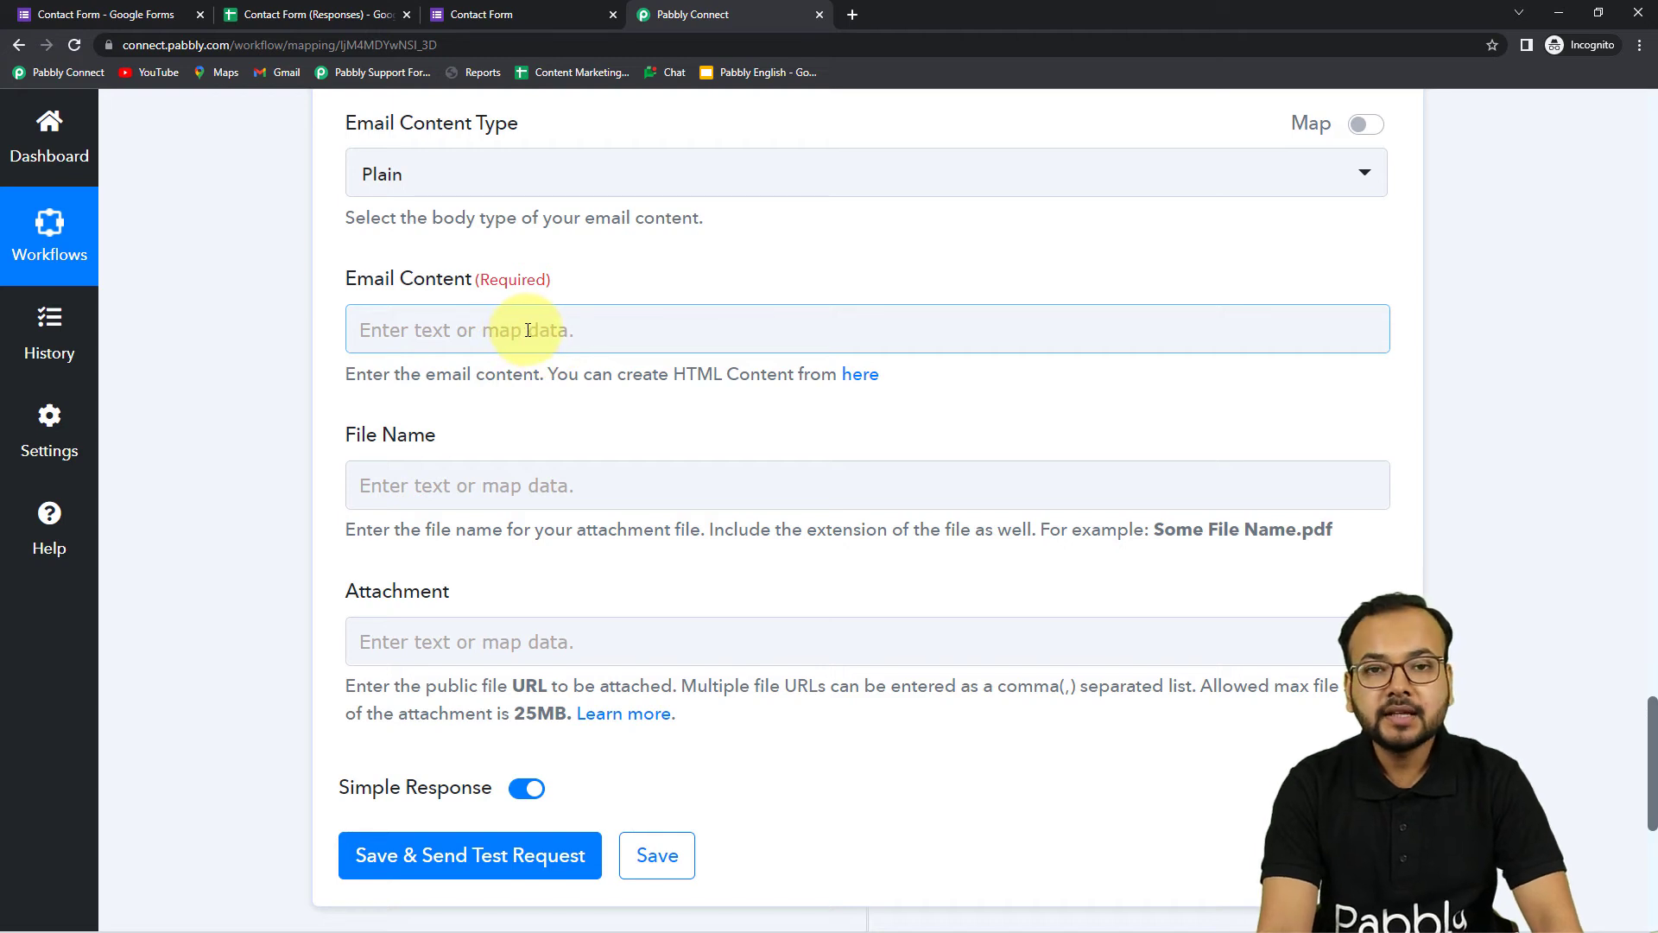
click(625, 333)
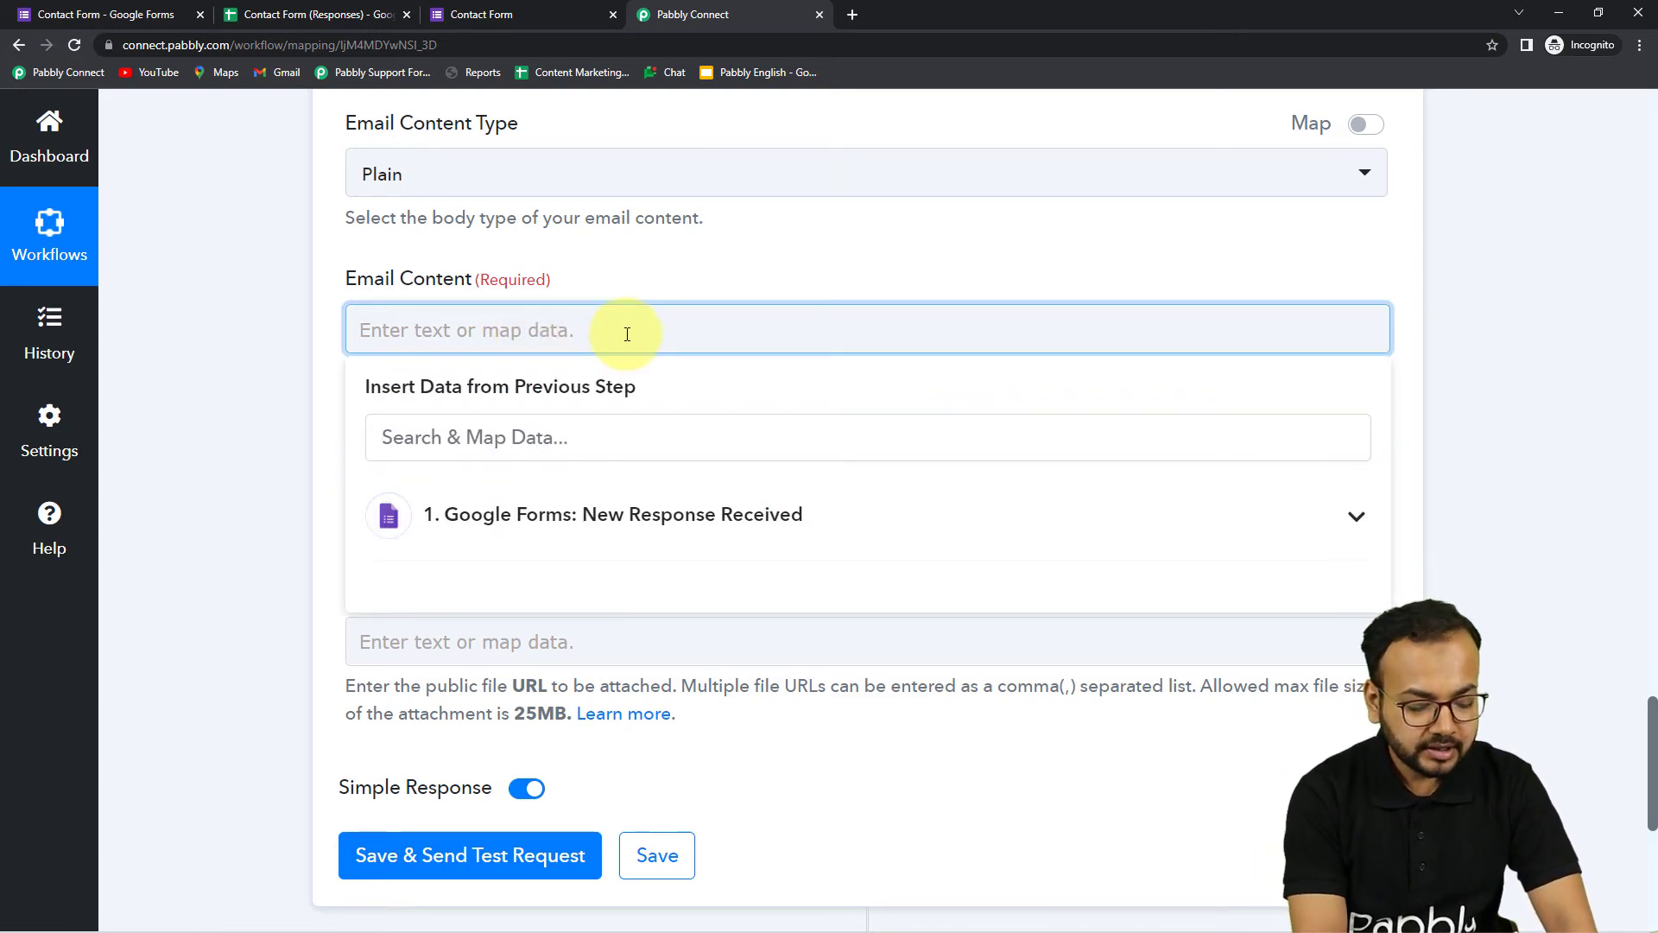
text(Hello Team,)
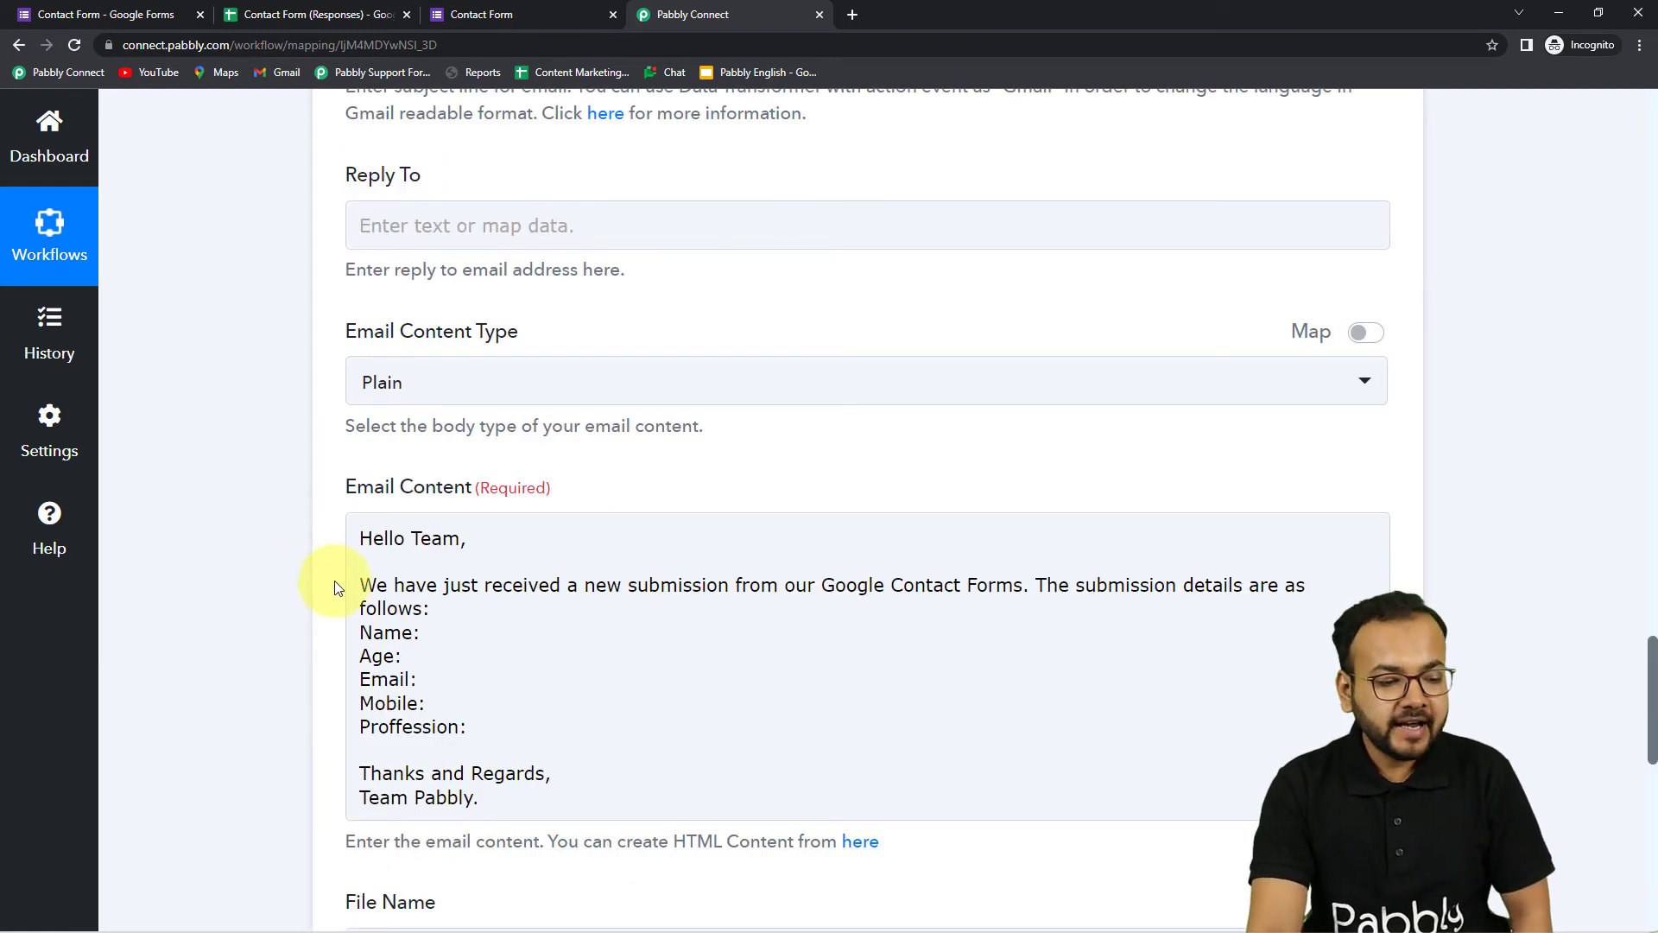
scroll(247, 558, down, 2)
scroll(247, 559, down, 1)
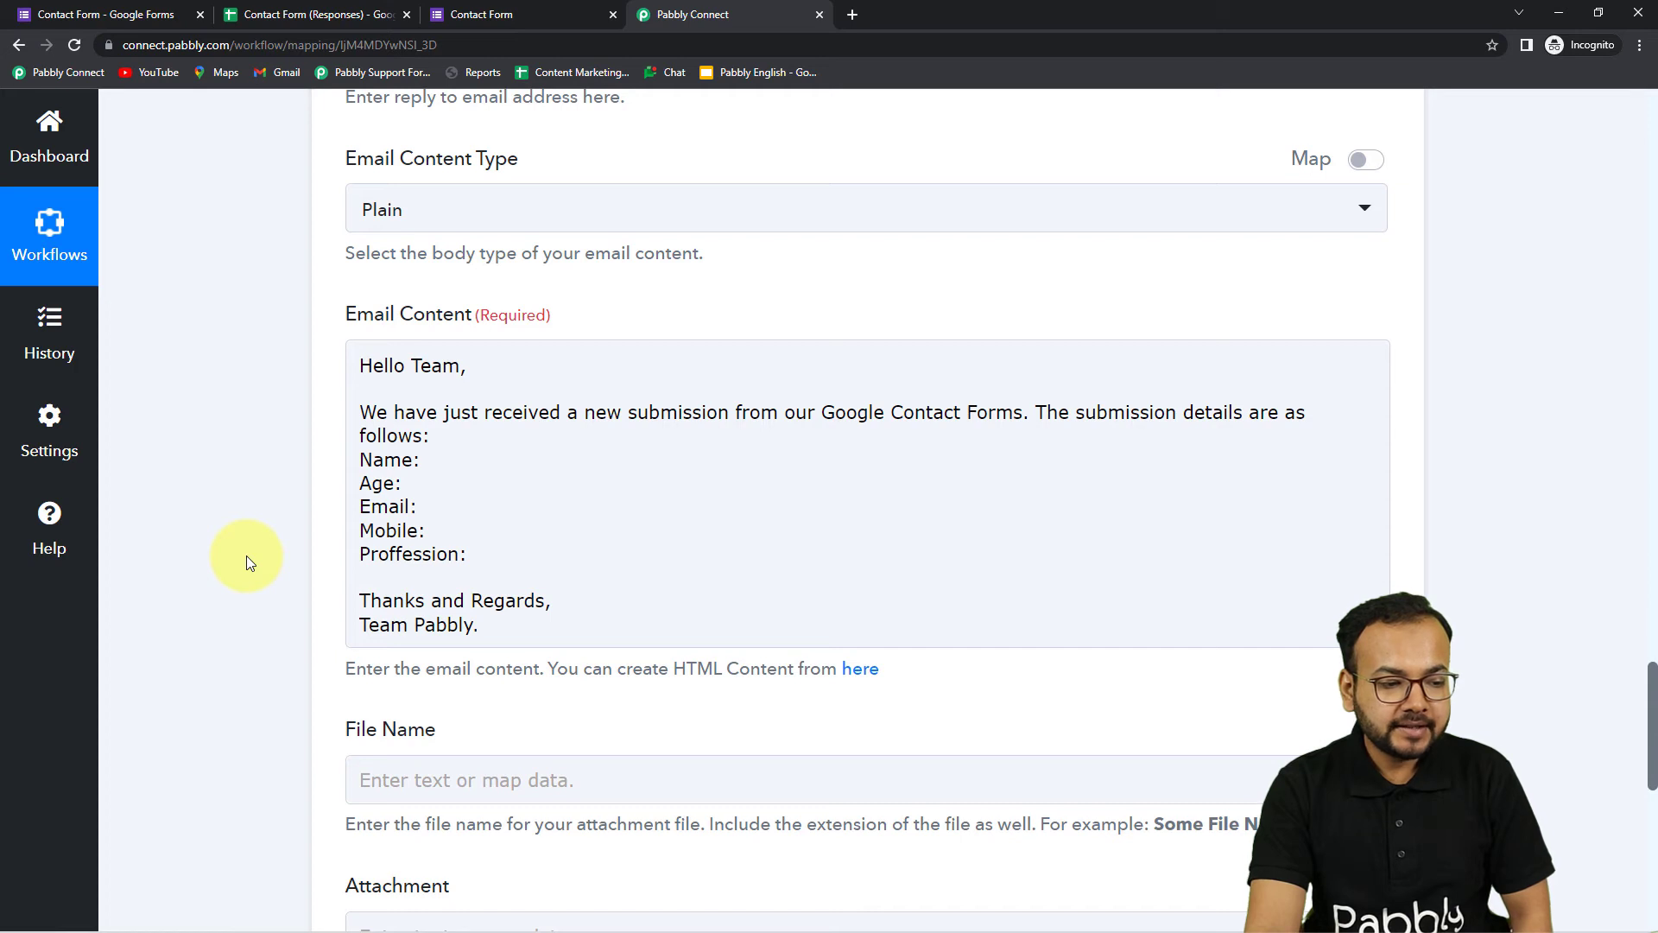
scroll(247, 558, down, 2)
Place the caret after the Name: label and close the data mapping panel
click(437, 399)
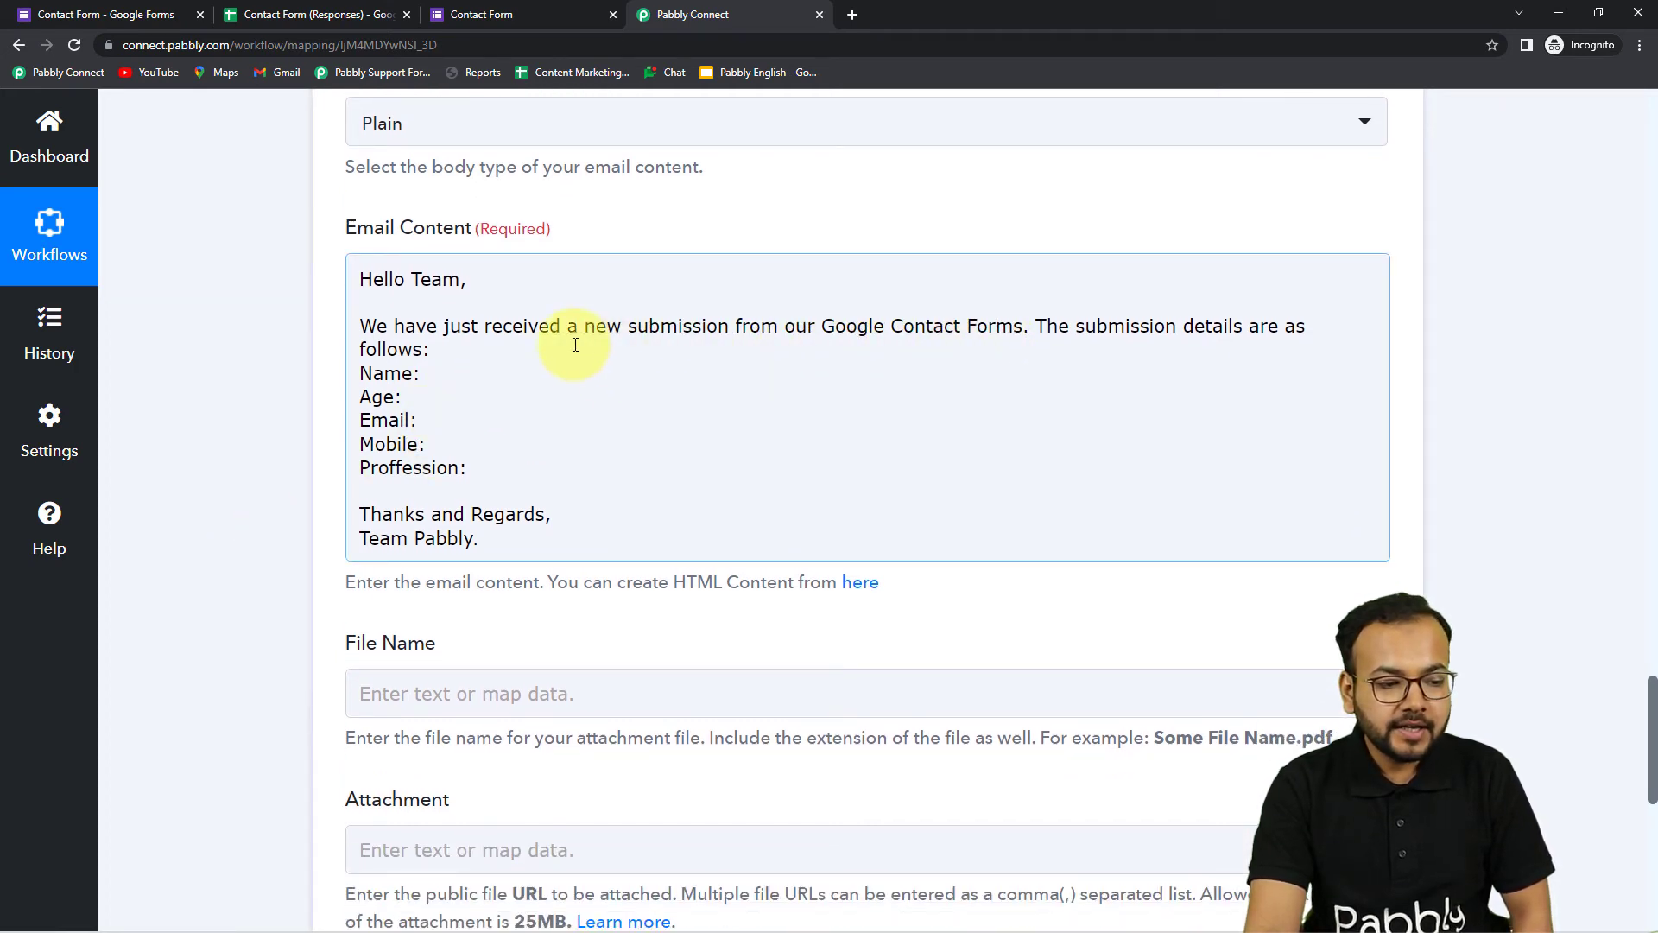
click(421, 372)
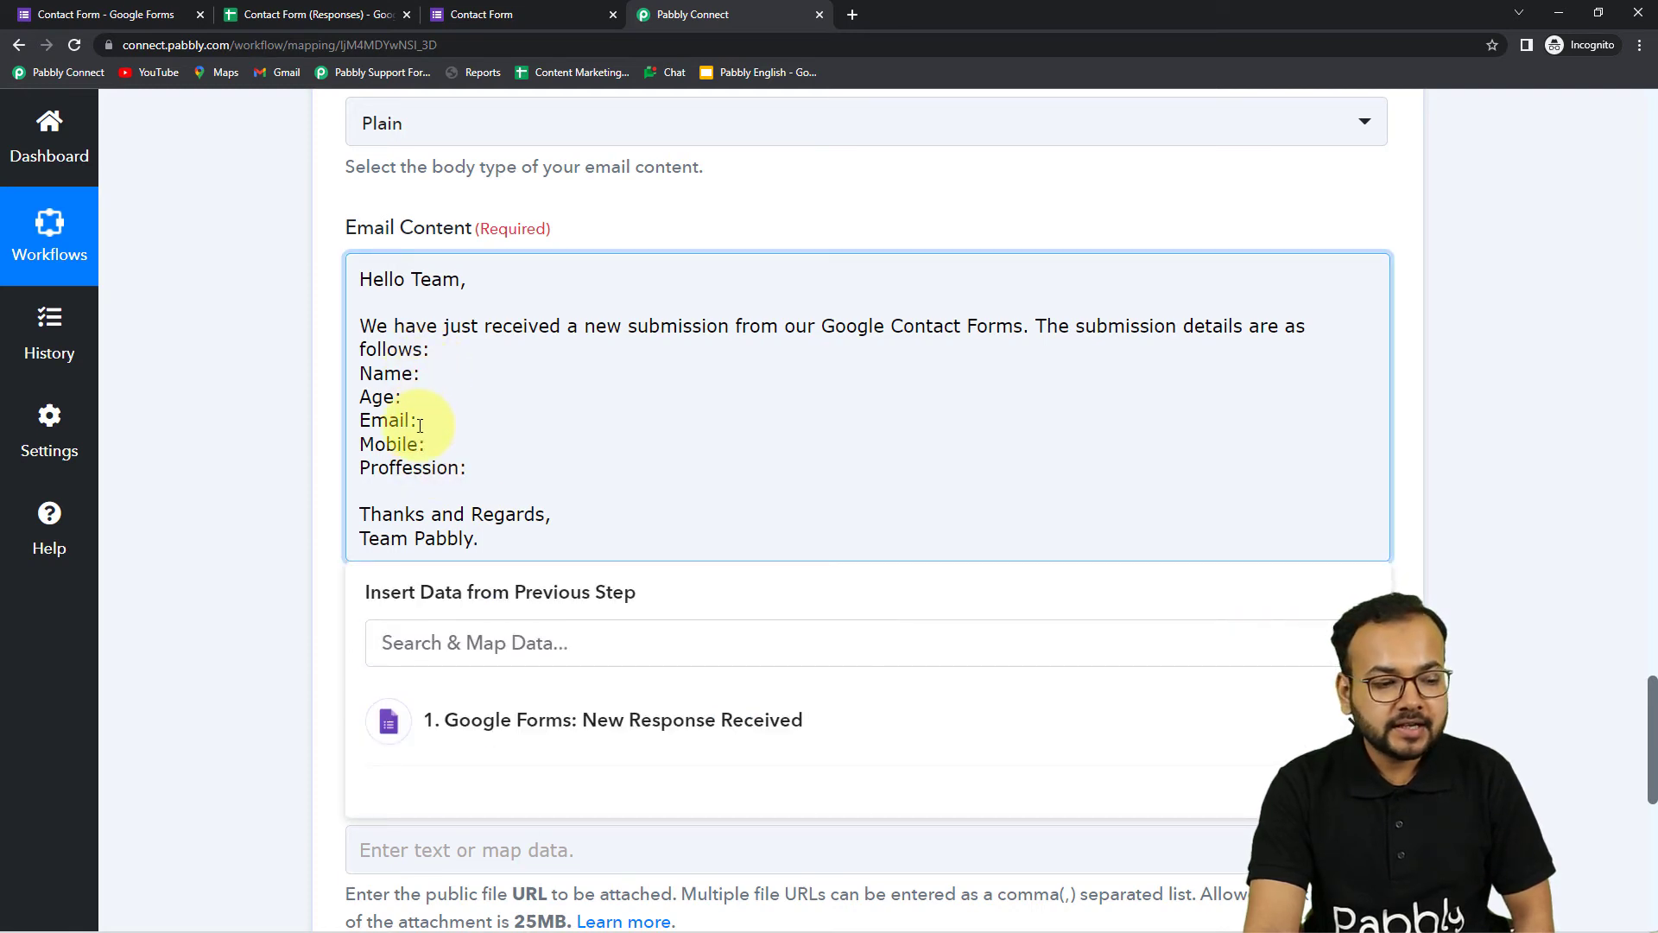
scroll(406, 421, down, 2)
scroll(193, 338, up, 1)
click(194, 338)
scroll(267, 514, up, 3)
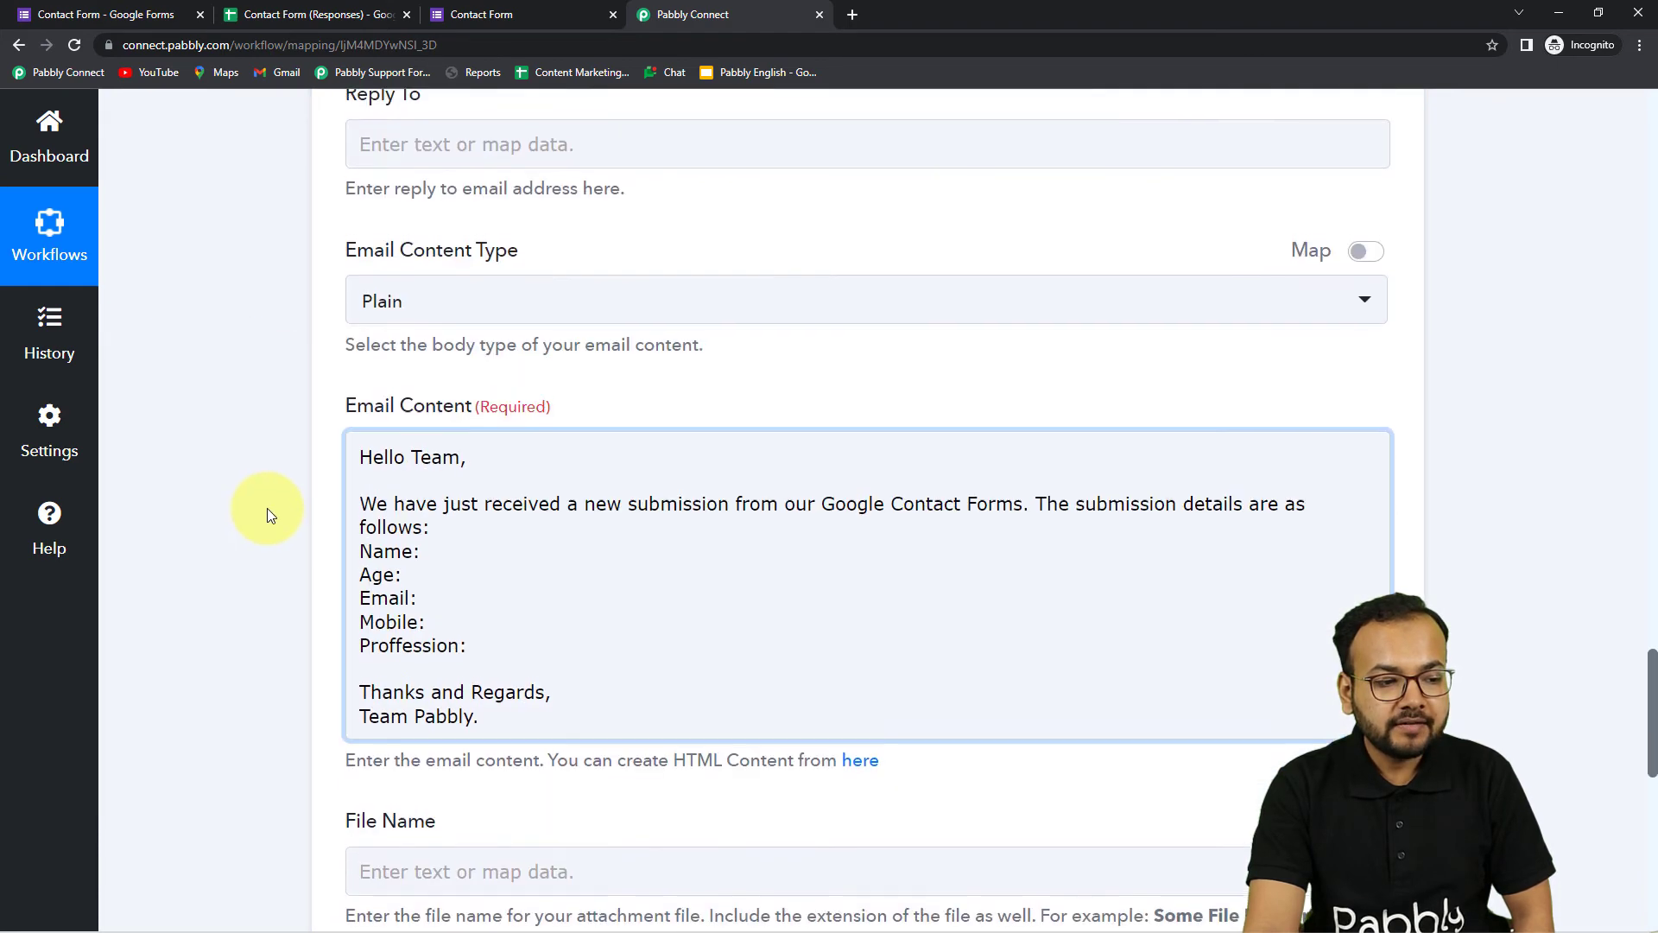
scroll(298, 628, up, 6)
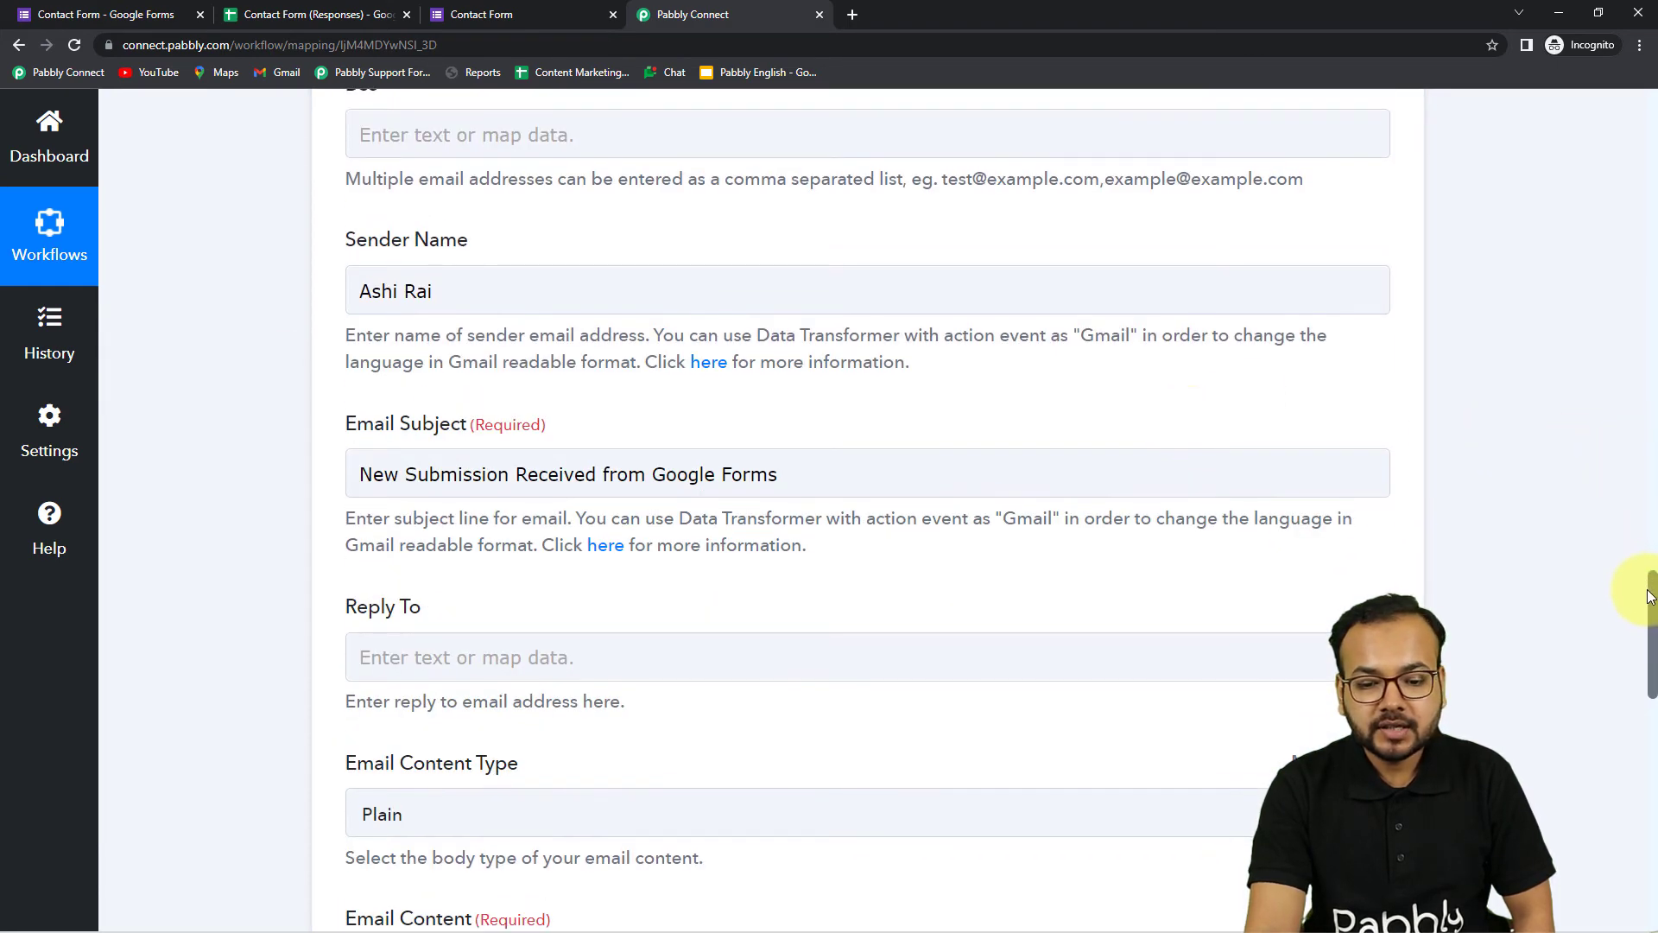
drag(1651, 574, 1644, 332)
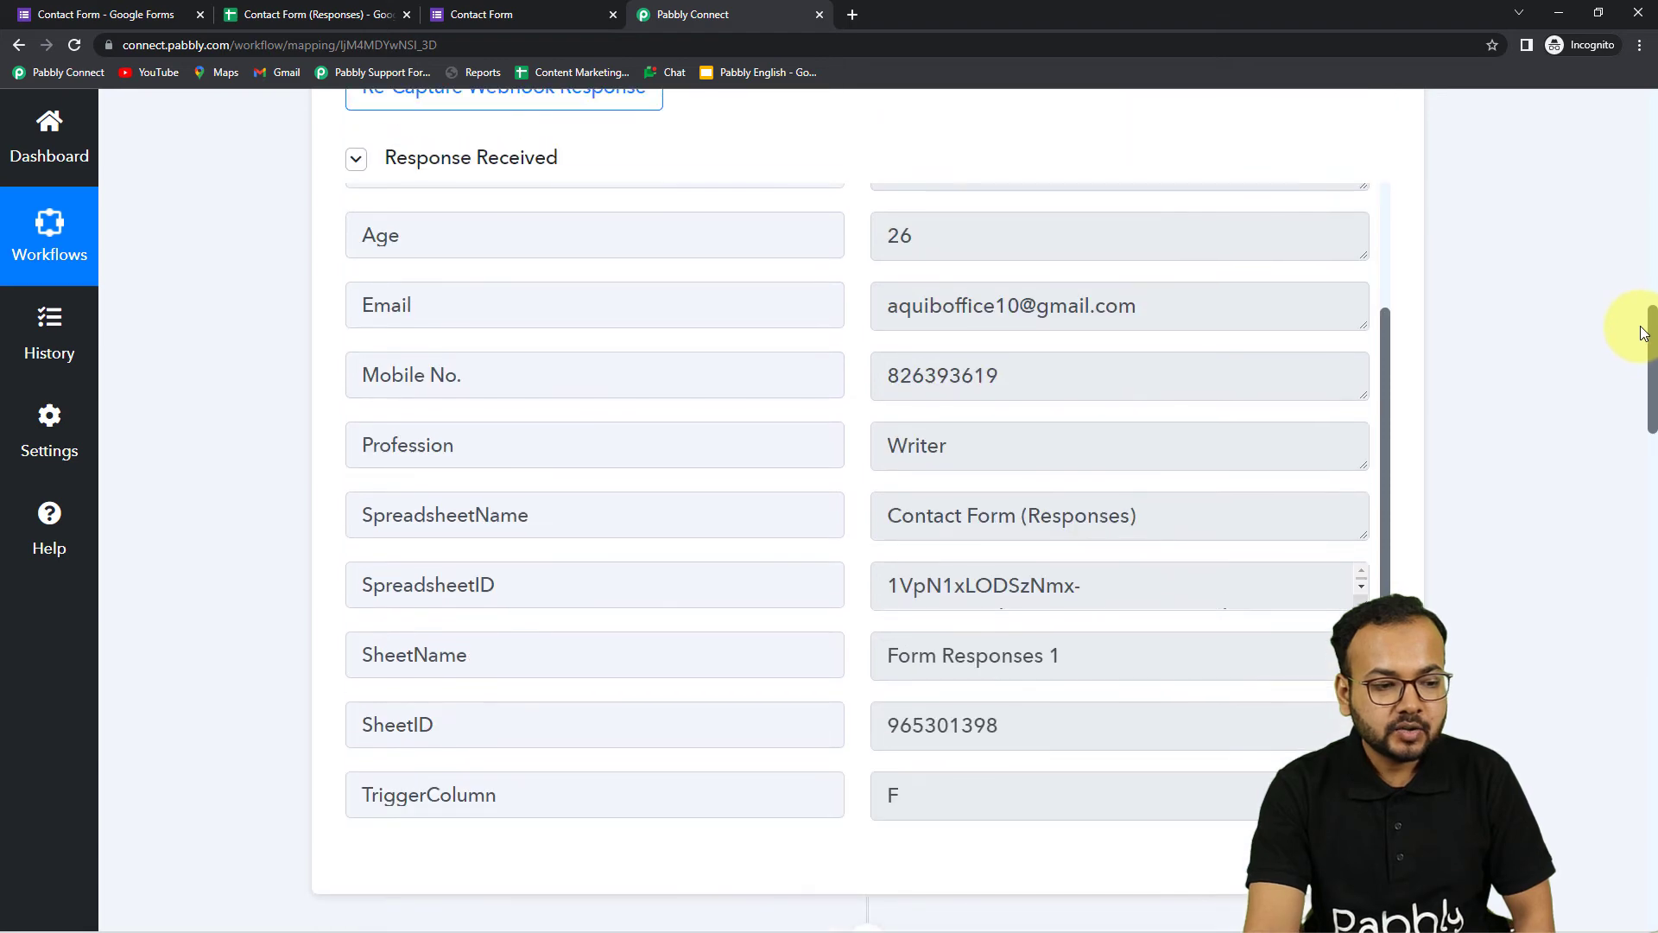
Insert the Google Forms New Response Name field after the Name: label
scroll(636, 355, up, 2)
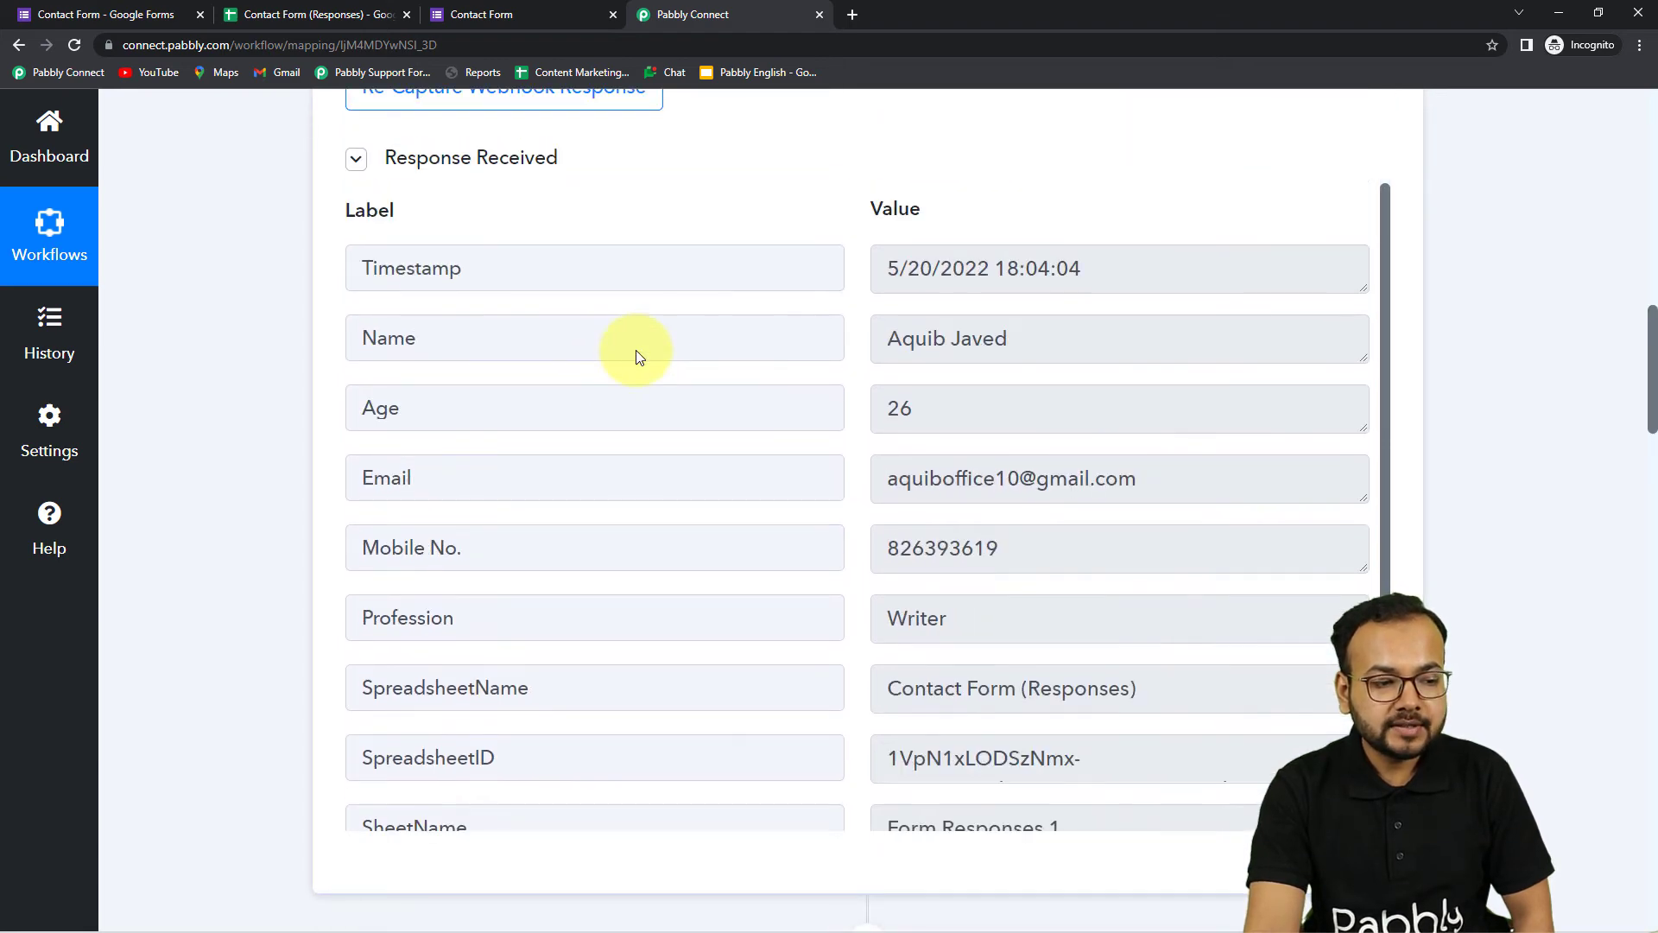
drag(1651, 343, 1587, 696)
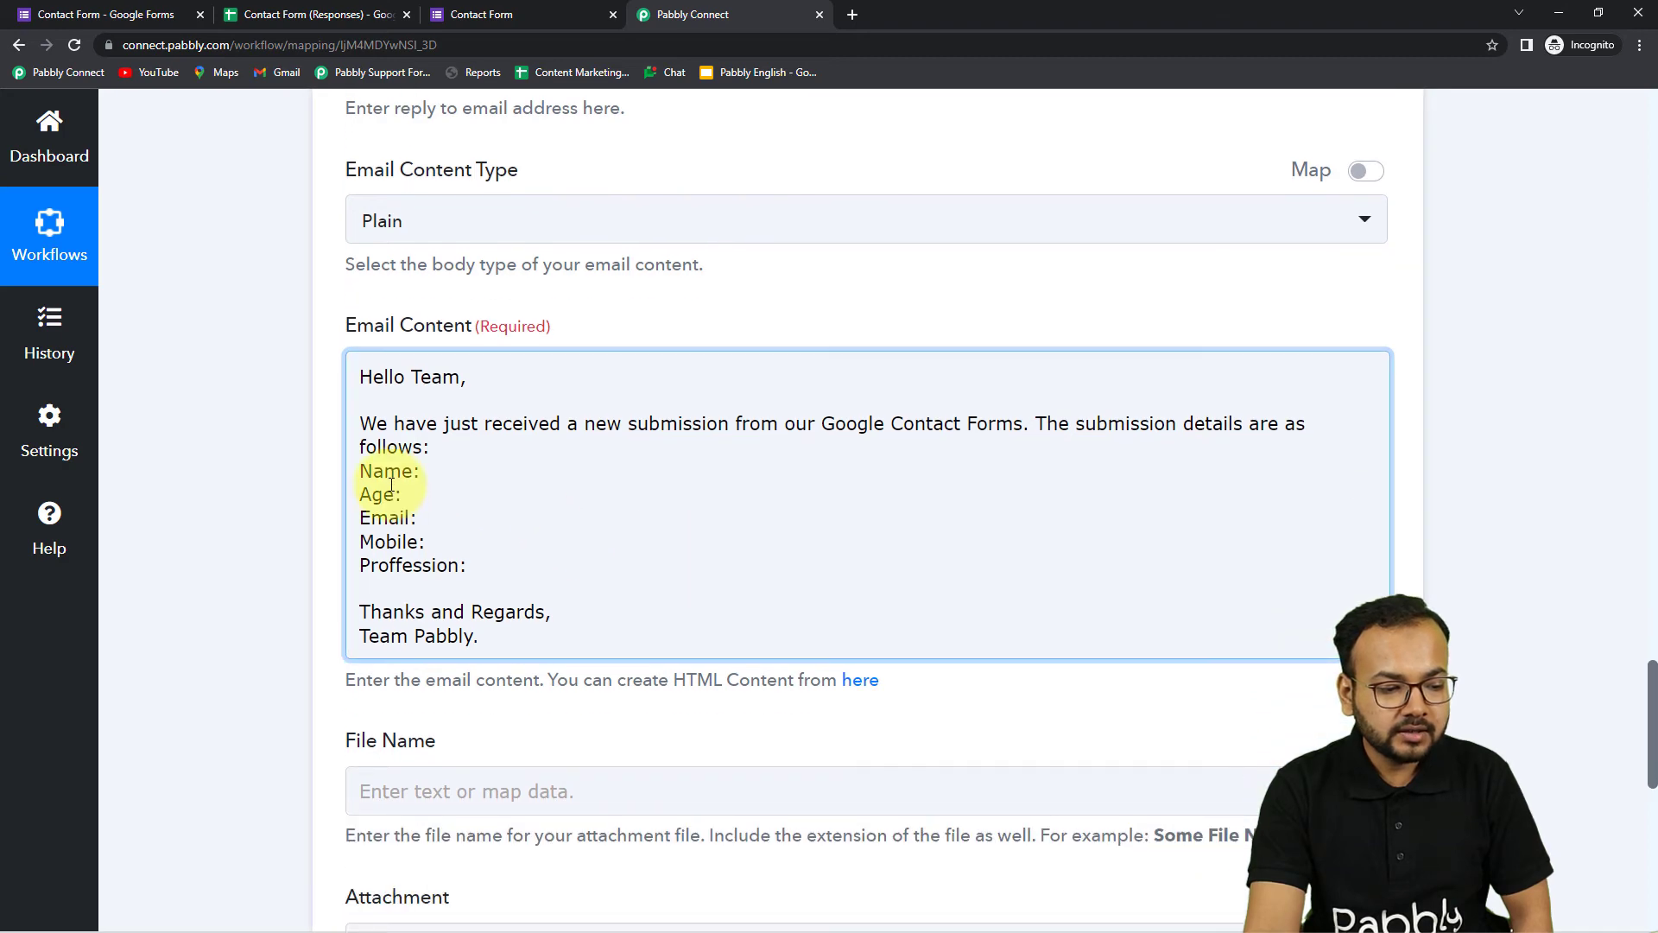
click(420, 472)
scroll(443, 485, down, 8)
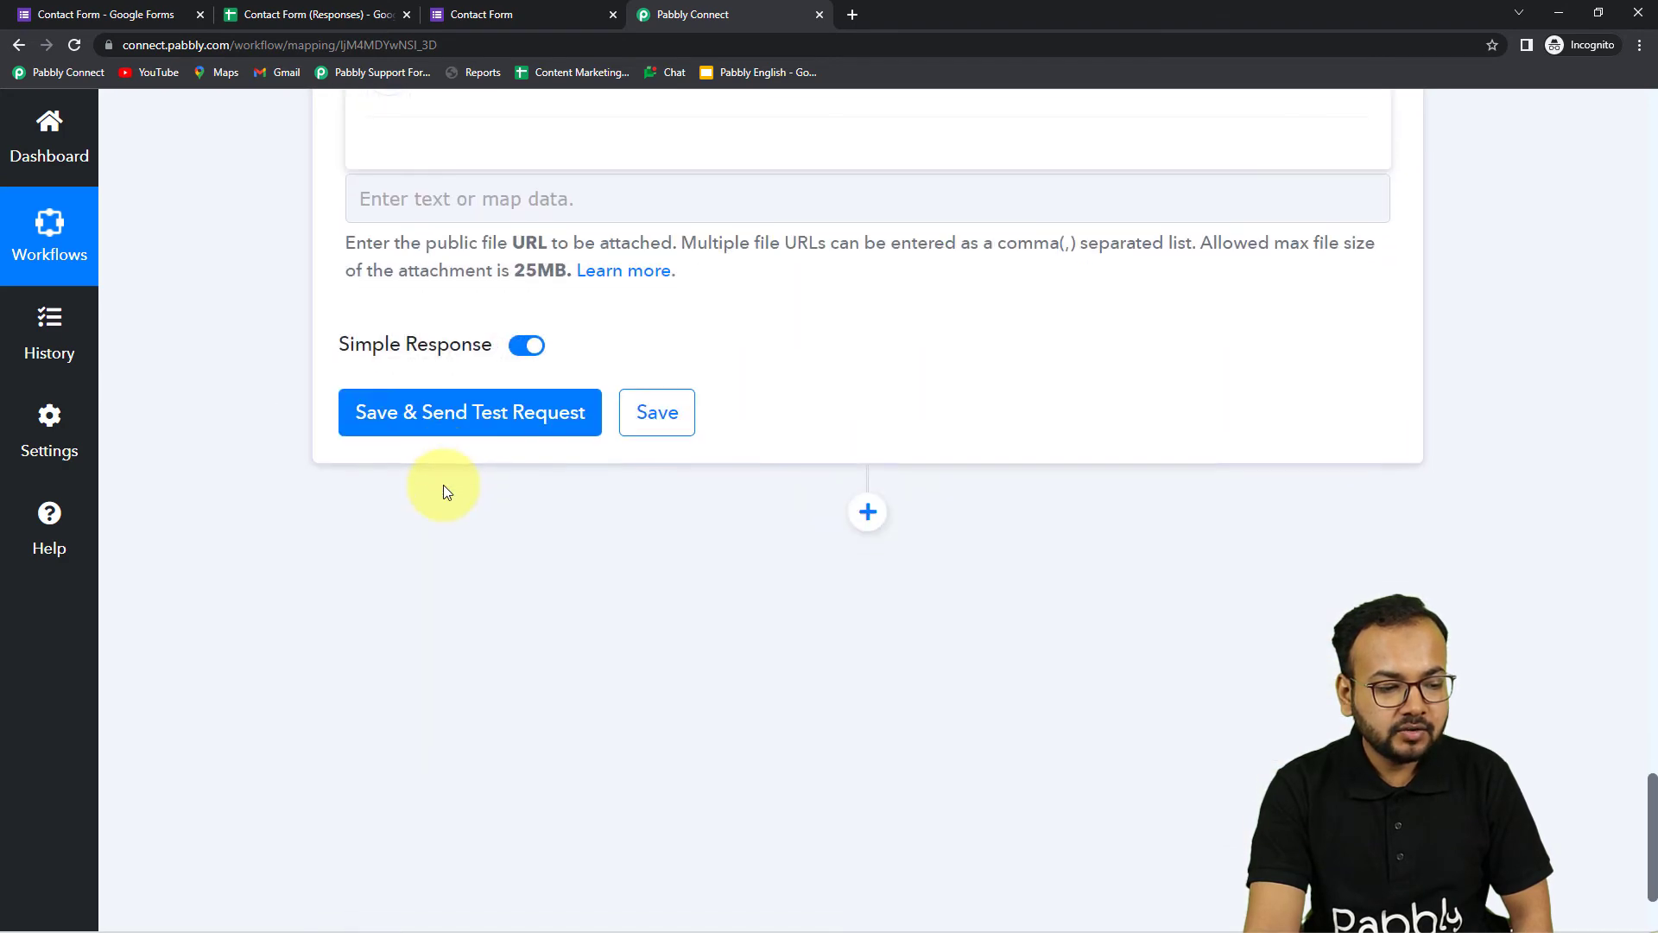
scroll(444, 490, up, 2)
scroll(444, 490, up, 1)
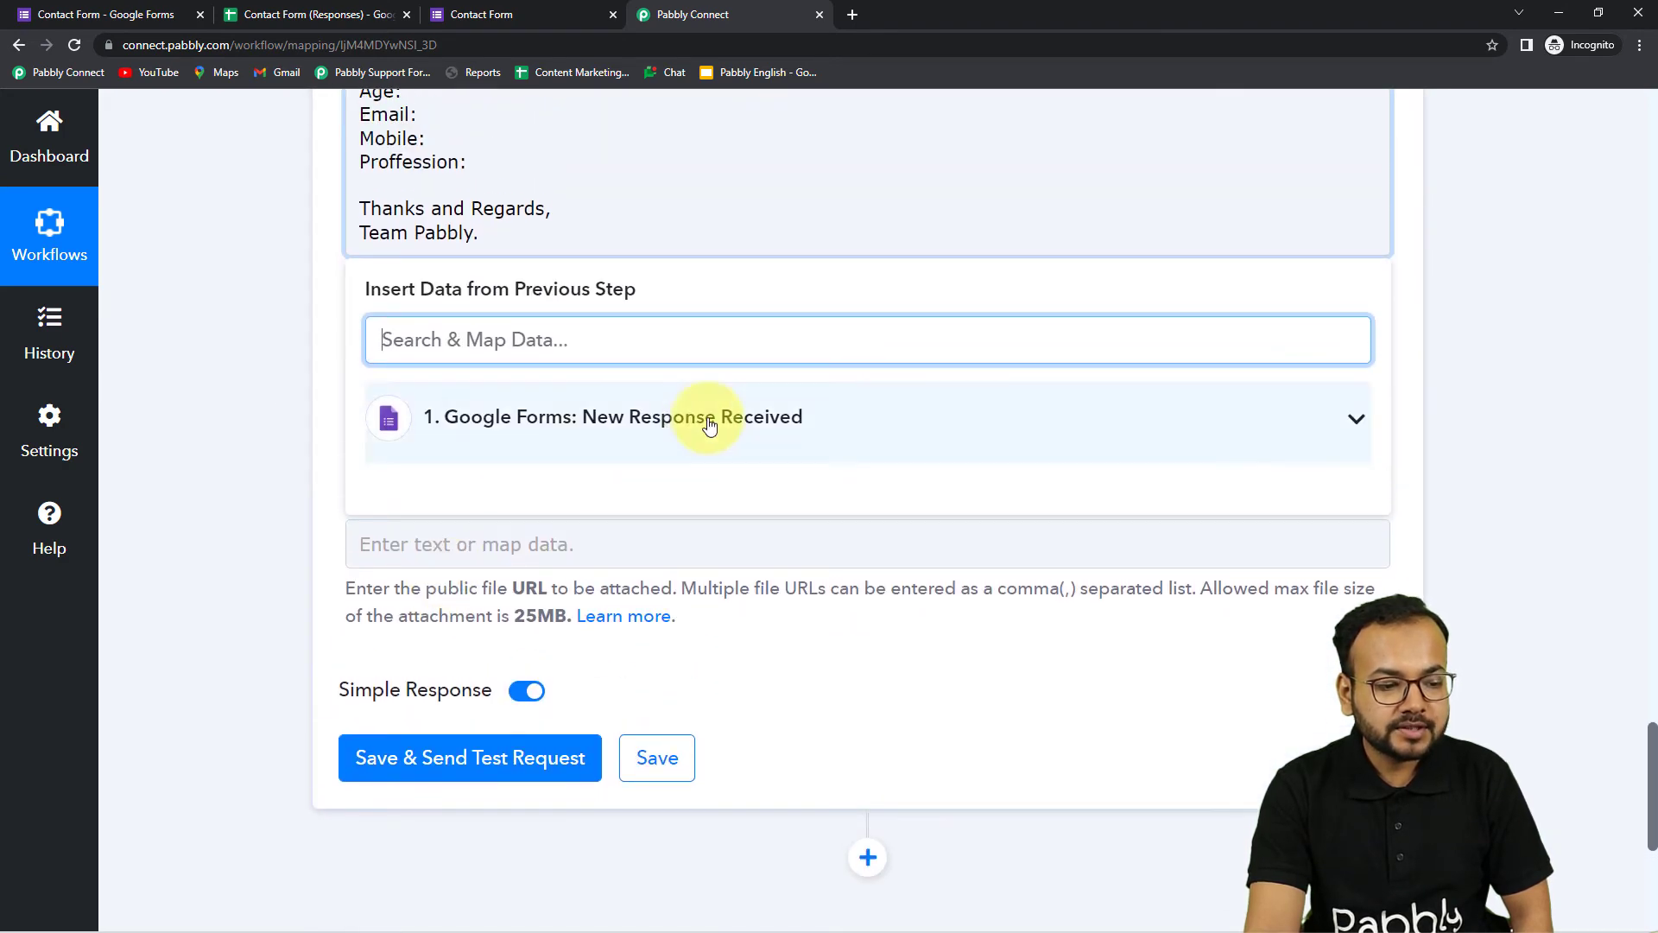
scroll(278, 451, up, 3)
scroll(278, 450, down, 1)
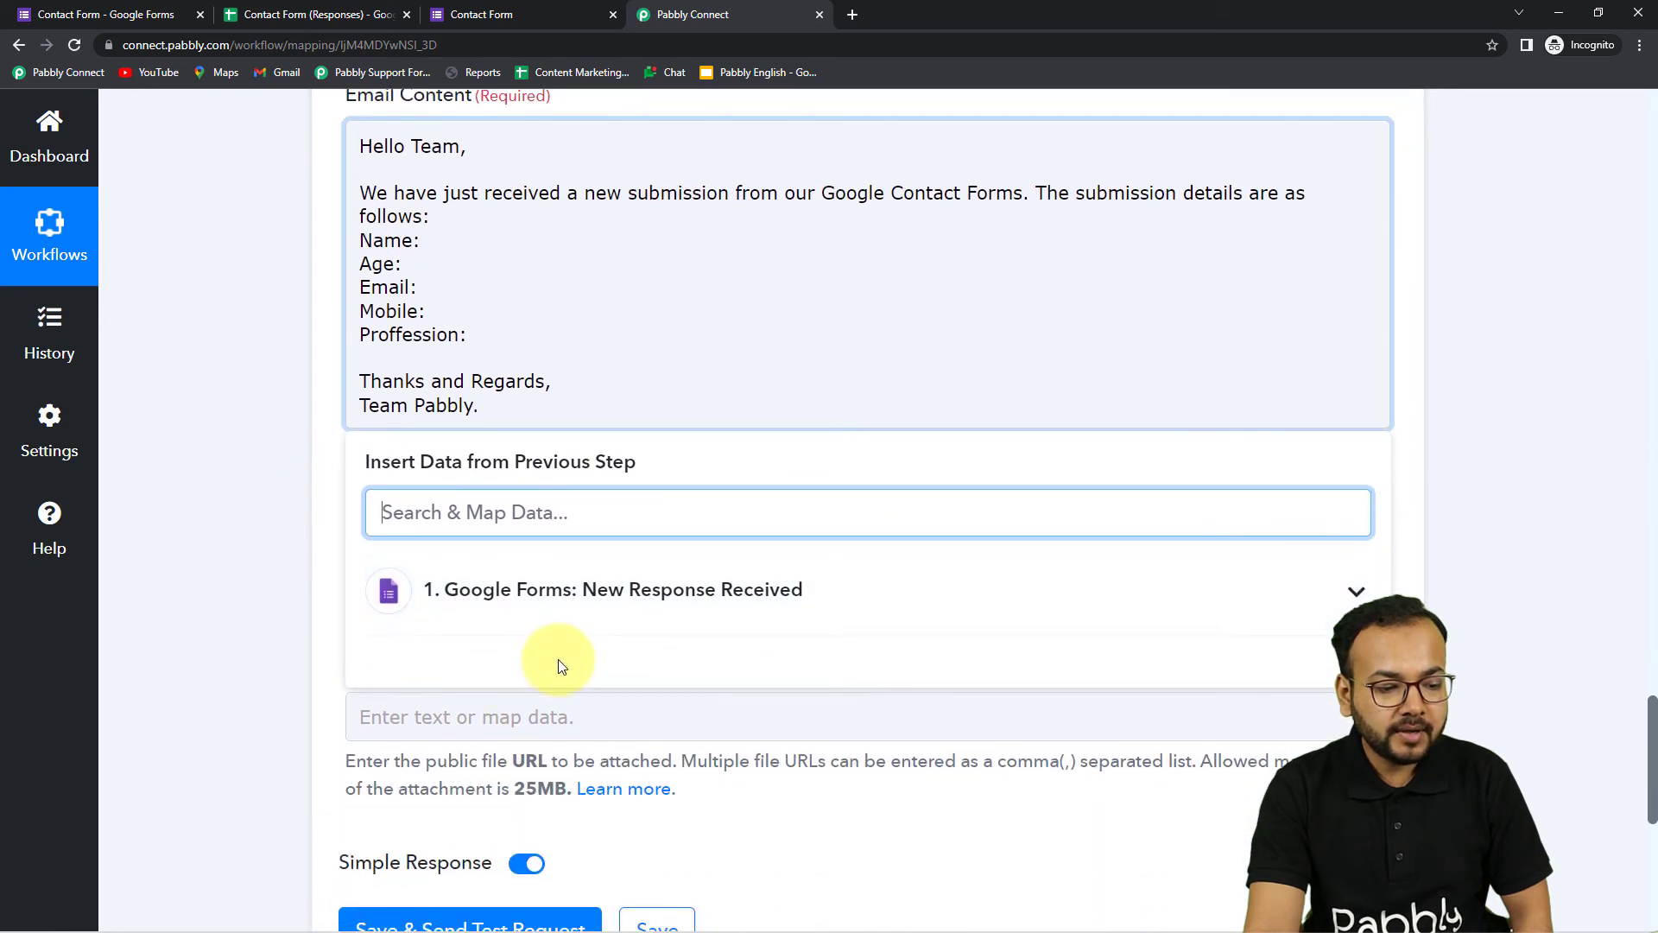
click(555, 619)
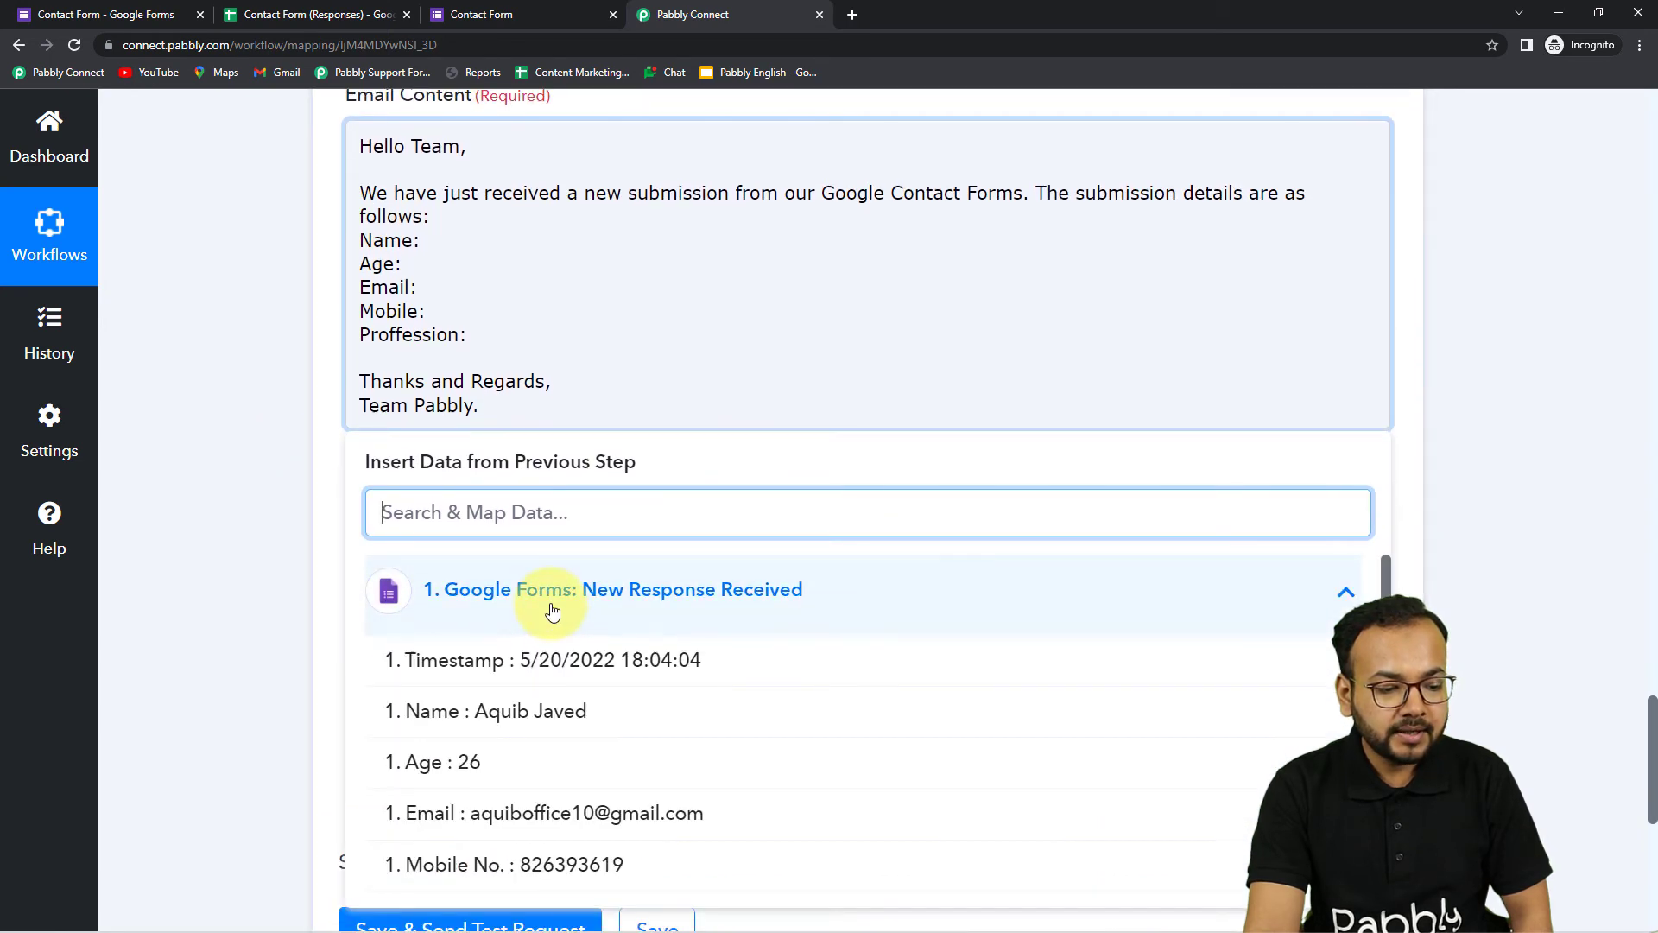
click(511, 712)
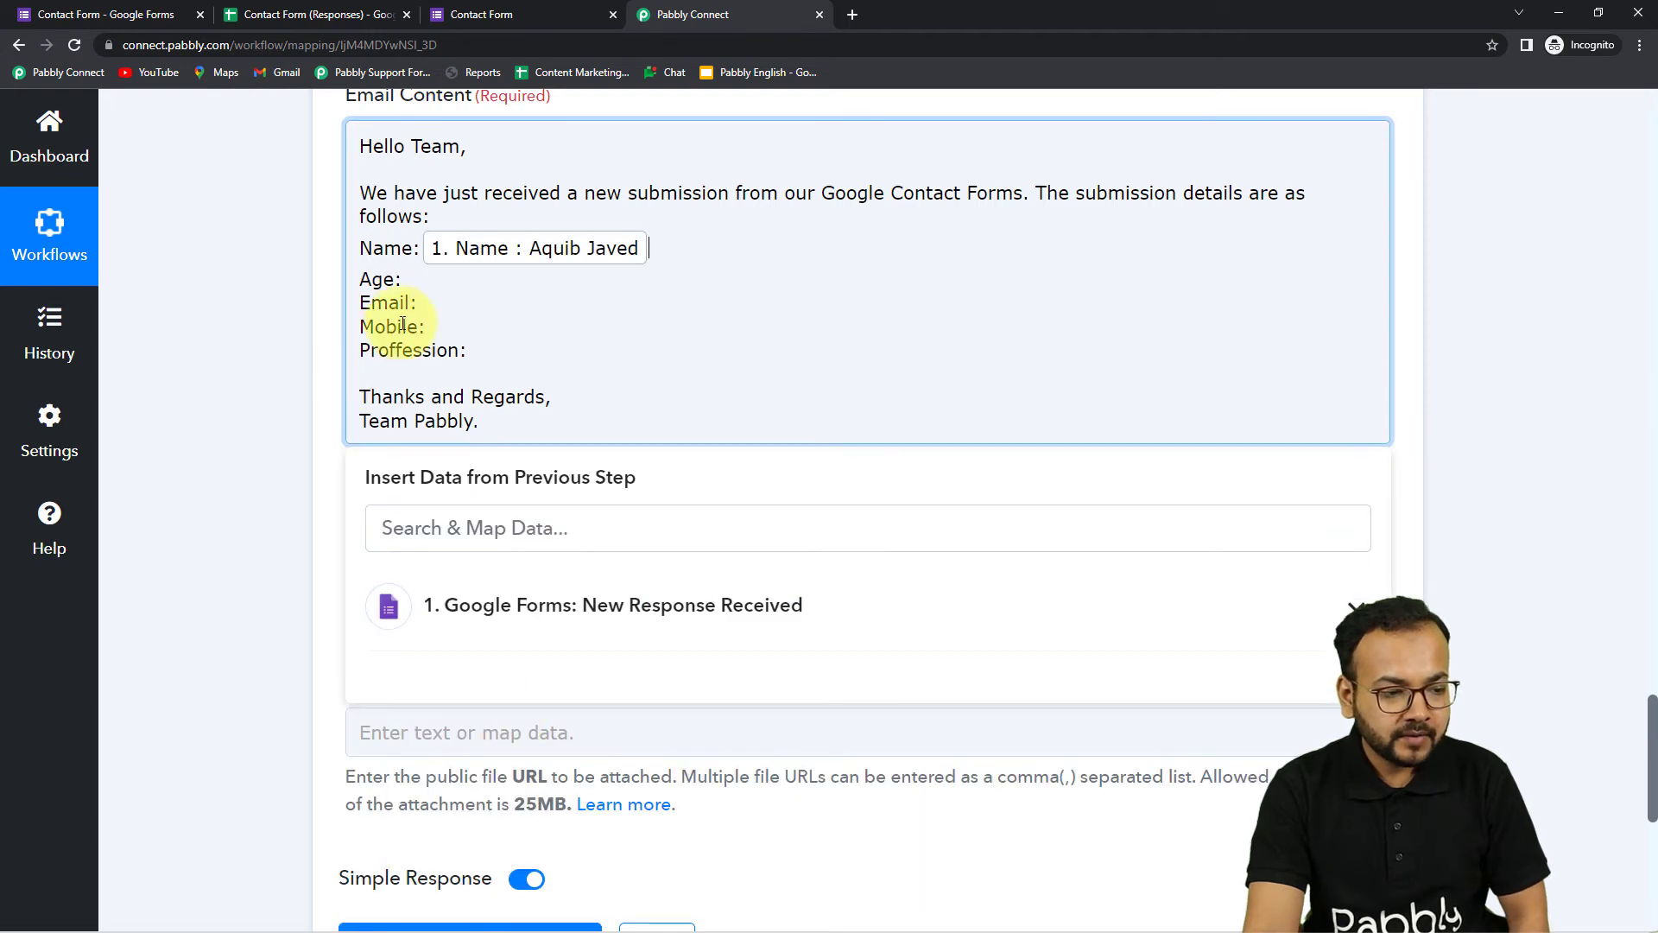
Insert the Google Forms Age field after the Age: label
click(487, 598)
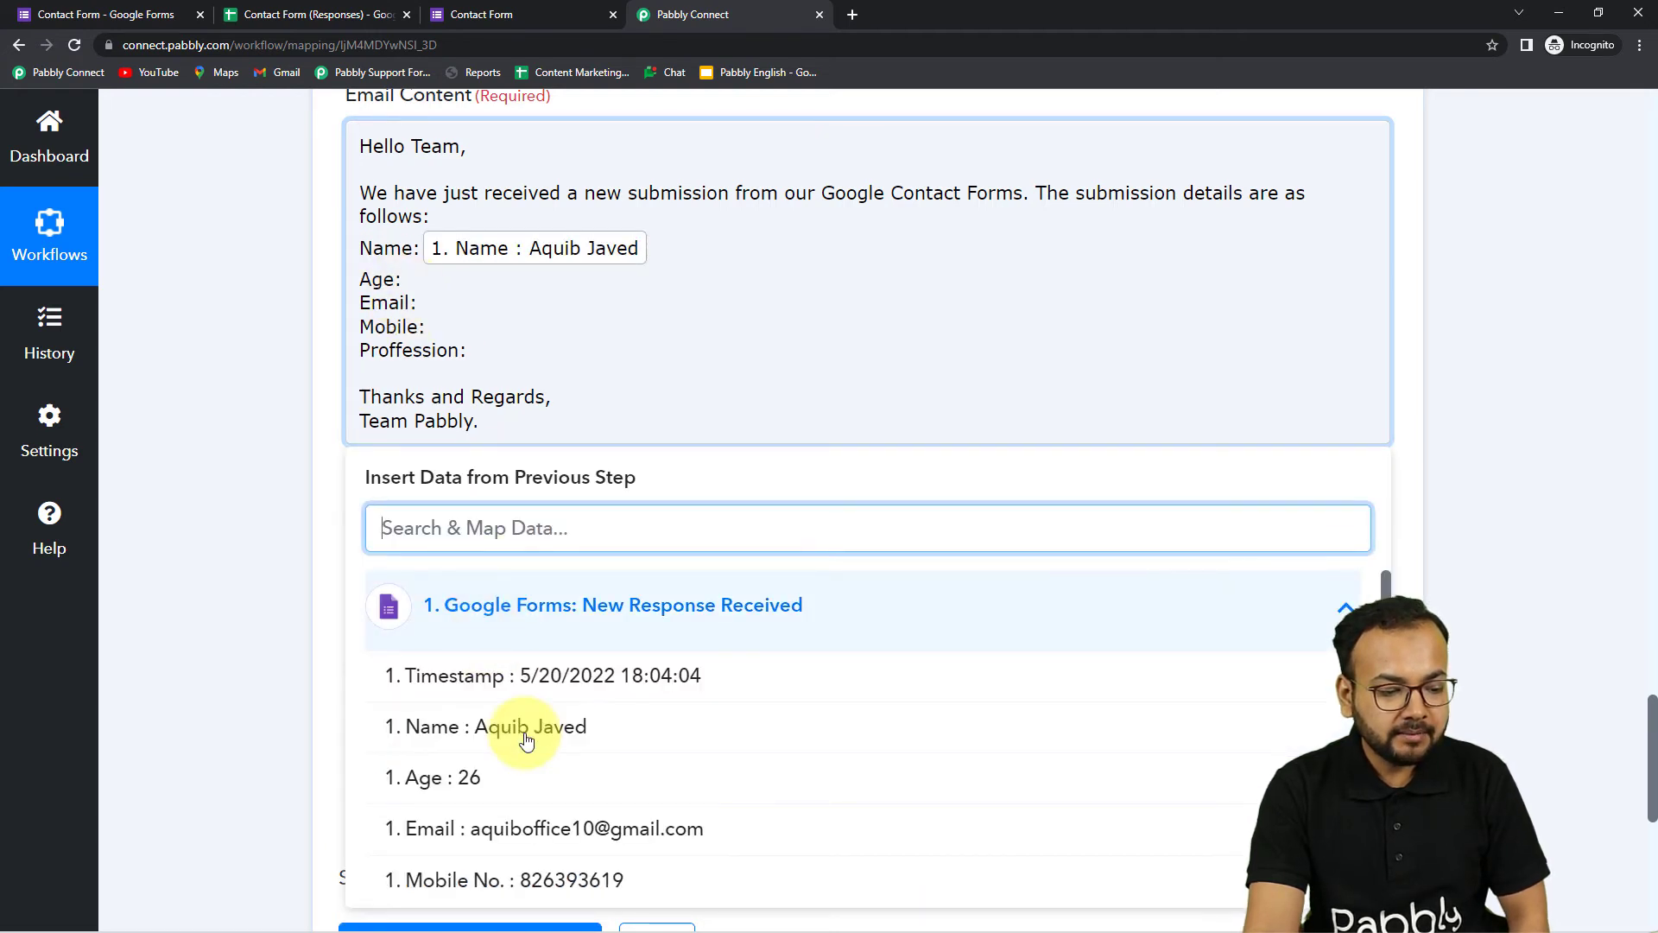
click(536, 791)
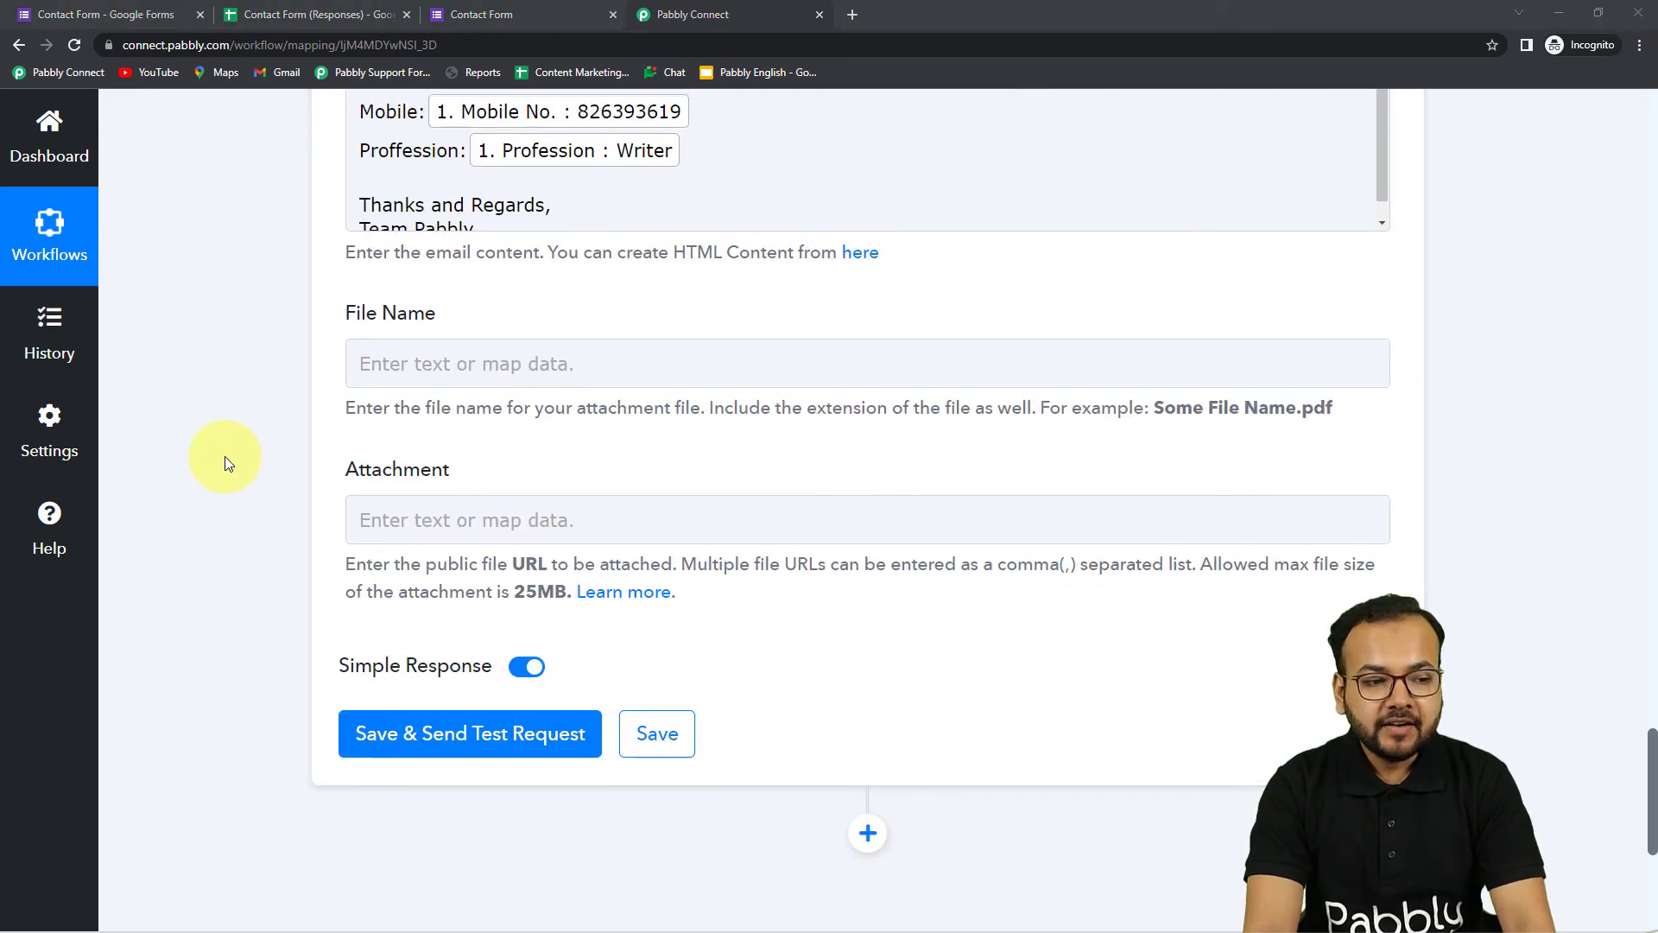
scroll(224, 462, up, 3)
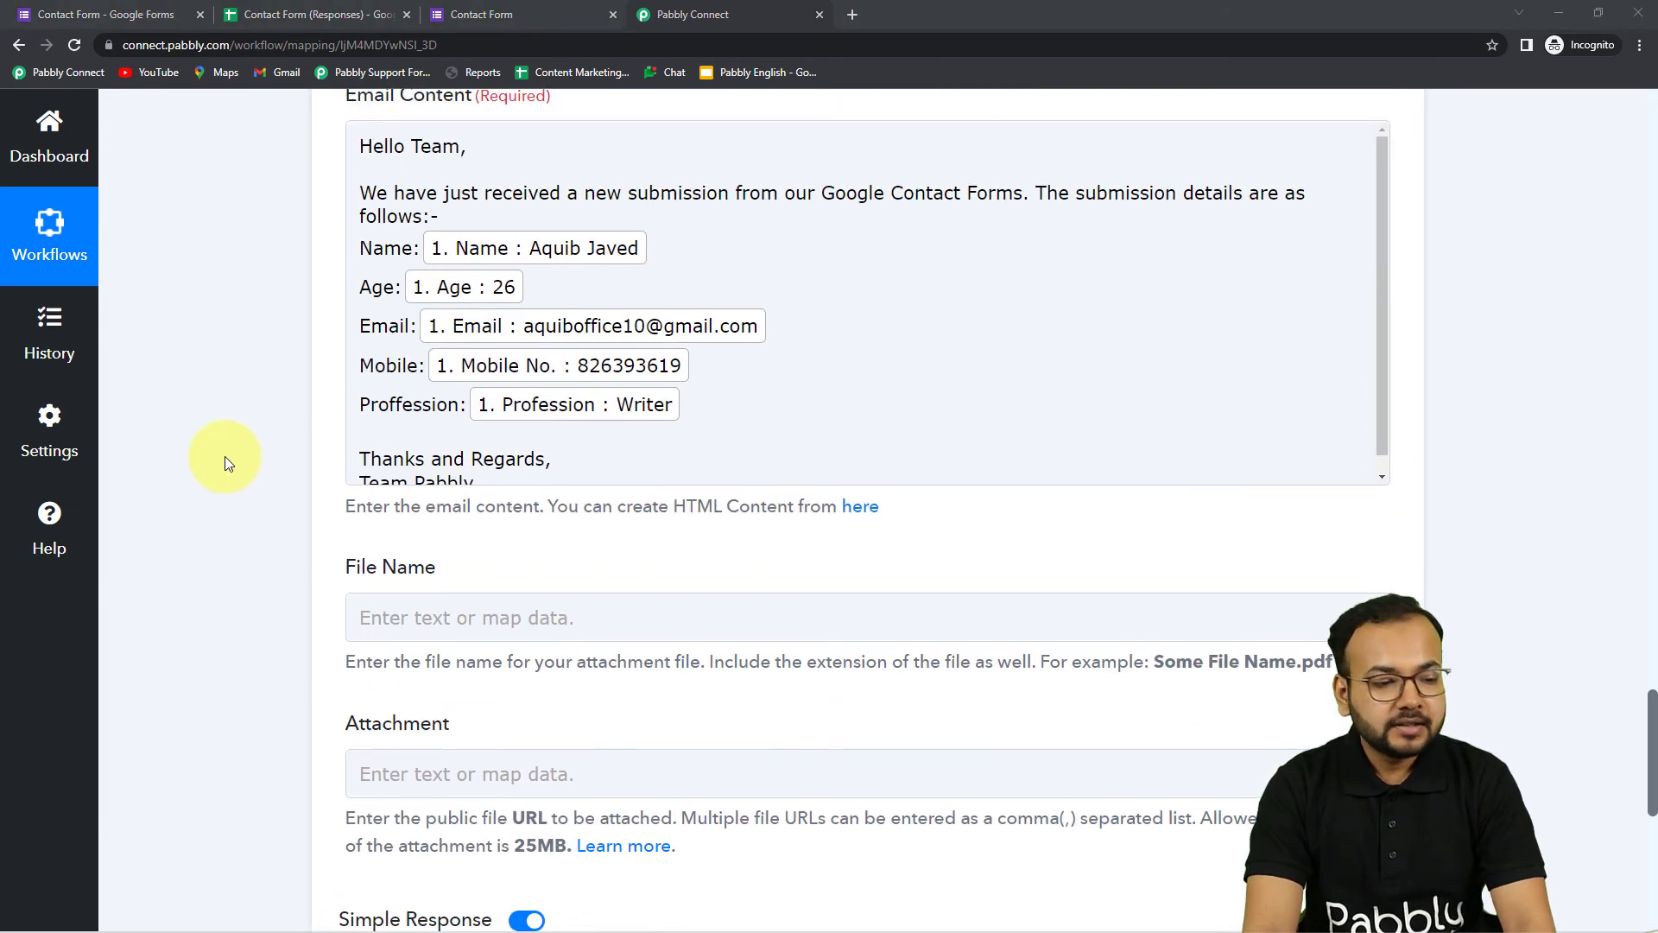
click(499, 245)
Review the Gmail action's recipients, subject and mapped email body fields
click(256, 478)
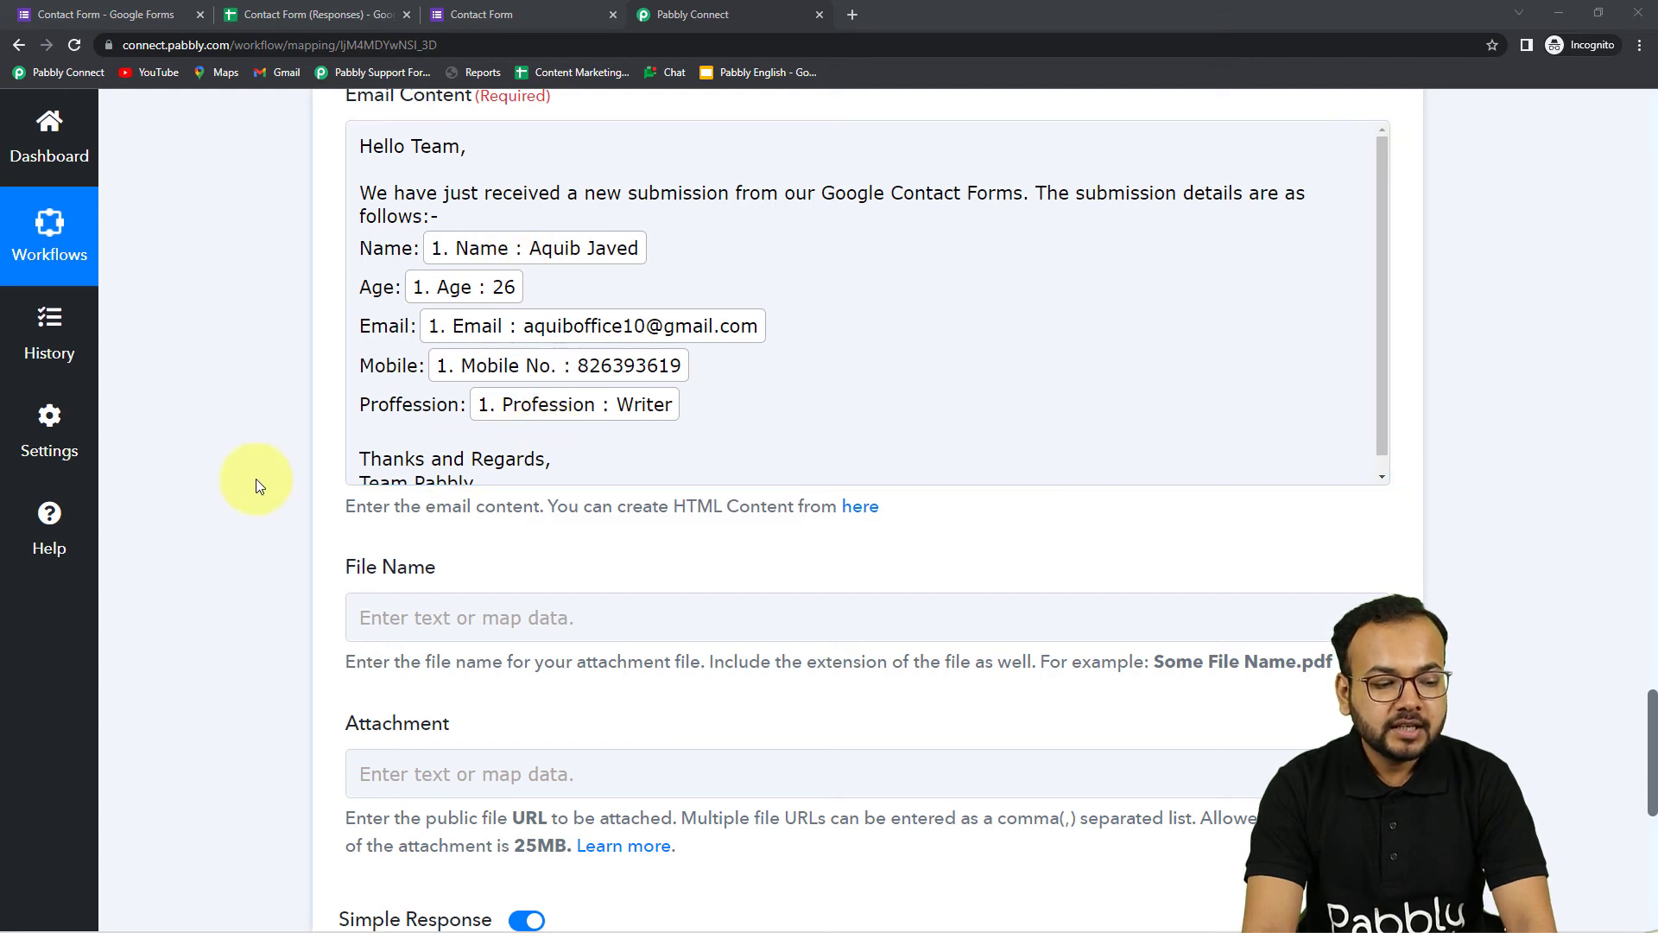
scroll(251, 480, down, 5)
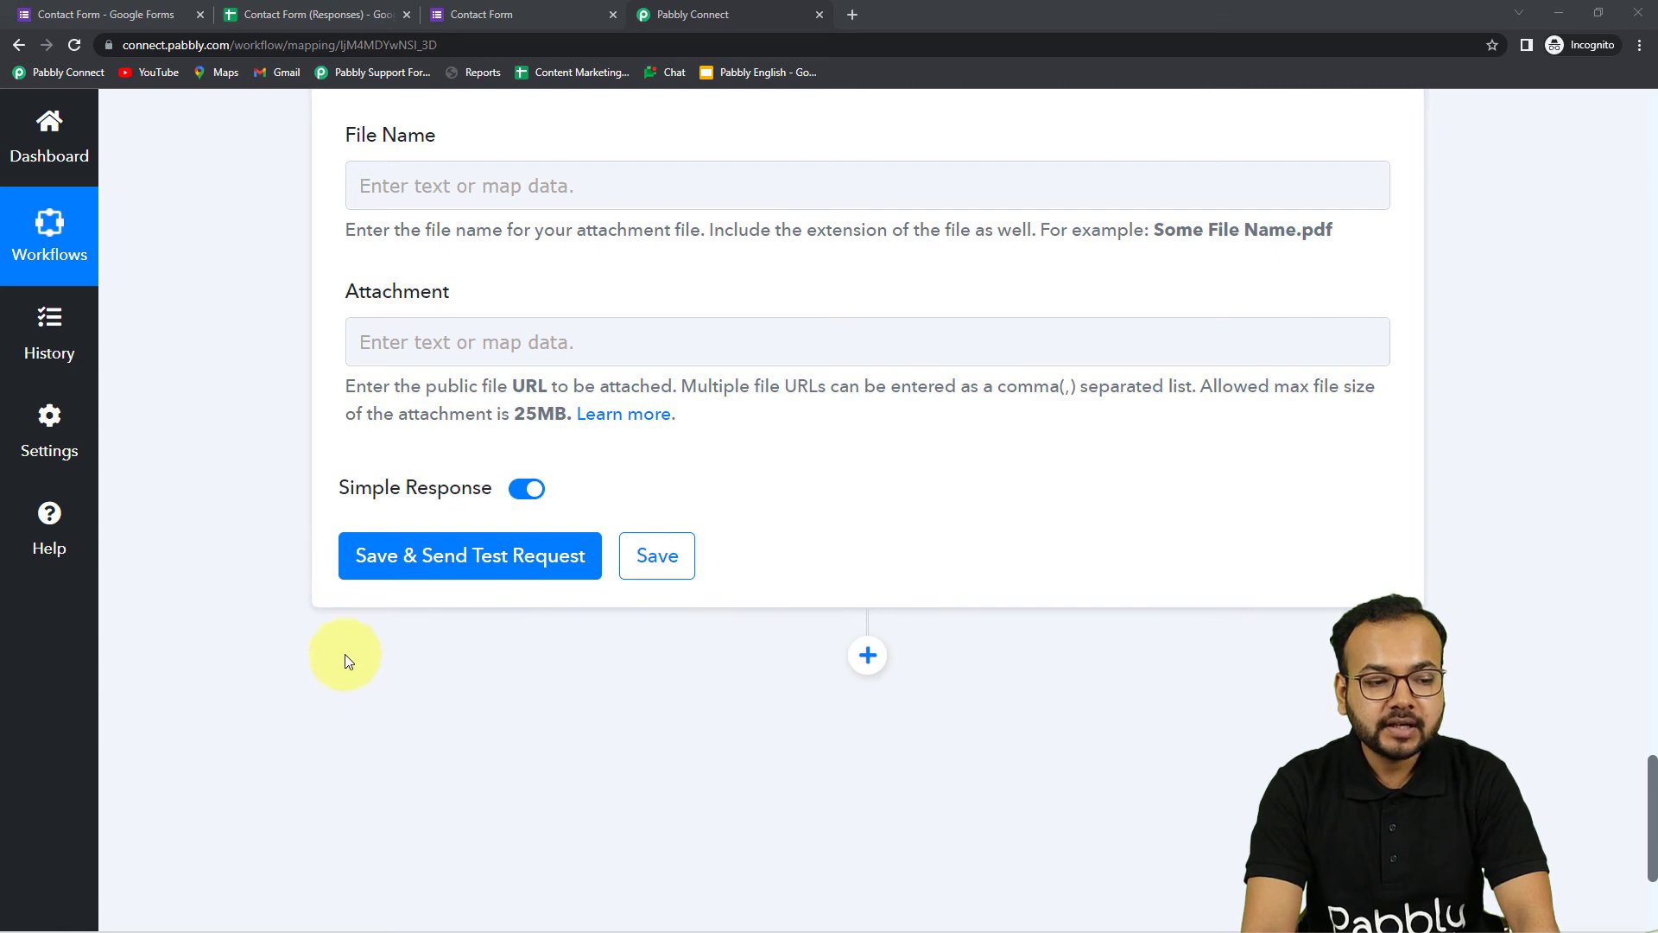
scroll(294, 626, up, 3)
scroll(253, 612, up, 10)
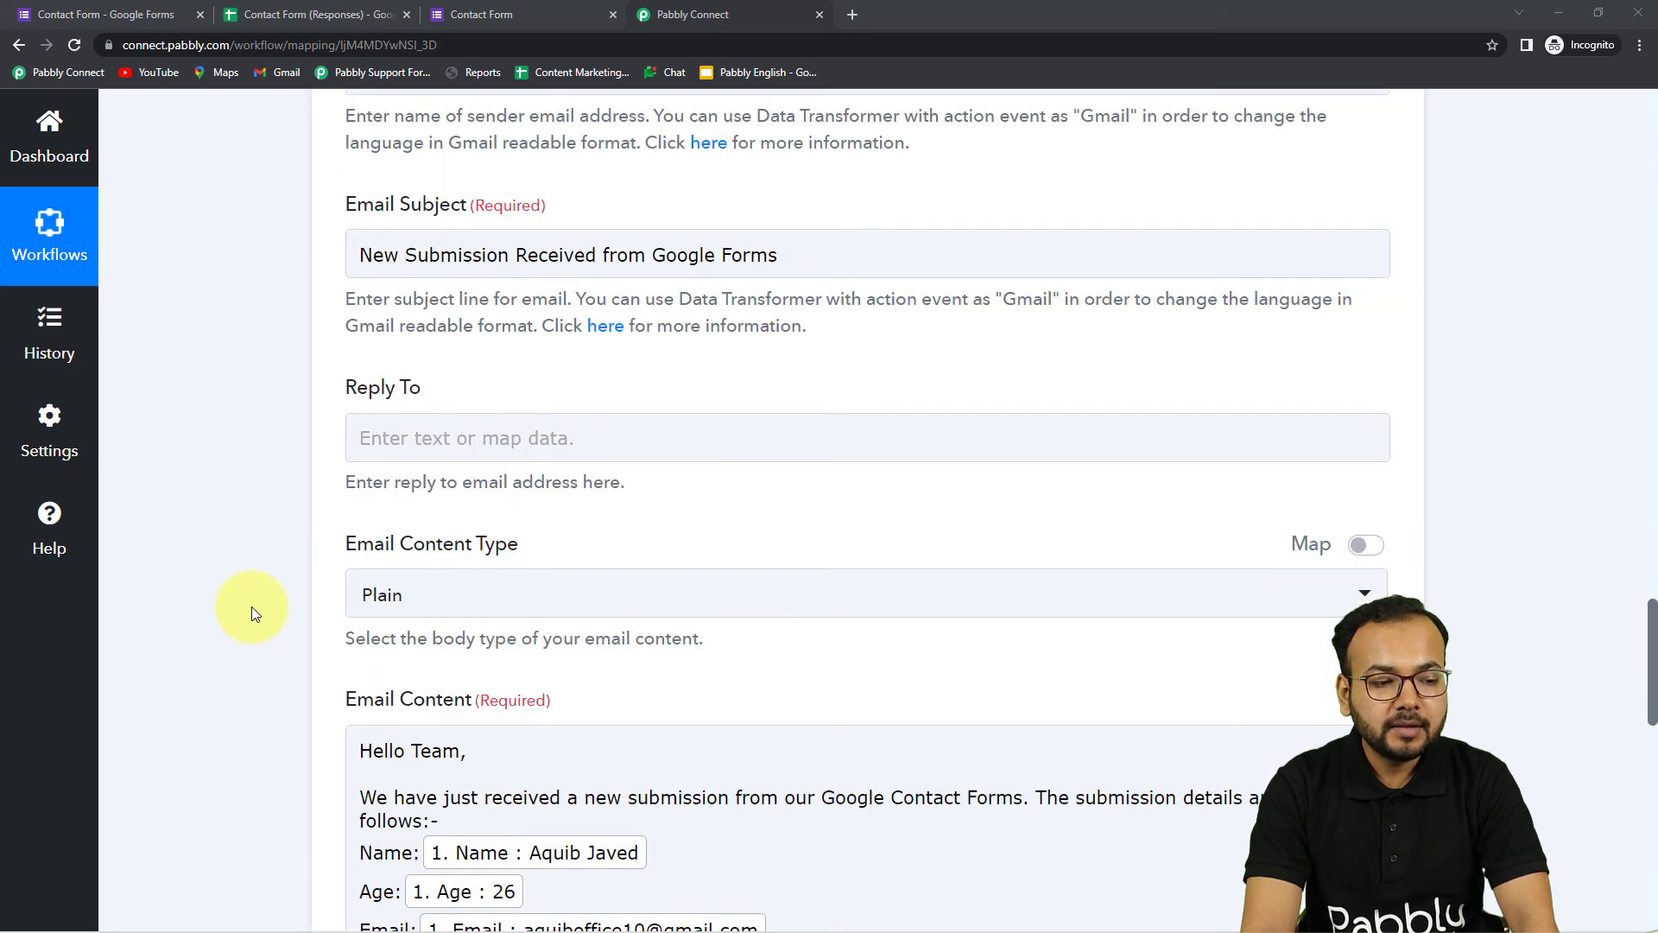
scroll(418, 499, up, 10)
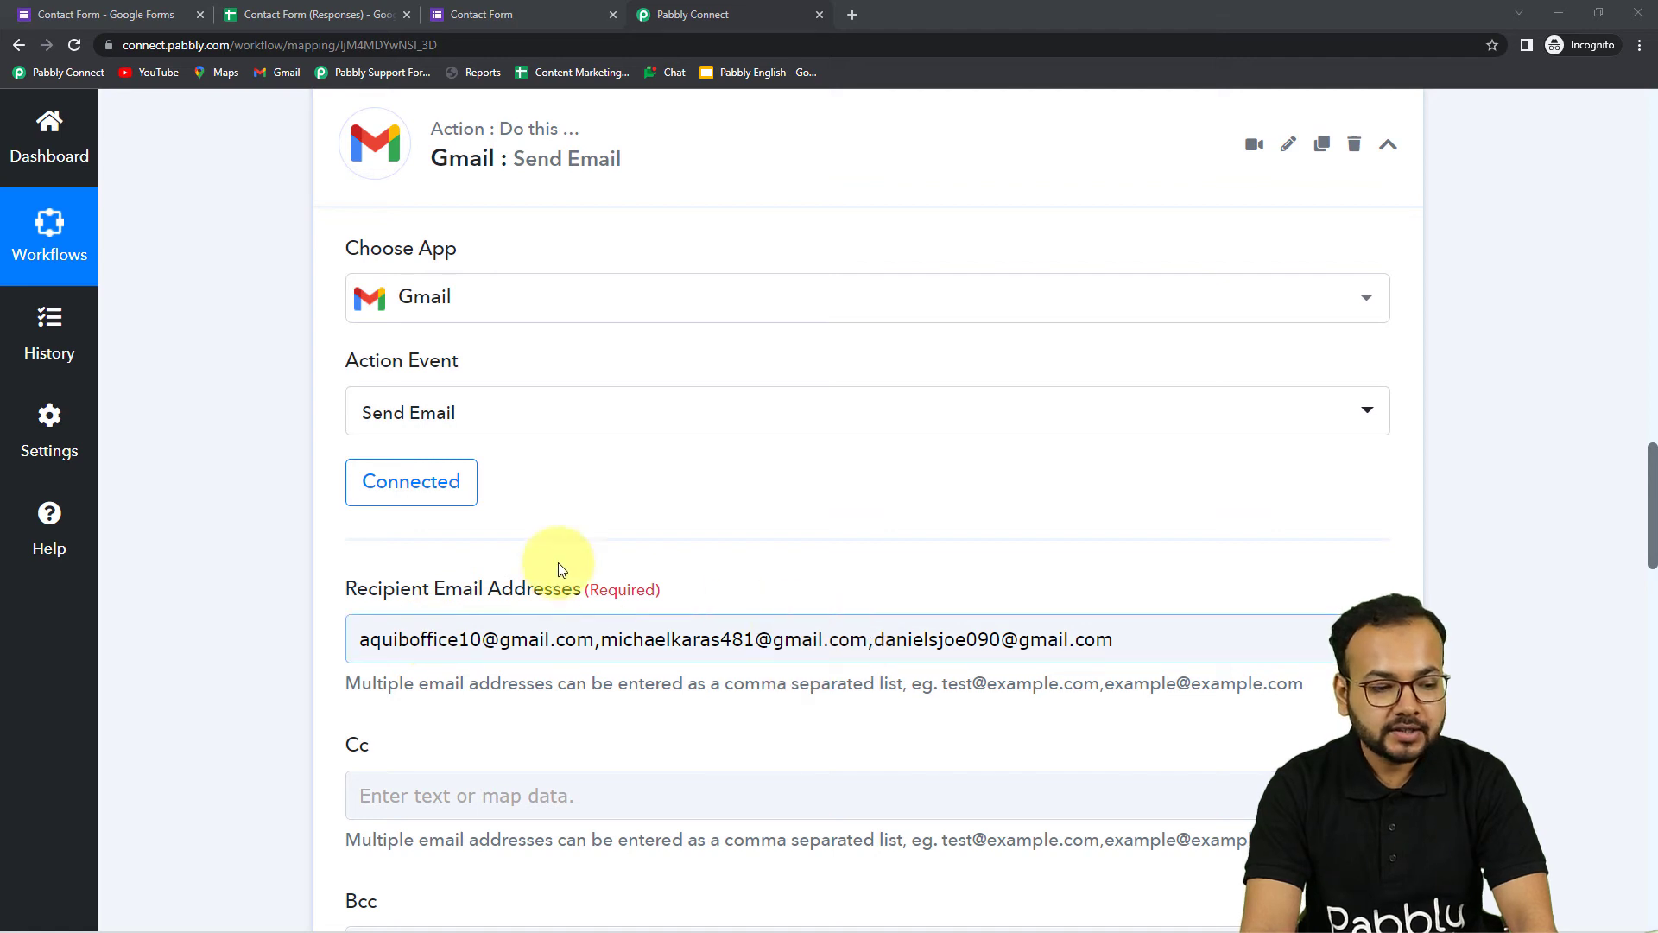
scroll(252, 532, down, 2)
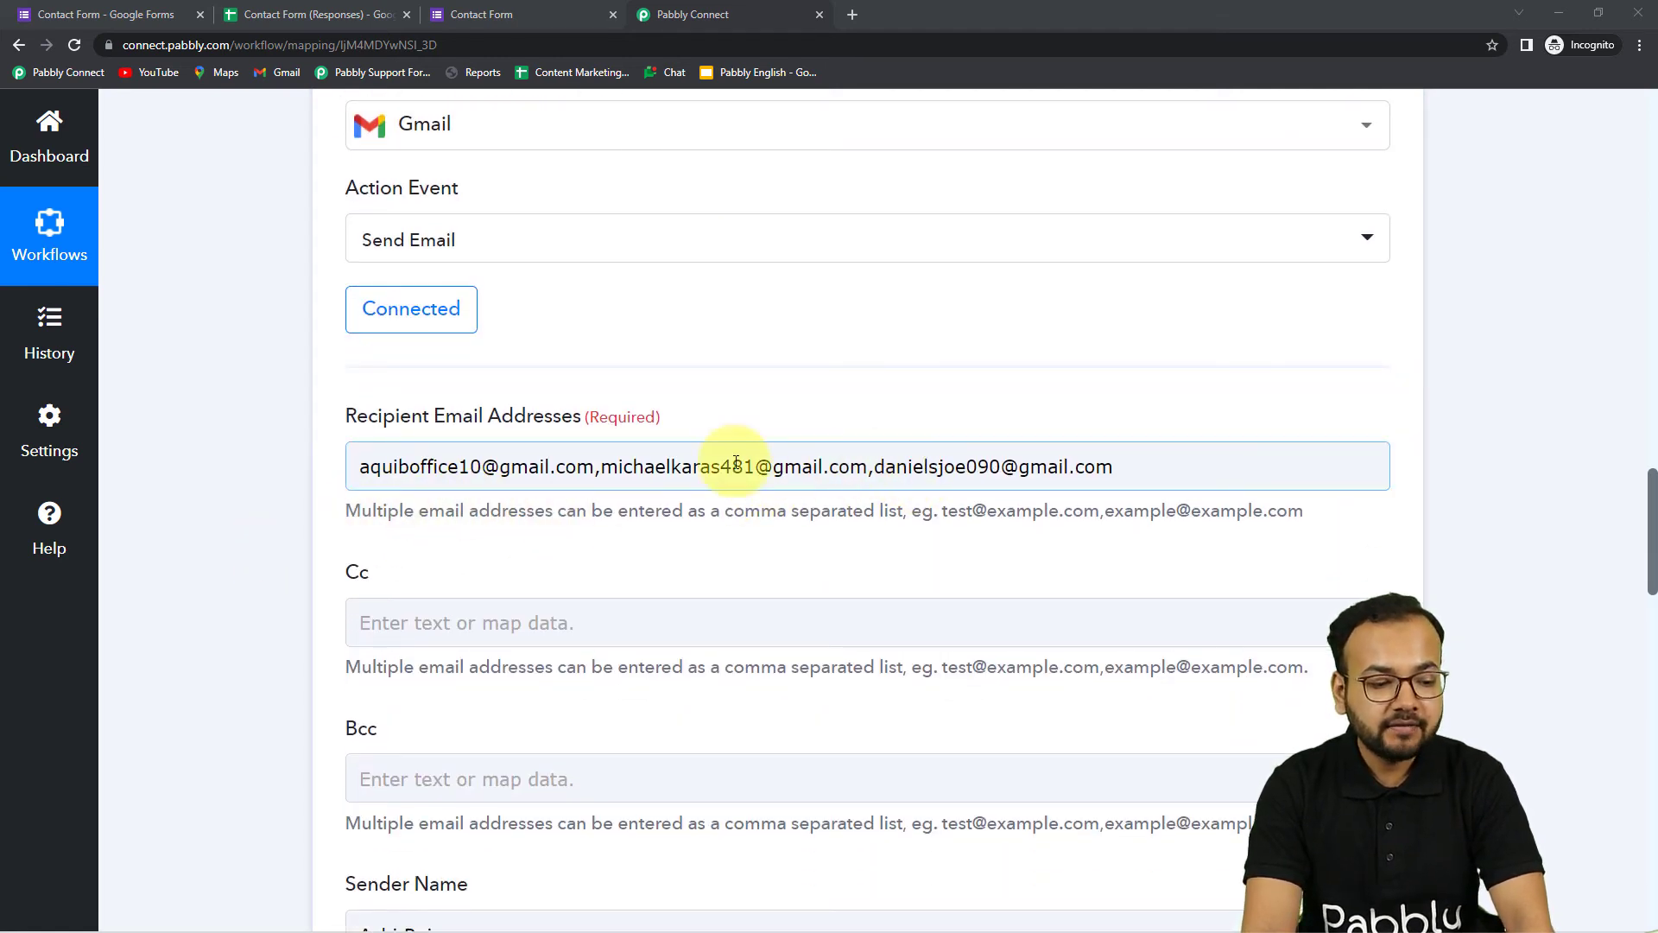
scroll(241, 487, down, 9)
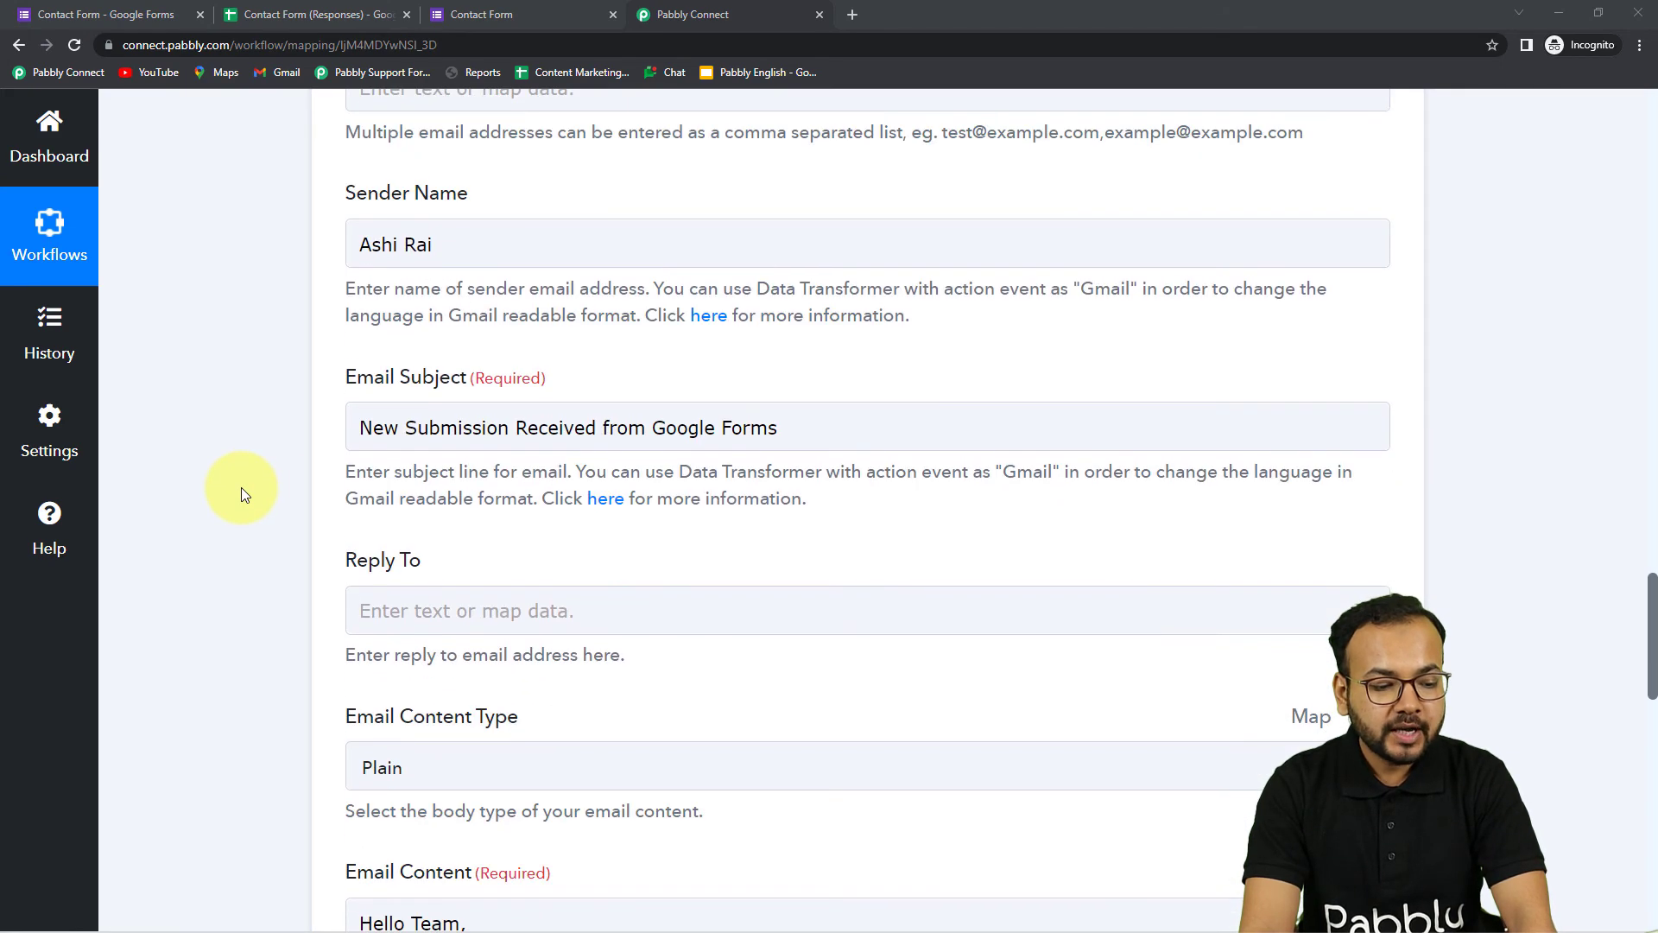
scroll(240, 481, down, 6)
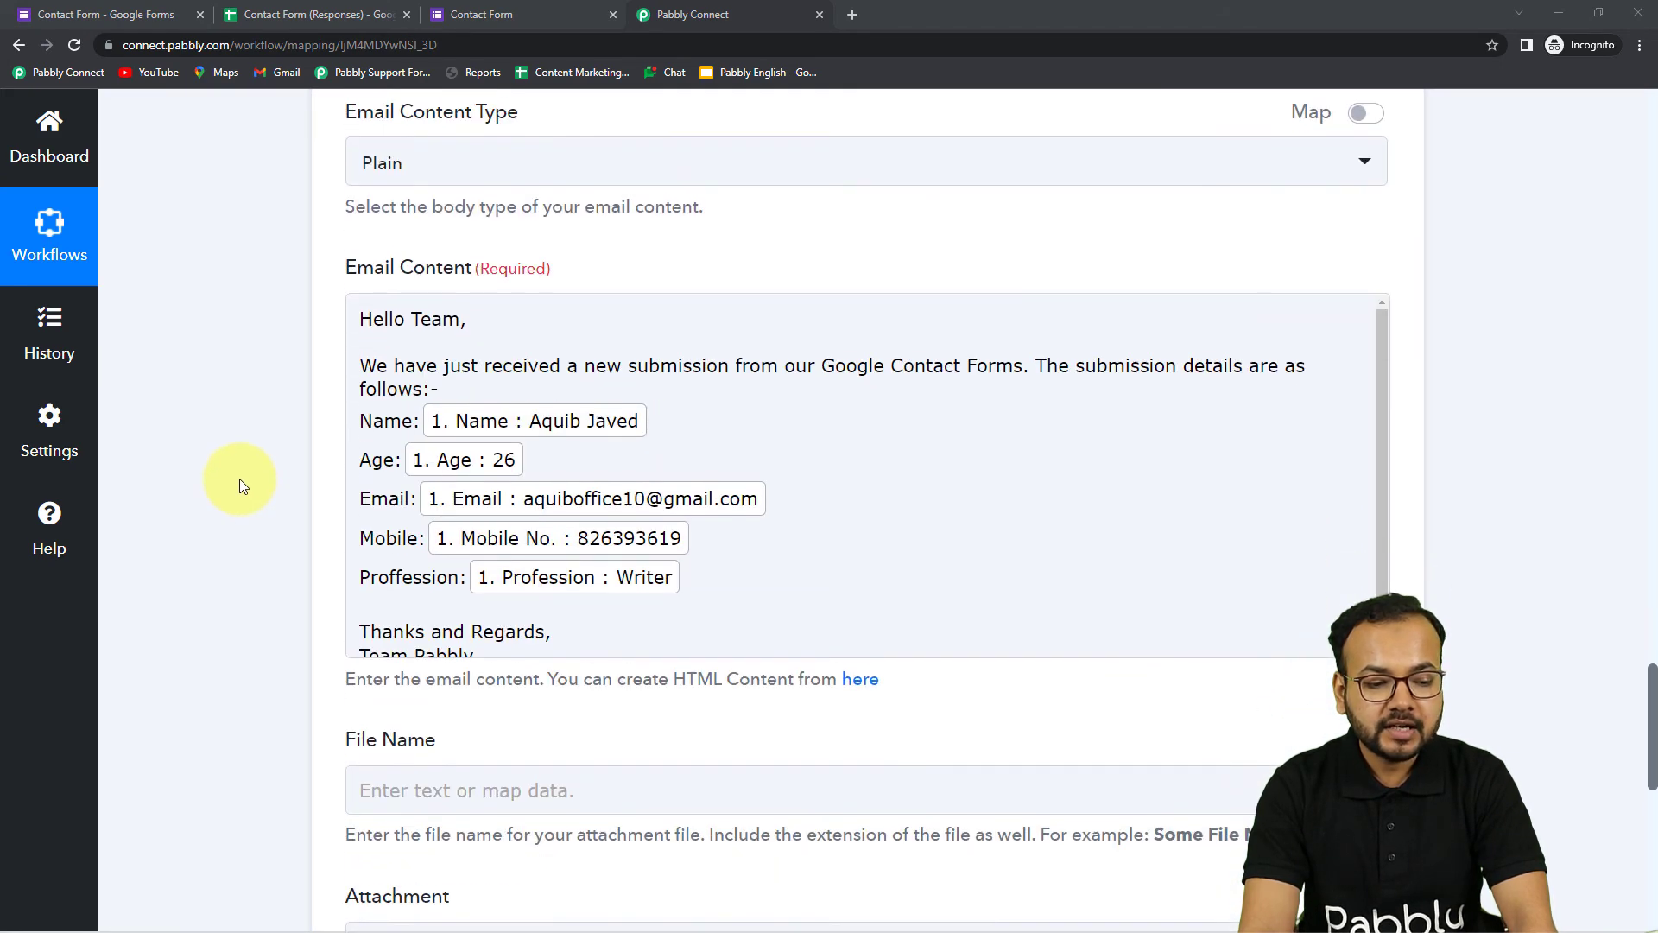
scroll(1649, 678, down, 5)
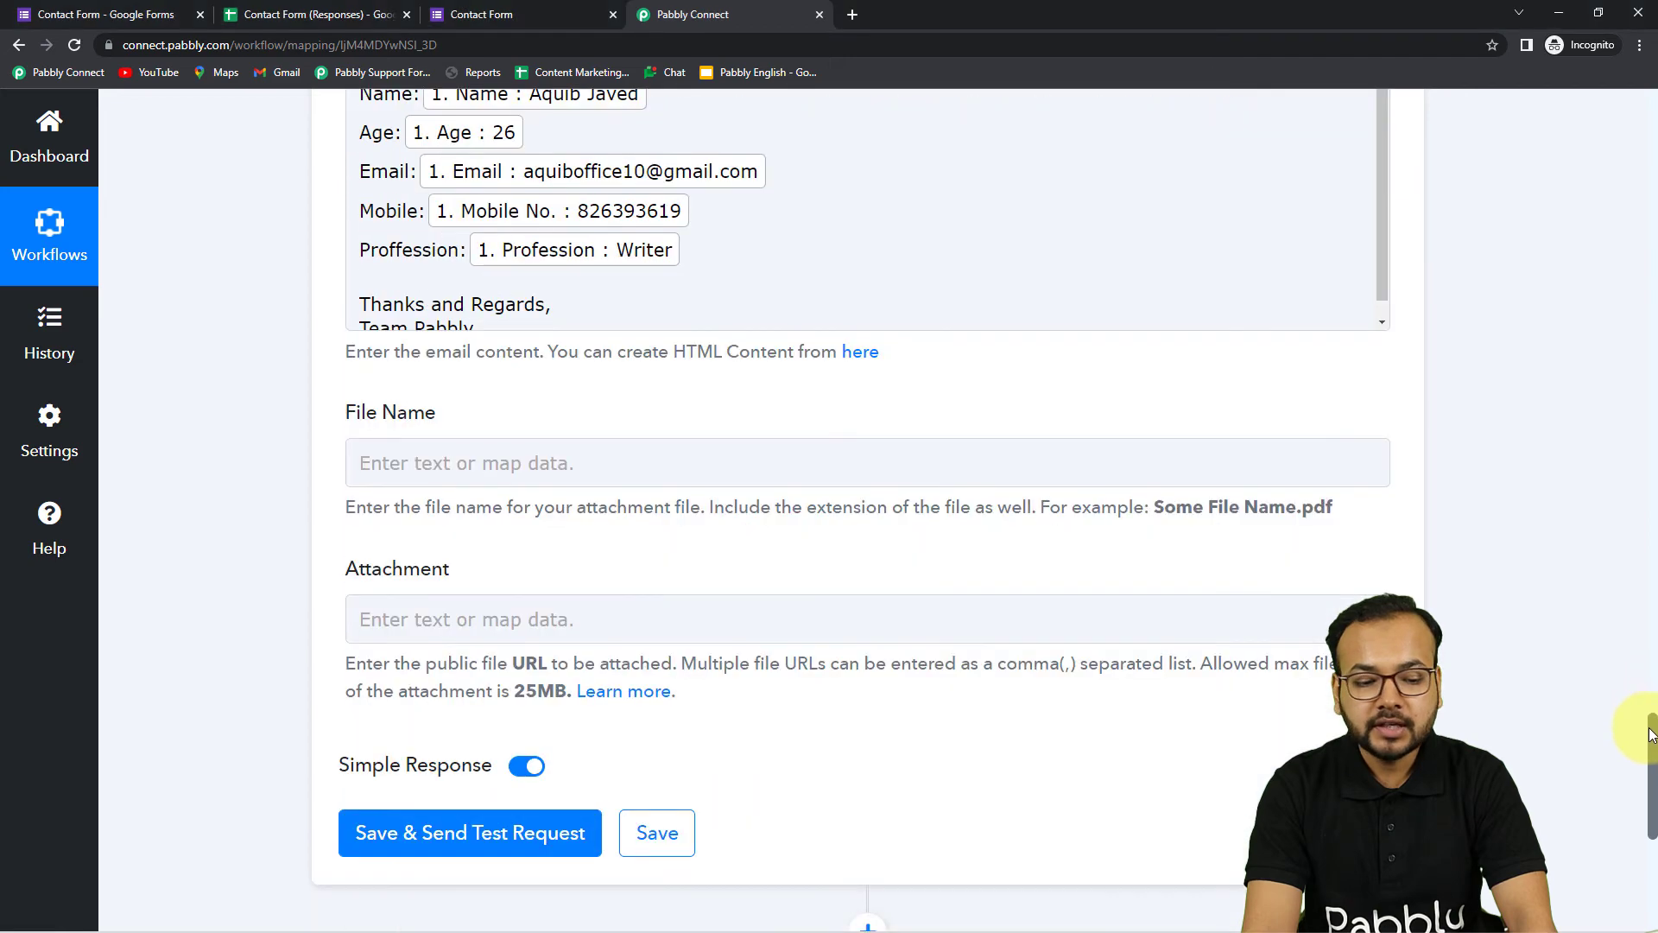
Save the Gmail action, send a test email and bring up the Gmail inbox
click(438, 713)
scroll(151, 453, down, 5)
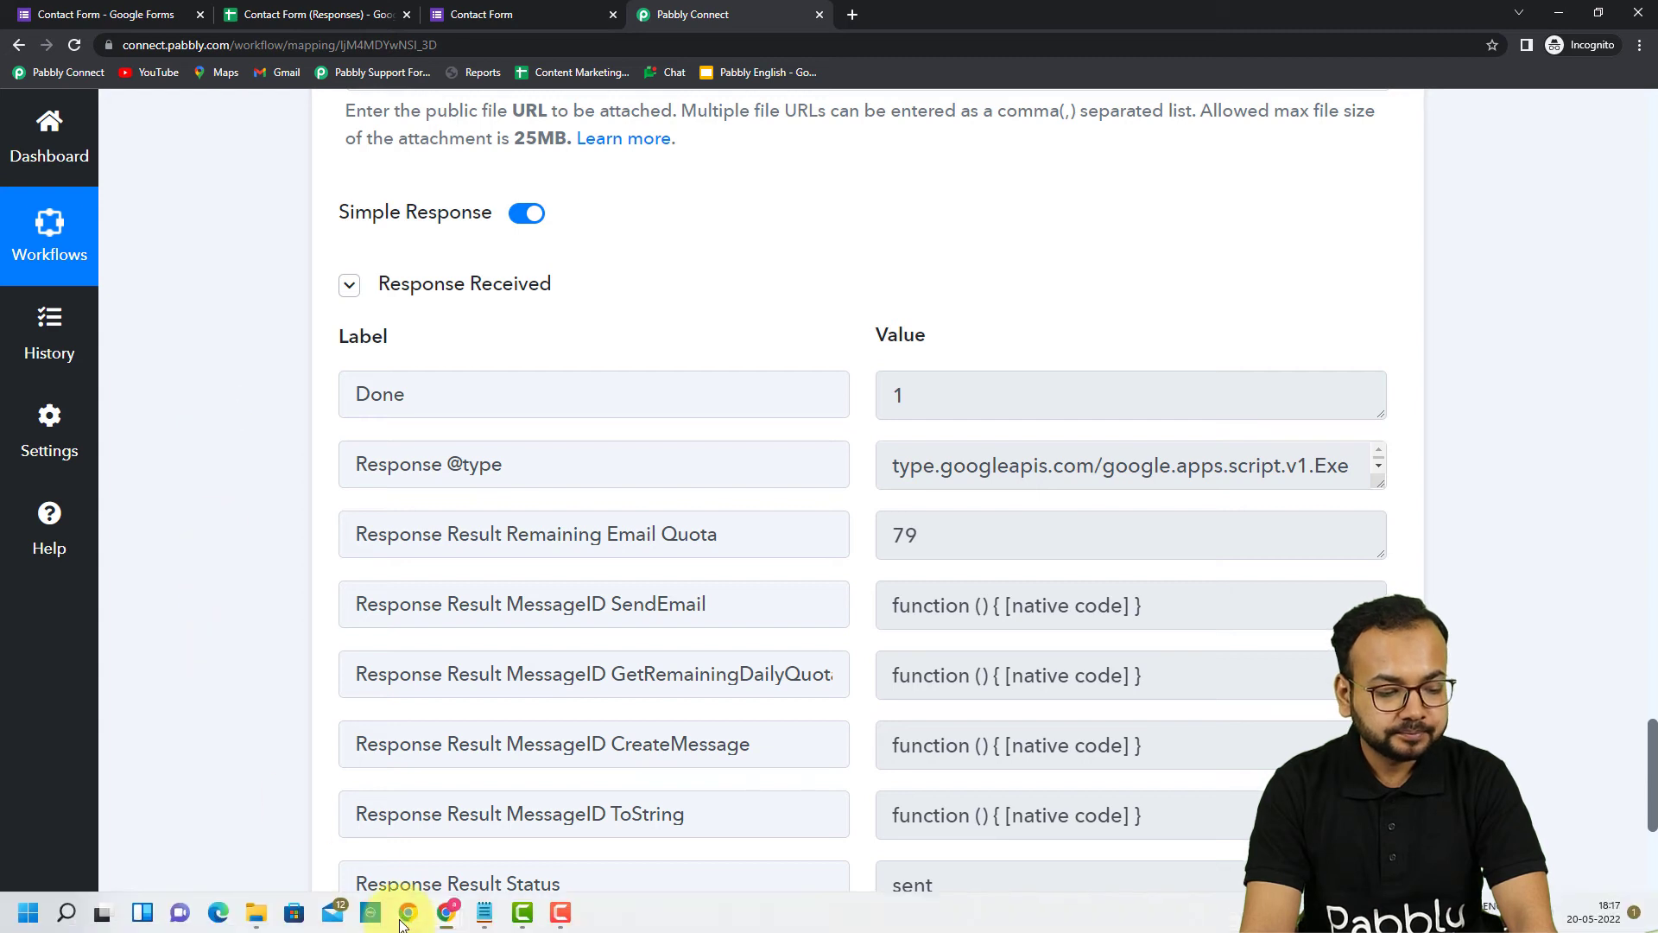
click(294, 912)
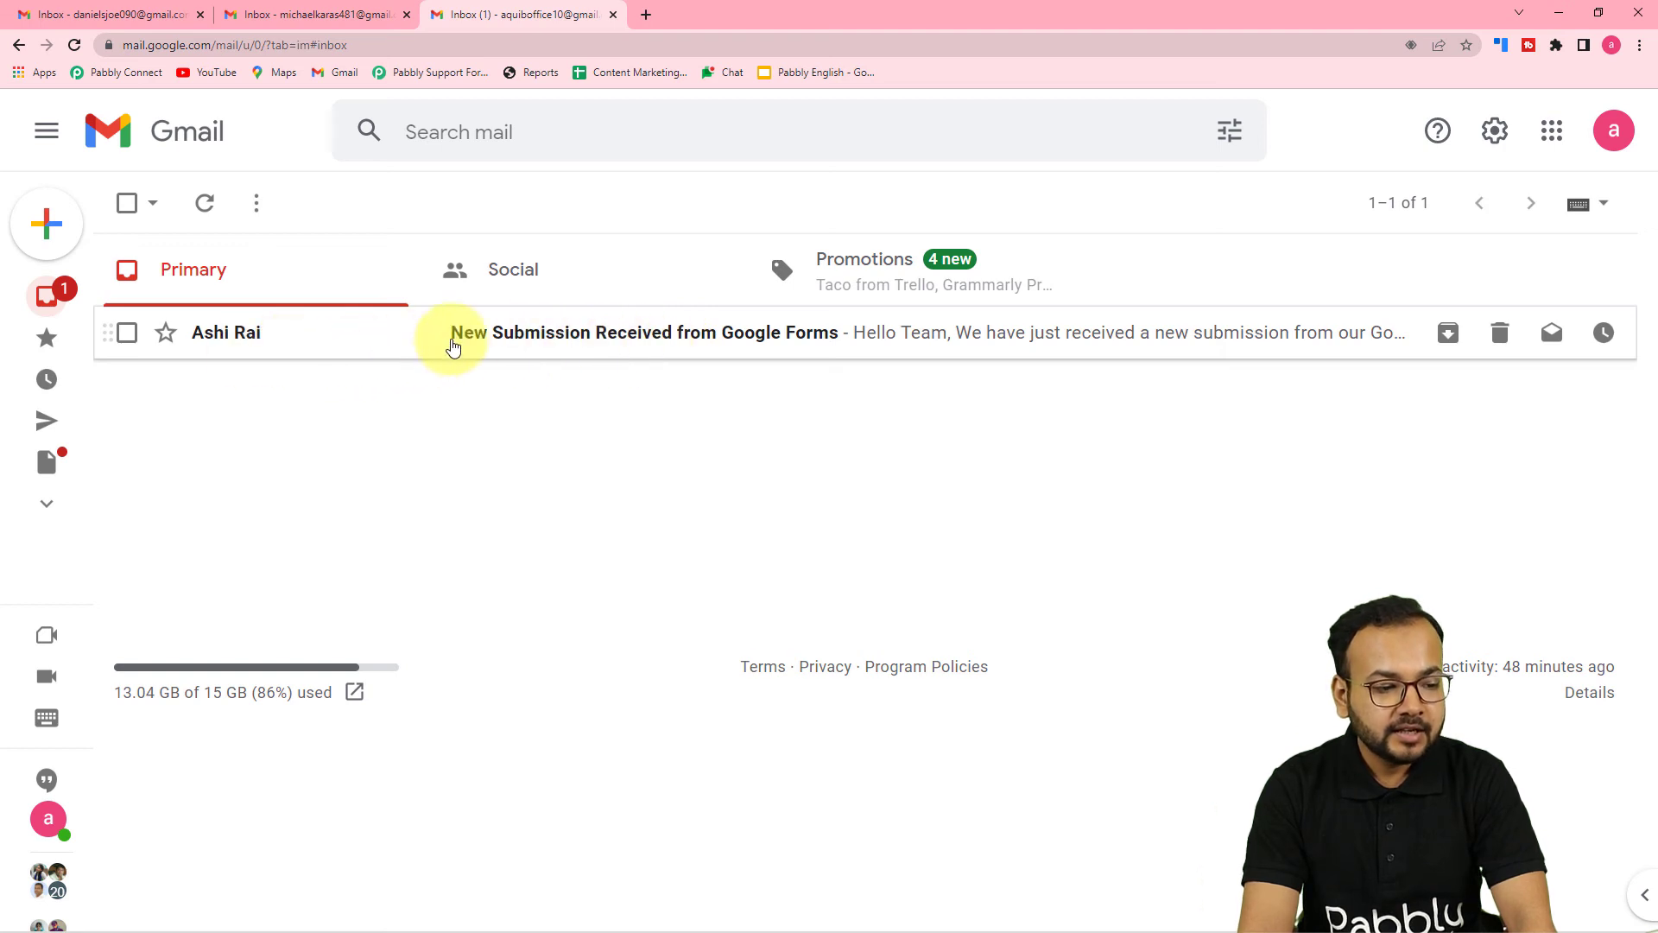
Open the New Submission Received email in the first and second recipients' inboxes
click(696, 333)
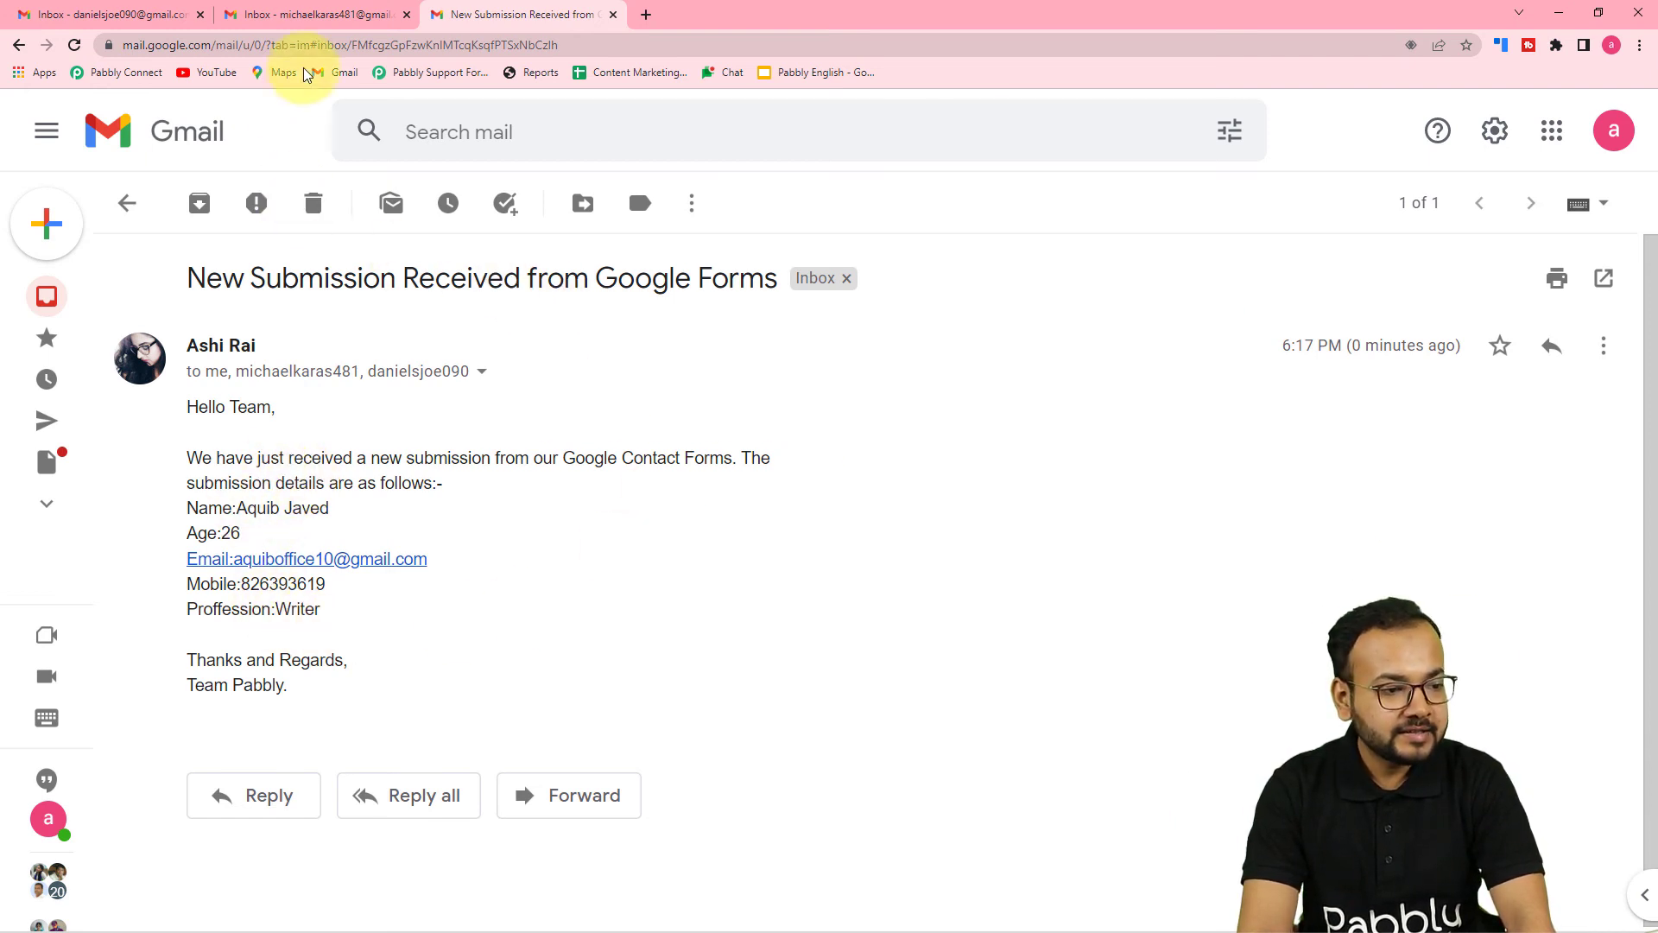
click(299, 16)
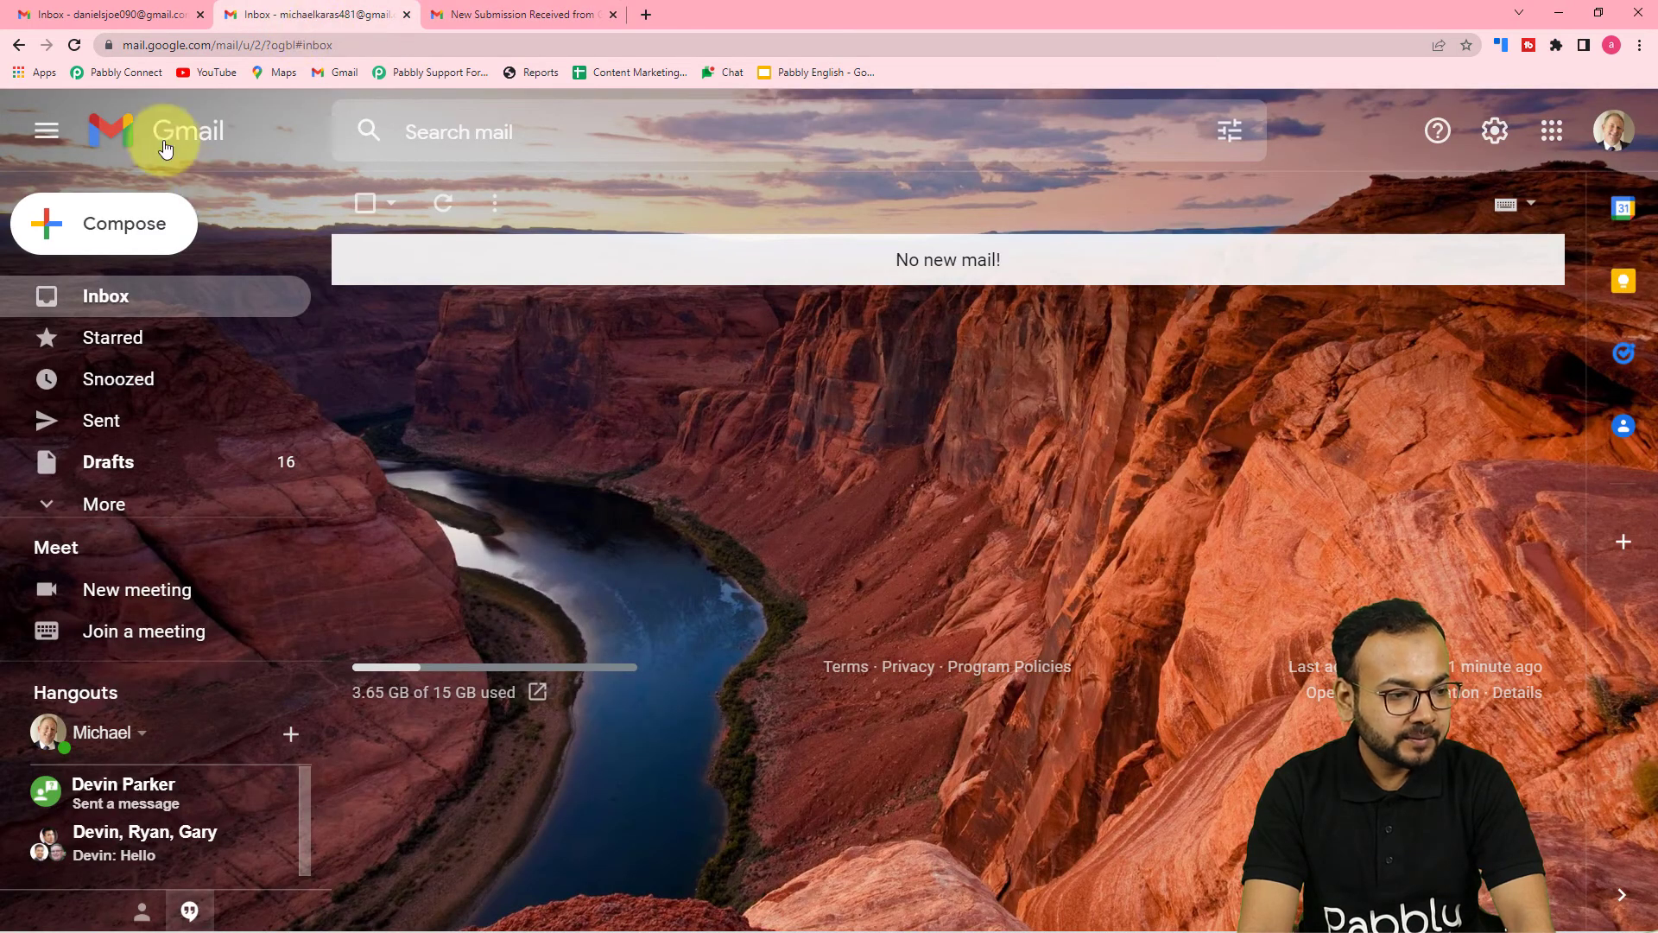
click(1628, 149)
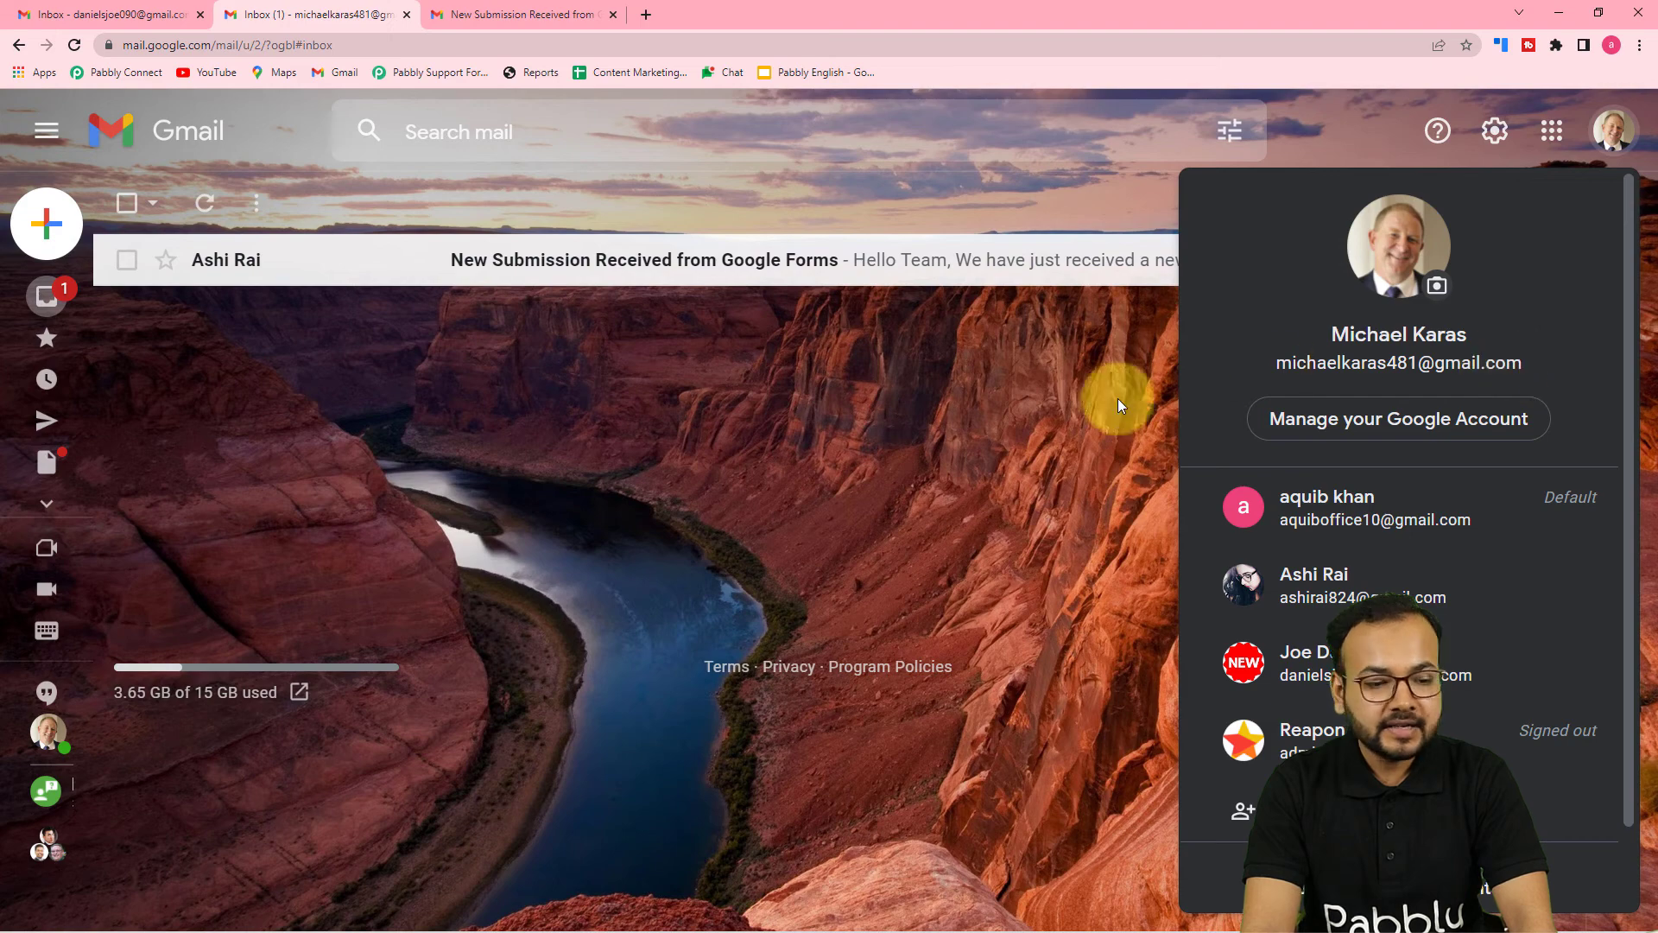
click(1090, 405)
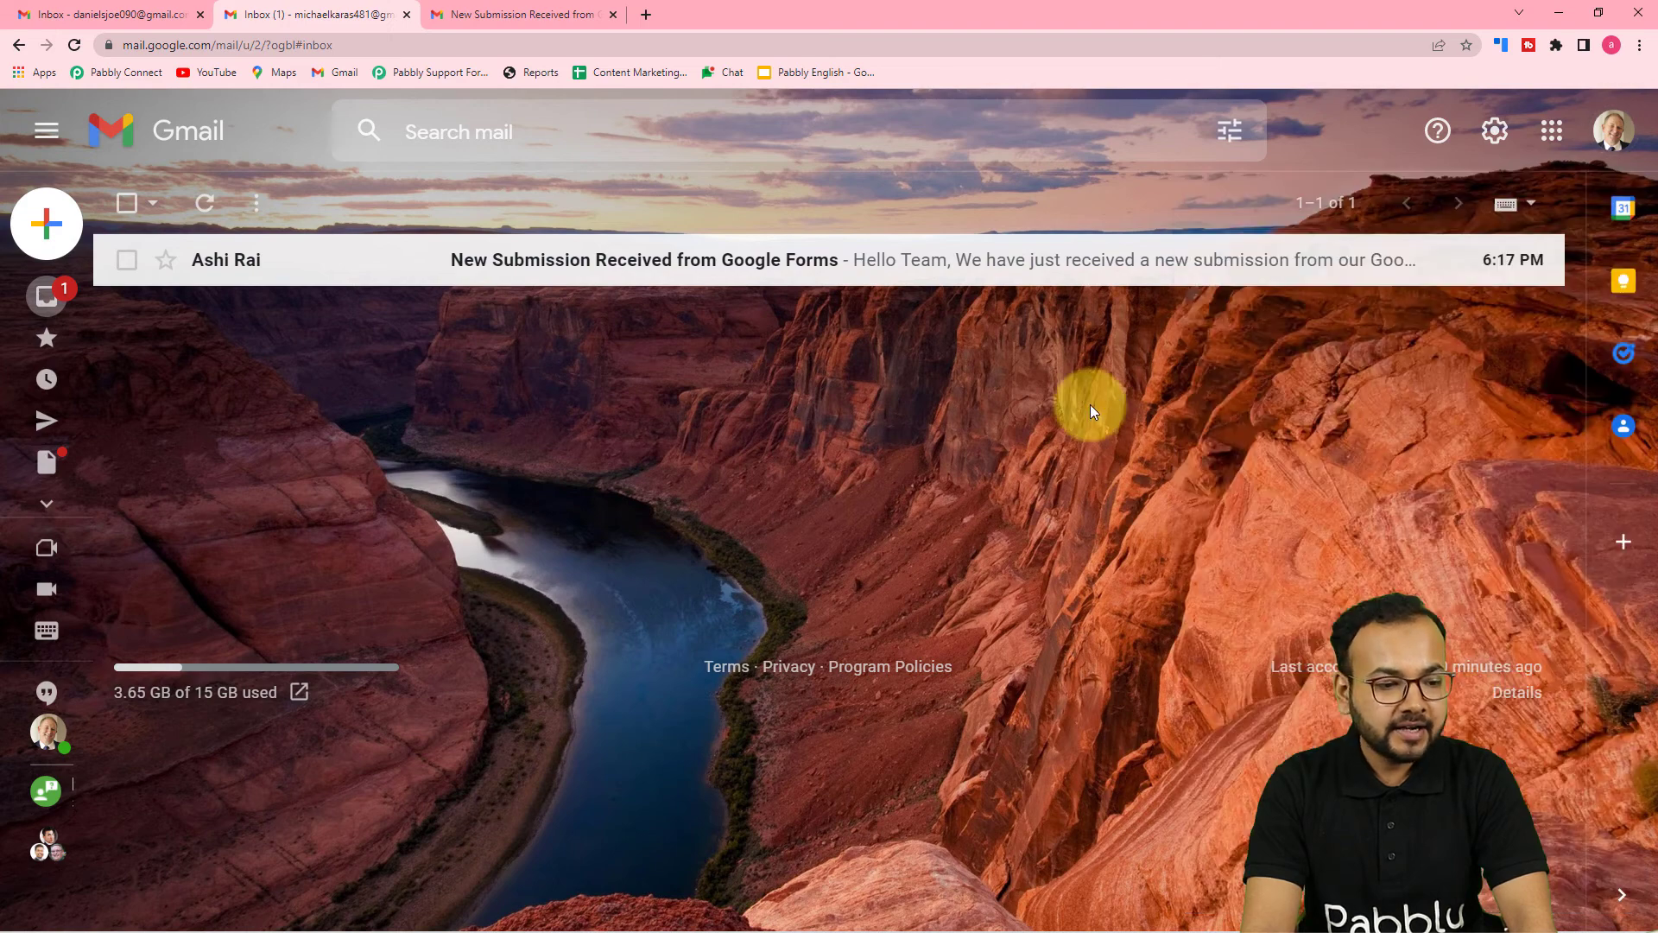
click(529, 274)
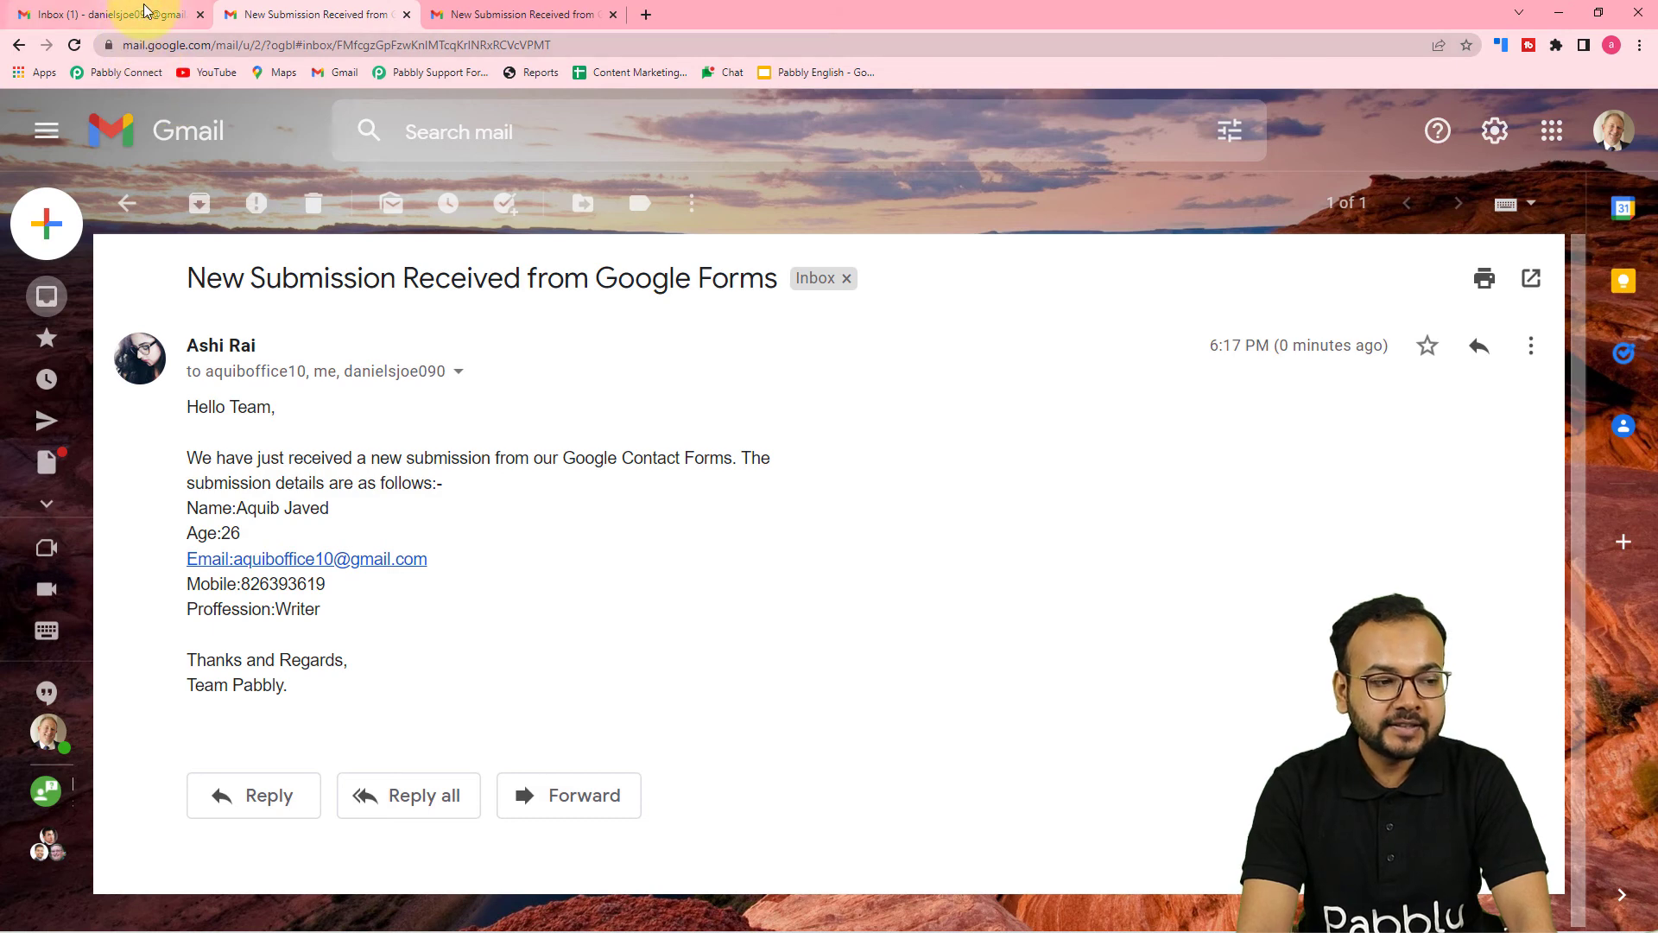
Open the same submission email in the third recipient's inbox
click(145, 17)
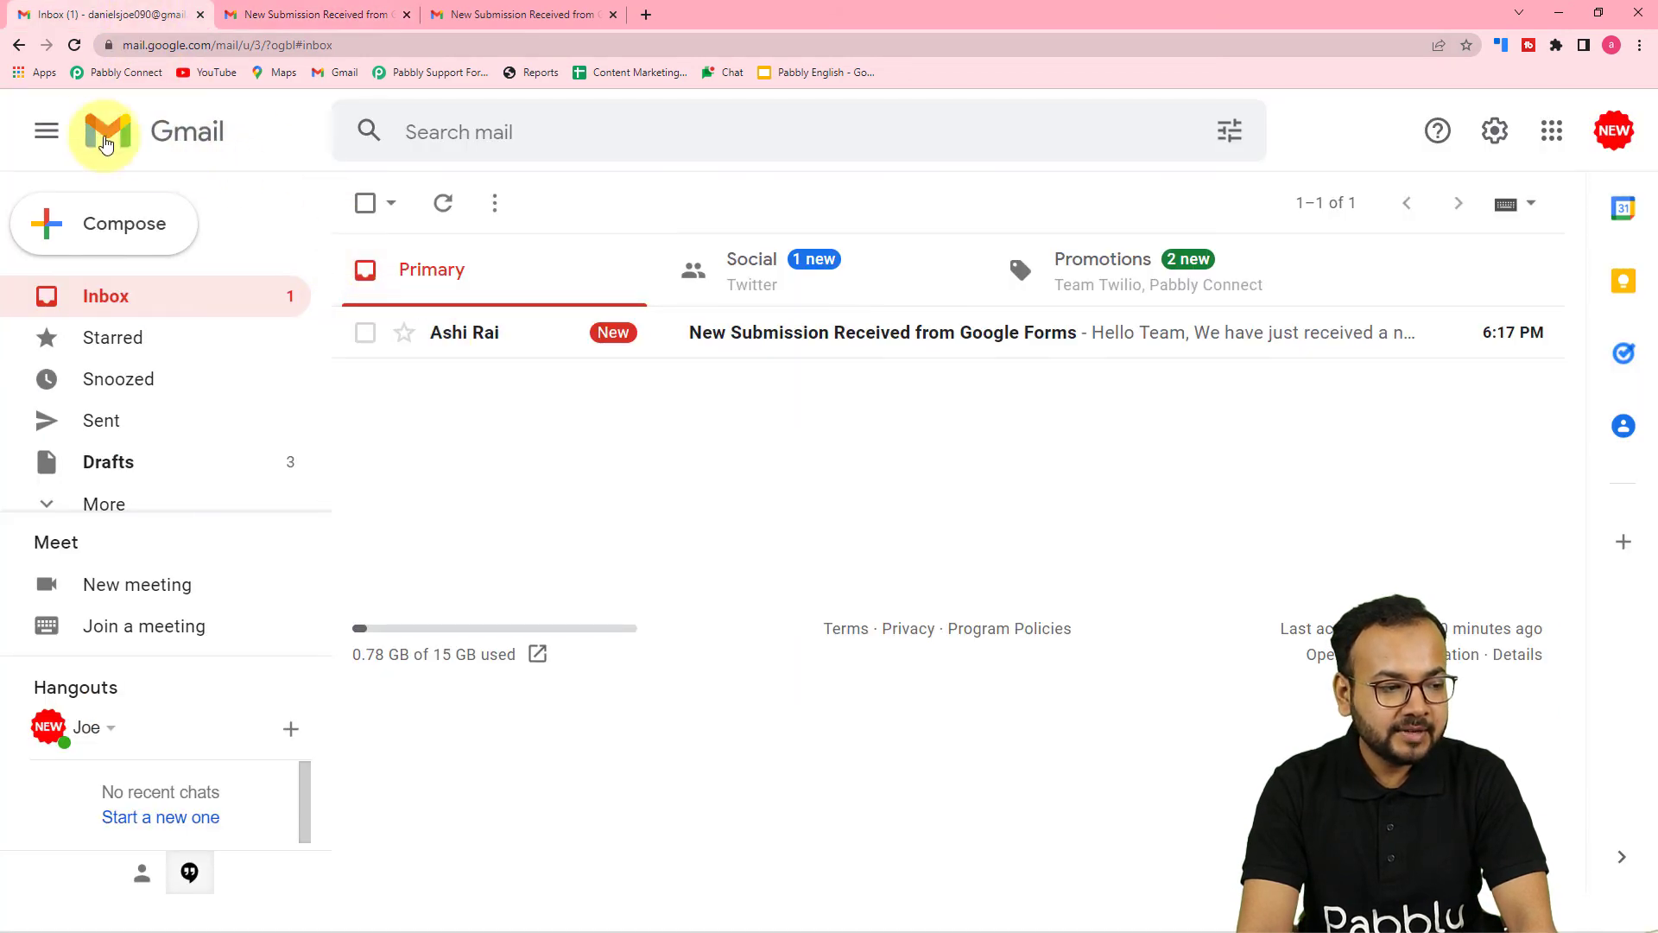
click(47, 131)
click(538, 339)
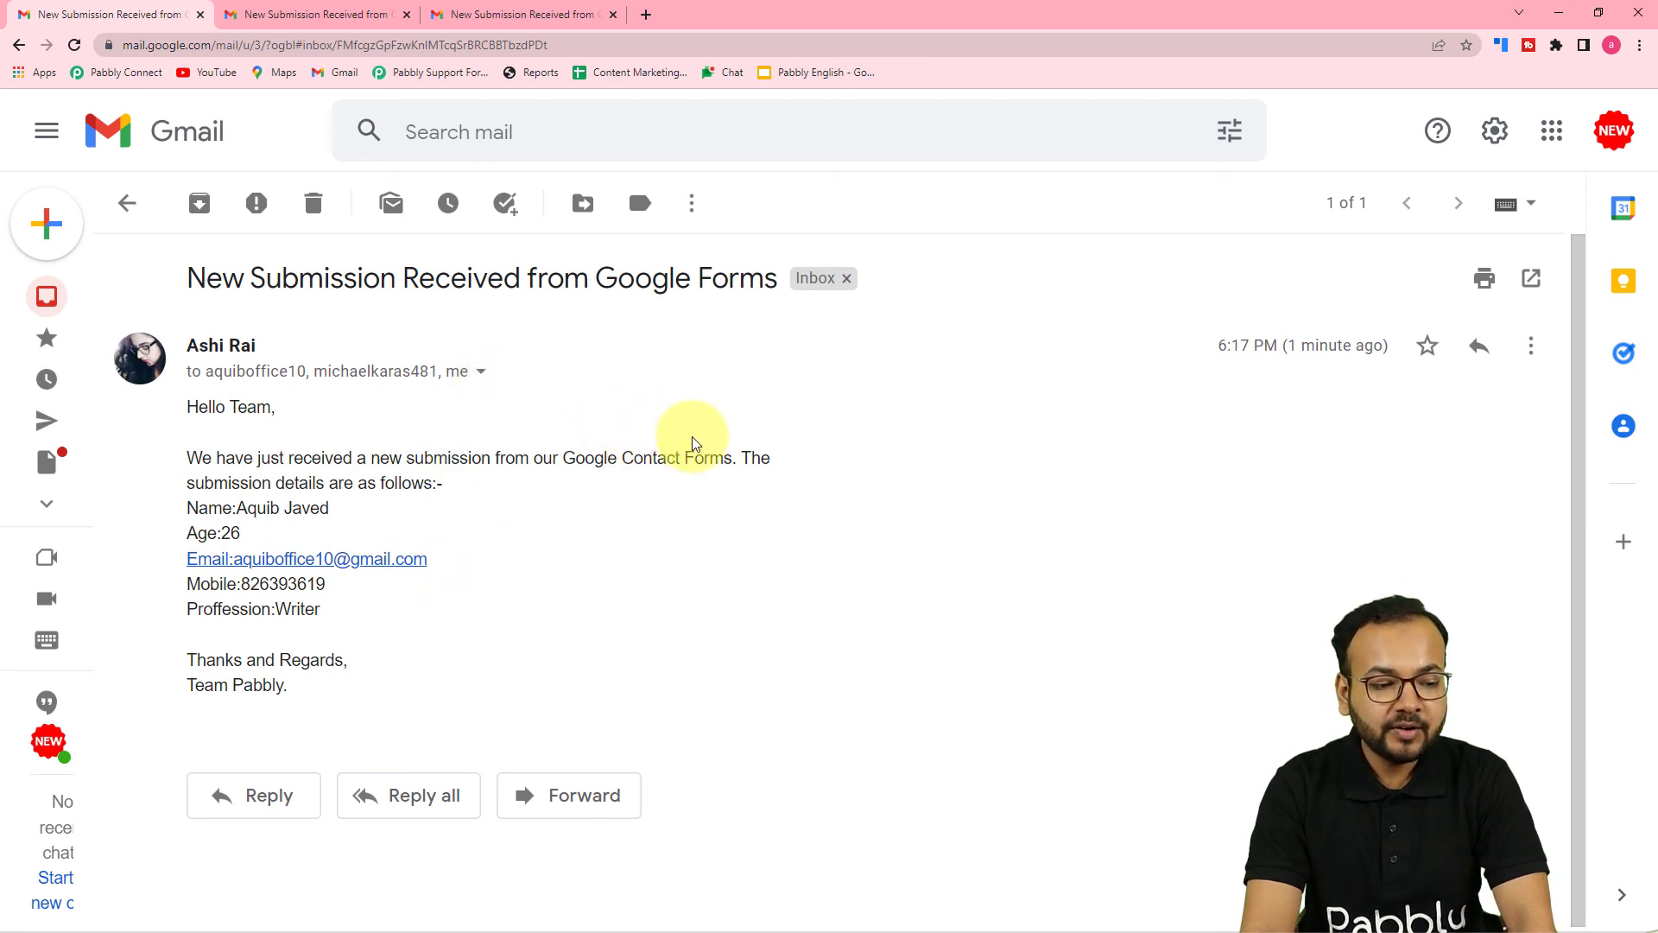
Minimize Gmail and review the trigger's Response Received data in the workflow
click(1560, 15)
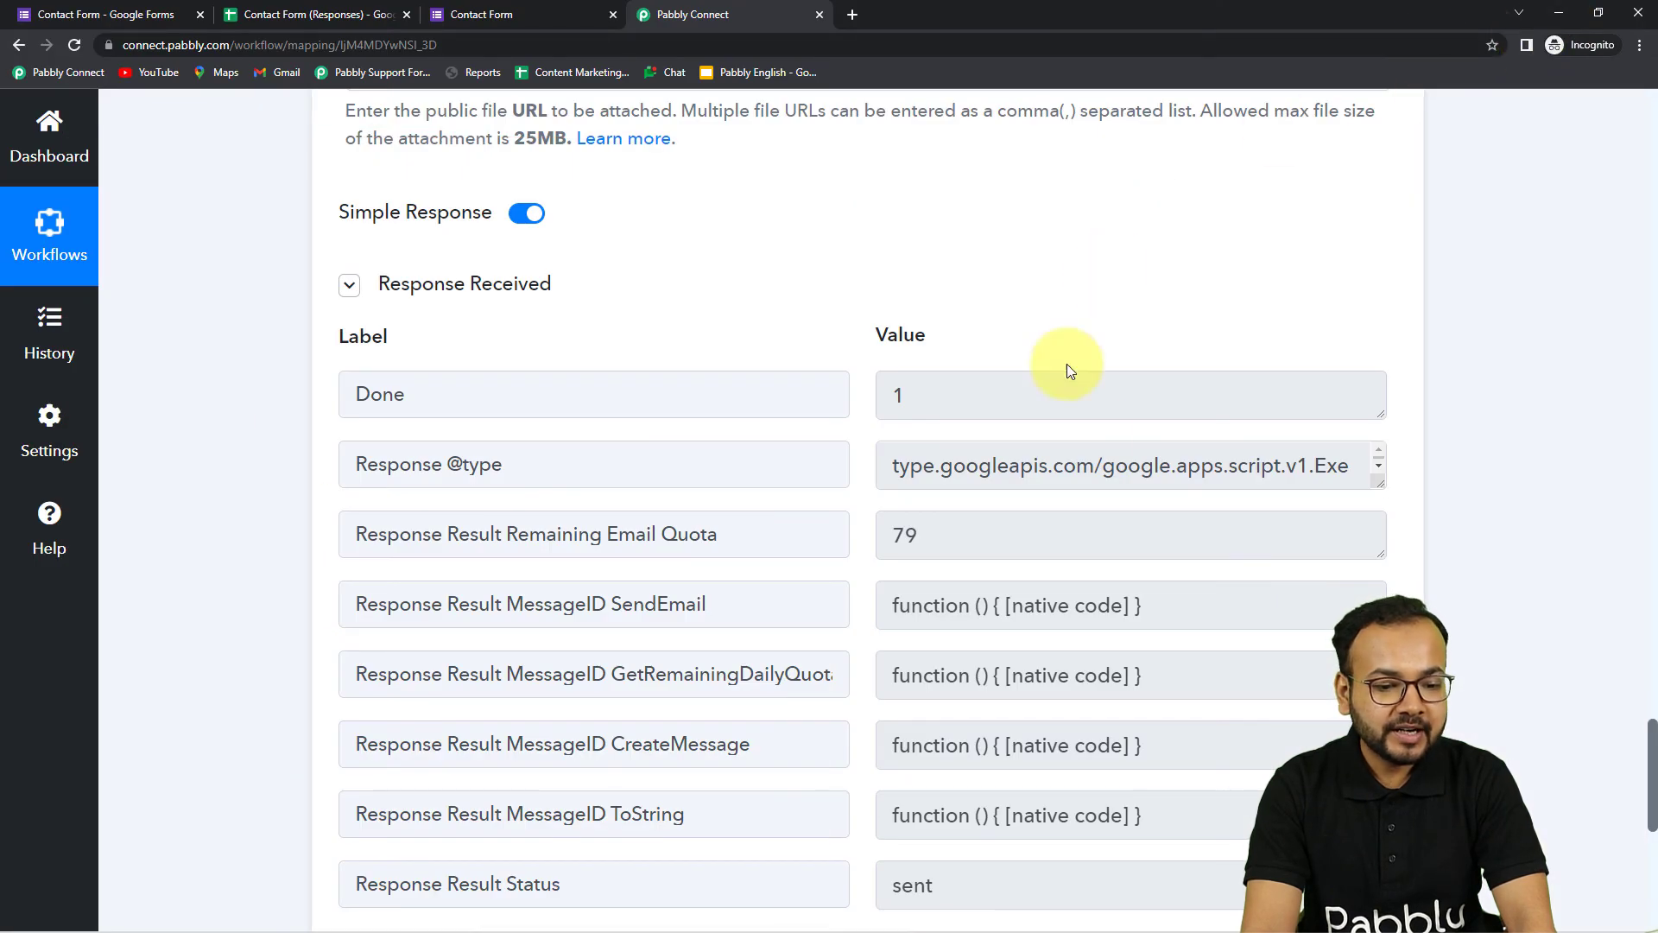
scroll(1138, 443, down, 3)
scroll(1136, 441, up, 4)
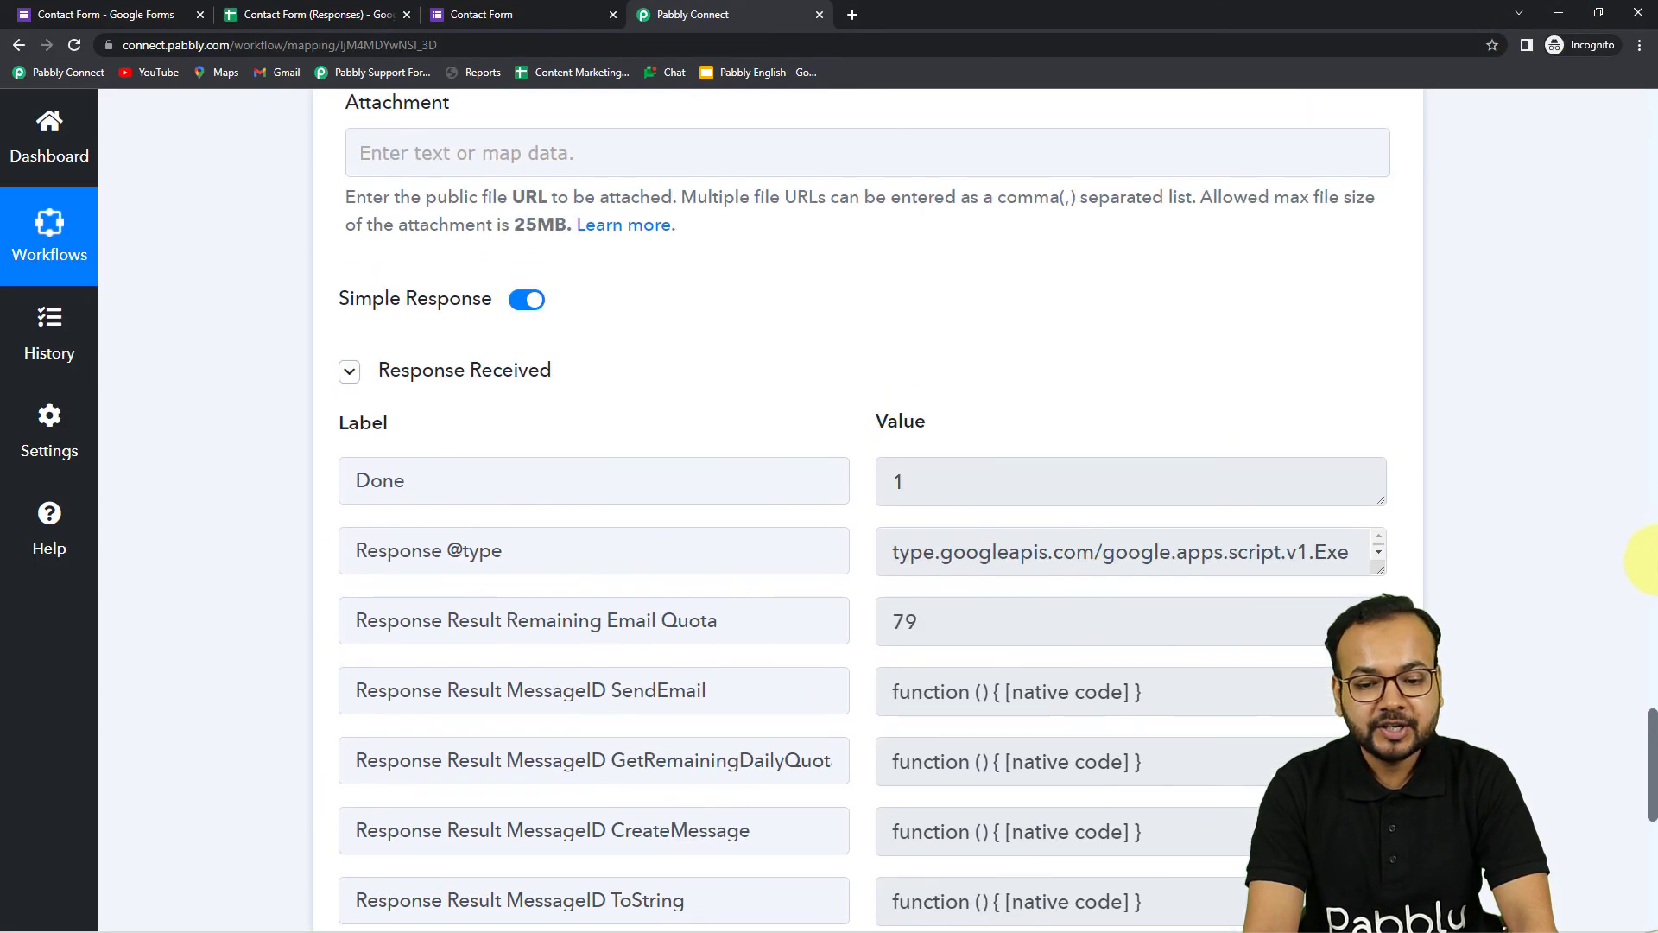
drag(1653, 723, 1653, 170)
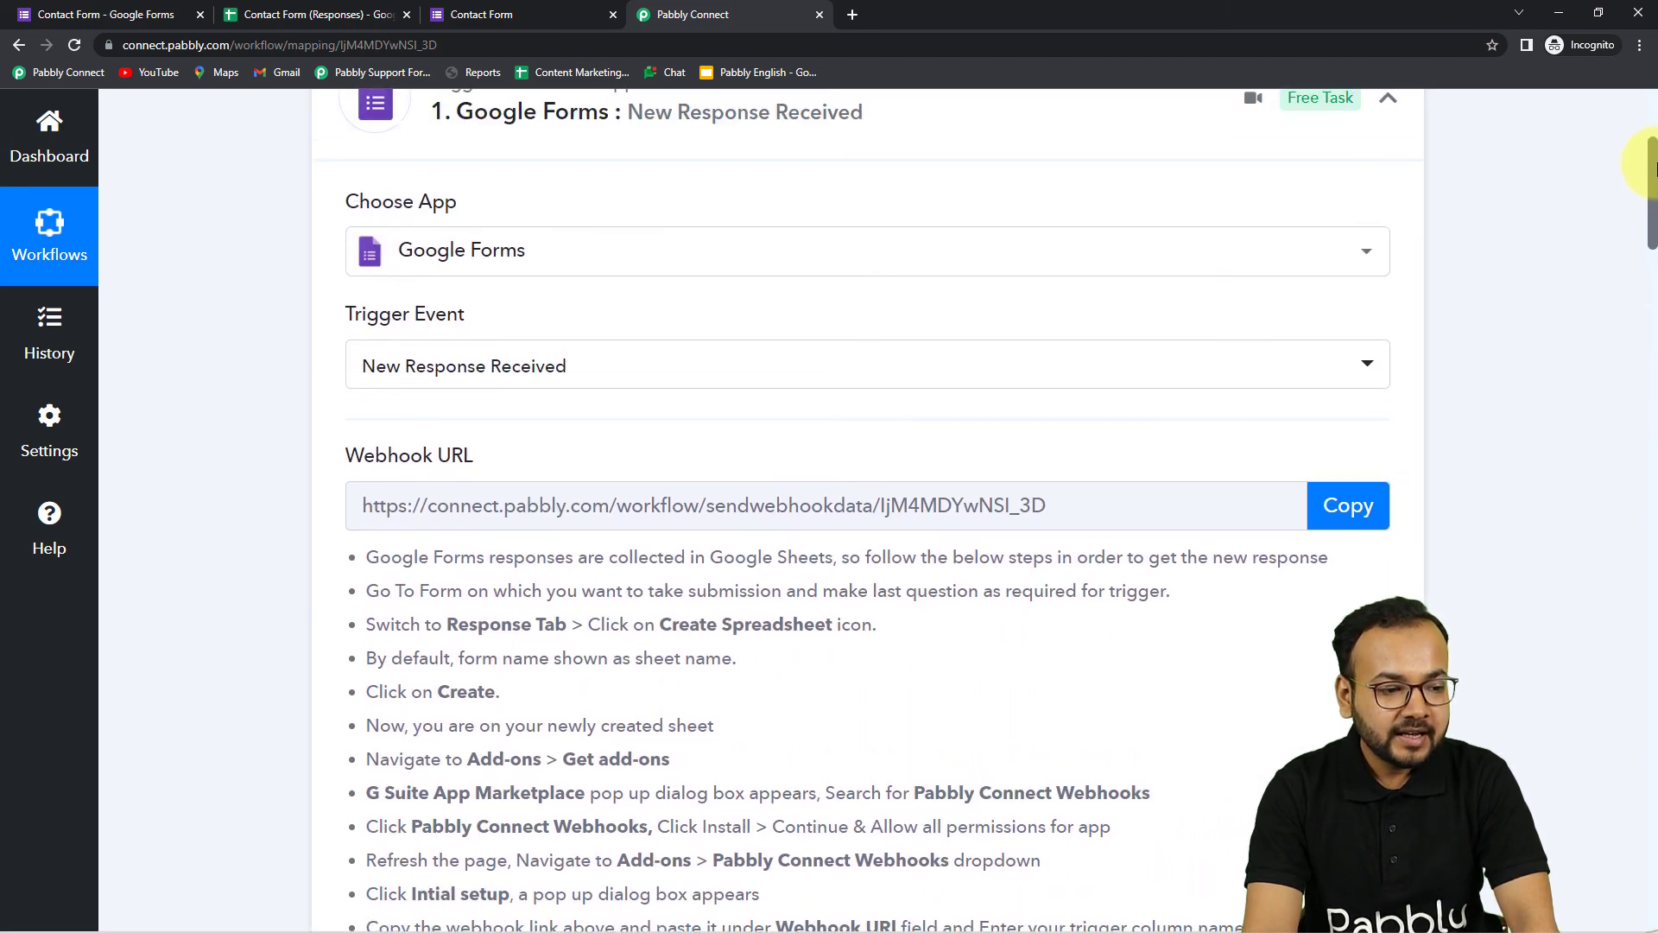
Scroll through the Gmail action's recipients, subject and mapped email content
scroll(380, 423, down, 2)
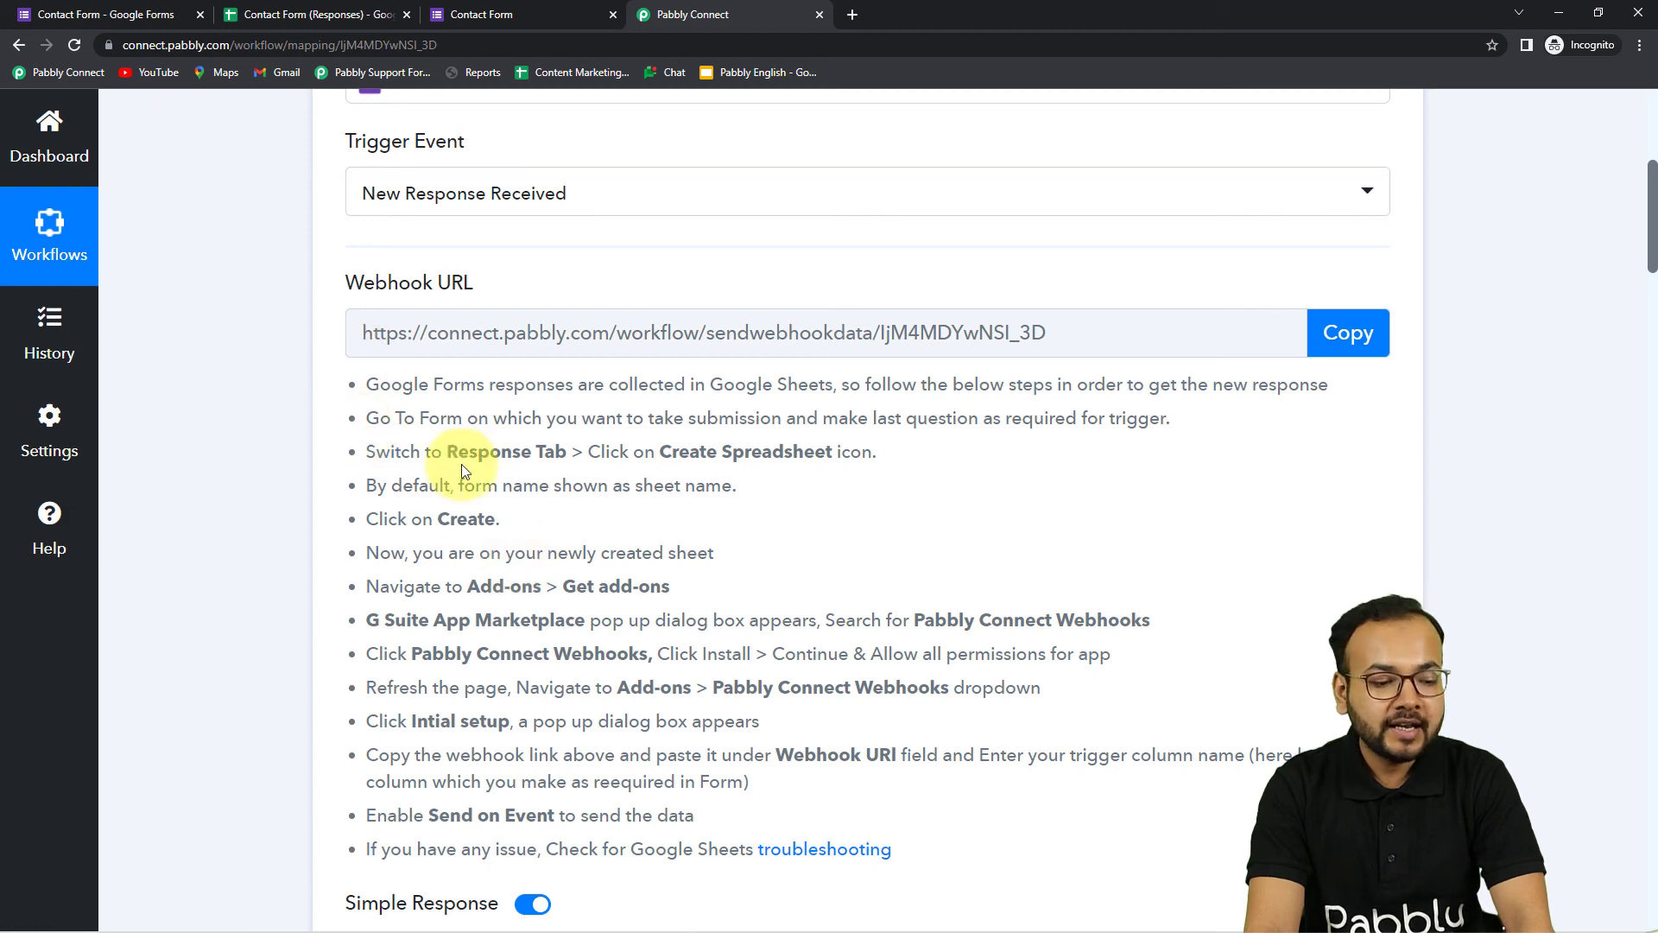
scroll(504, 657, down, 6)
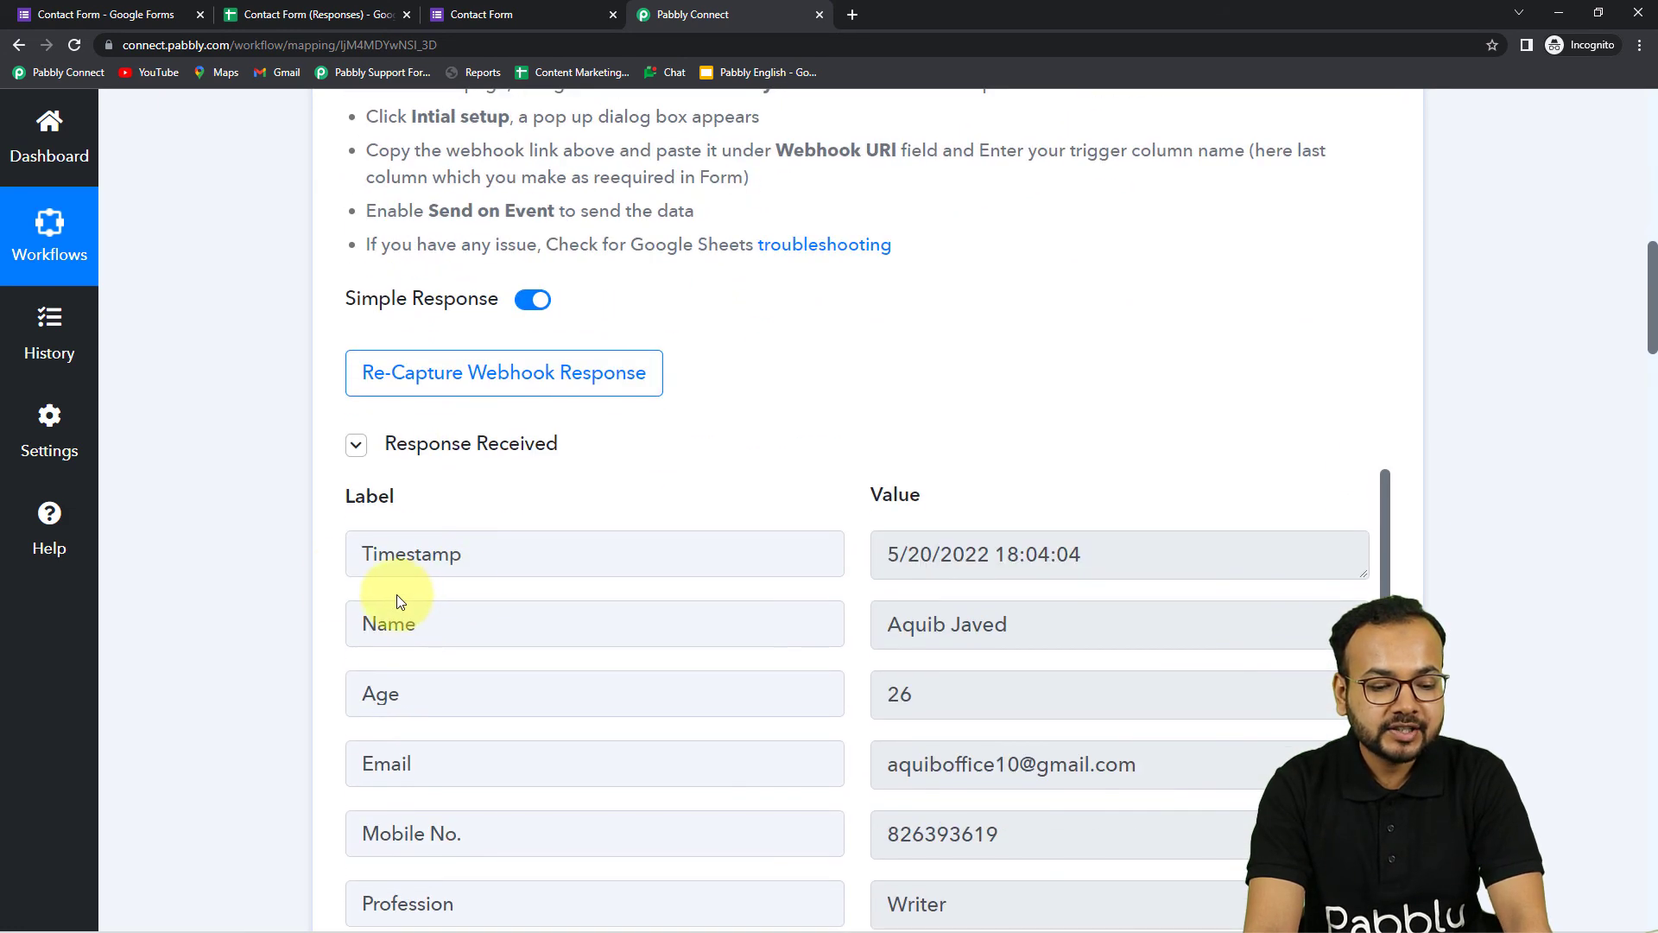
scroll(304, 570, down, 3)
scroll(591, 527, down, 1)
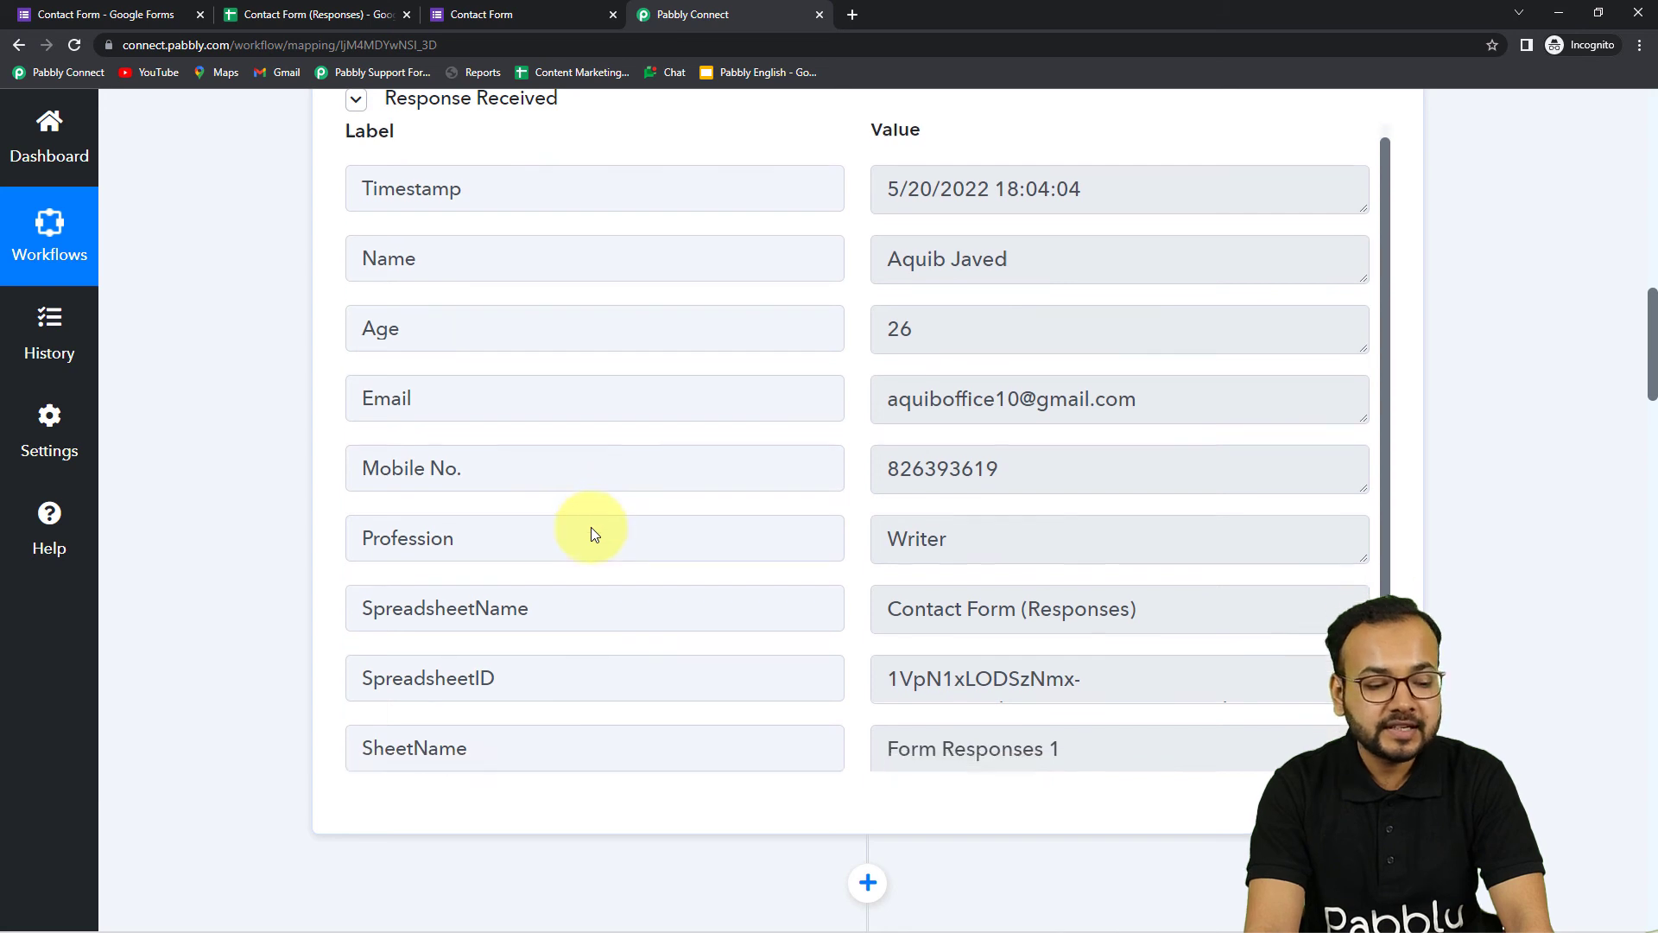
scroll(275, 579, down, 7)
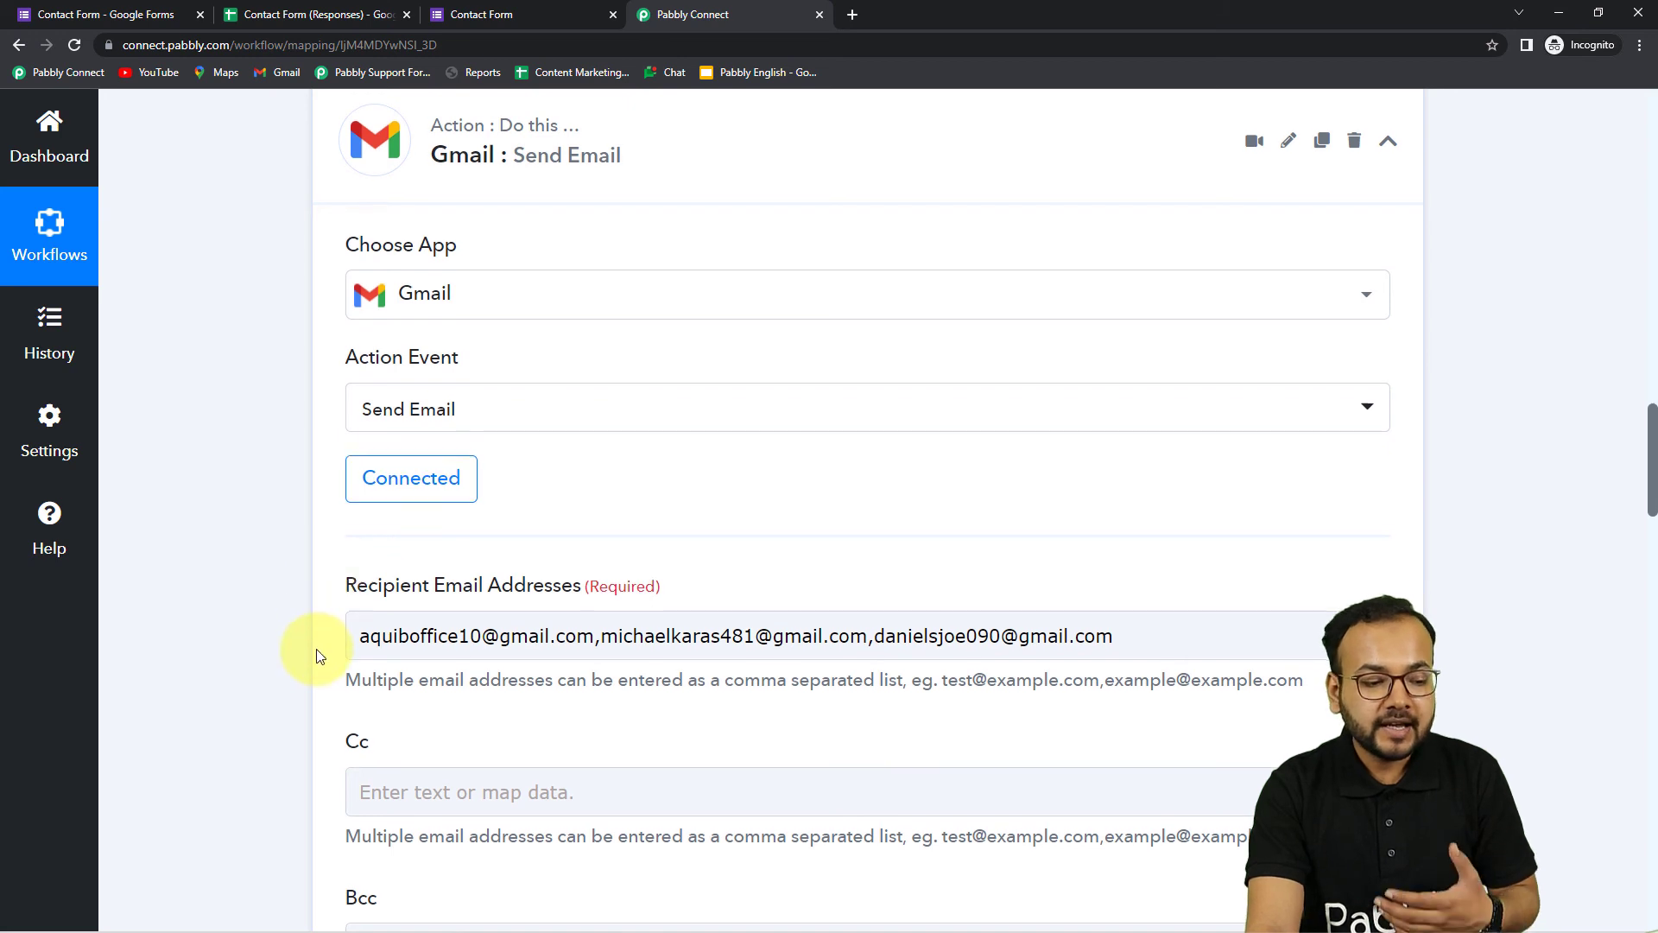
scroll(298, 604, down, 1)
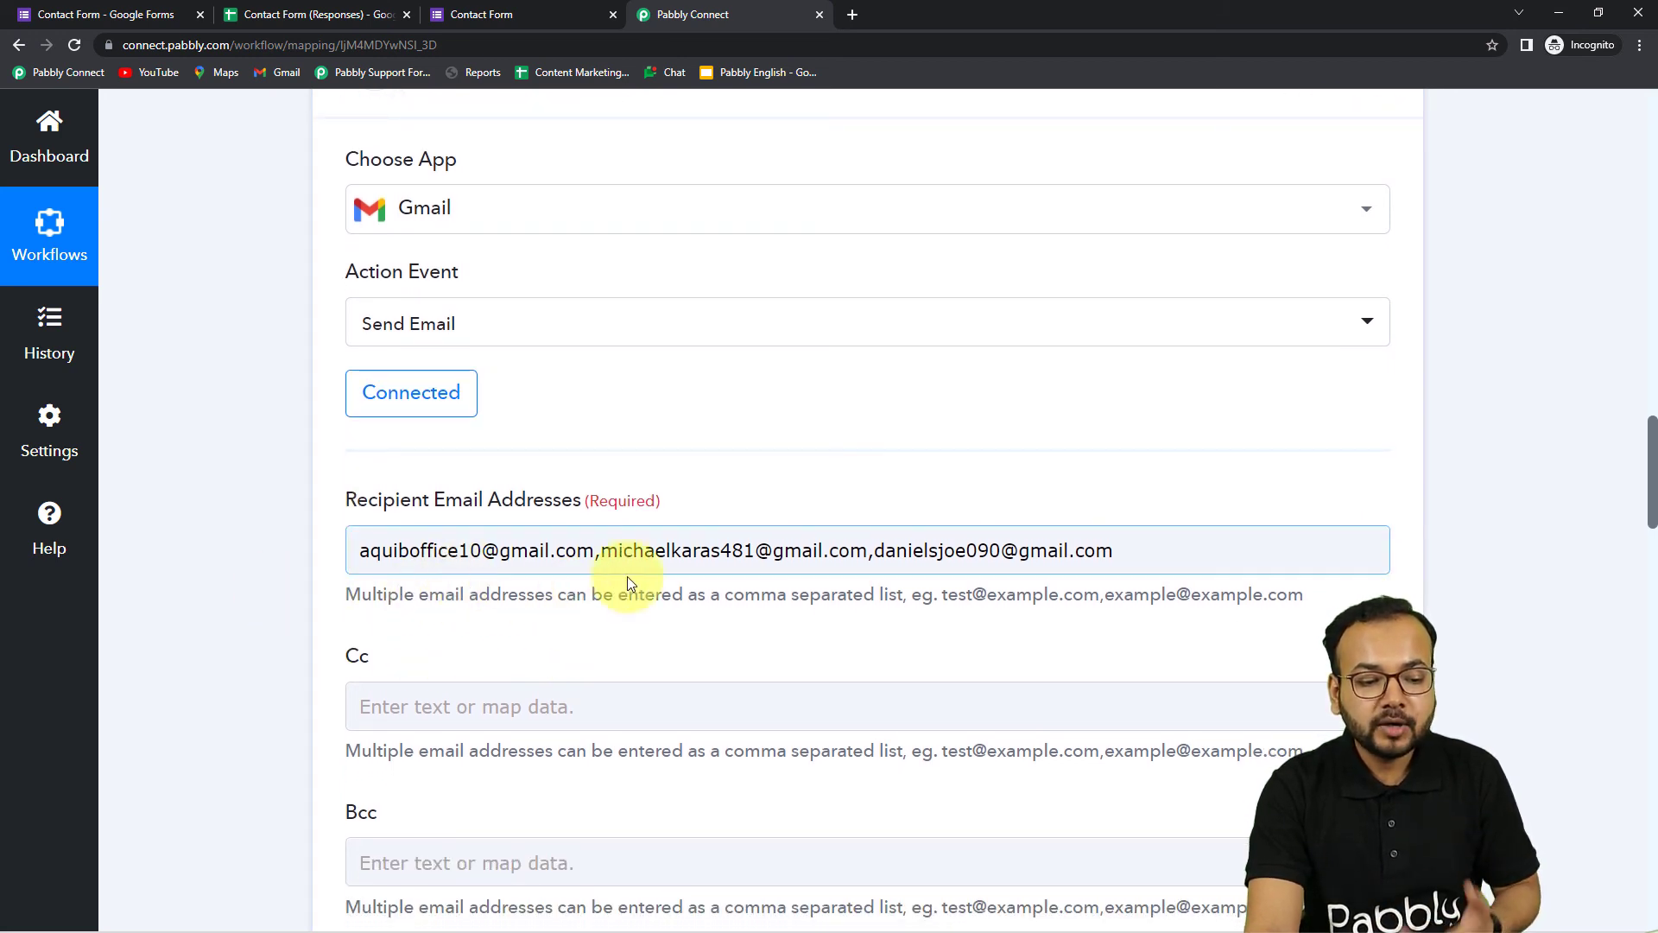
scroll(955, 592, down, 2)
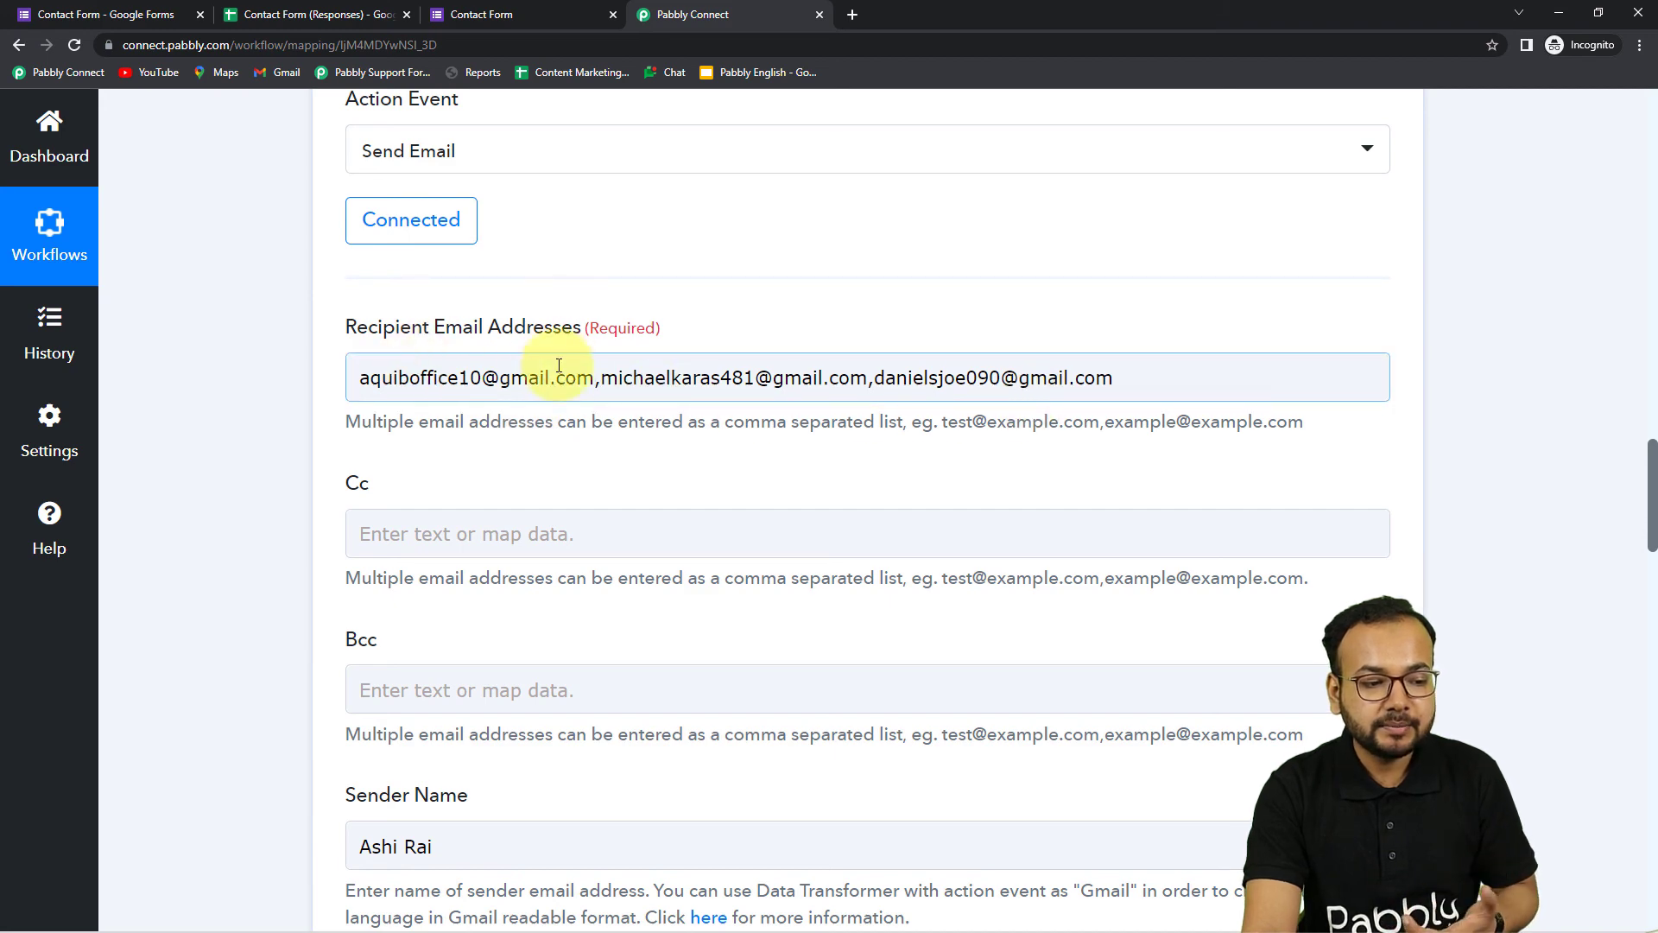
scroll(242, 431, down, 10)
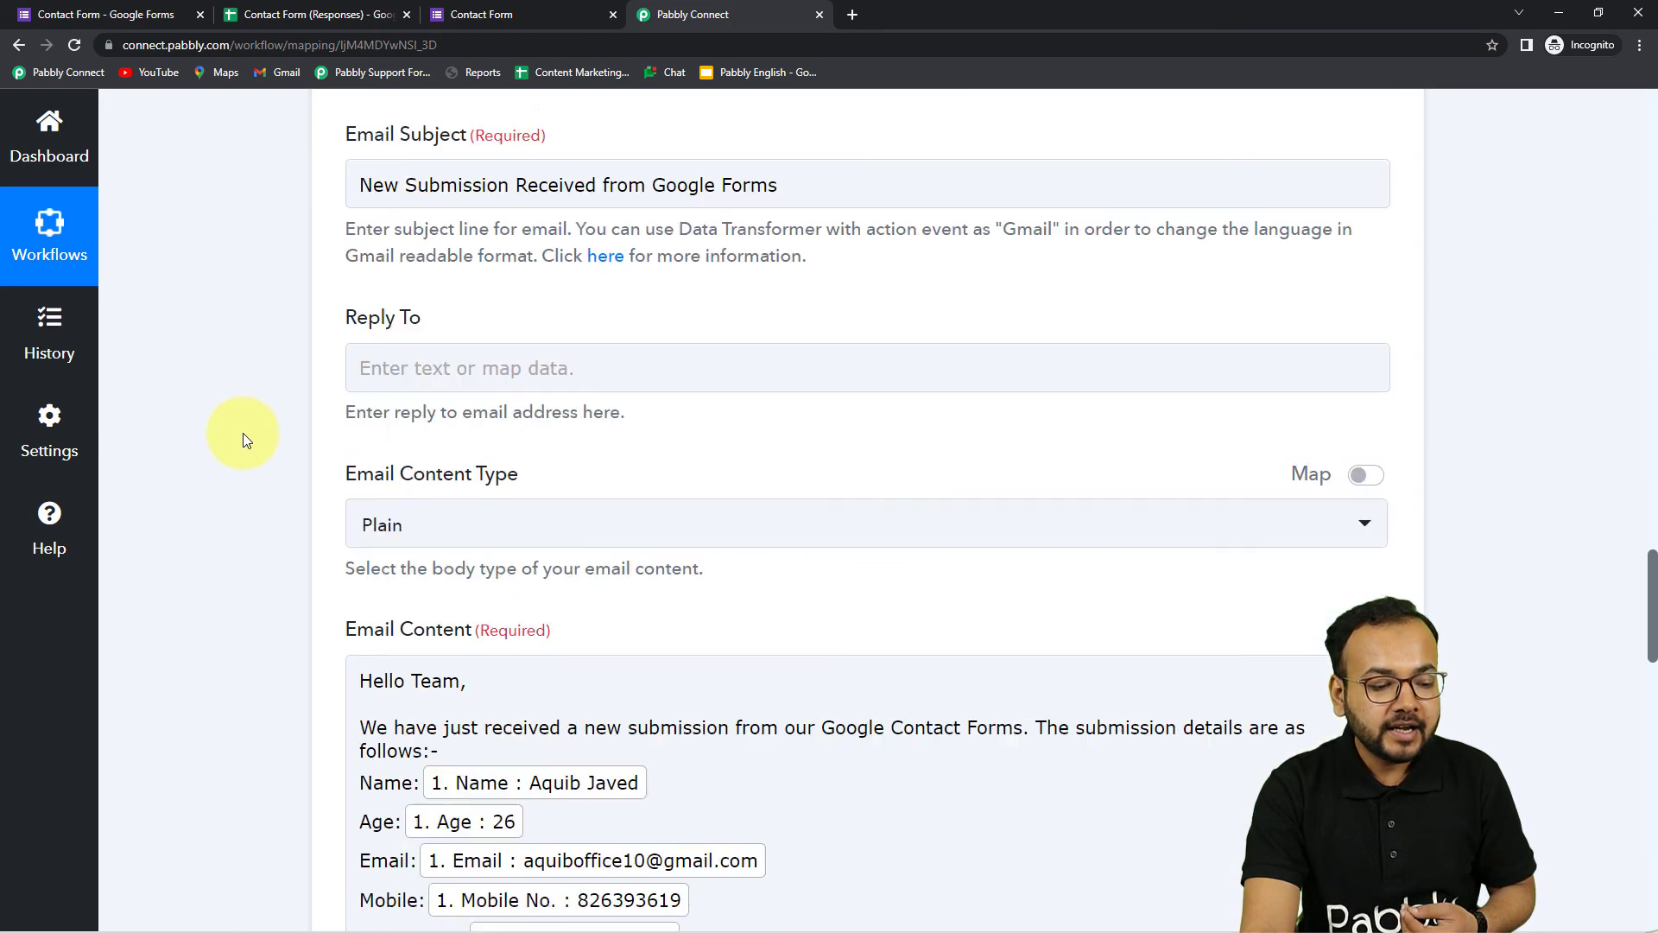
scroll(245, 438, down, 5)
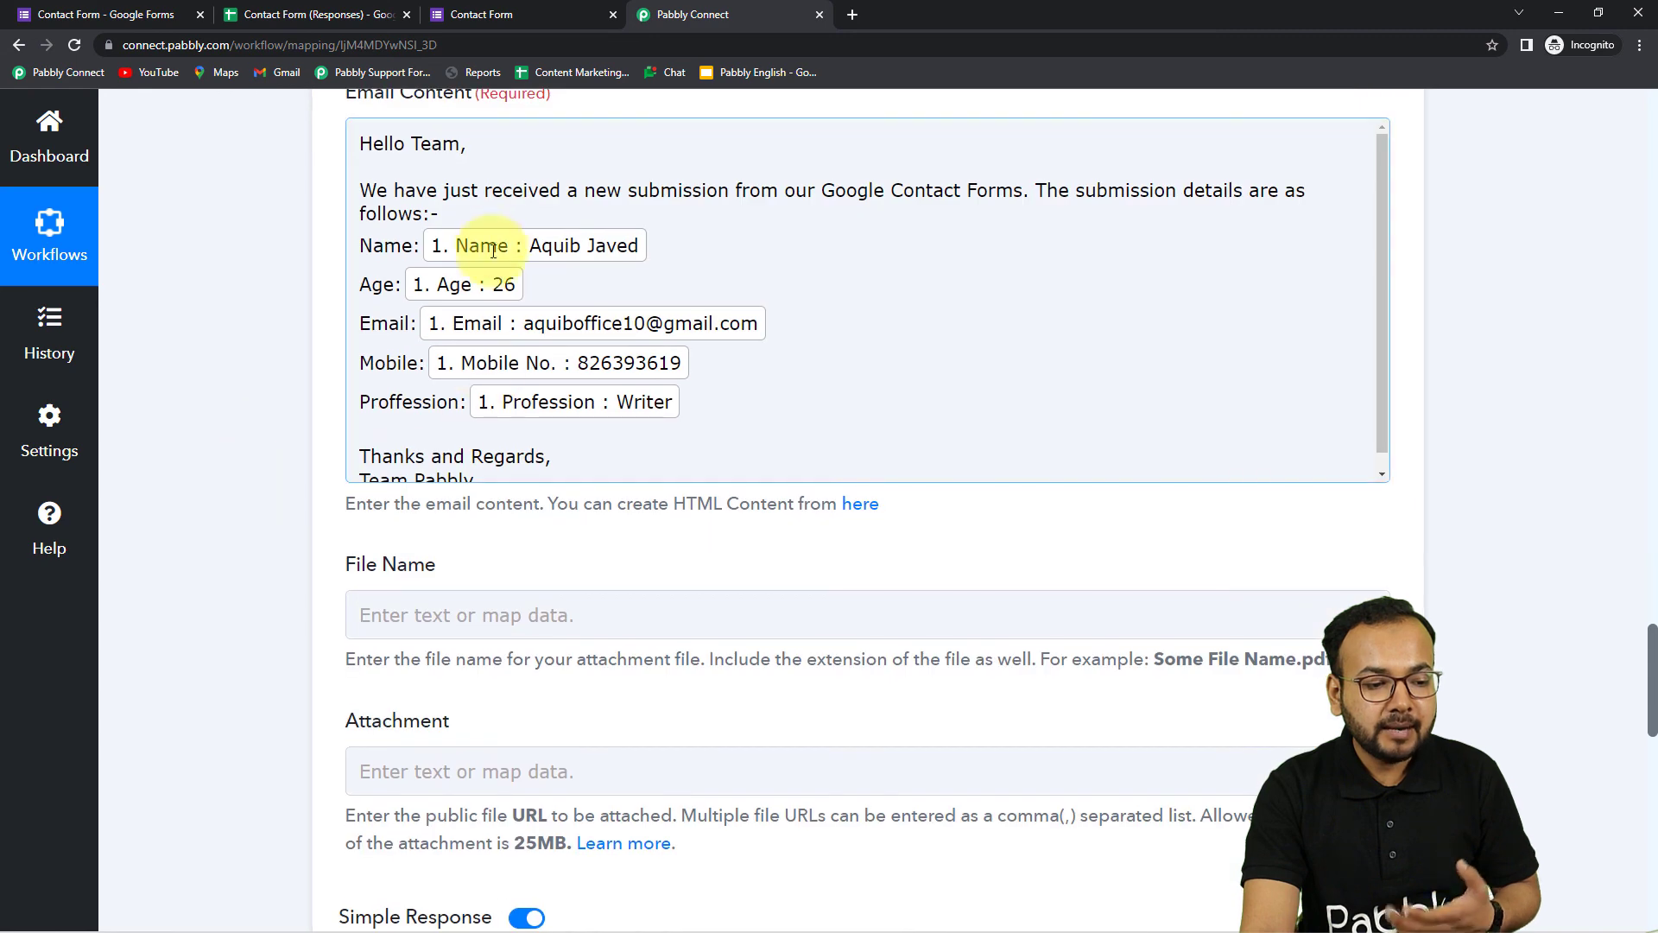